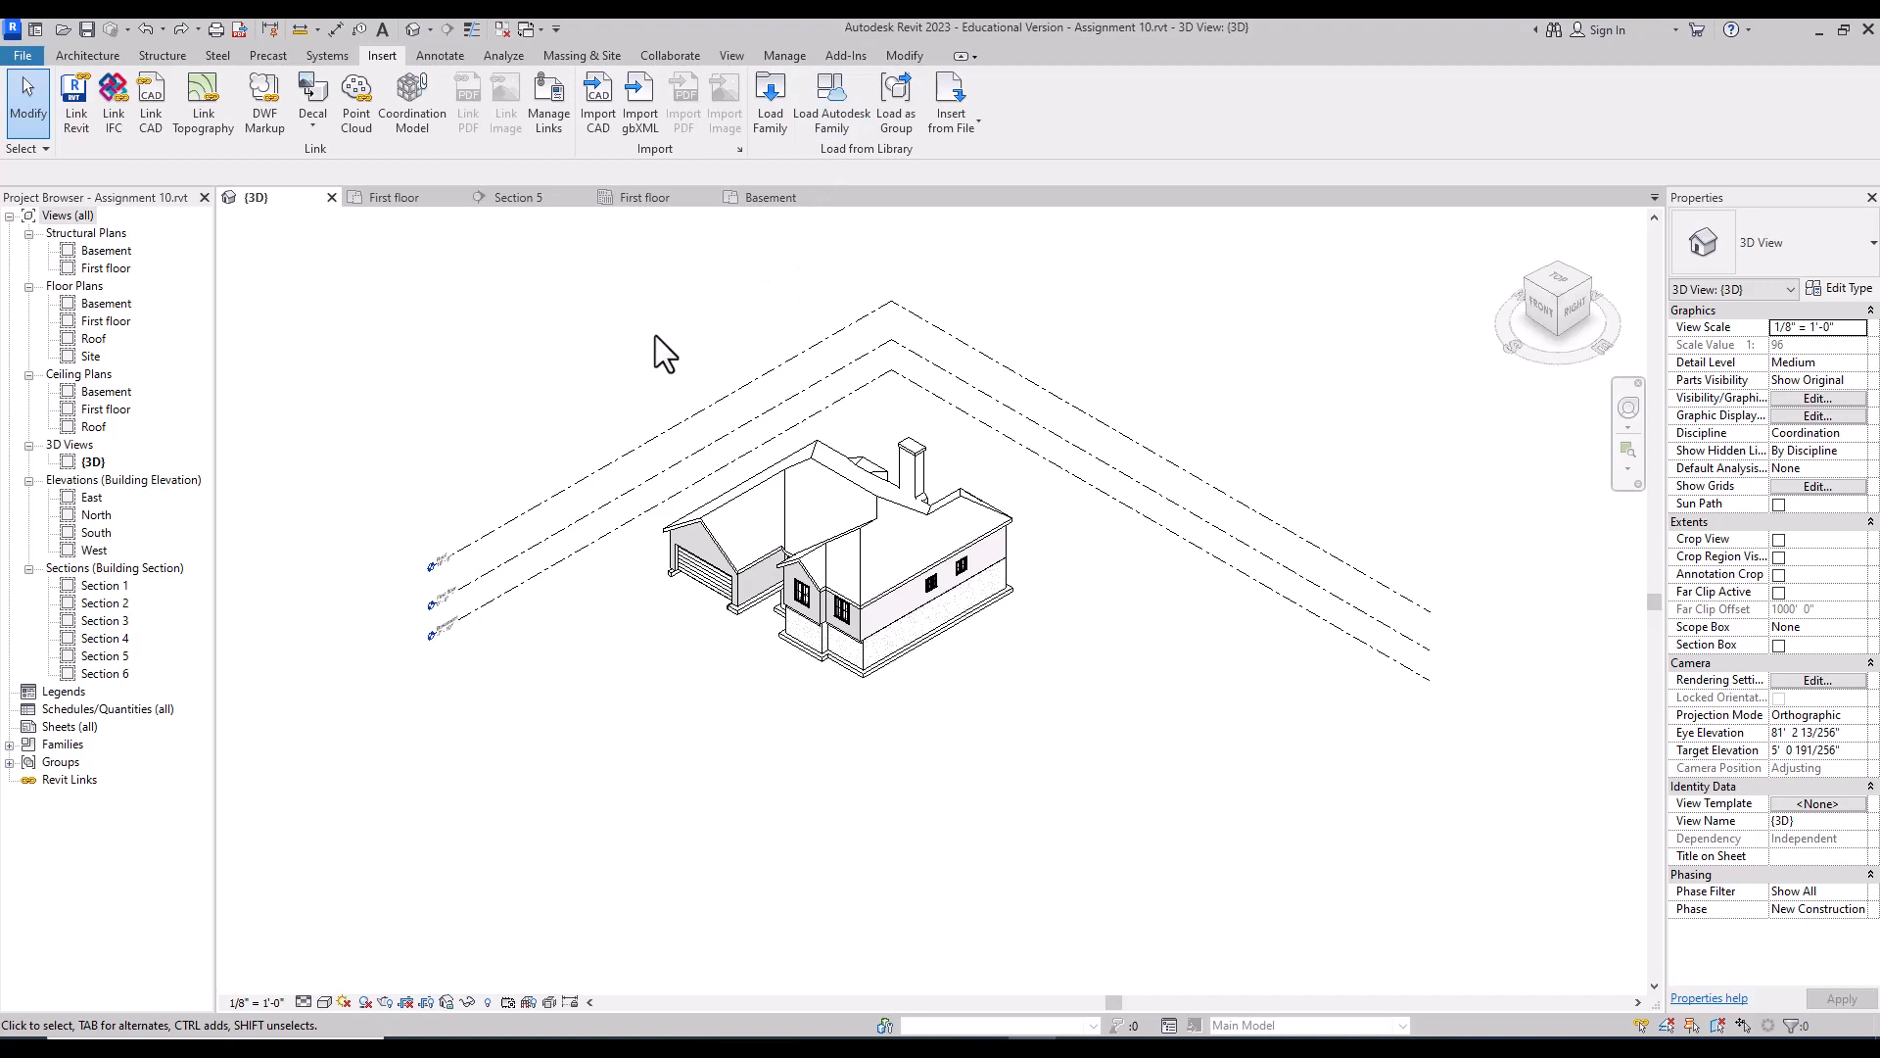
# Step: Start a new sheet from the Sheets (all) branch of the Project Browser
pyautogui.click(85, 56)
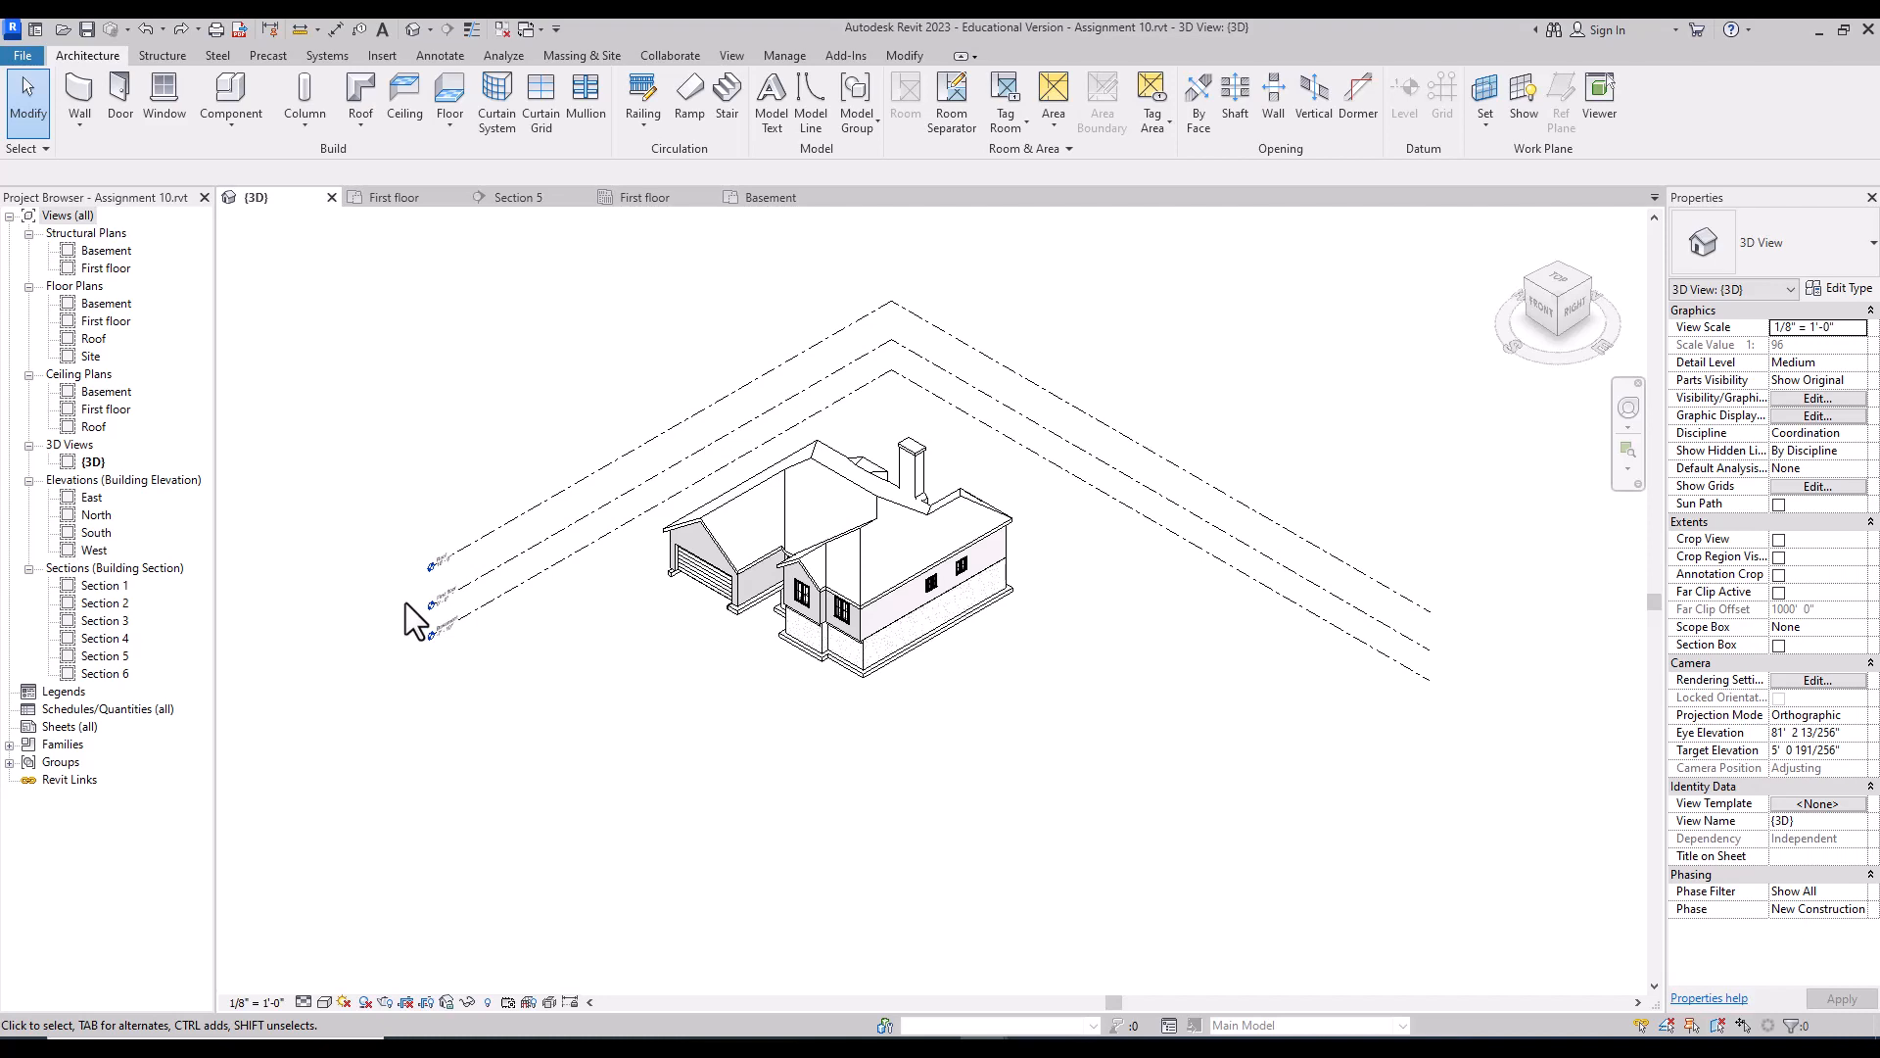
pyautogui.click(79, 726)
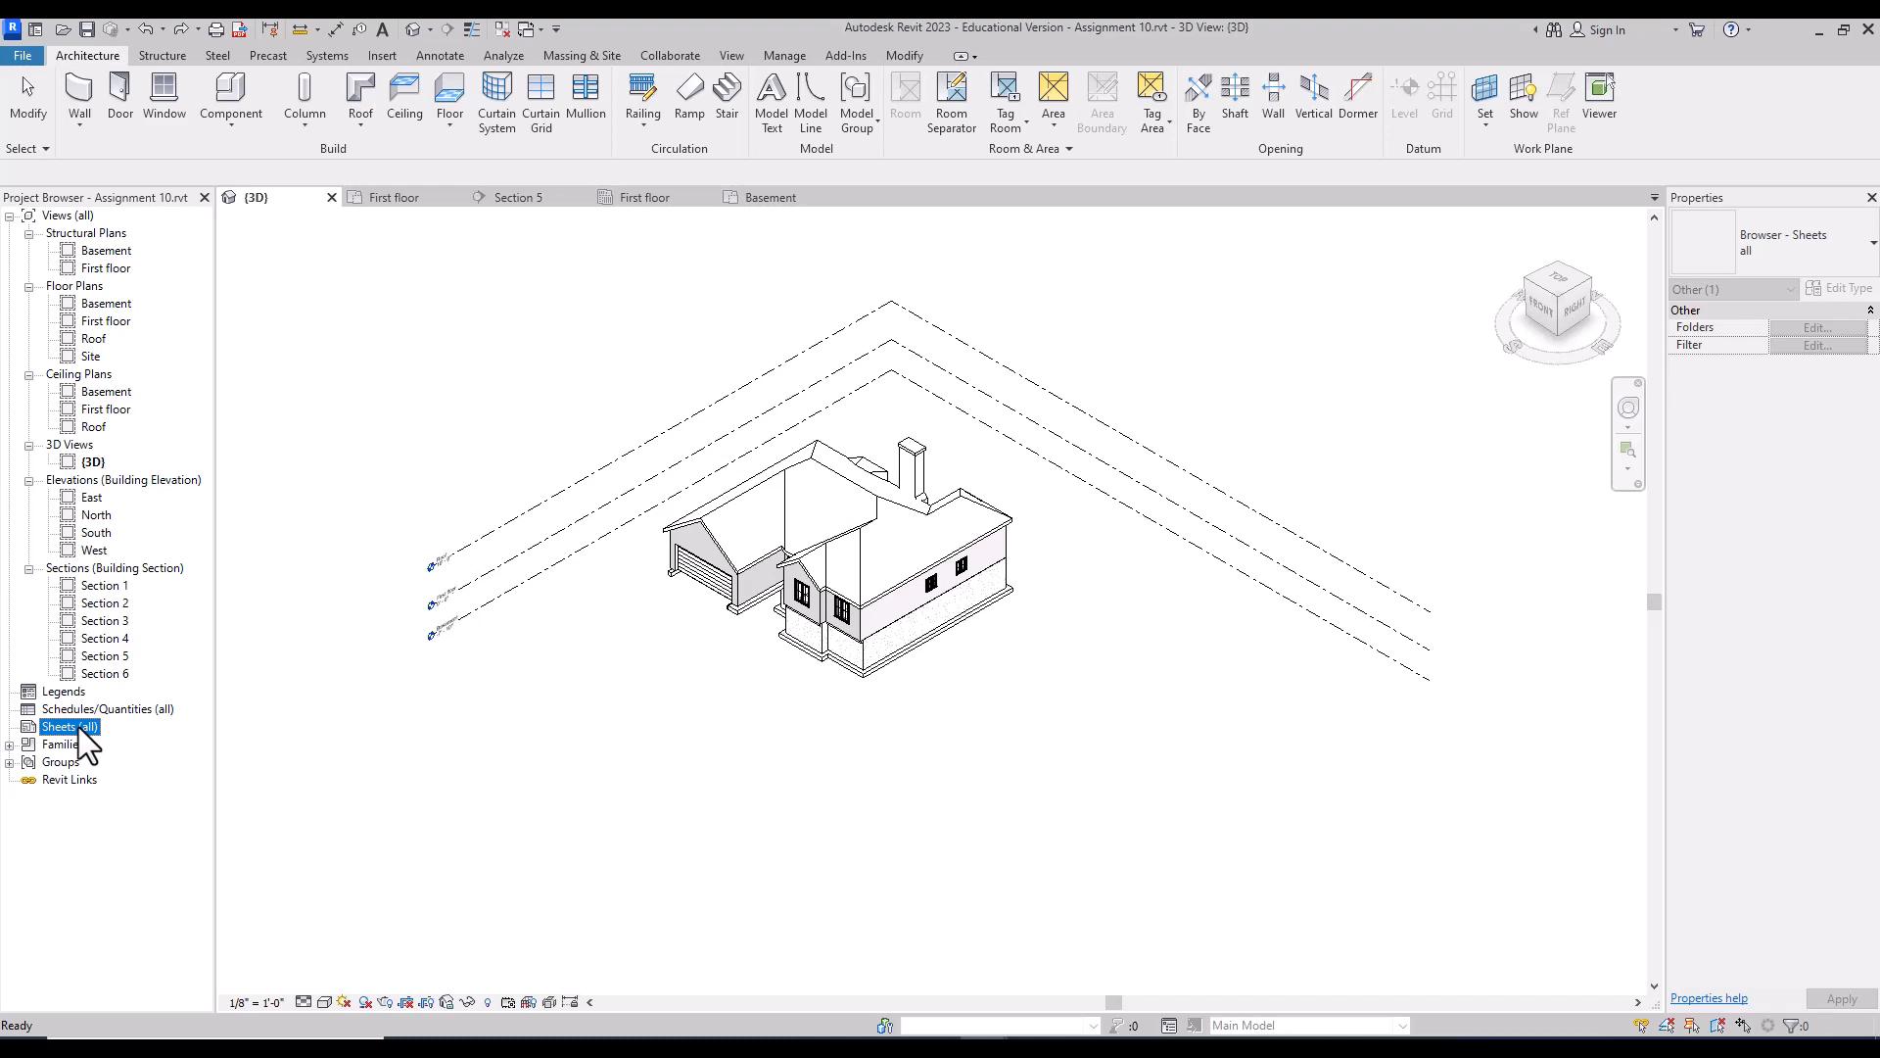
pyautogui.rightClick(81, 737)
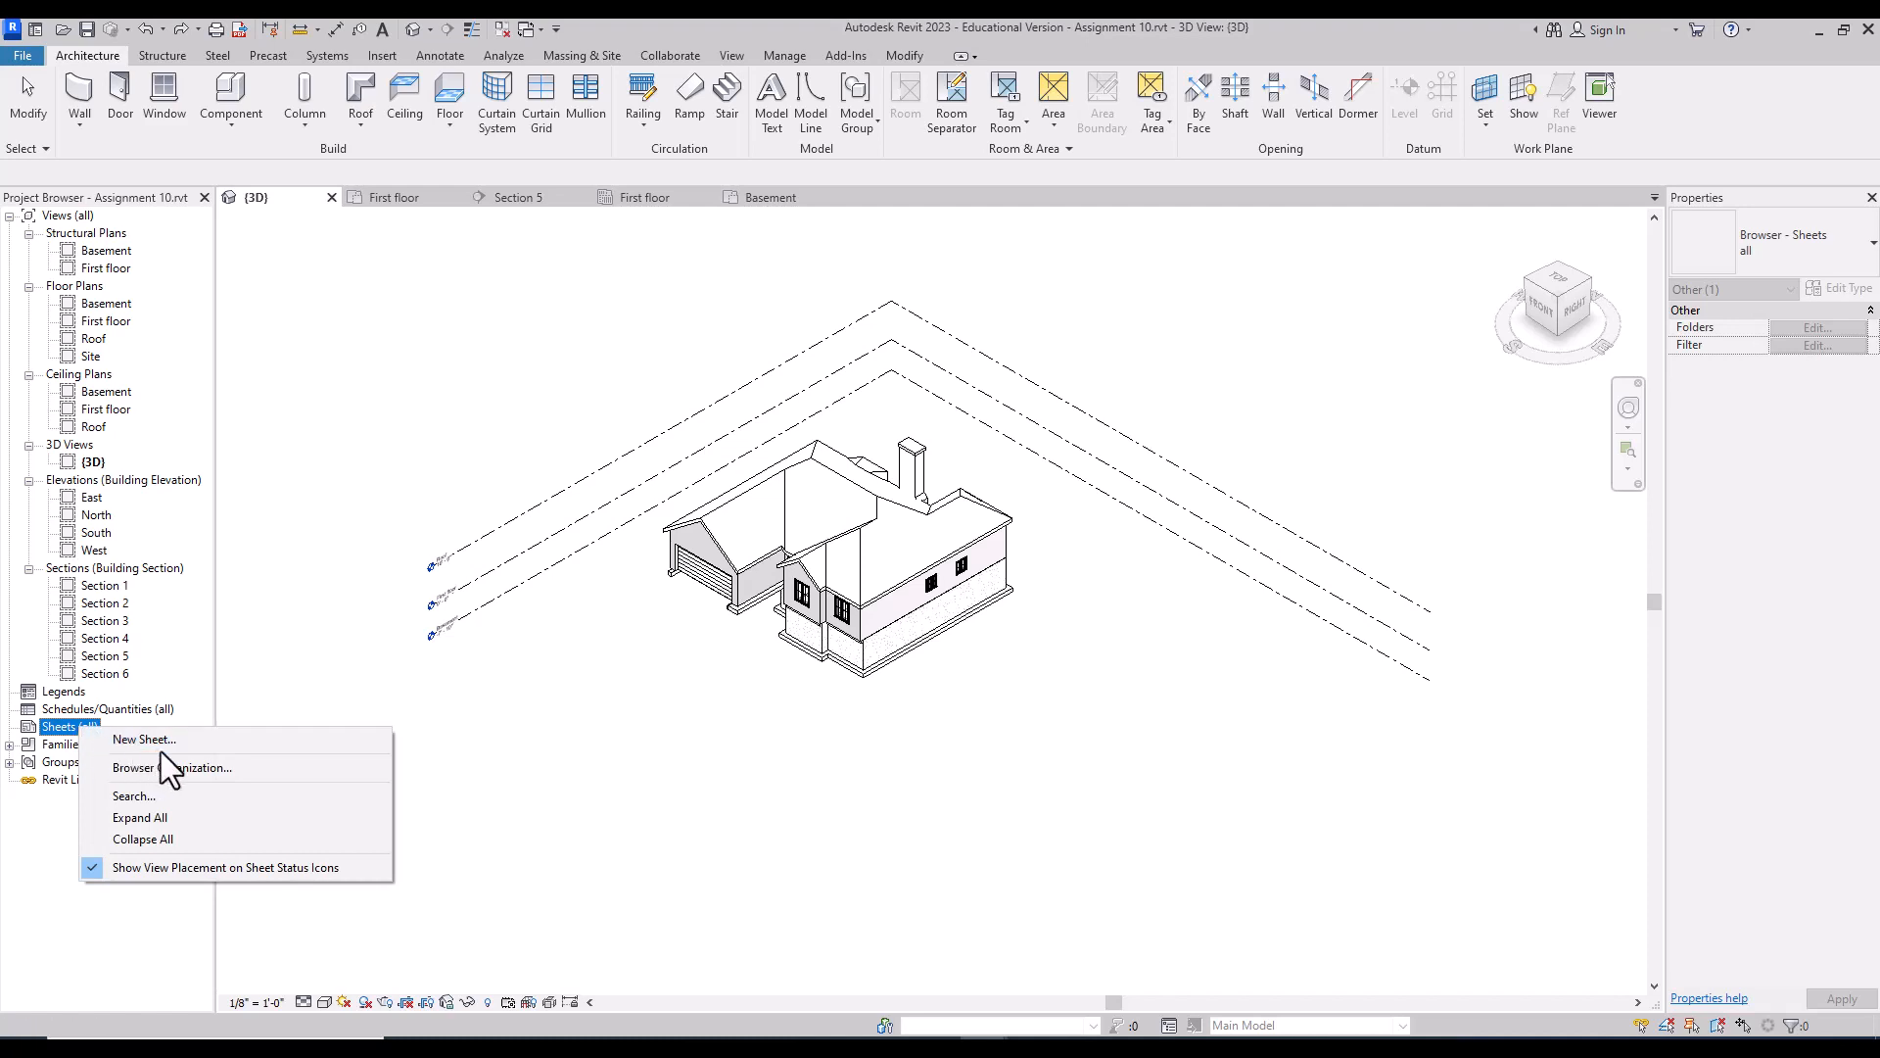
pyautogui.click(203, 742)
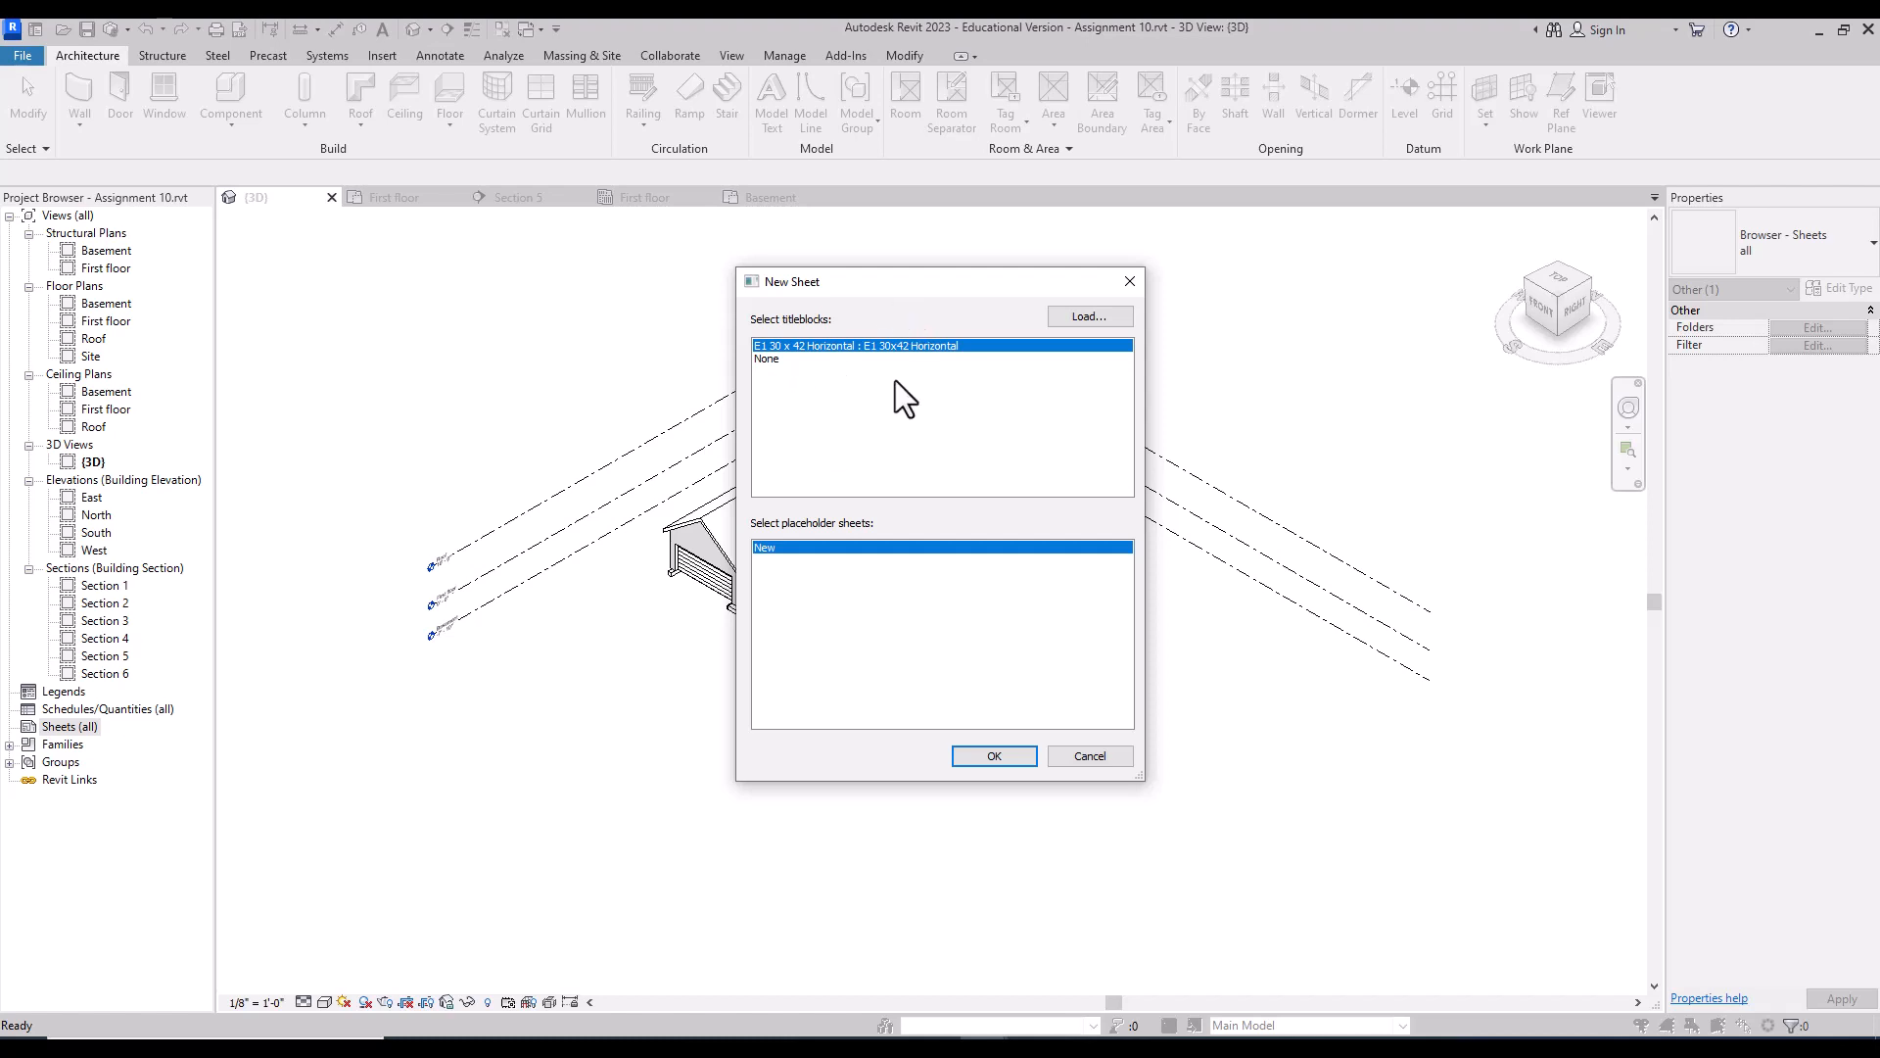
# Step: Load the B 11 x 17 Horizontal titleblock from the library and create sheet A101 with it
pyautogui.click(1089, 315)
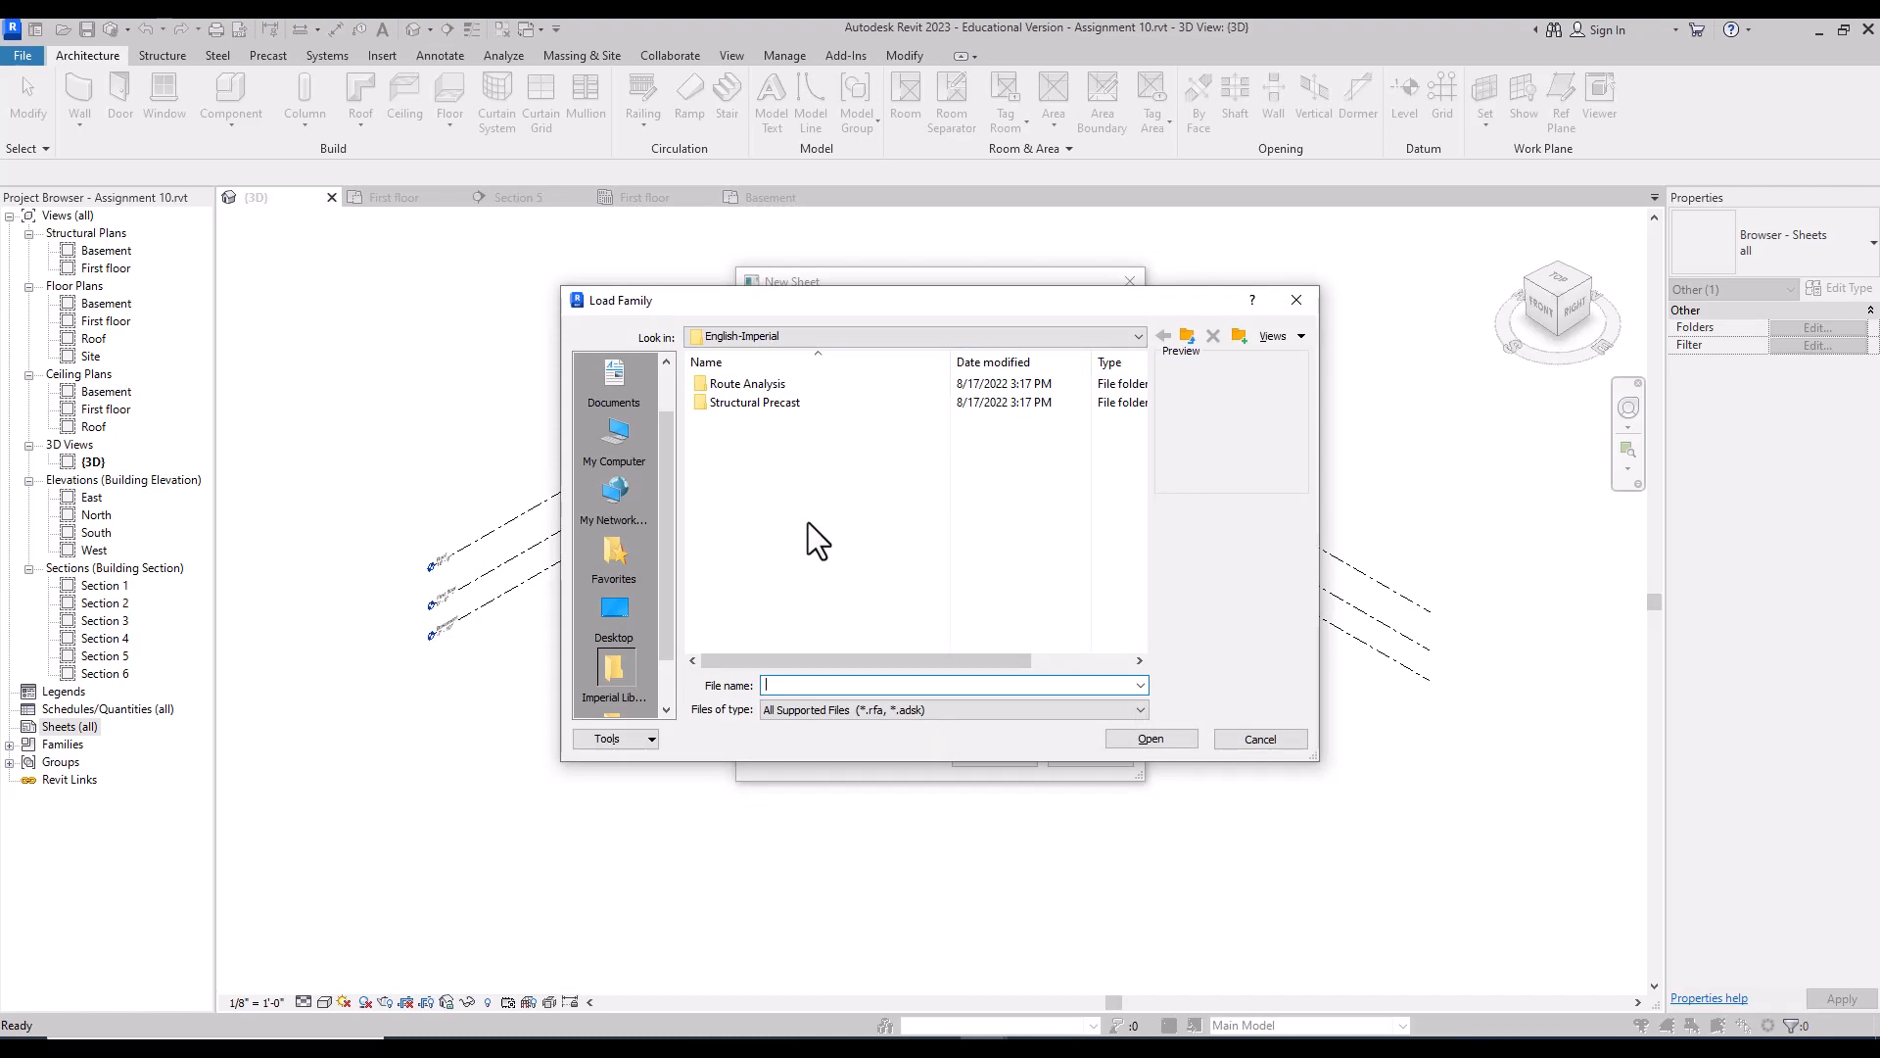
pyautogui.click(619, 380)
pyautogui.press('Escape')
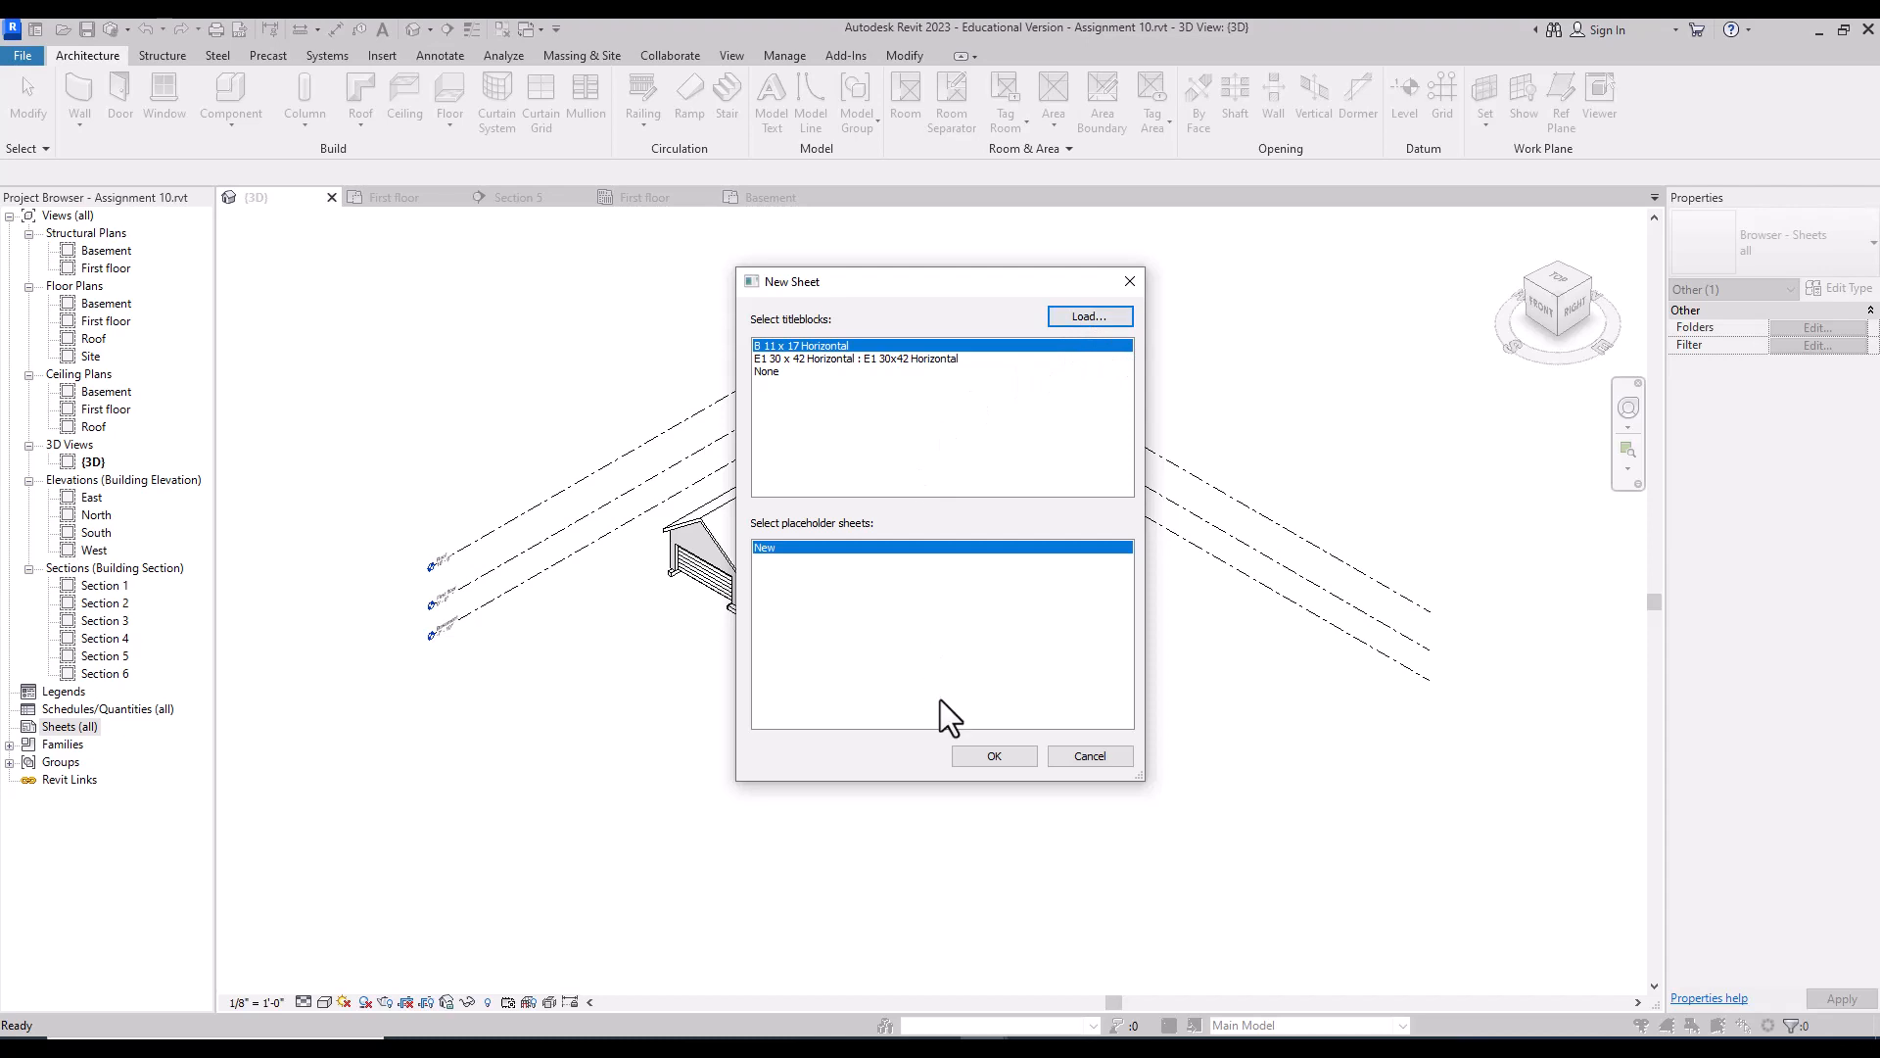
pyautogui.click(995, 756)
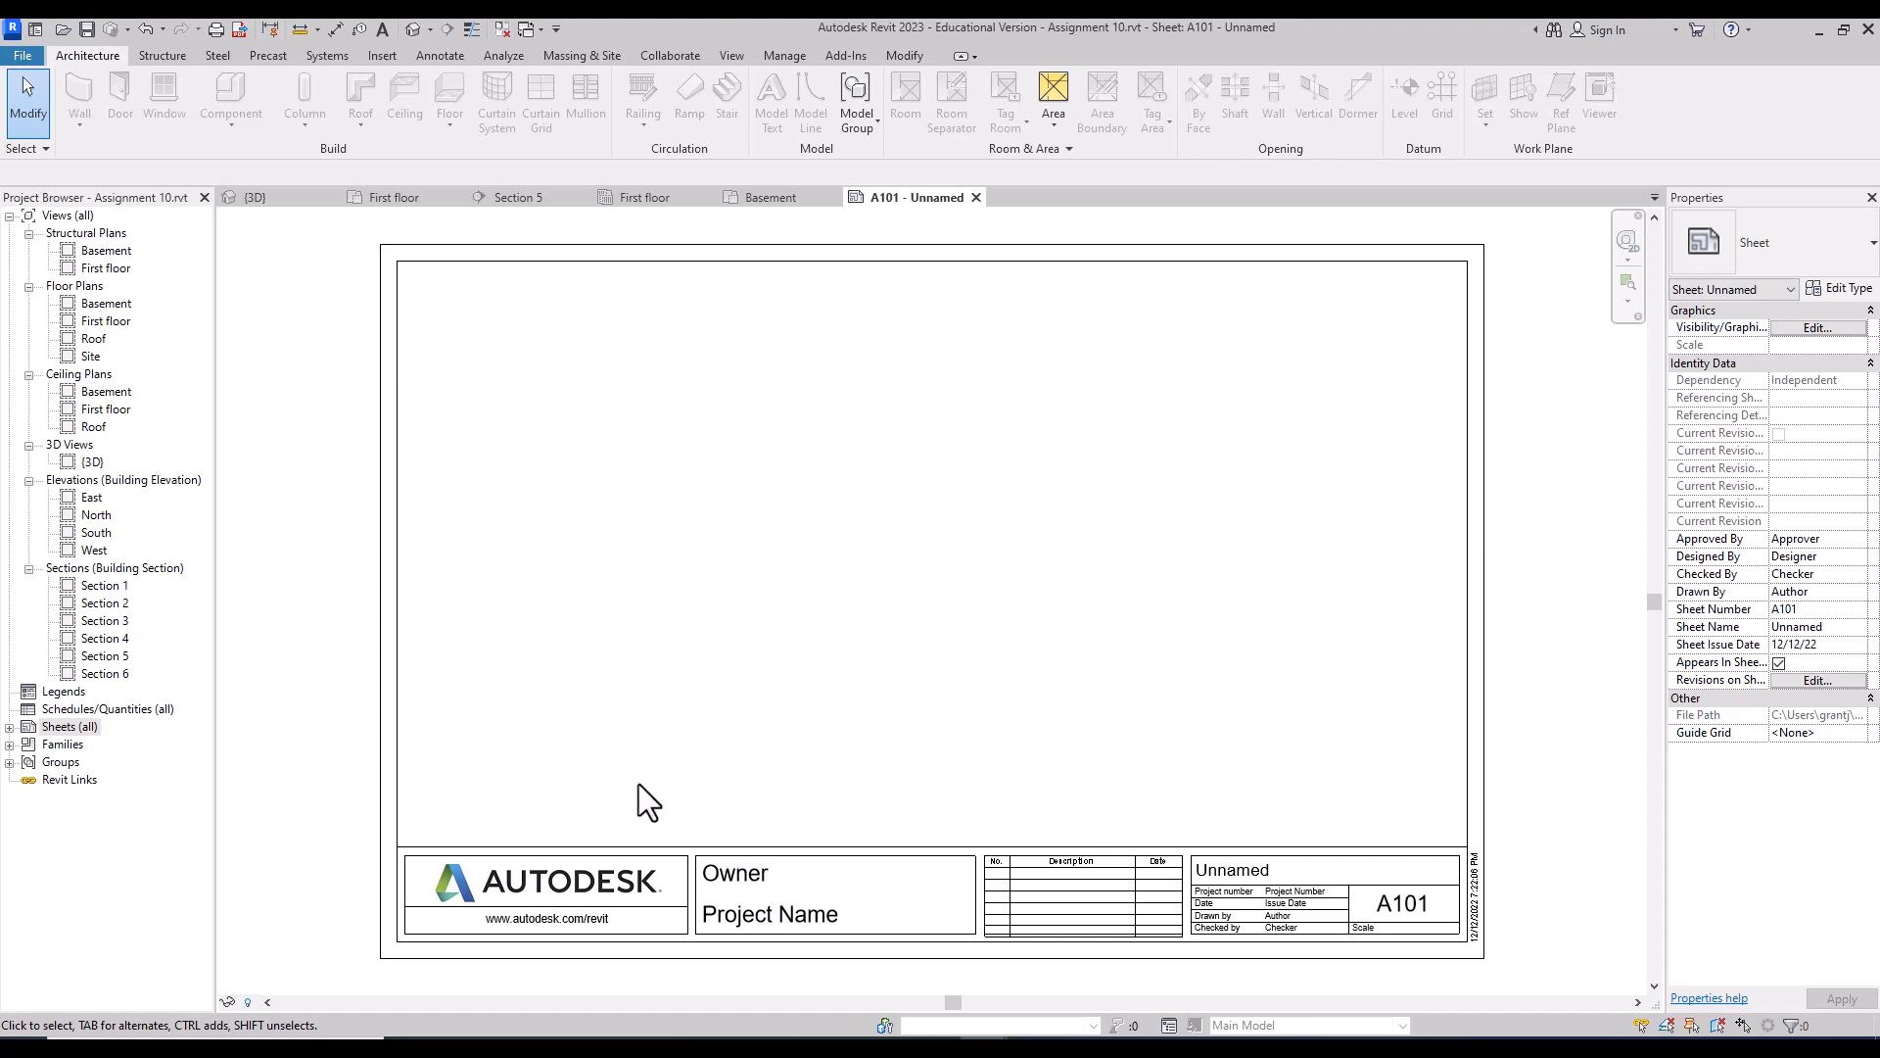
# Step: Open the titleblock family and delete the Autodesk logo, left box and web address
pyautogui.click(725, 848)
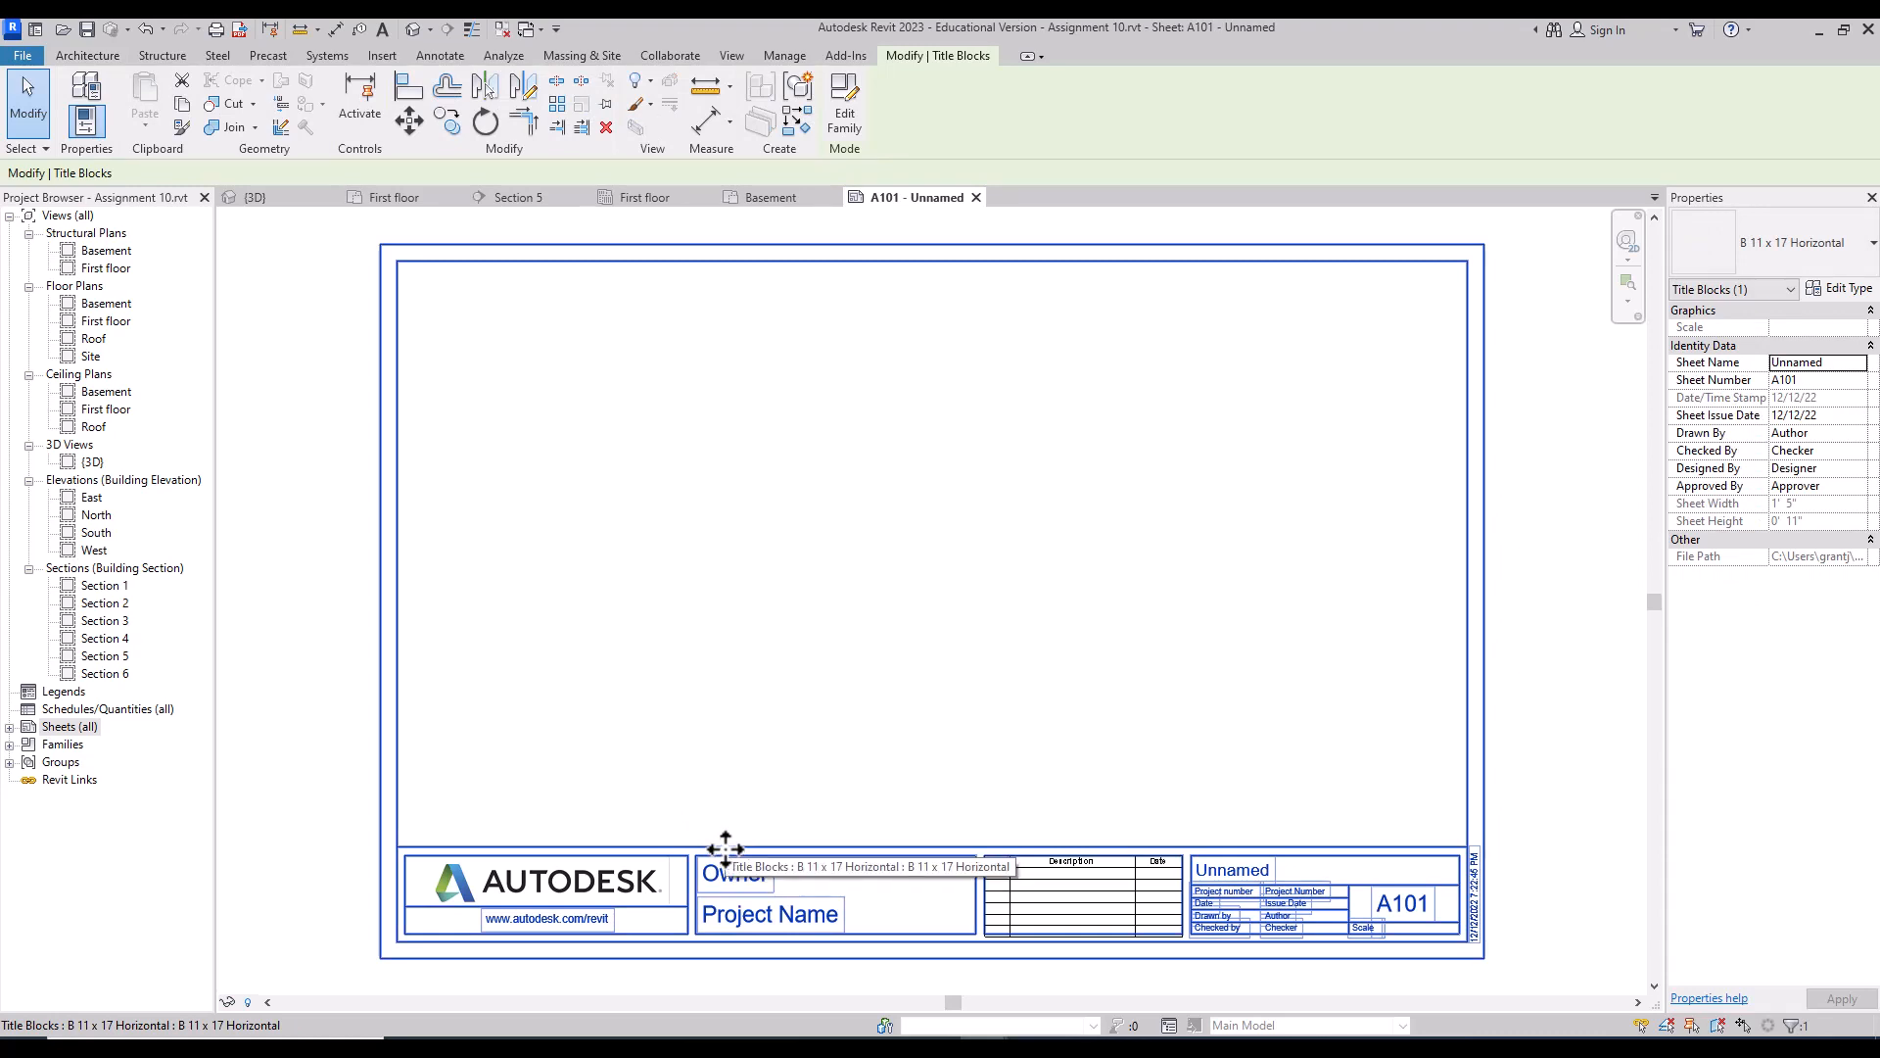
pyautogui.doubleClick(726, 848)
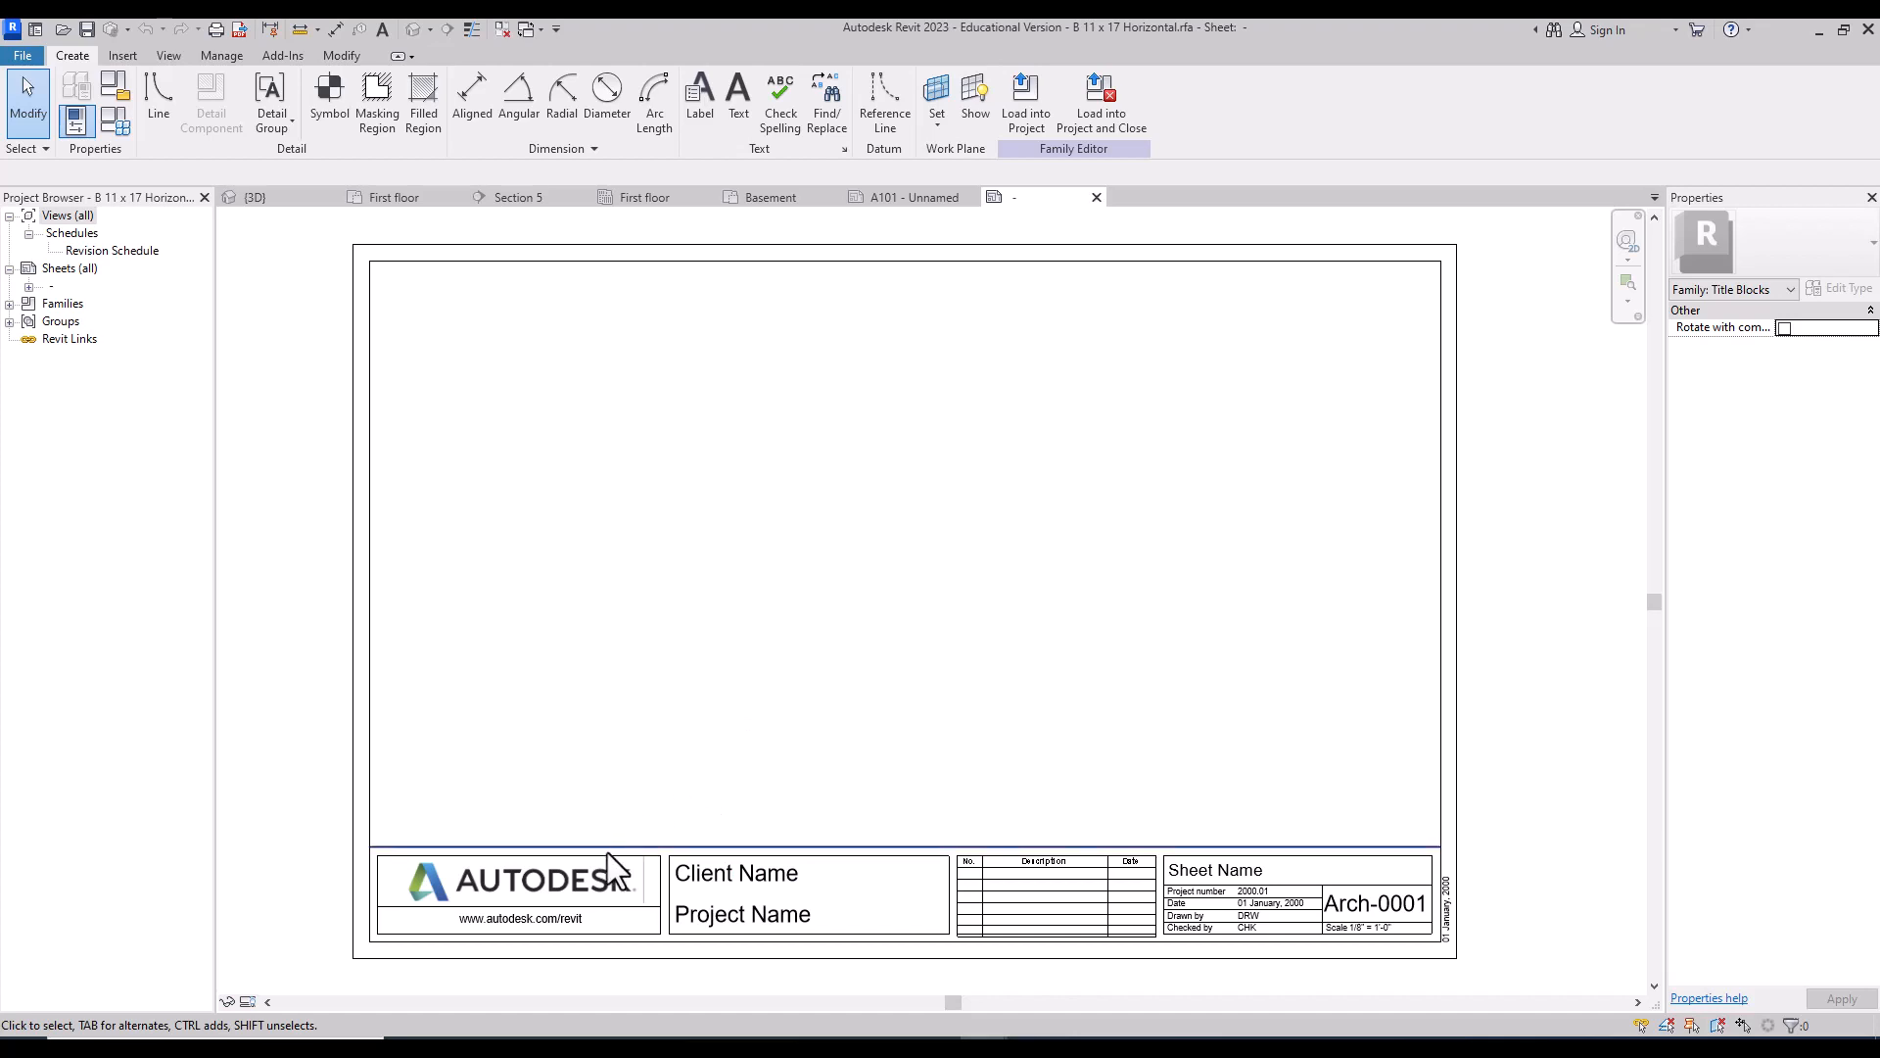
pyautogui.click(596, 899)
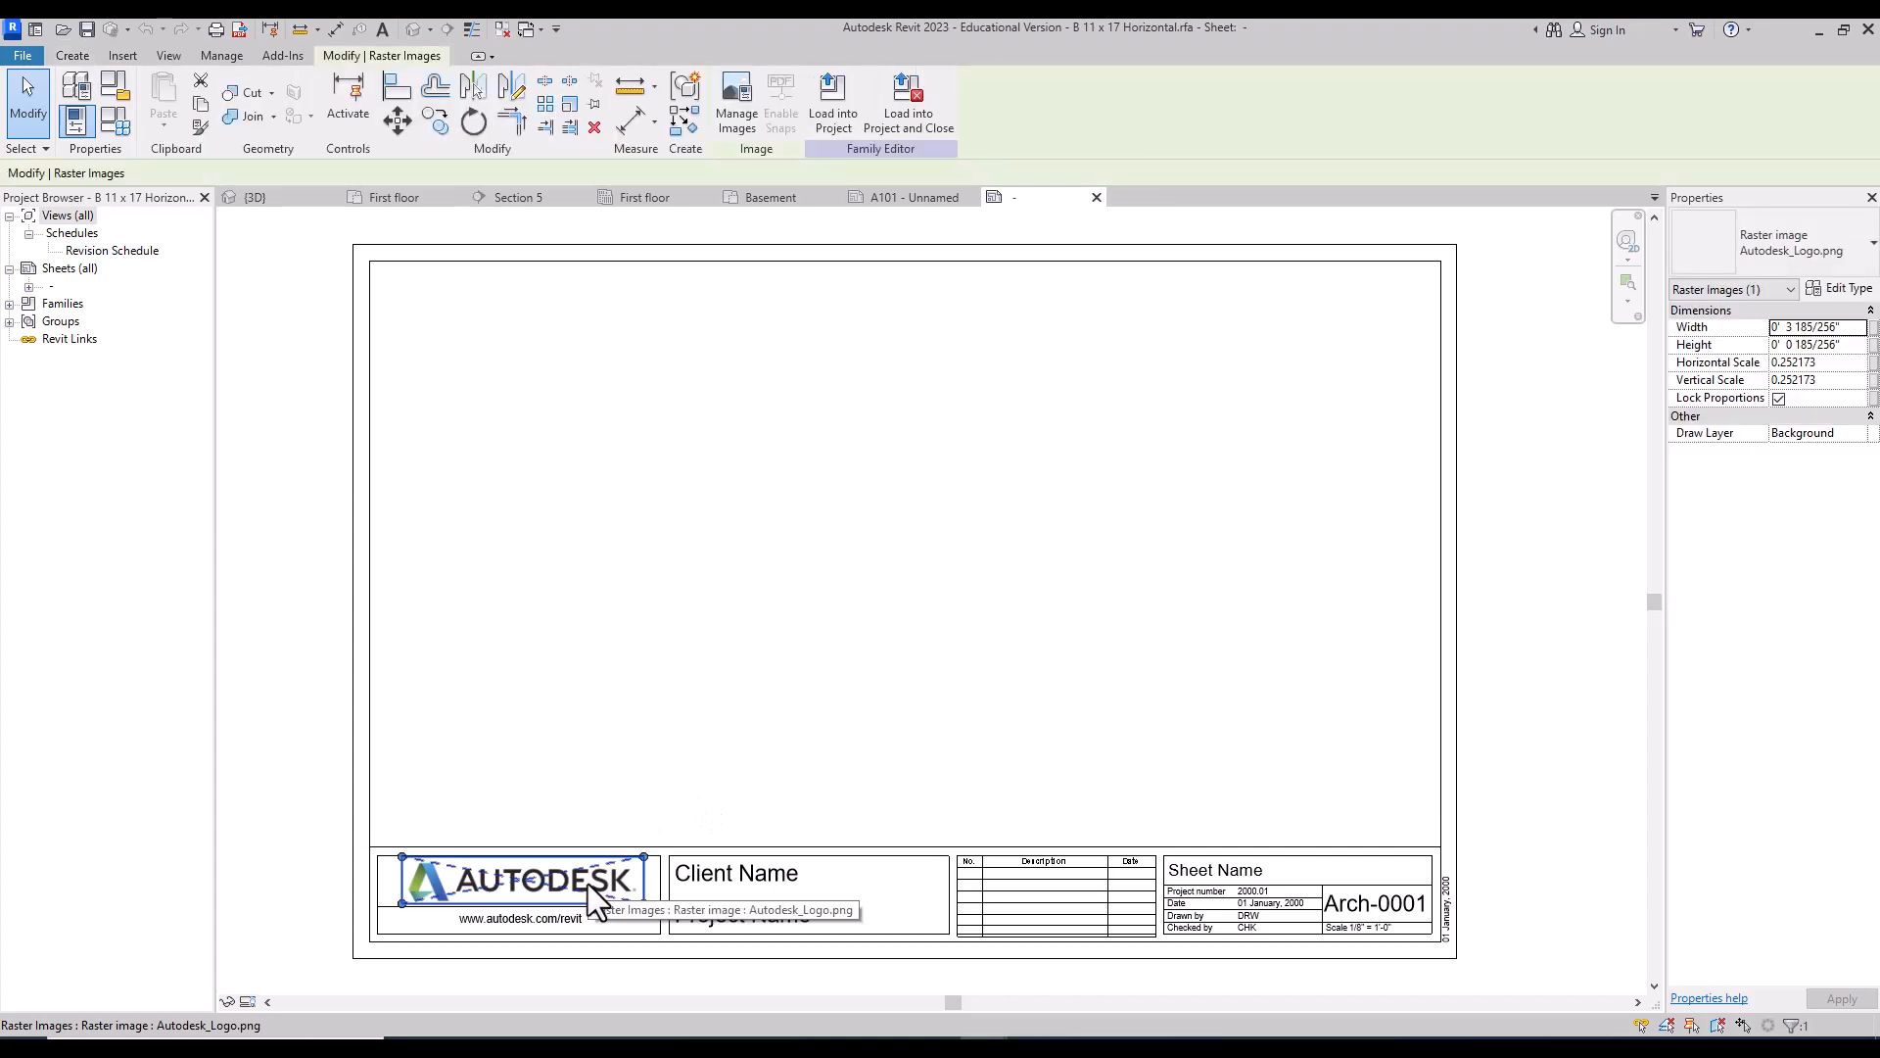
pyautogui.press('Delete')
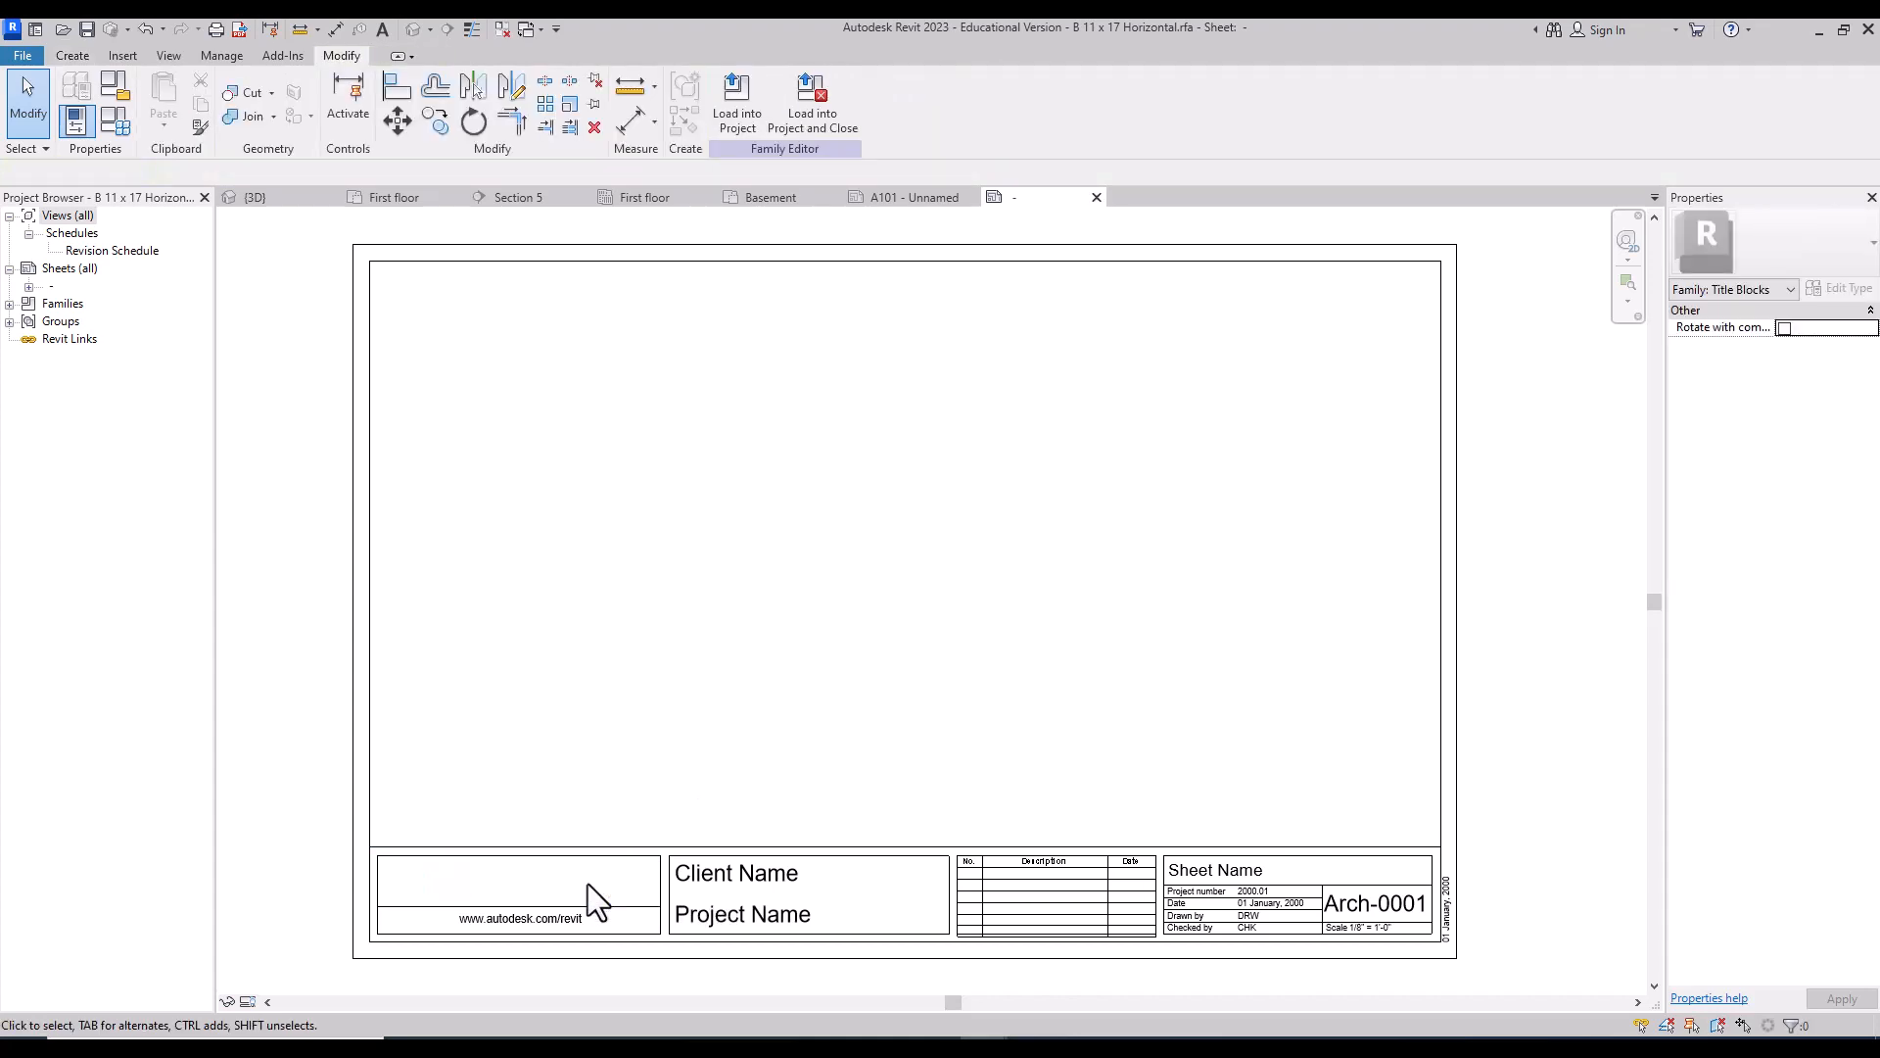
pyautogui.moveTo(332, 805); pyautogui.dragTo(684, 961)
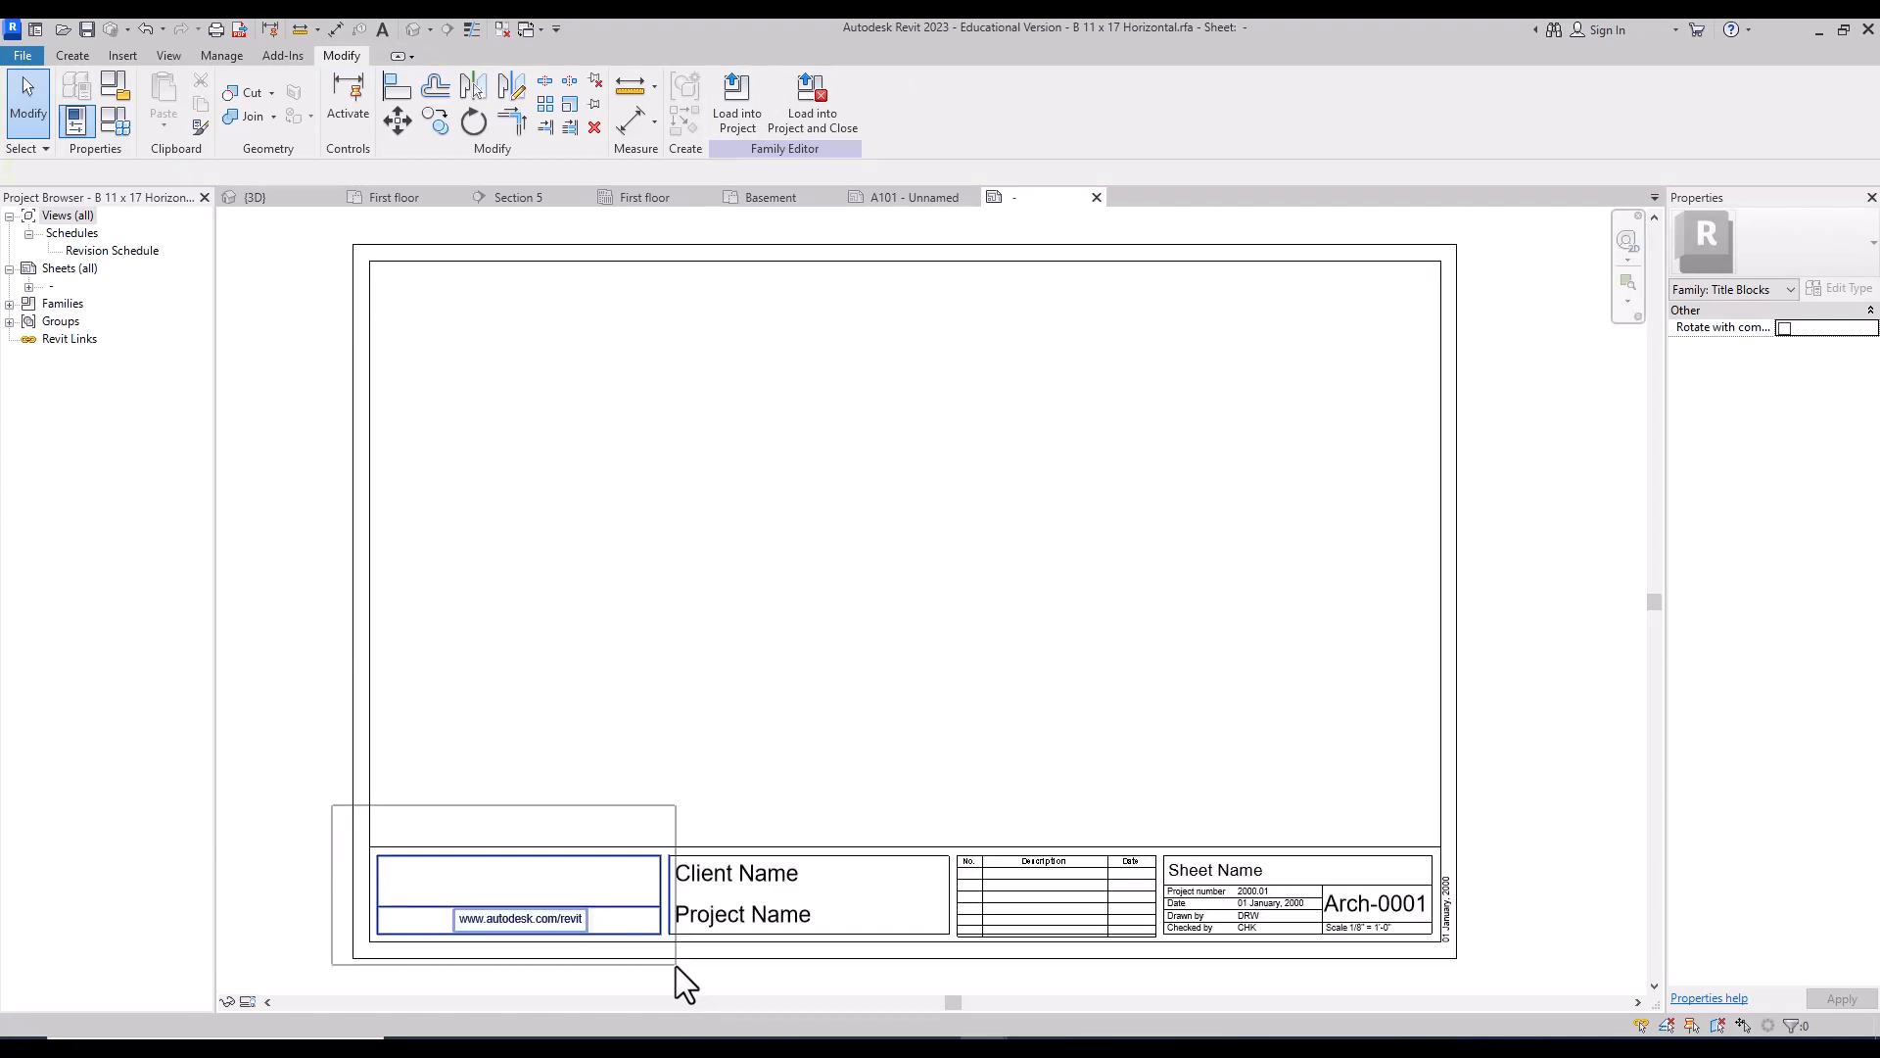
pyautogui.press('Delete')
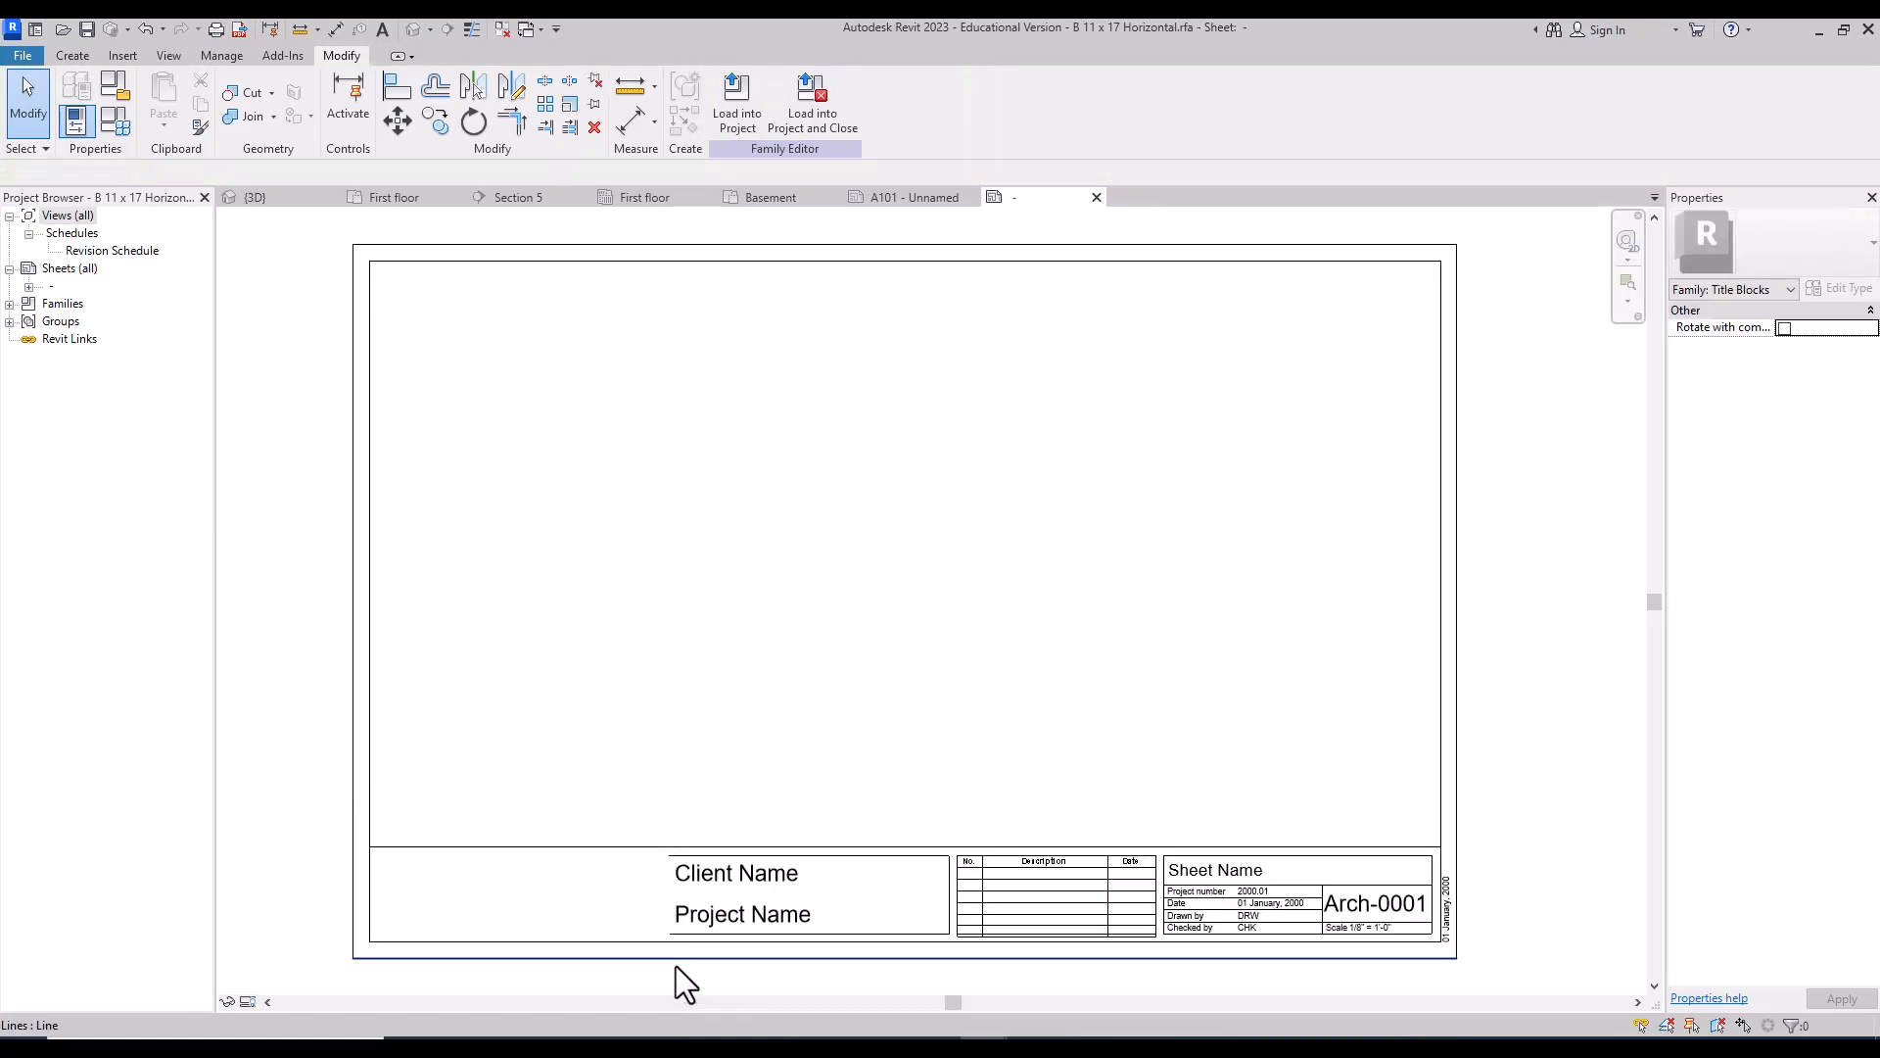
# Step: Delete Client Name, Project Name, the revision table and the top line, then save the family
pyautogui.moveTo(640, 817); pyautogui.dragTo(1163, 949)
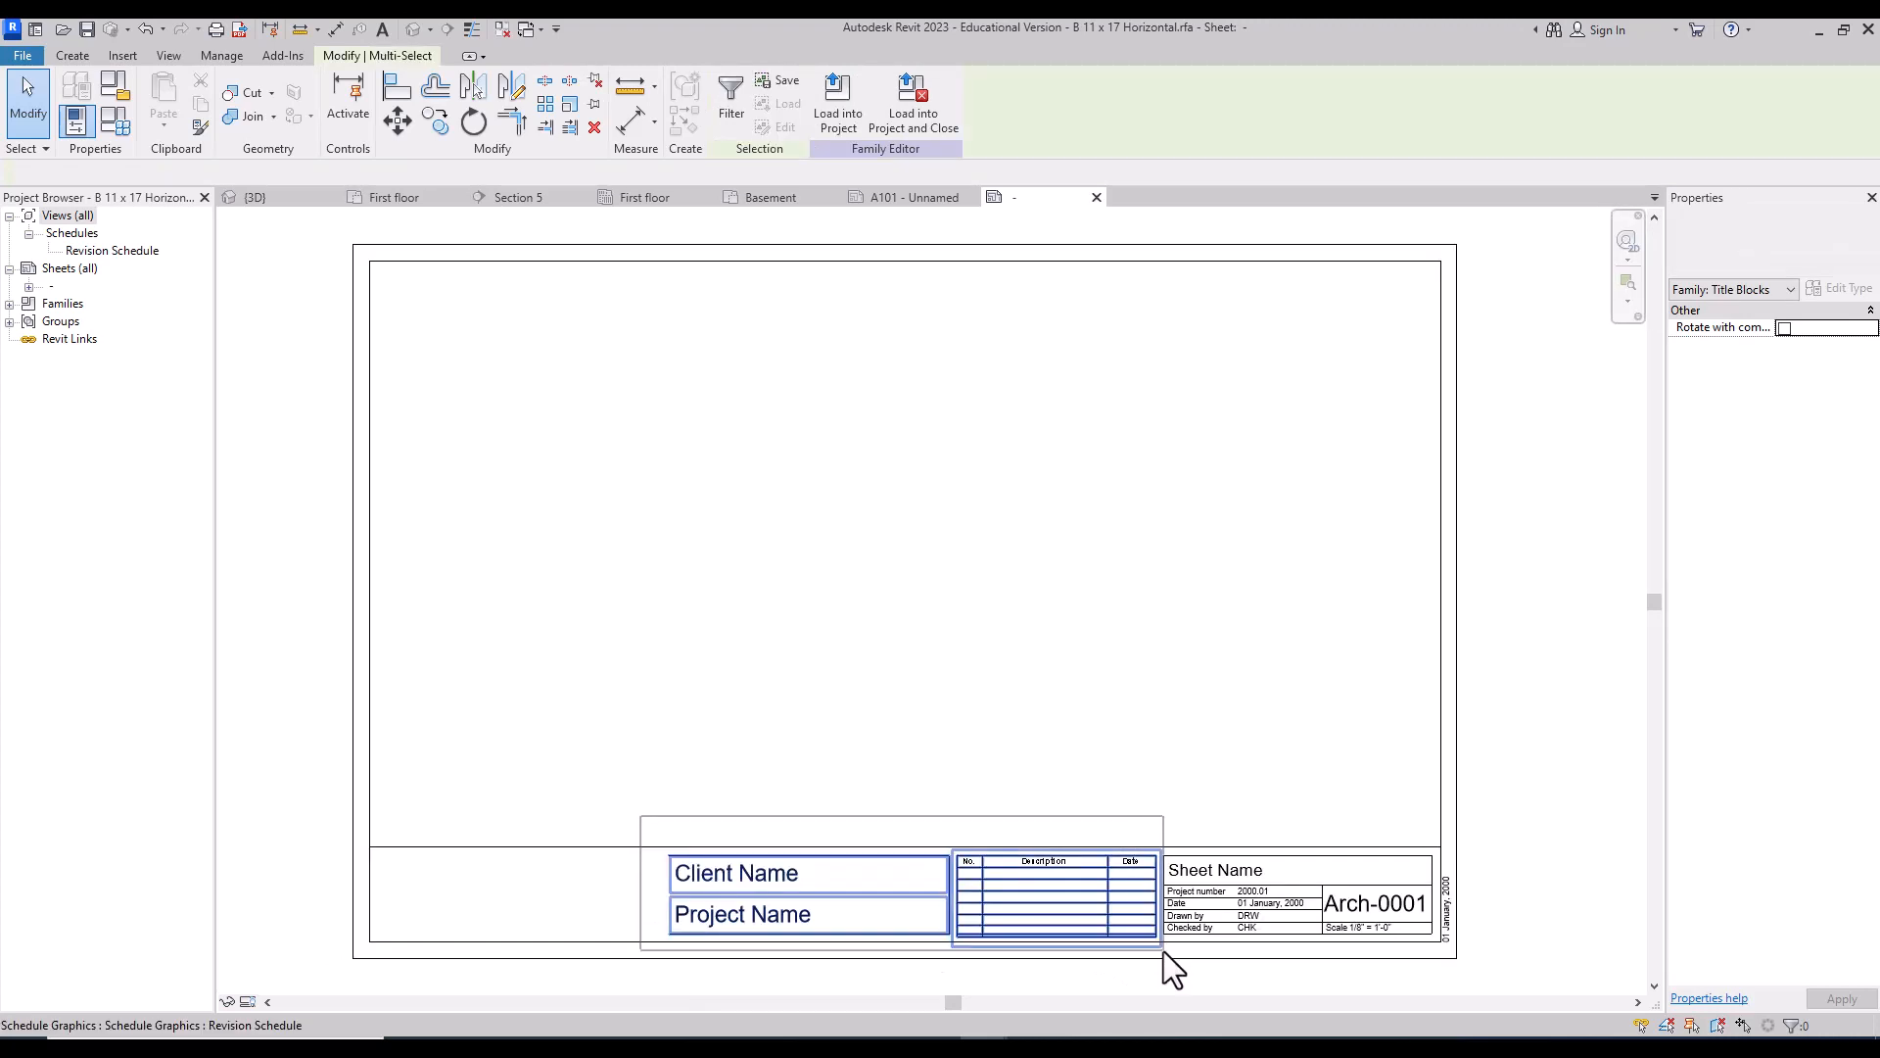
pyautogui.press('Delete')
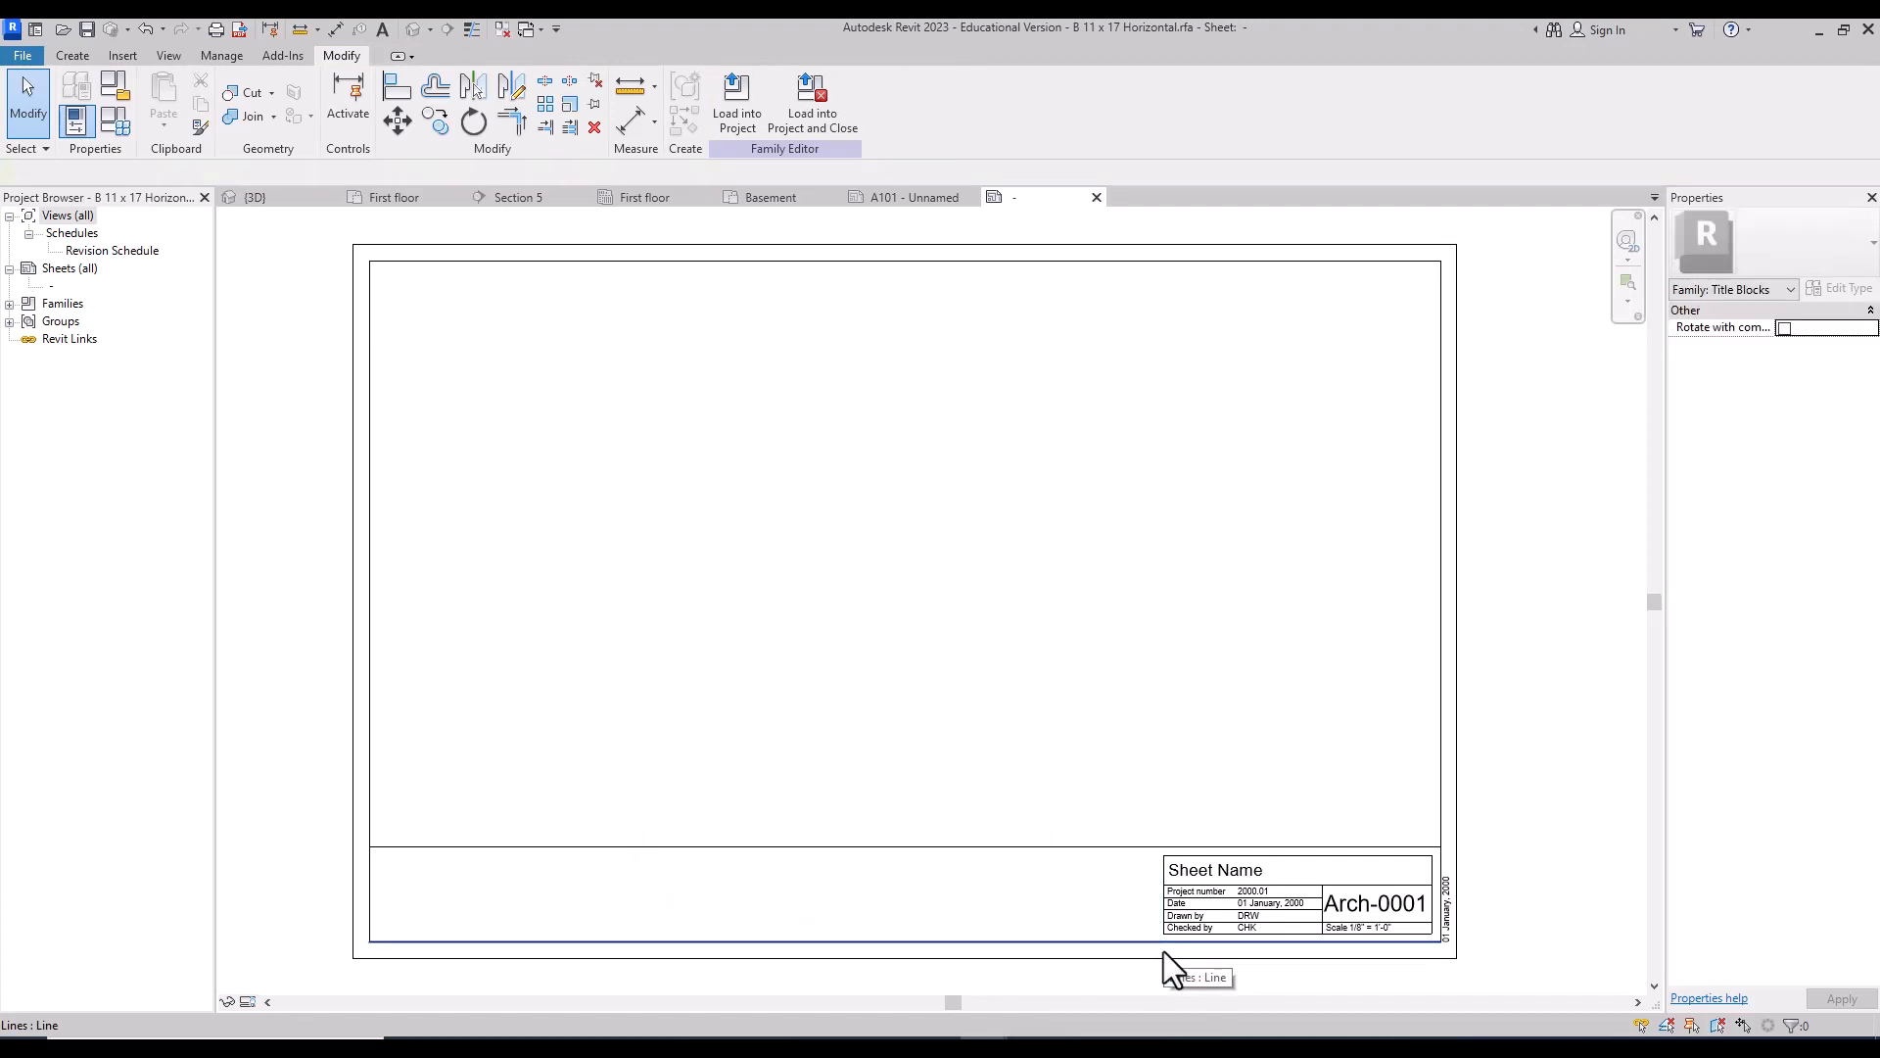
pyautogui.click(1121, 847)
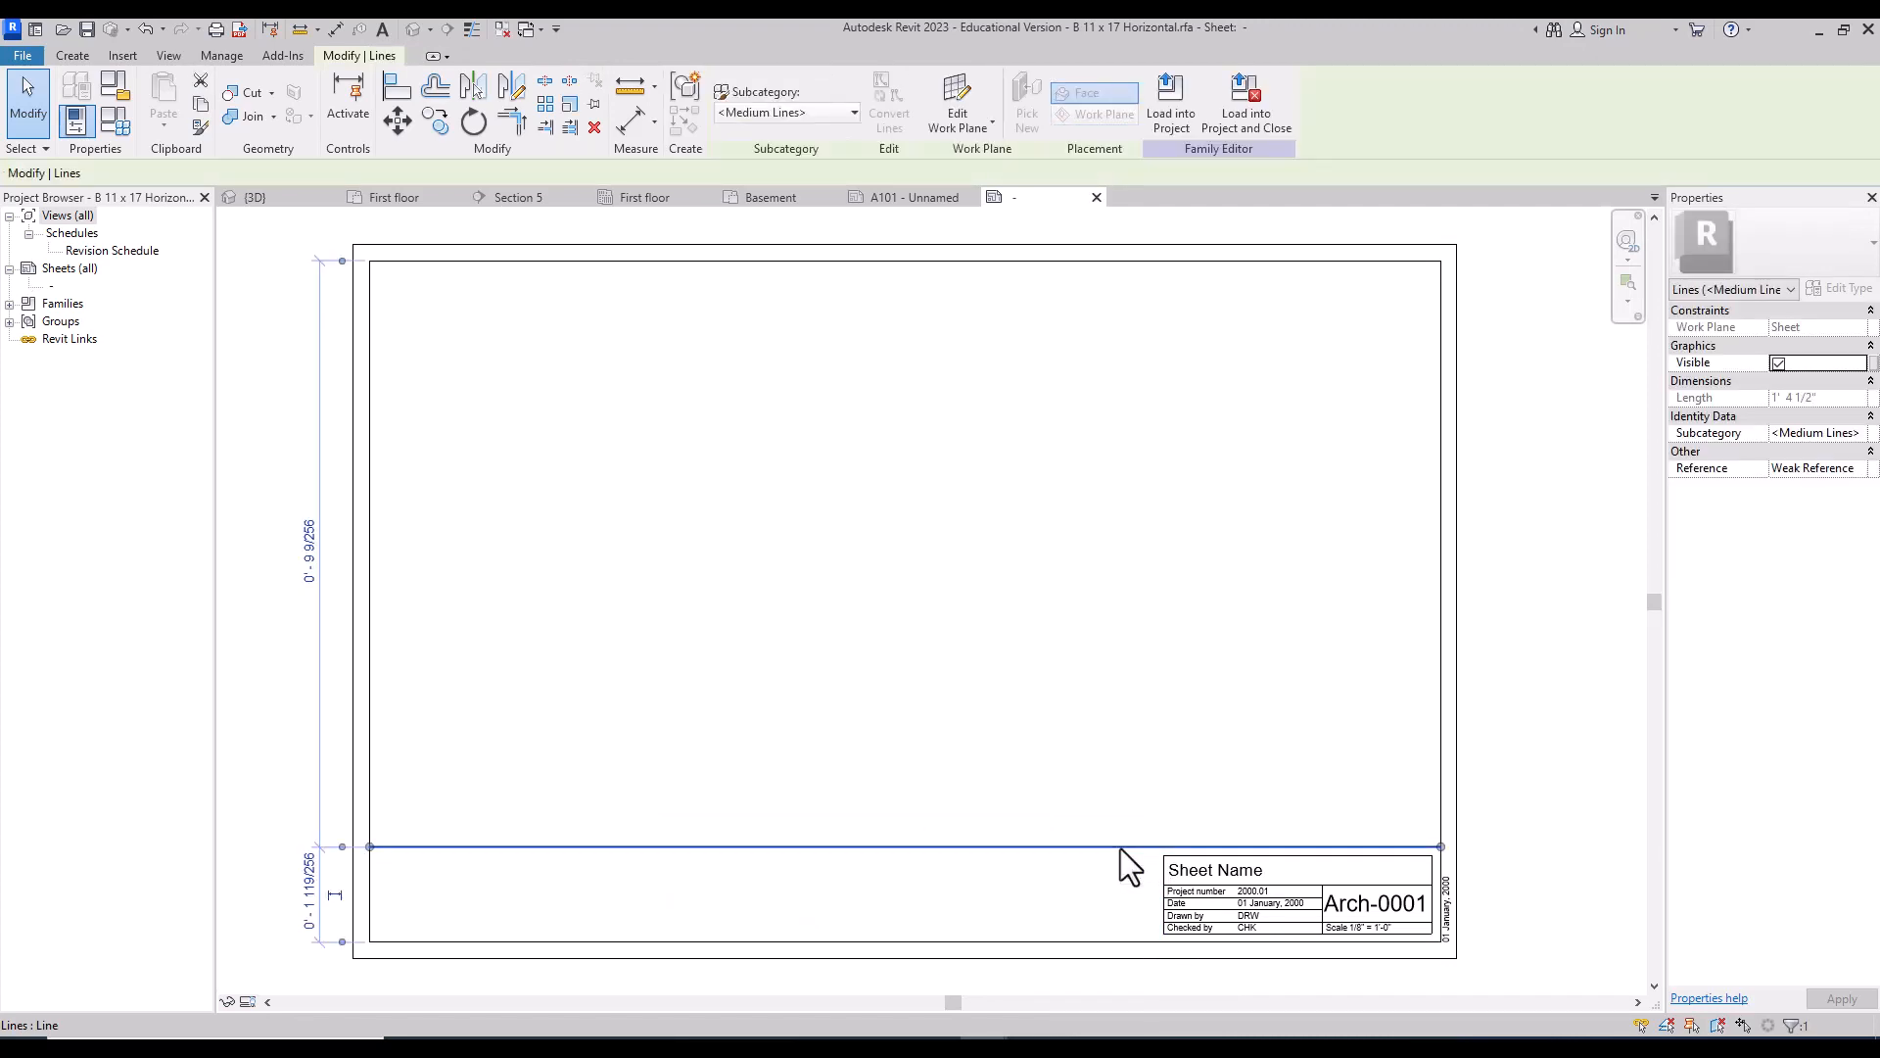
pyautogui.press('Delete')
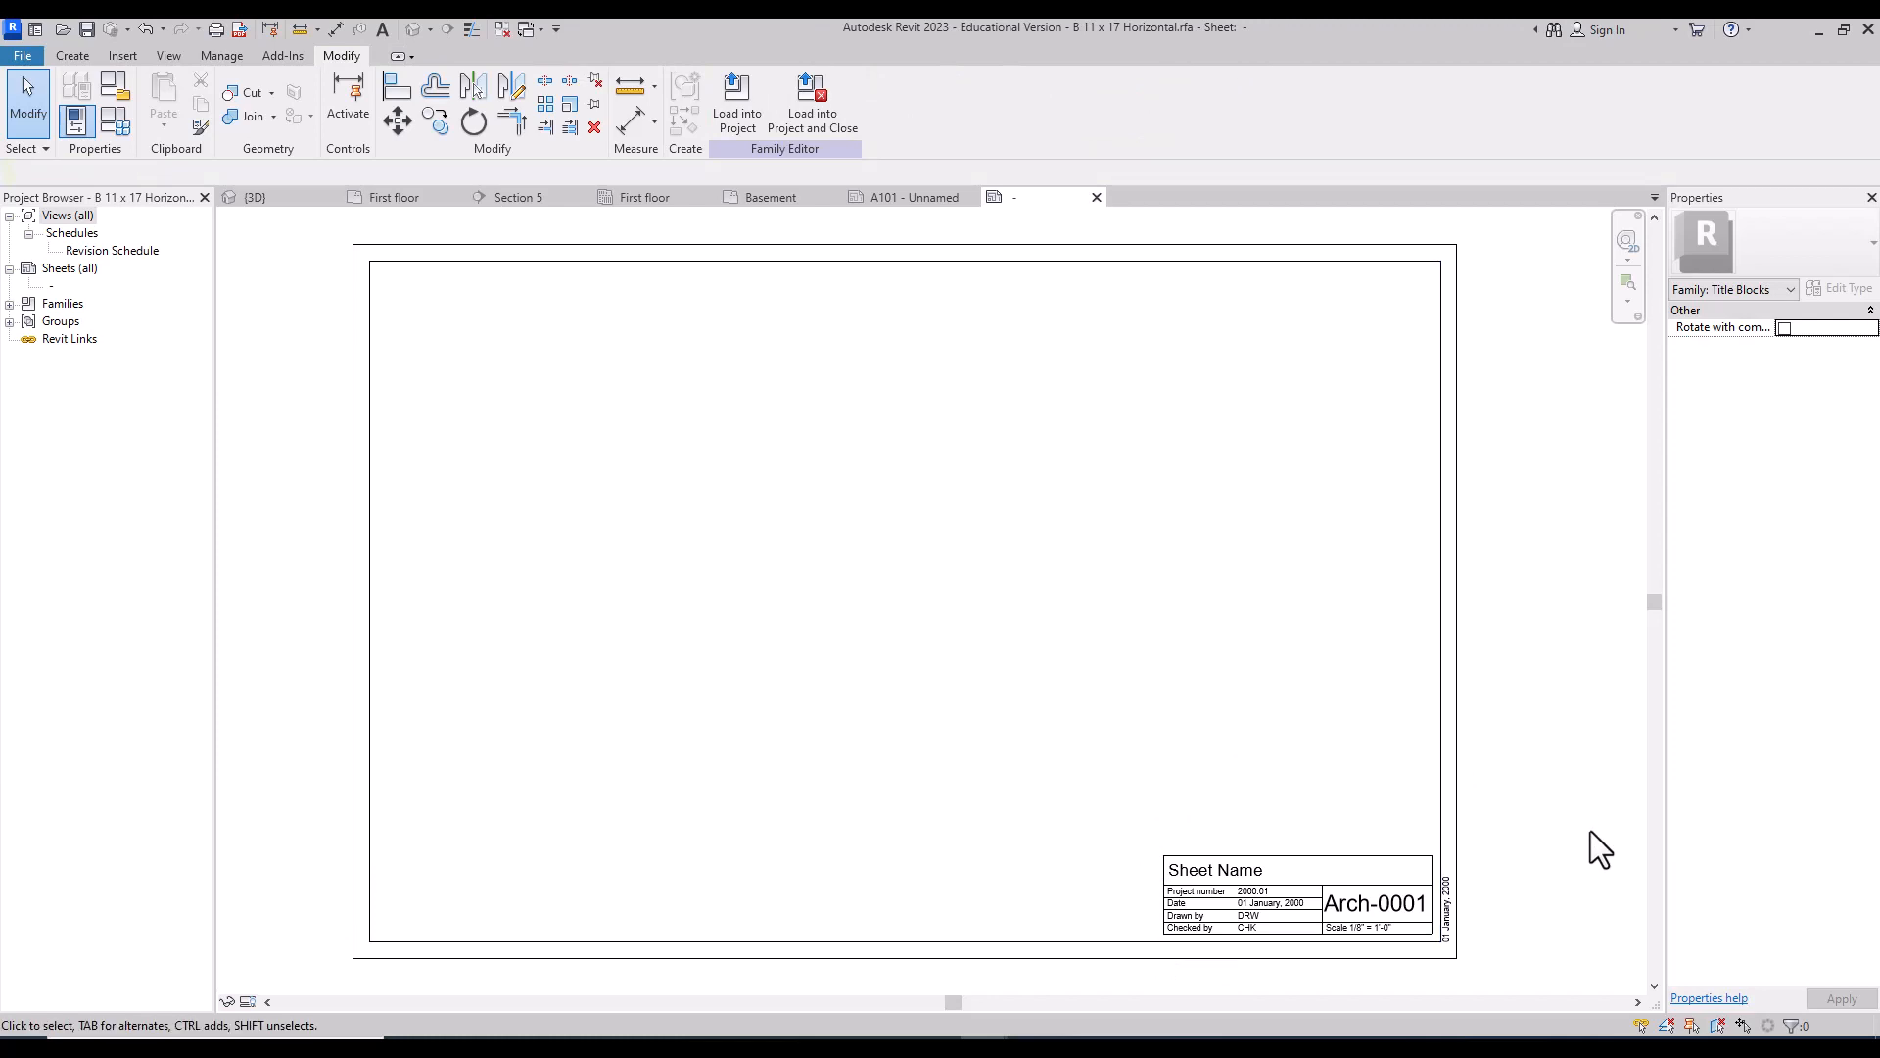
pyautogui.click(1653, 984)
pyautogui.click(1653, 984)
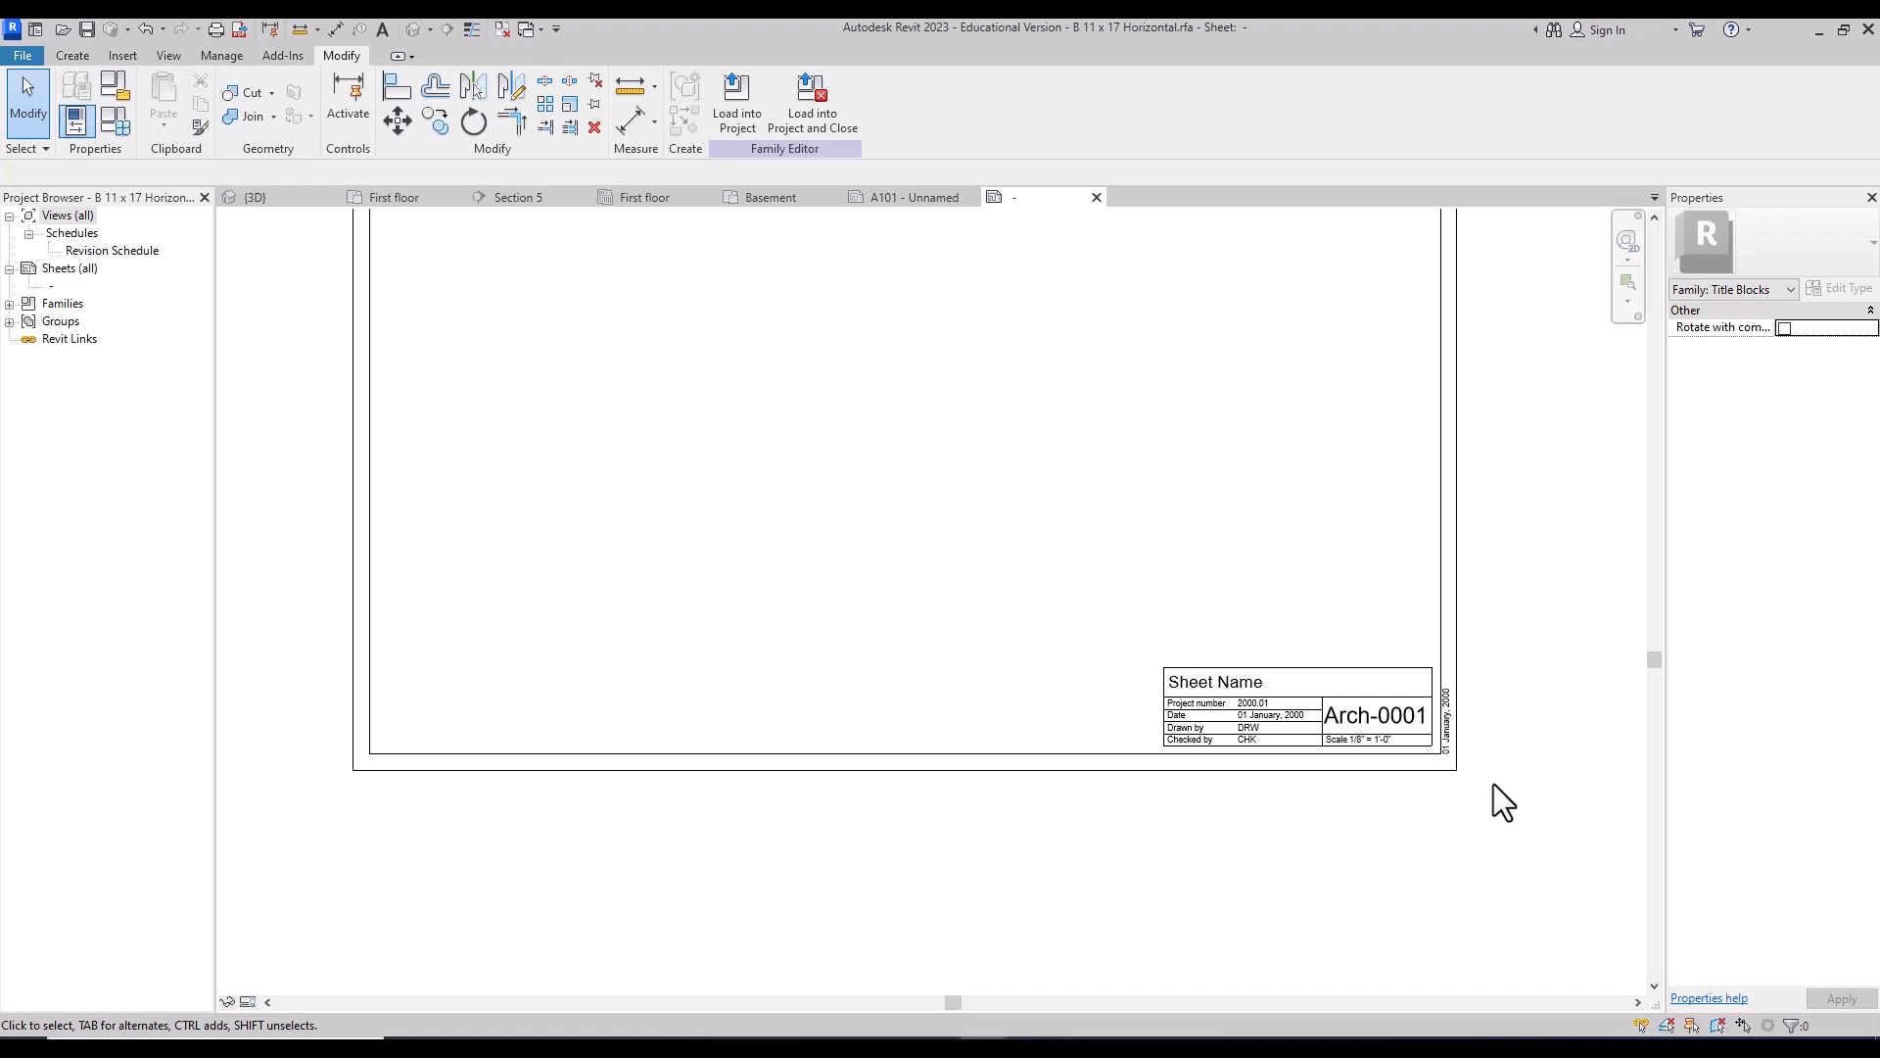
pyautogui.click(1655, 217)
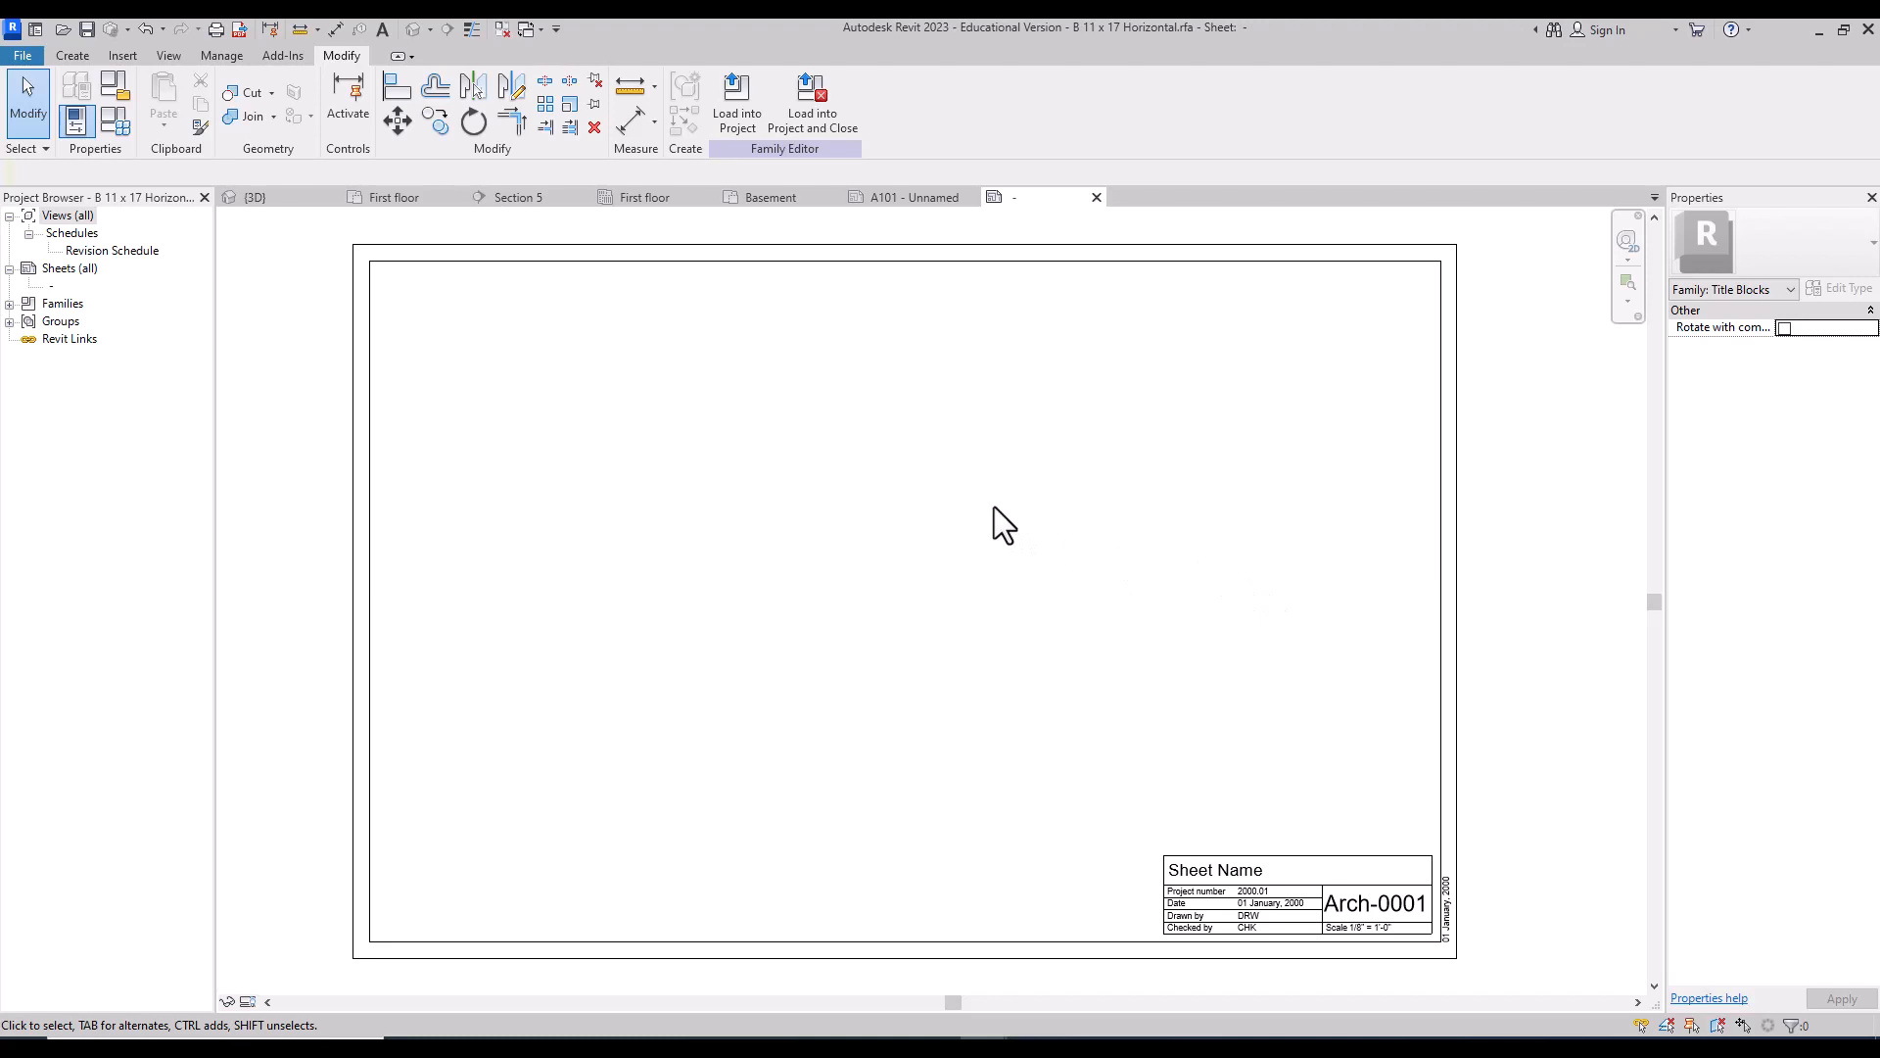
pyautogui.click(86, 33)
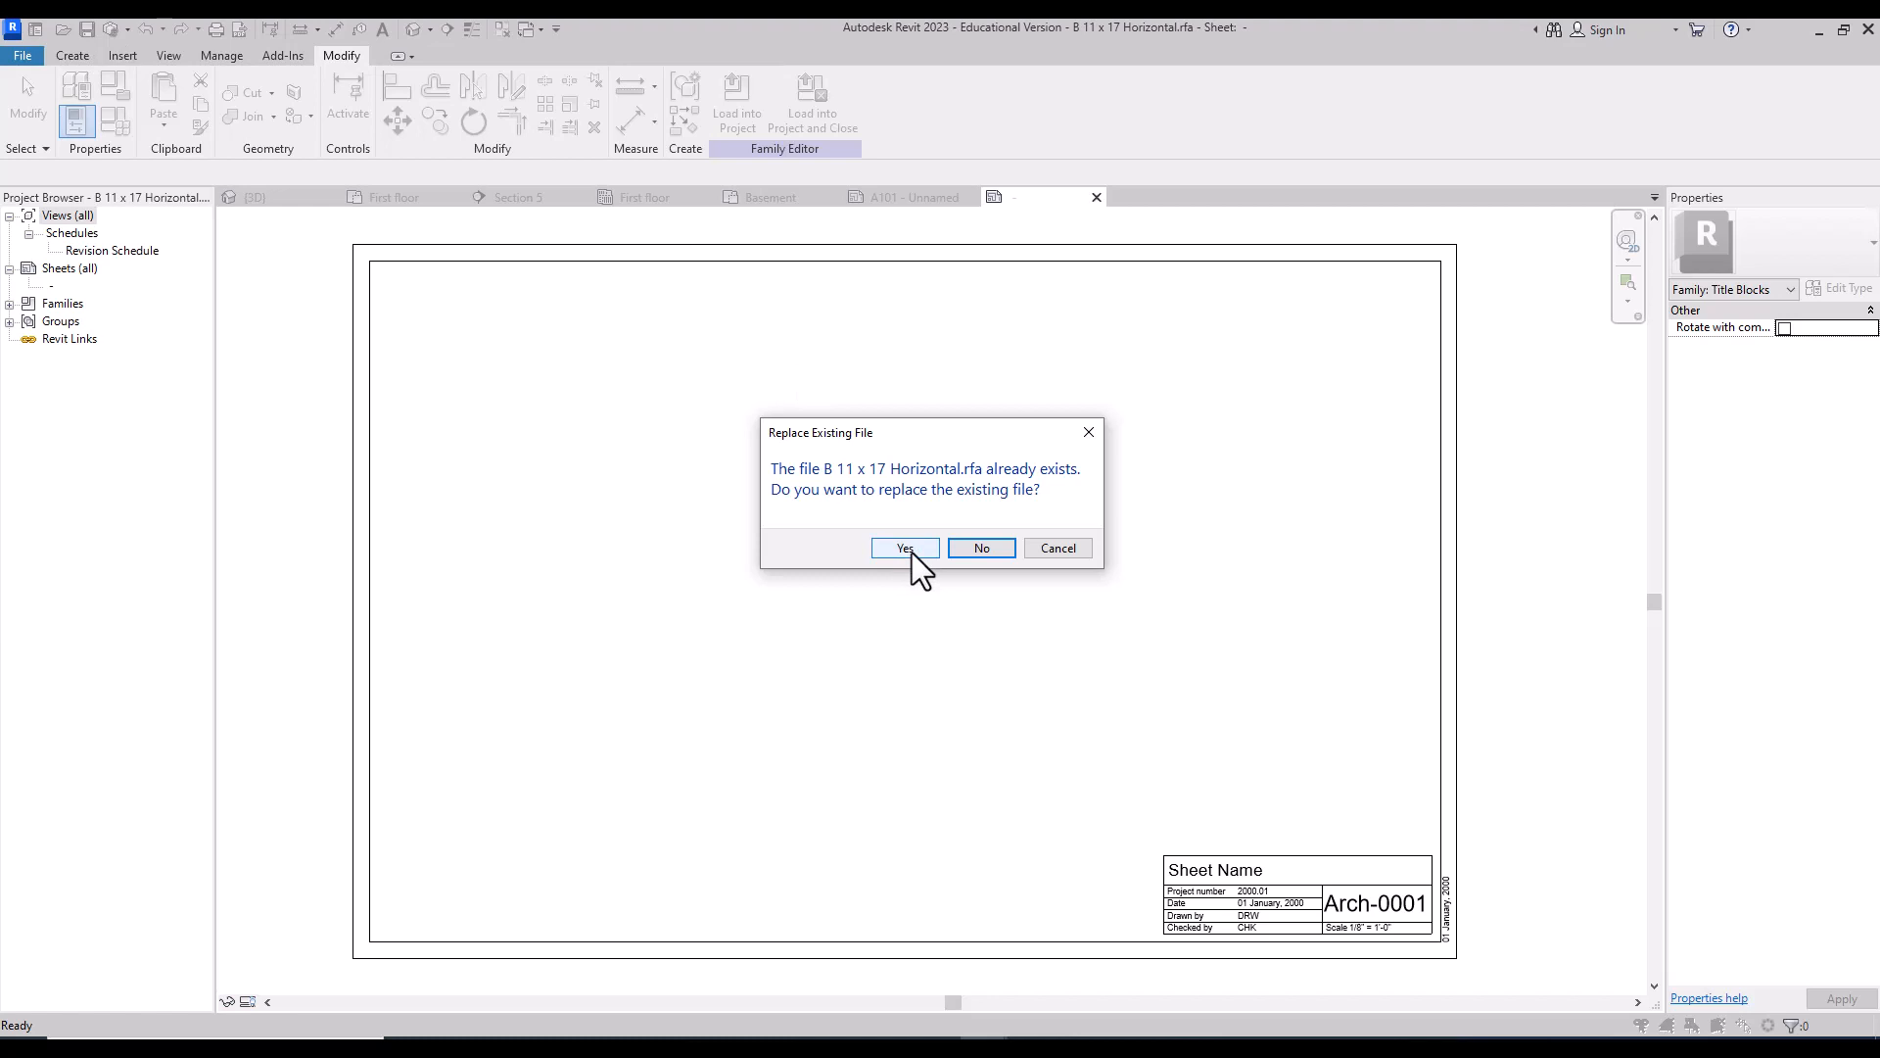
# Step: Replace the existing titleblock .rfa and reload it, overwriting the old version and its parameter values
pyautogui.click(905, 548)
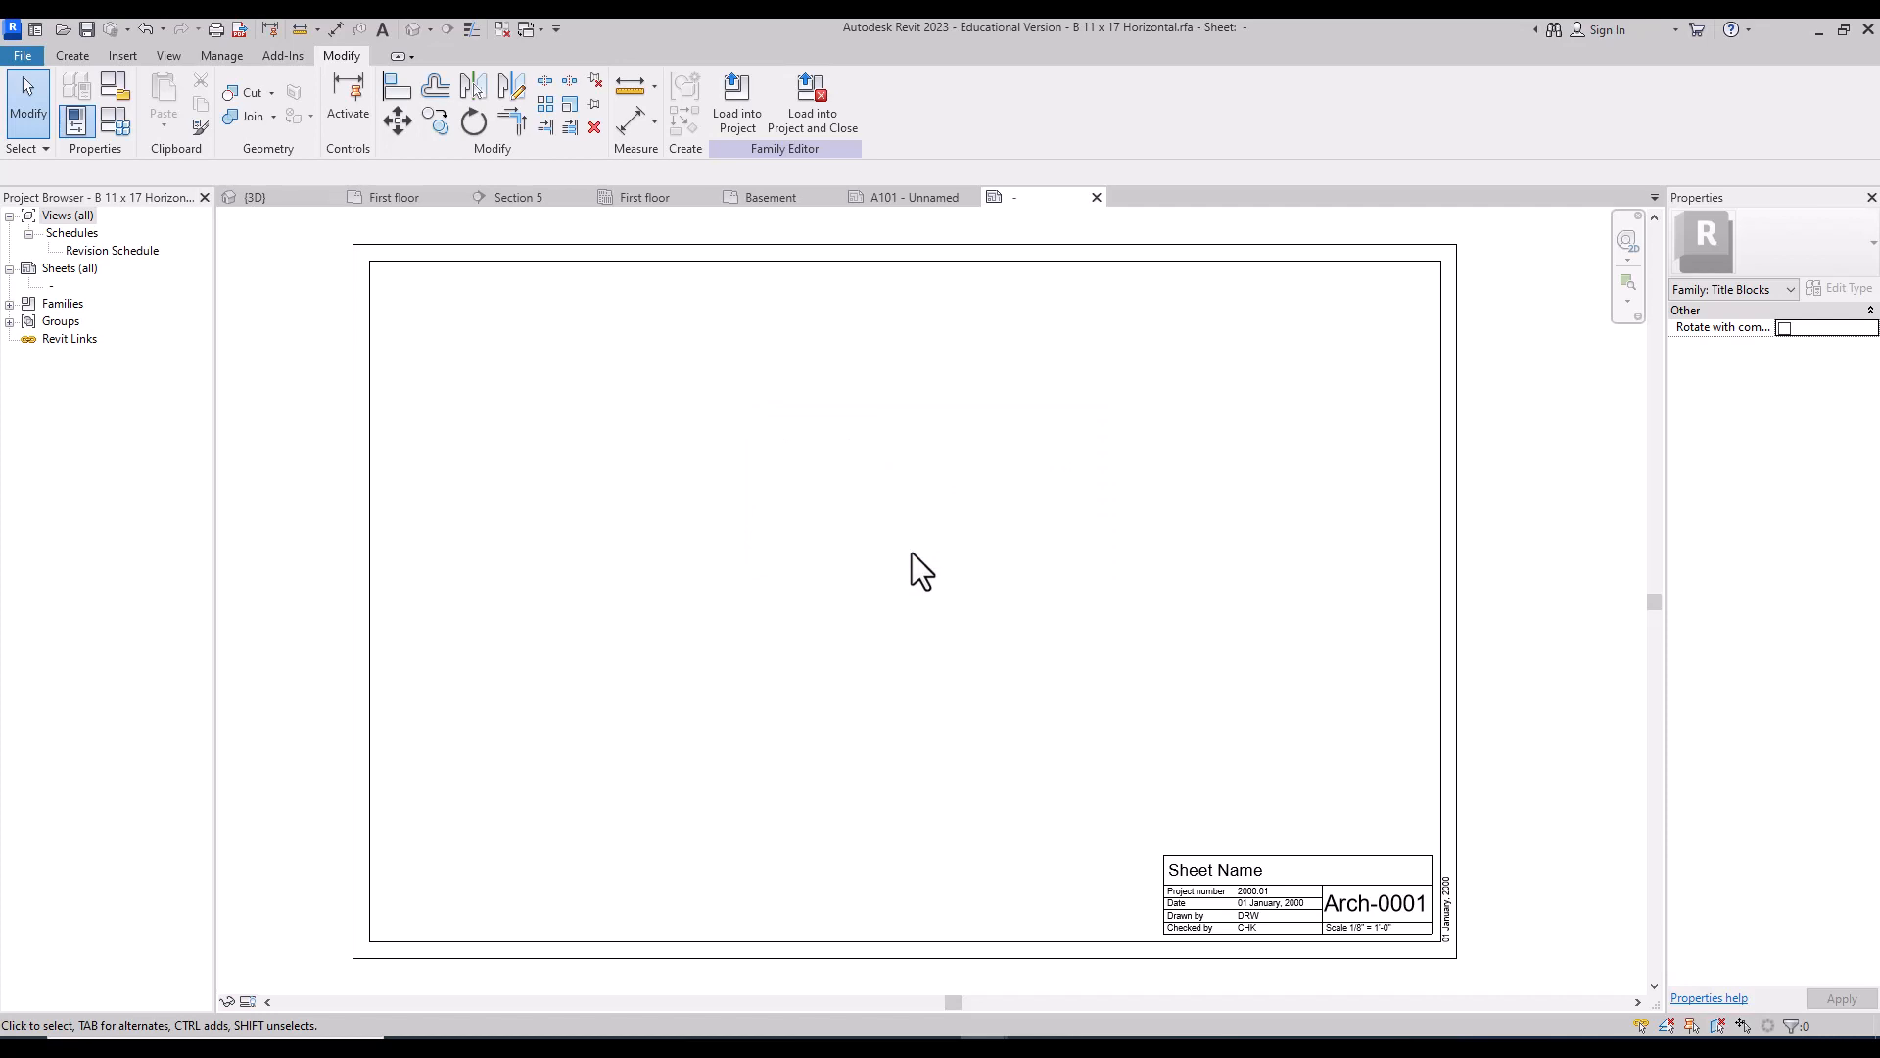
pyautogui.click(21, 57)
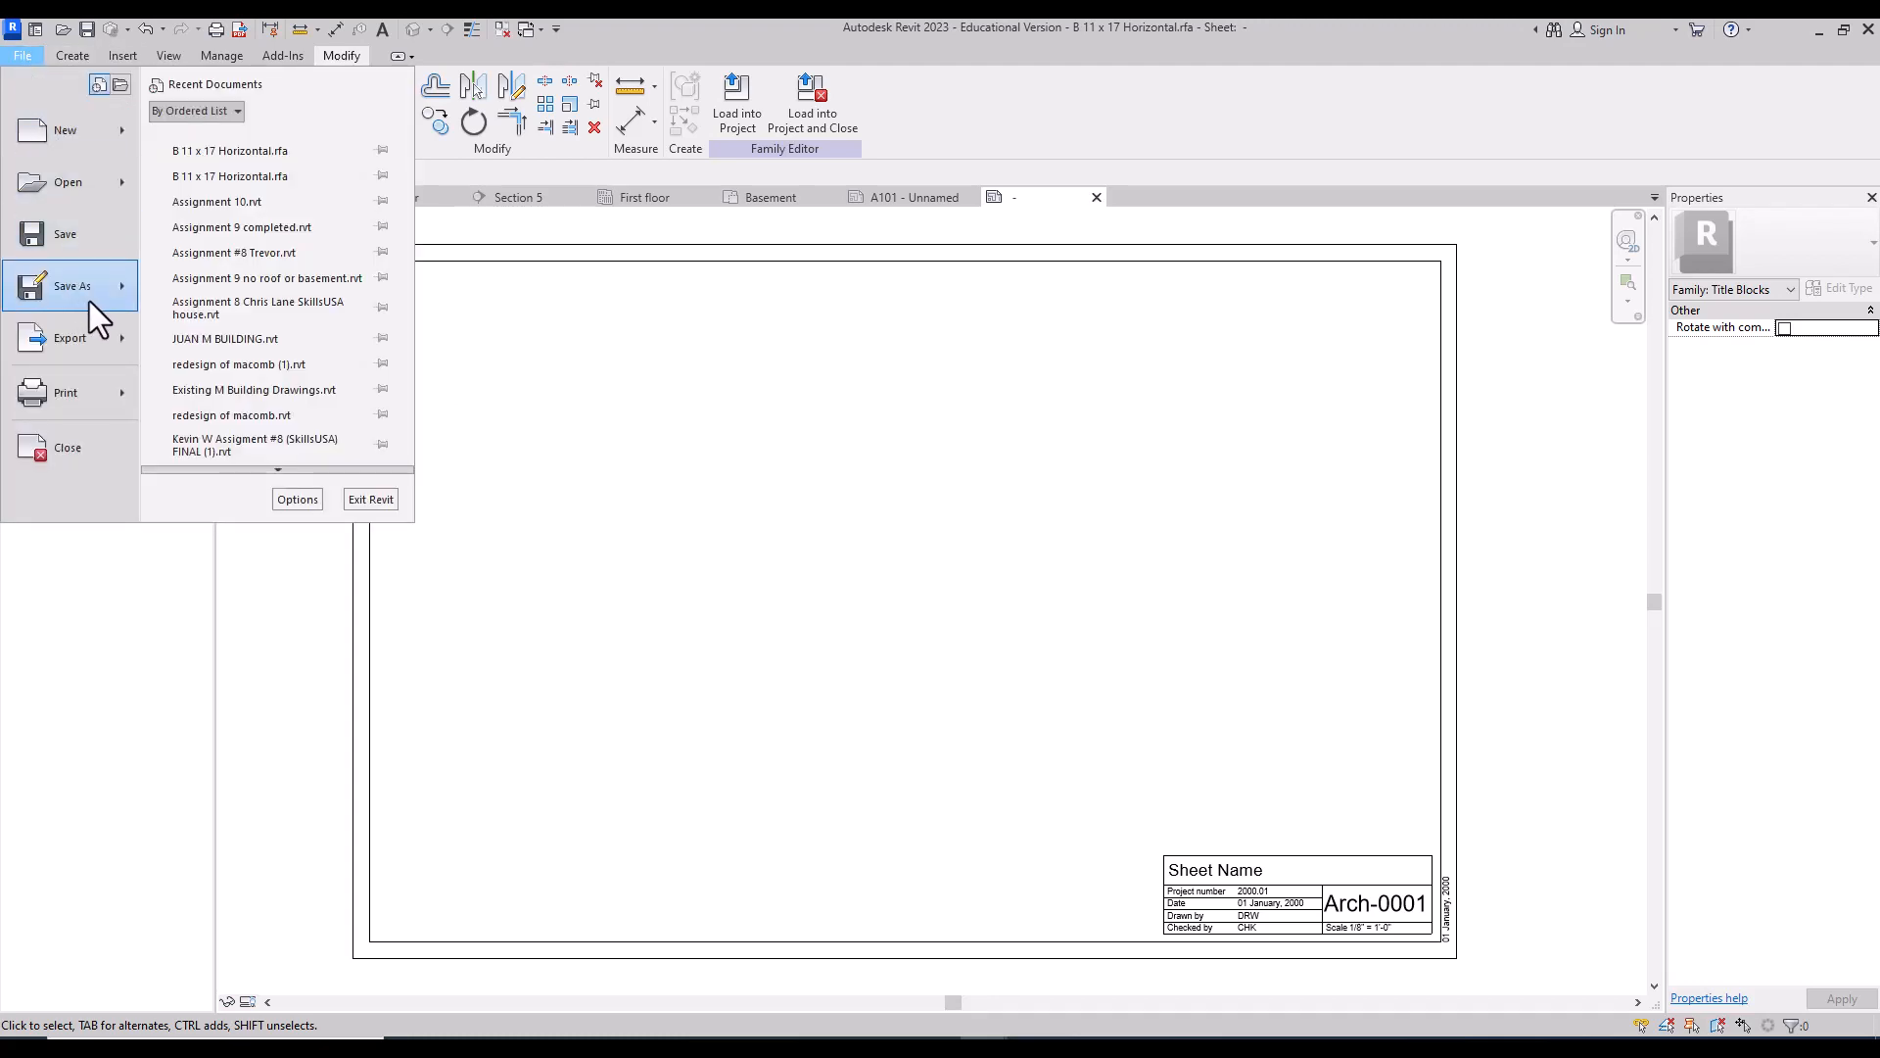
pyautogui.moveTo(90, 302)
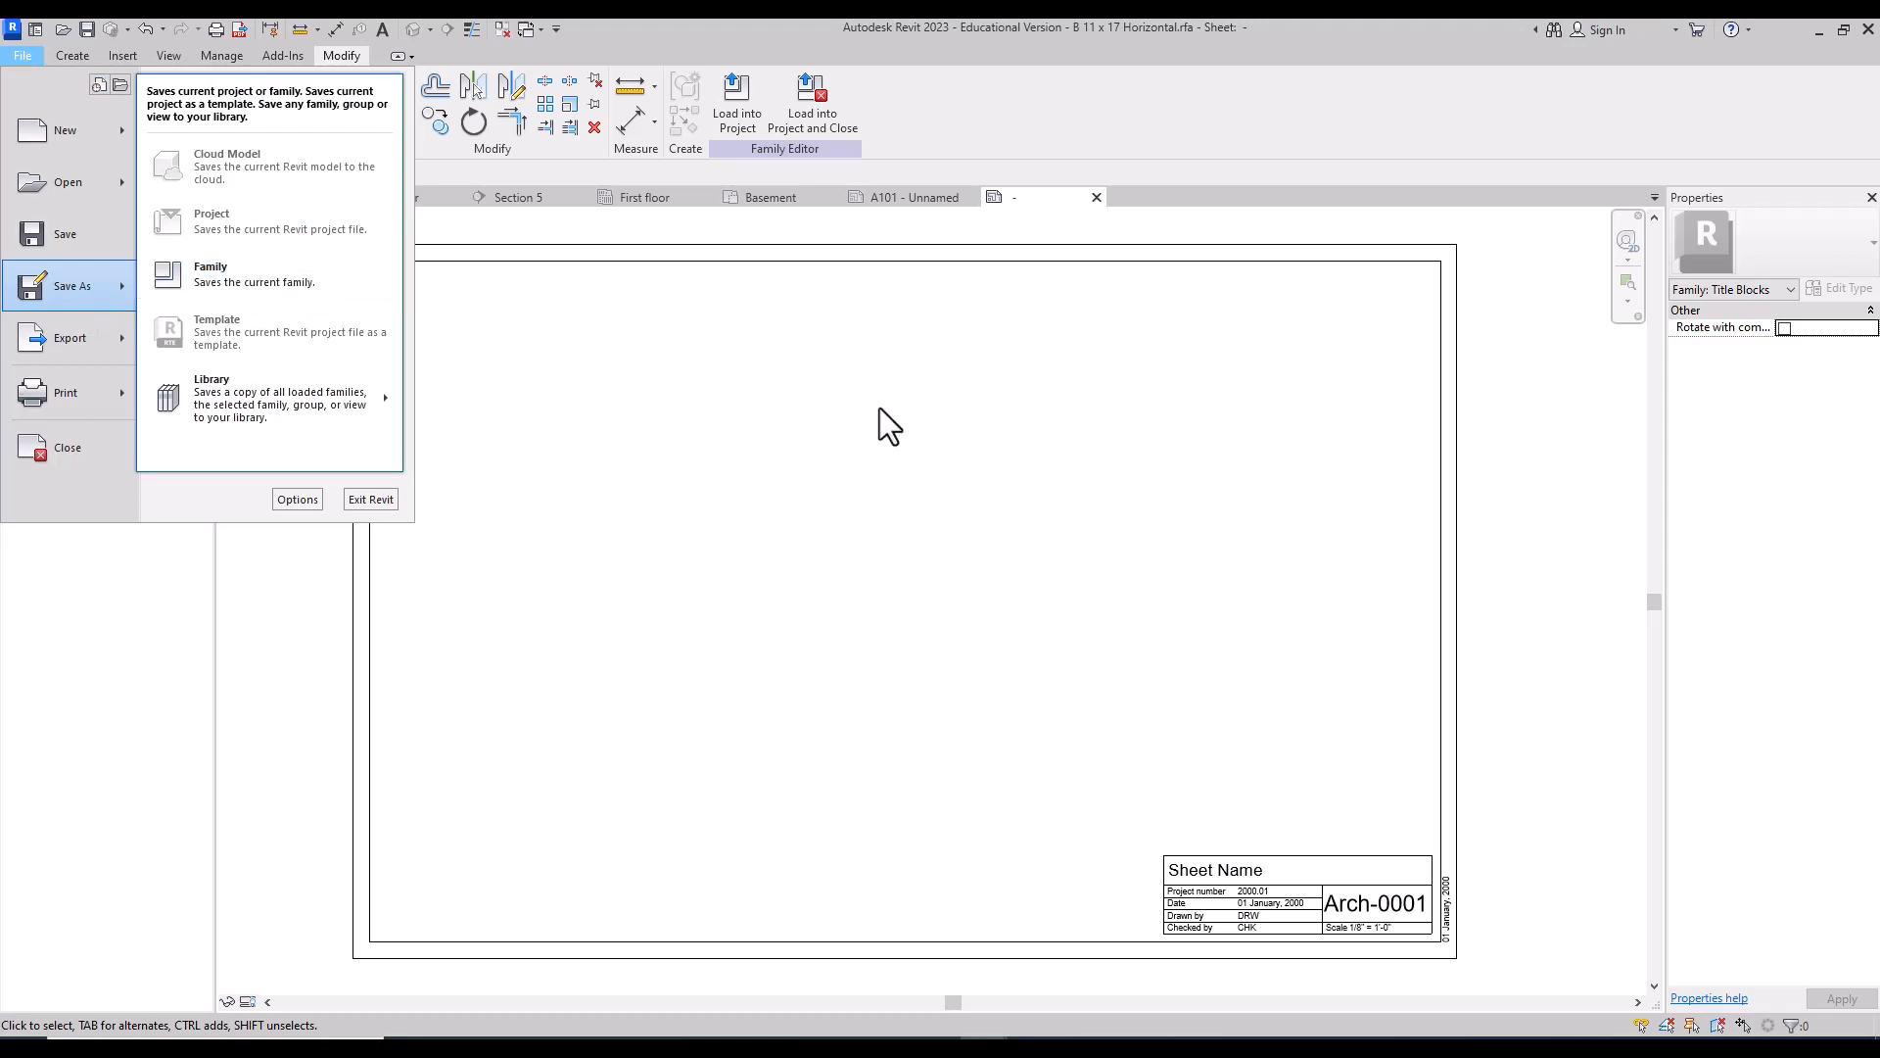
pyautogui.click(903, 421)
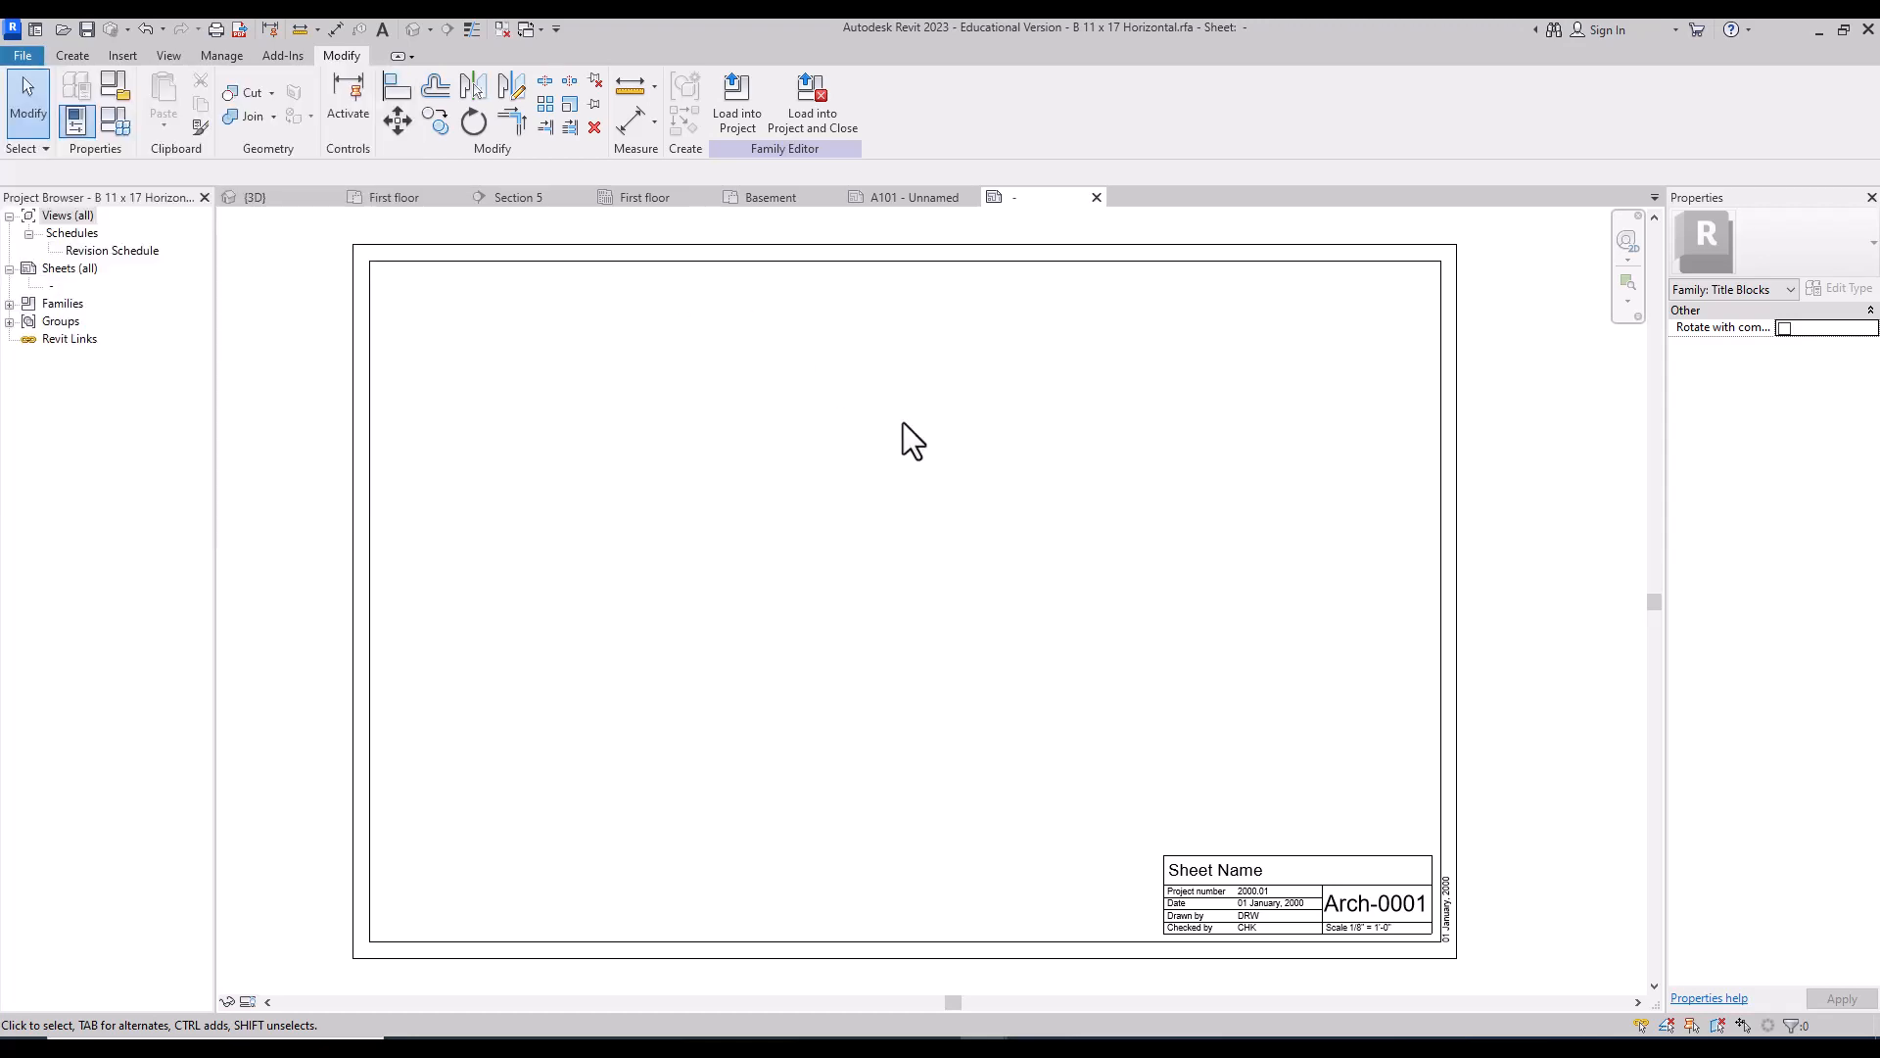
pyautogui.click(820, 98)
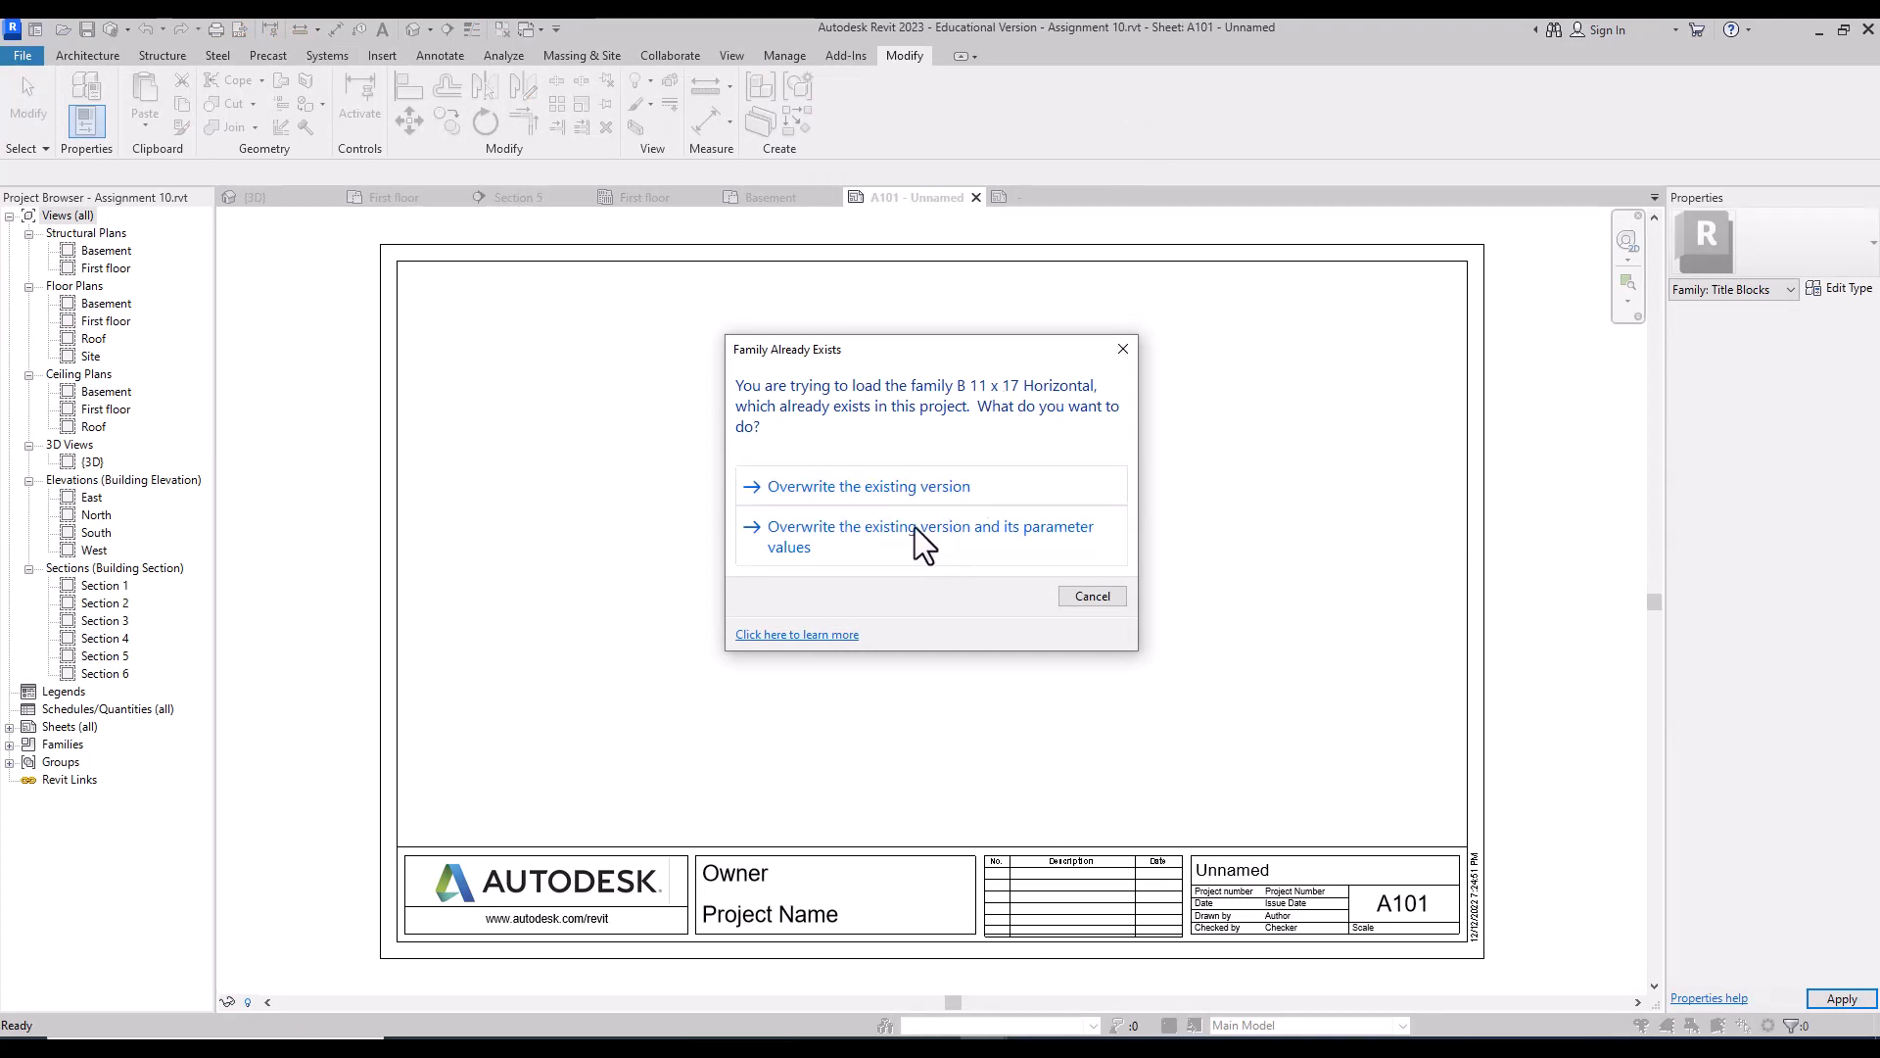
pyautogui.click(856, 533)
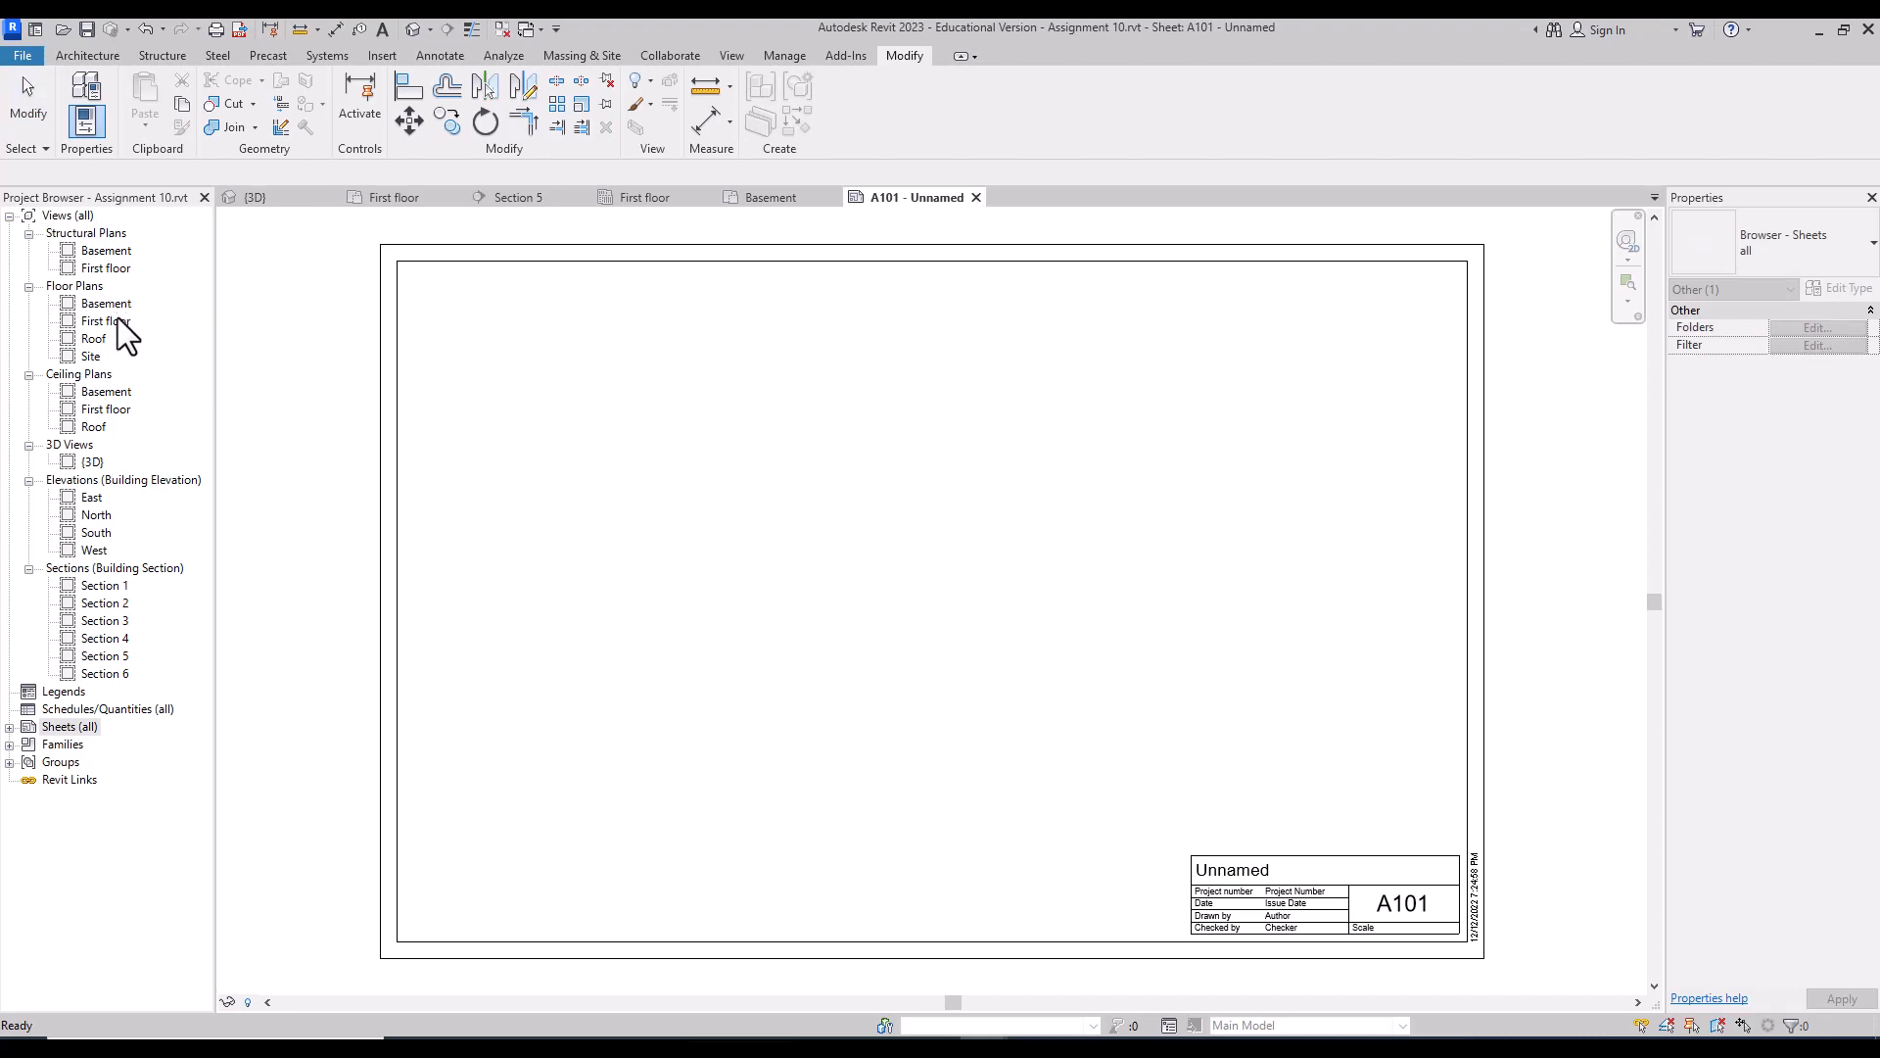
# Step: Drag the First floor plan view from the Project Browser onto sheet A101
pyautogui.click(106, 321)
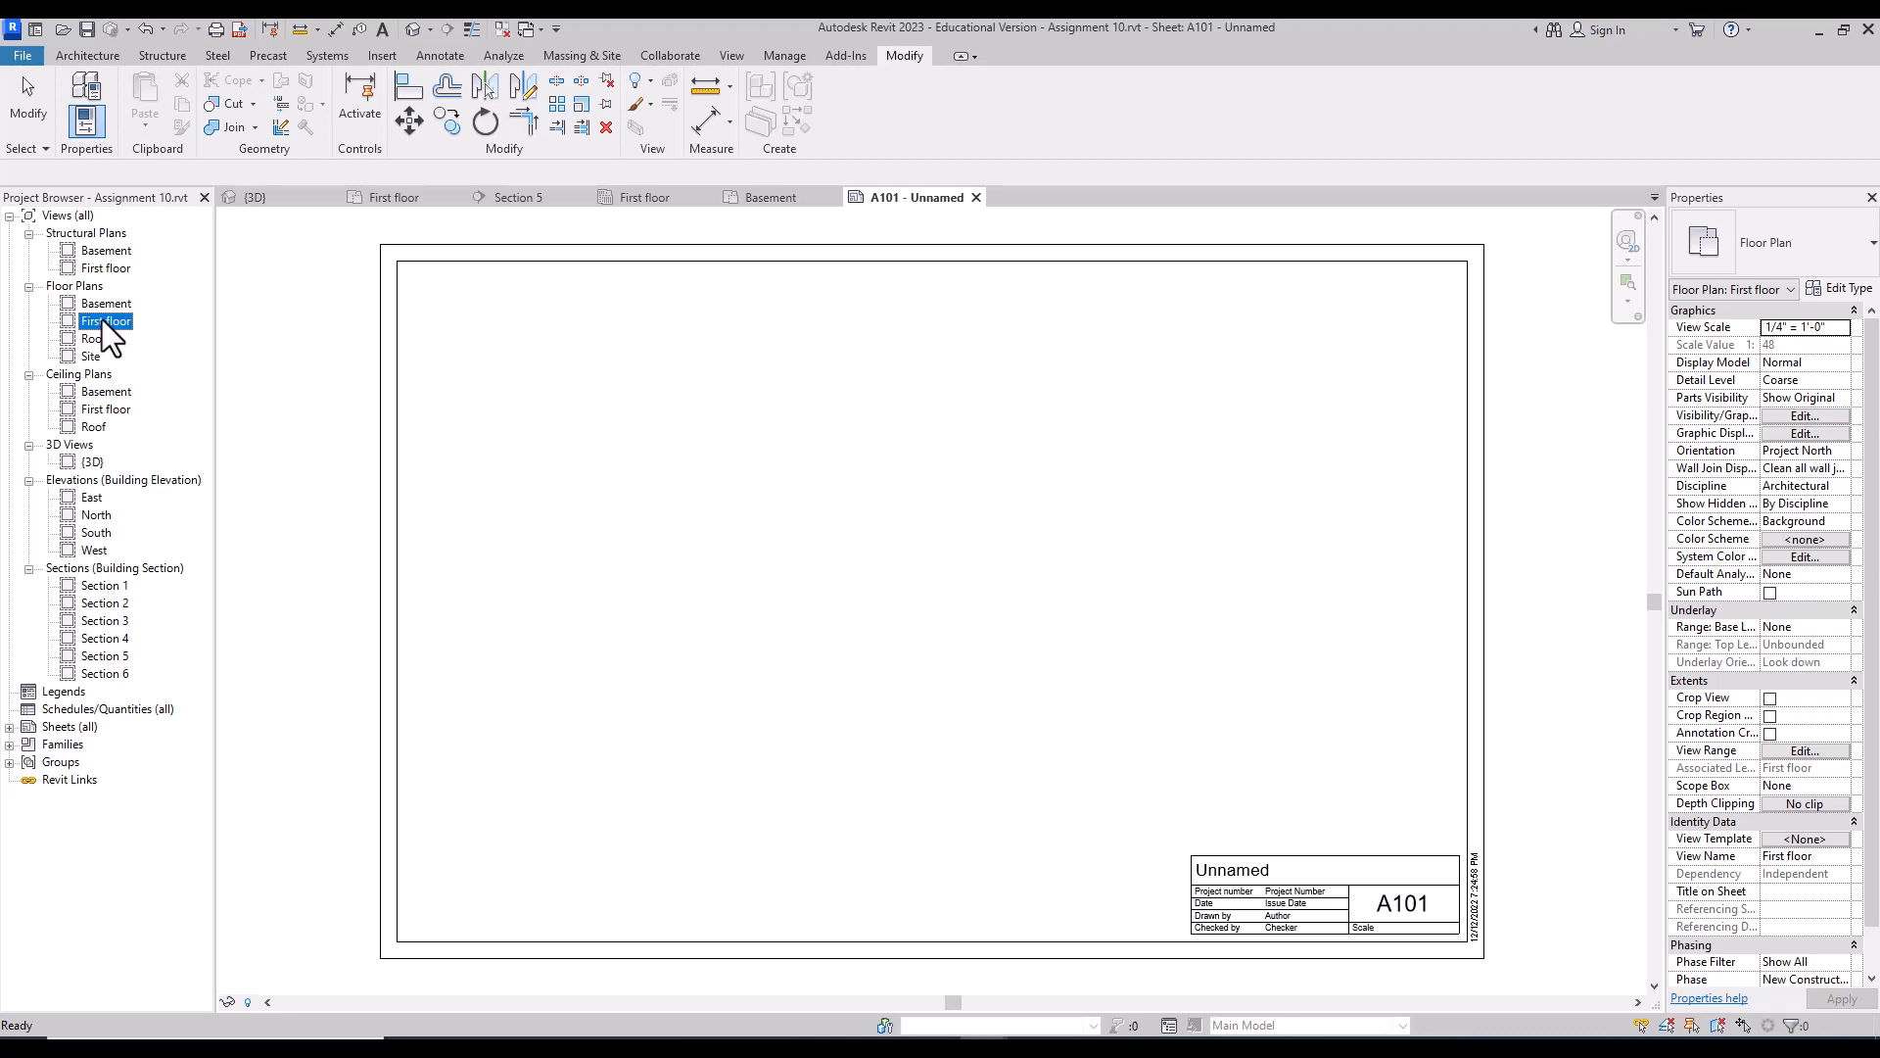
pyautogui.moveTo(103, 321); pyautogui.dragTo(119, 321)
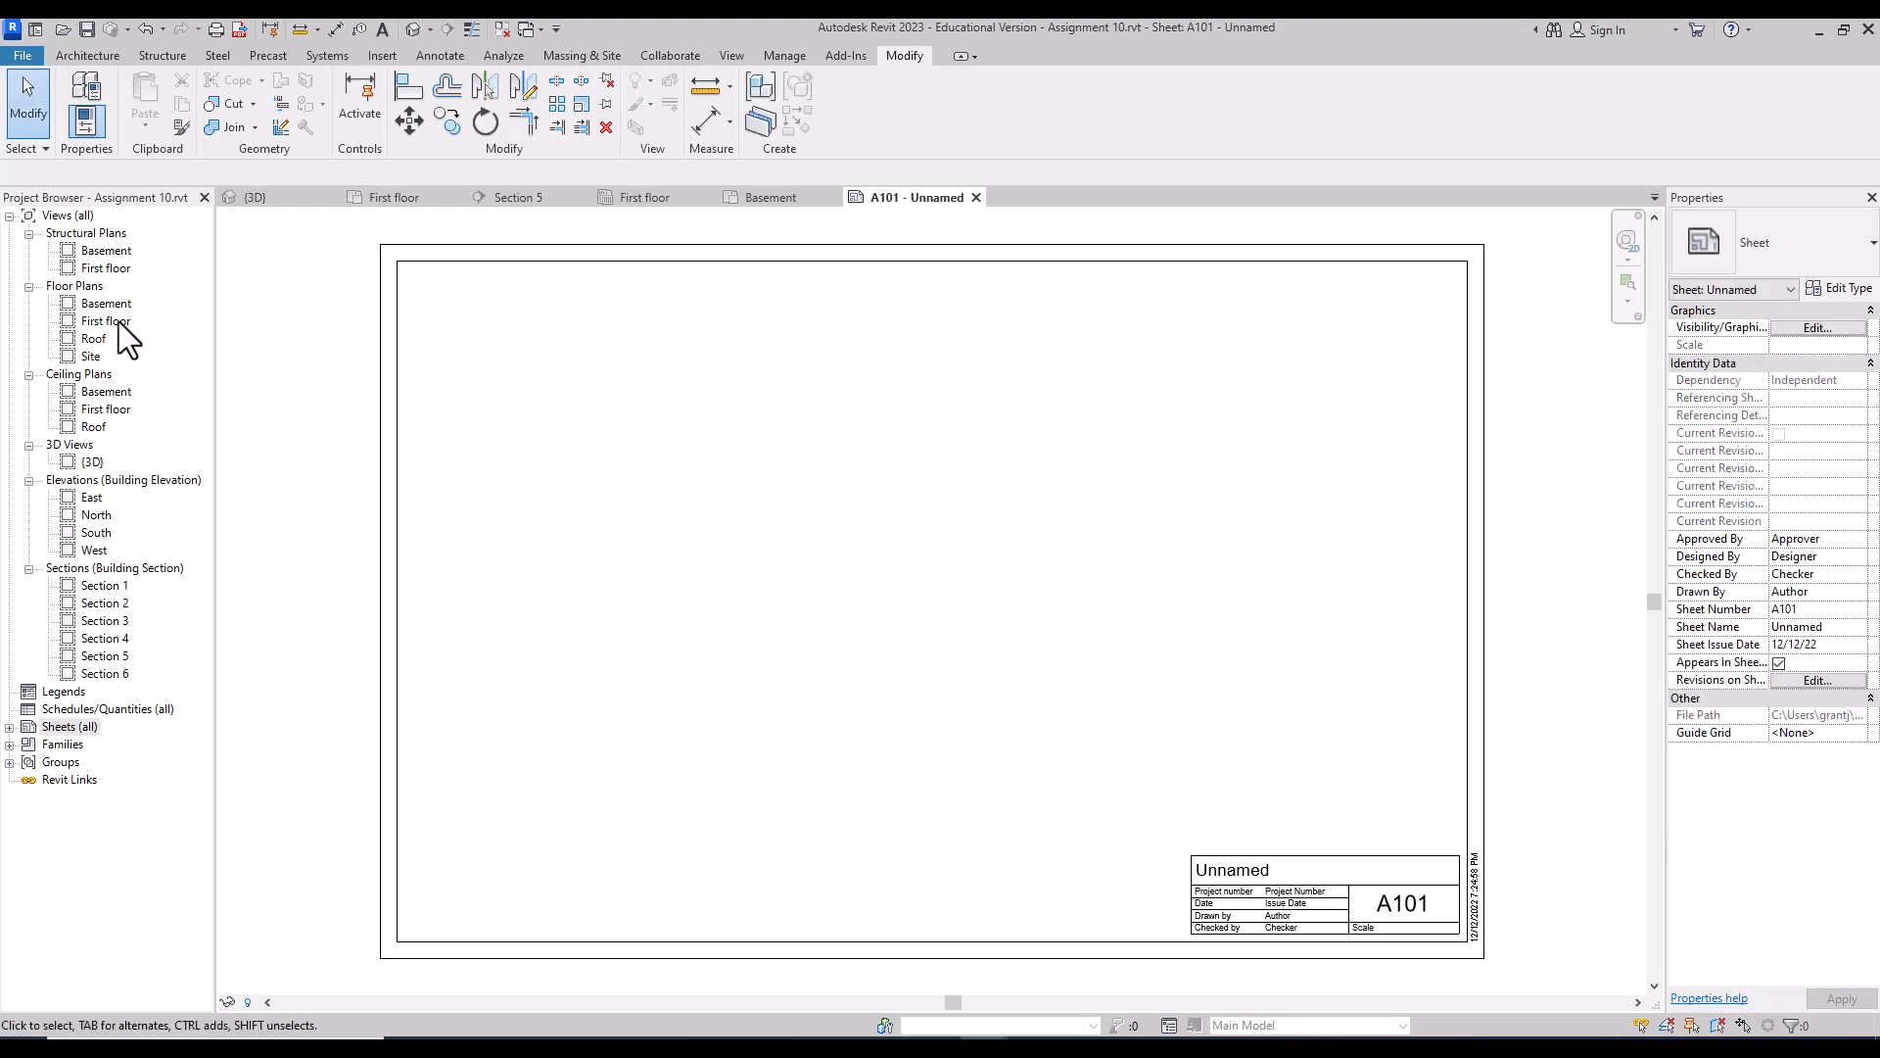
pyautogui.click(119, 321)
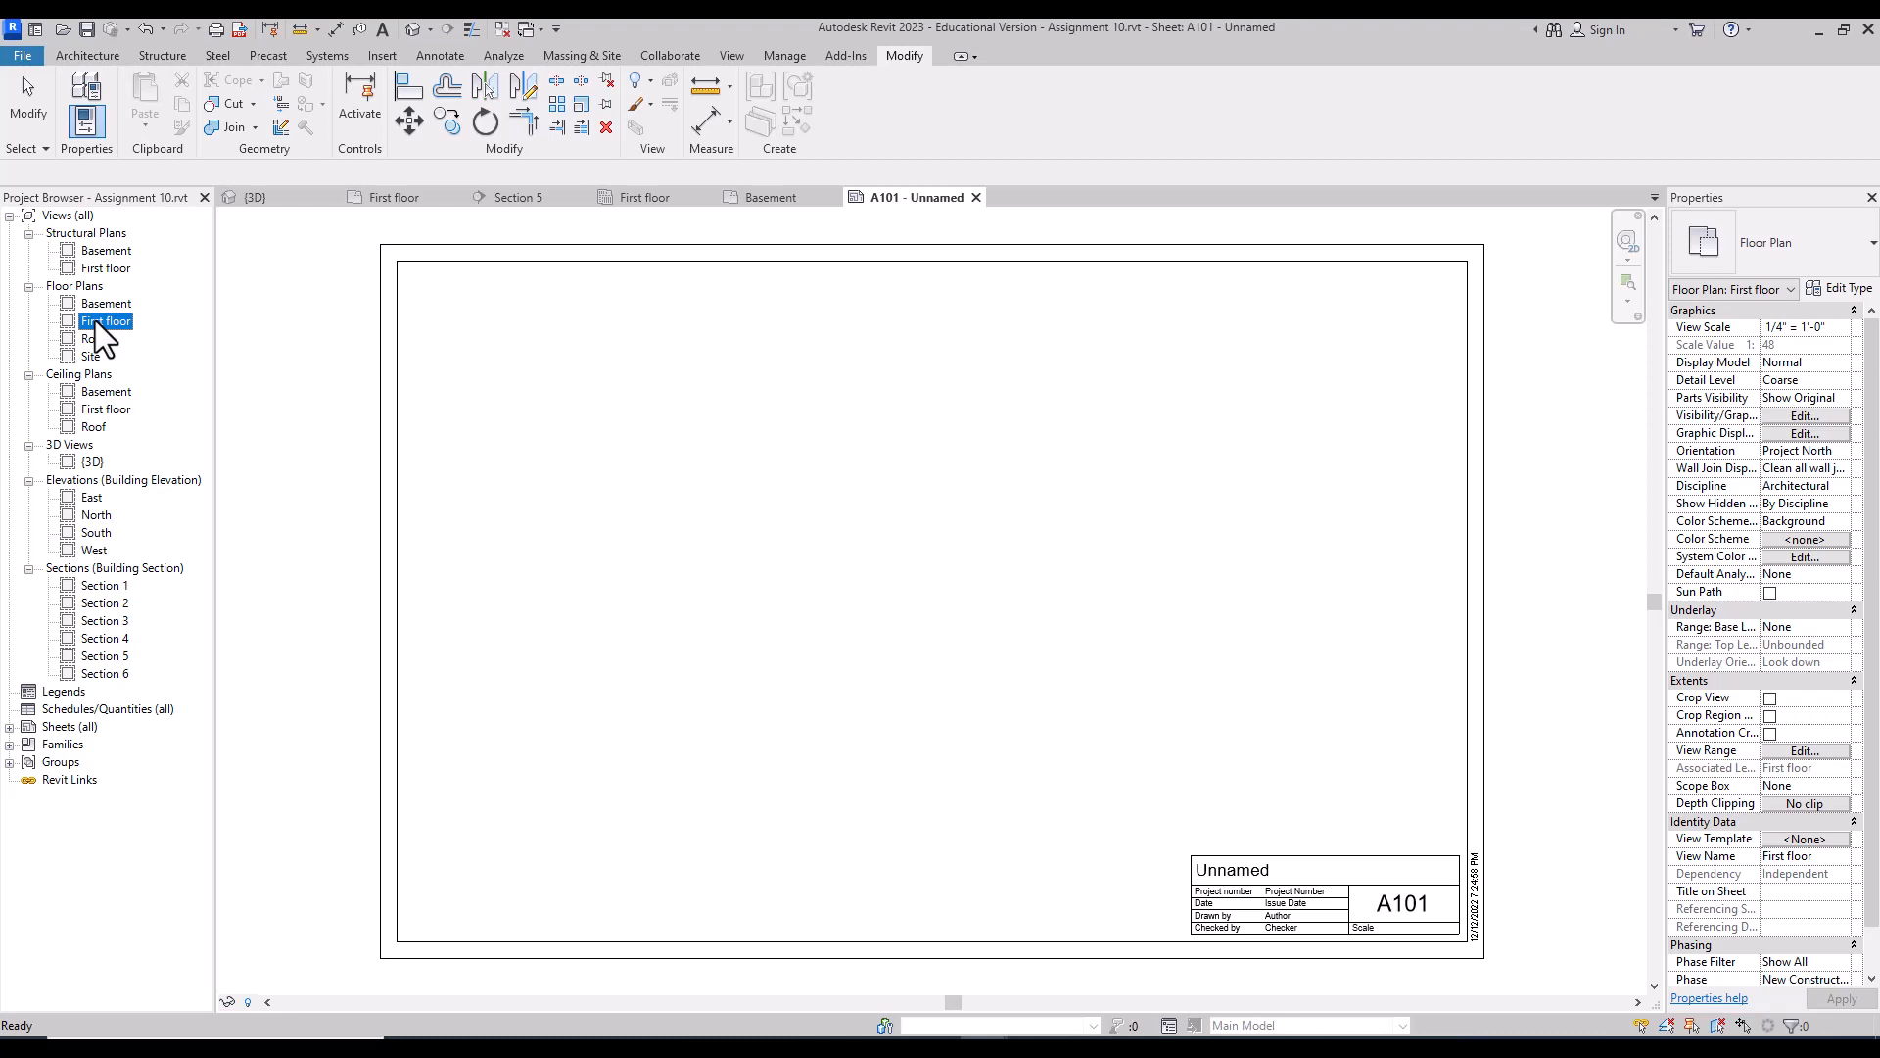
pyautogui.moveTo(96, 320); pyautogui.dragTo(931, 541)
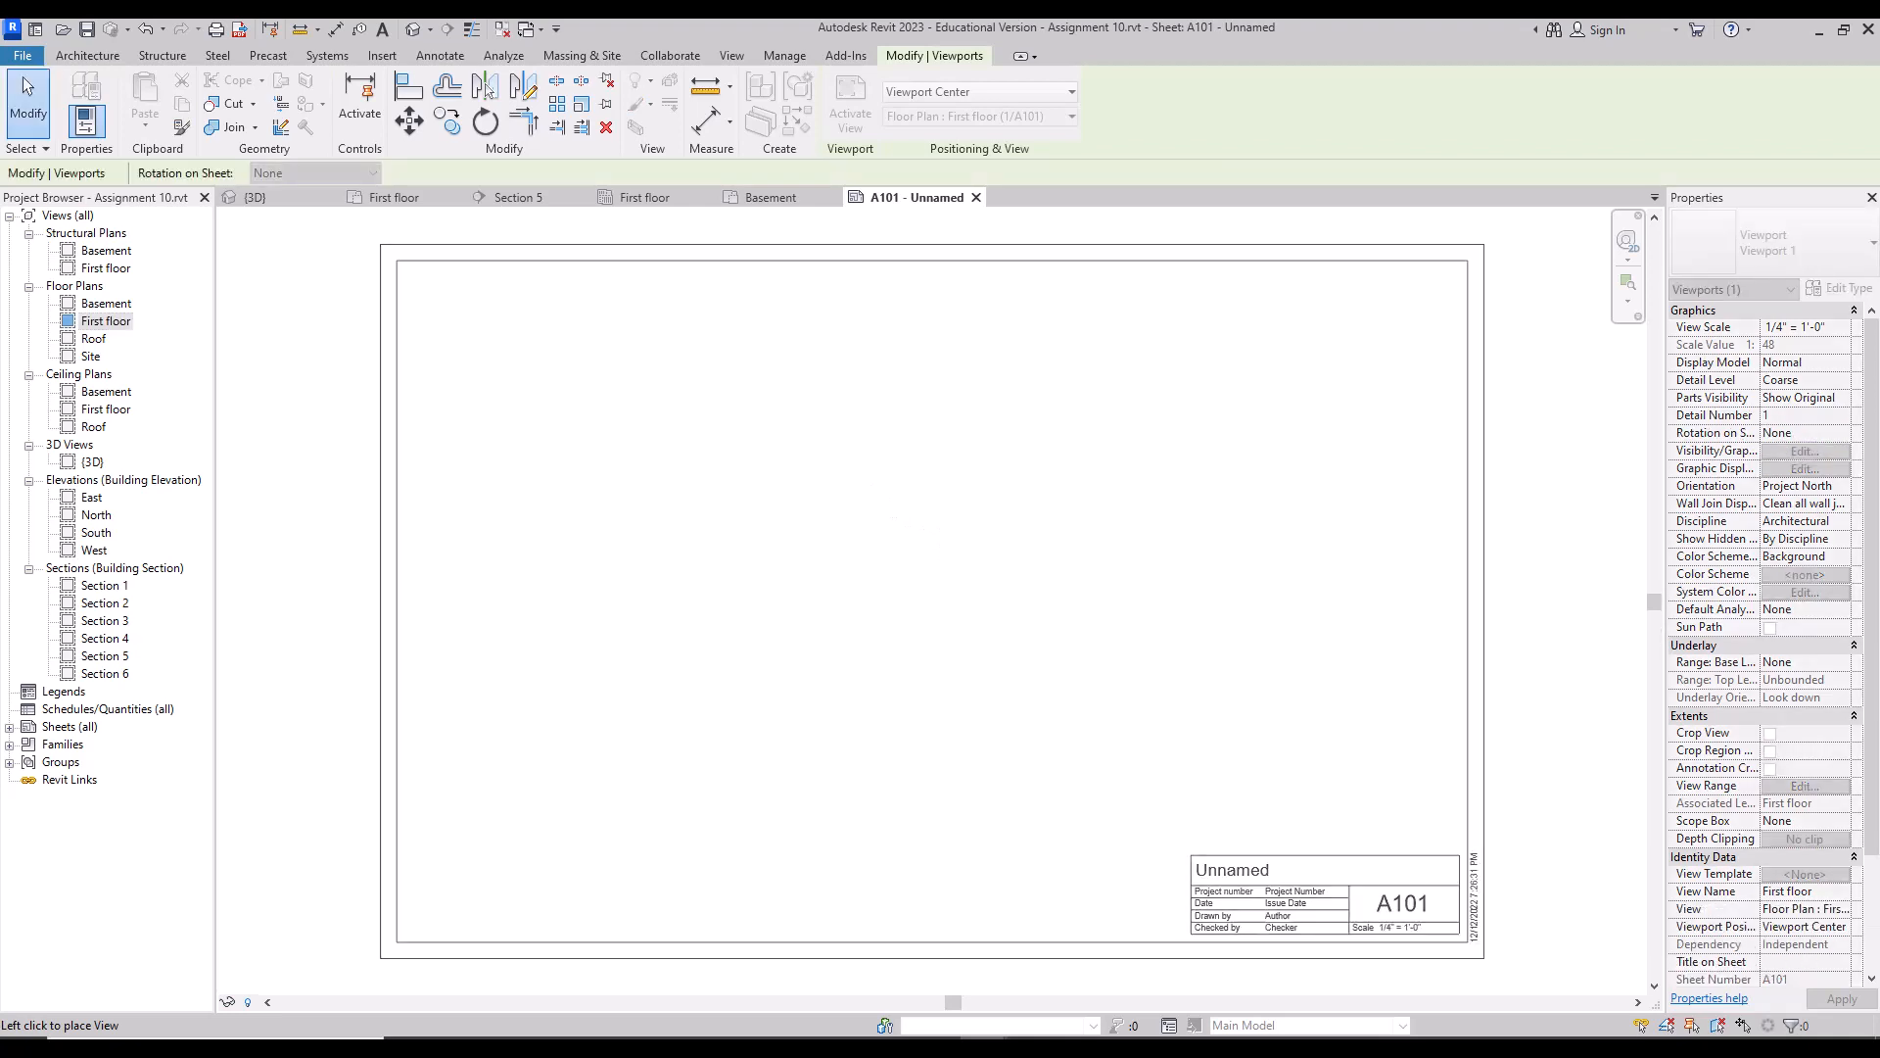
# Step: Drop the First floor viewport on the sheet, then zoom out and pan to see it whole
pyautogui.click(973, 515)
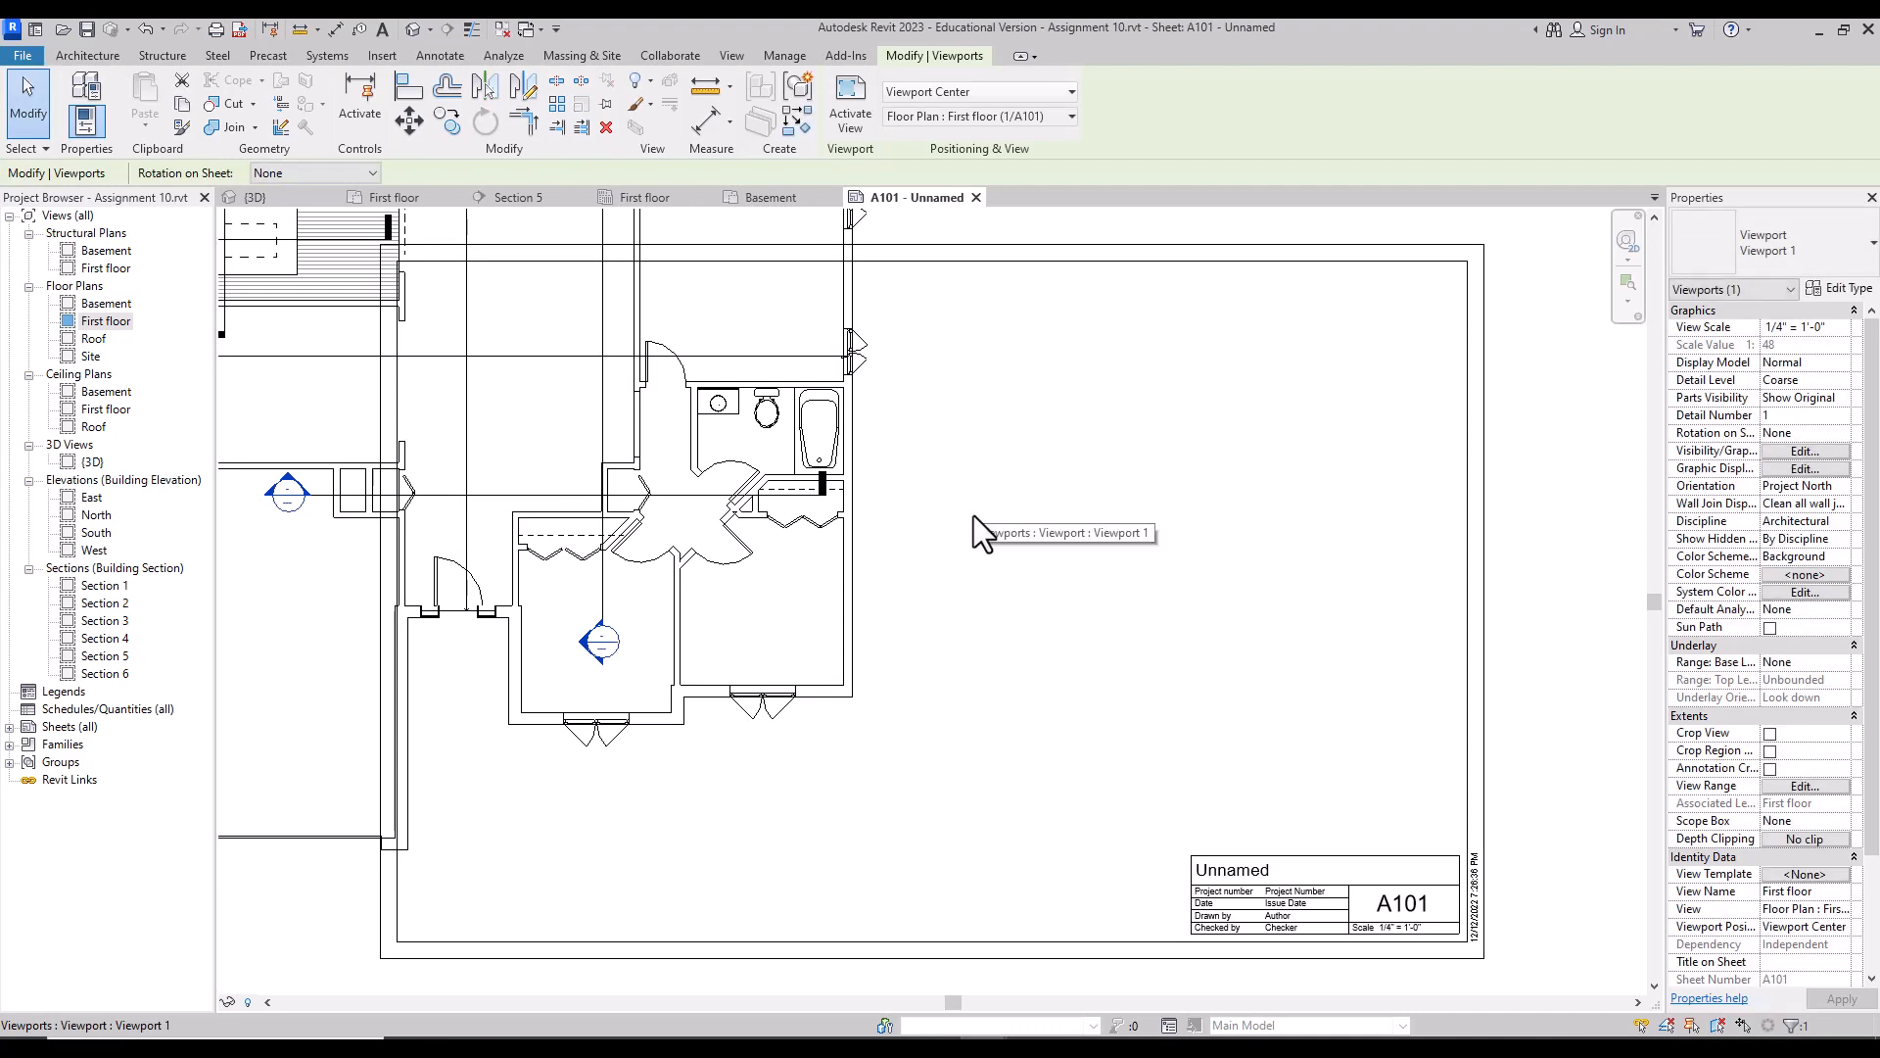
pyautogui.click(1630, 240)
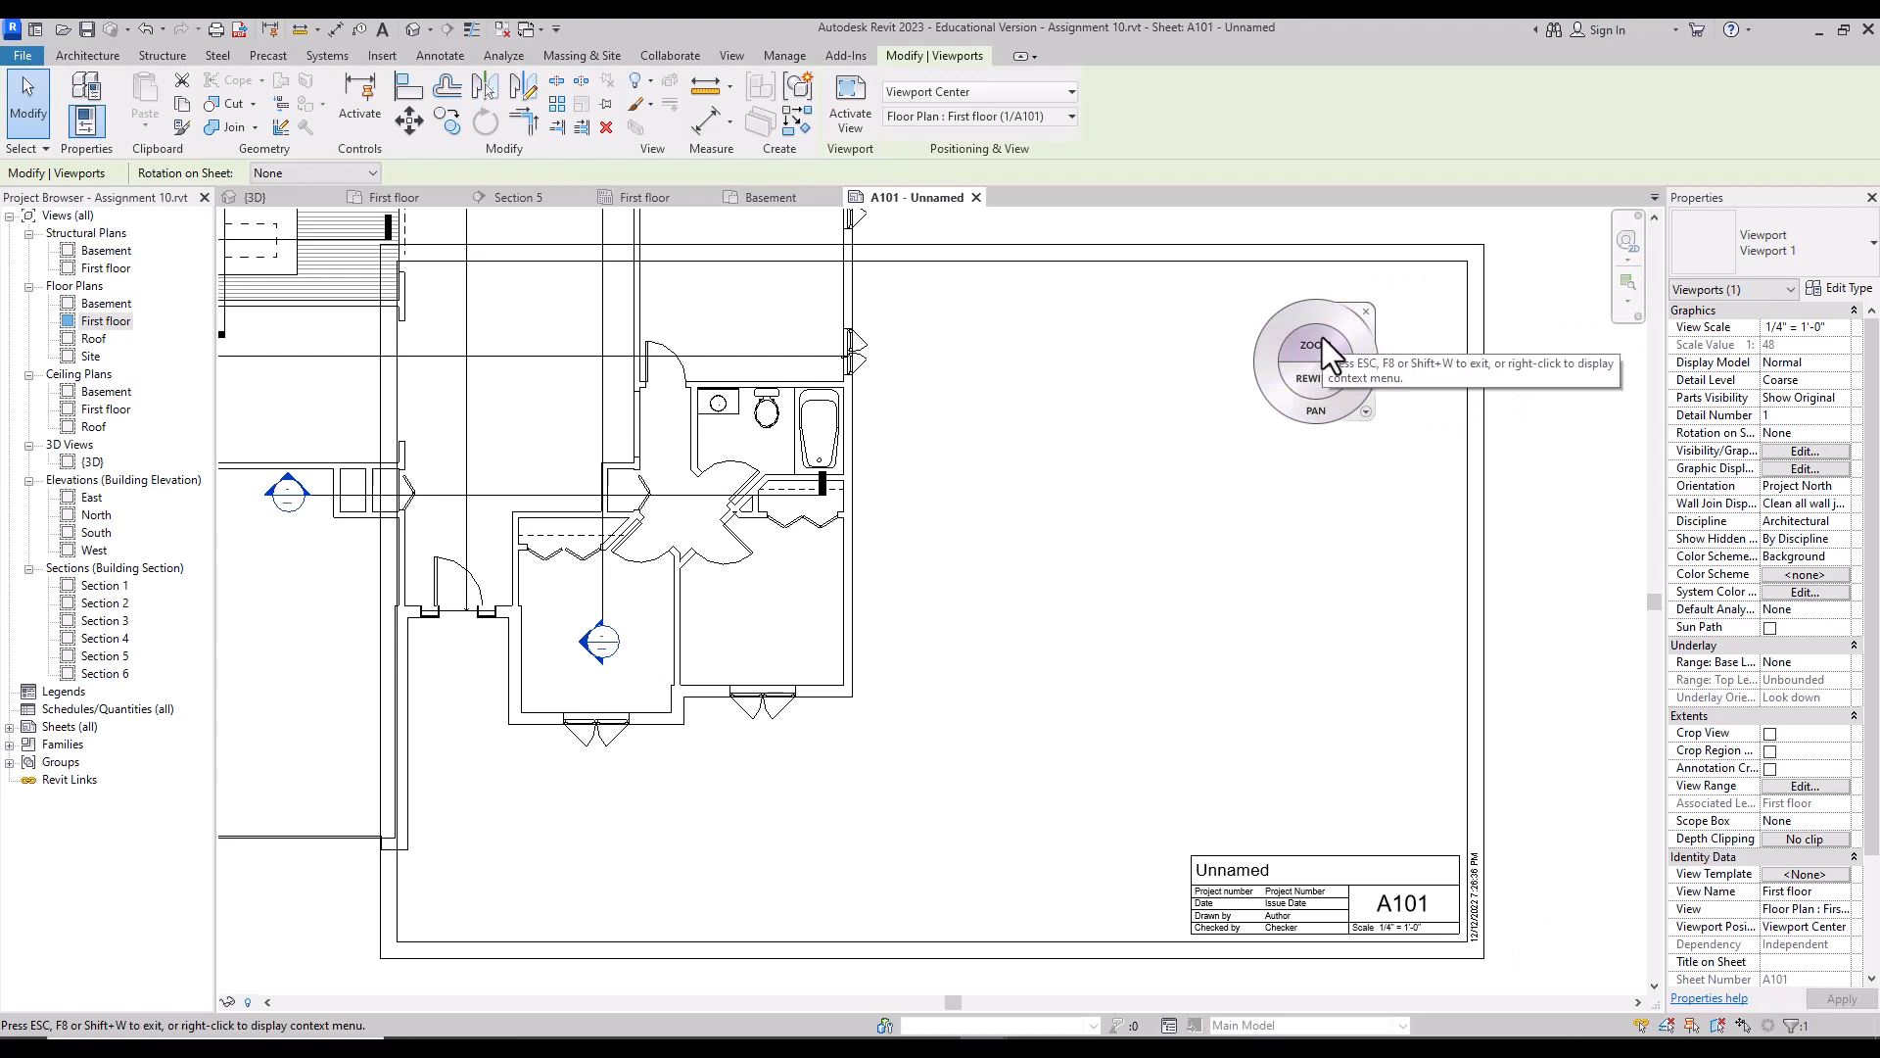
pyautogui.click(1321, 337)
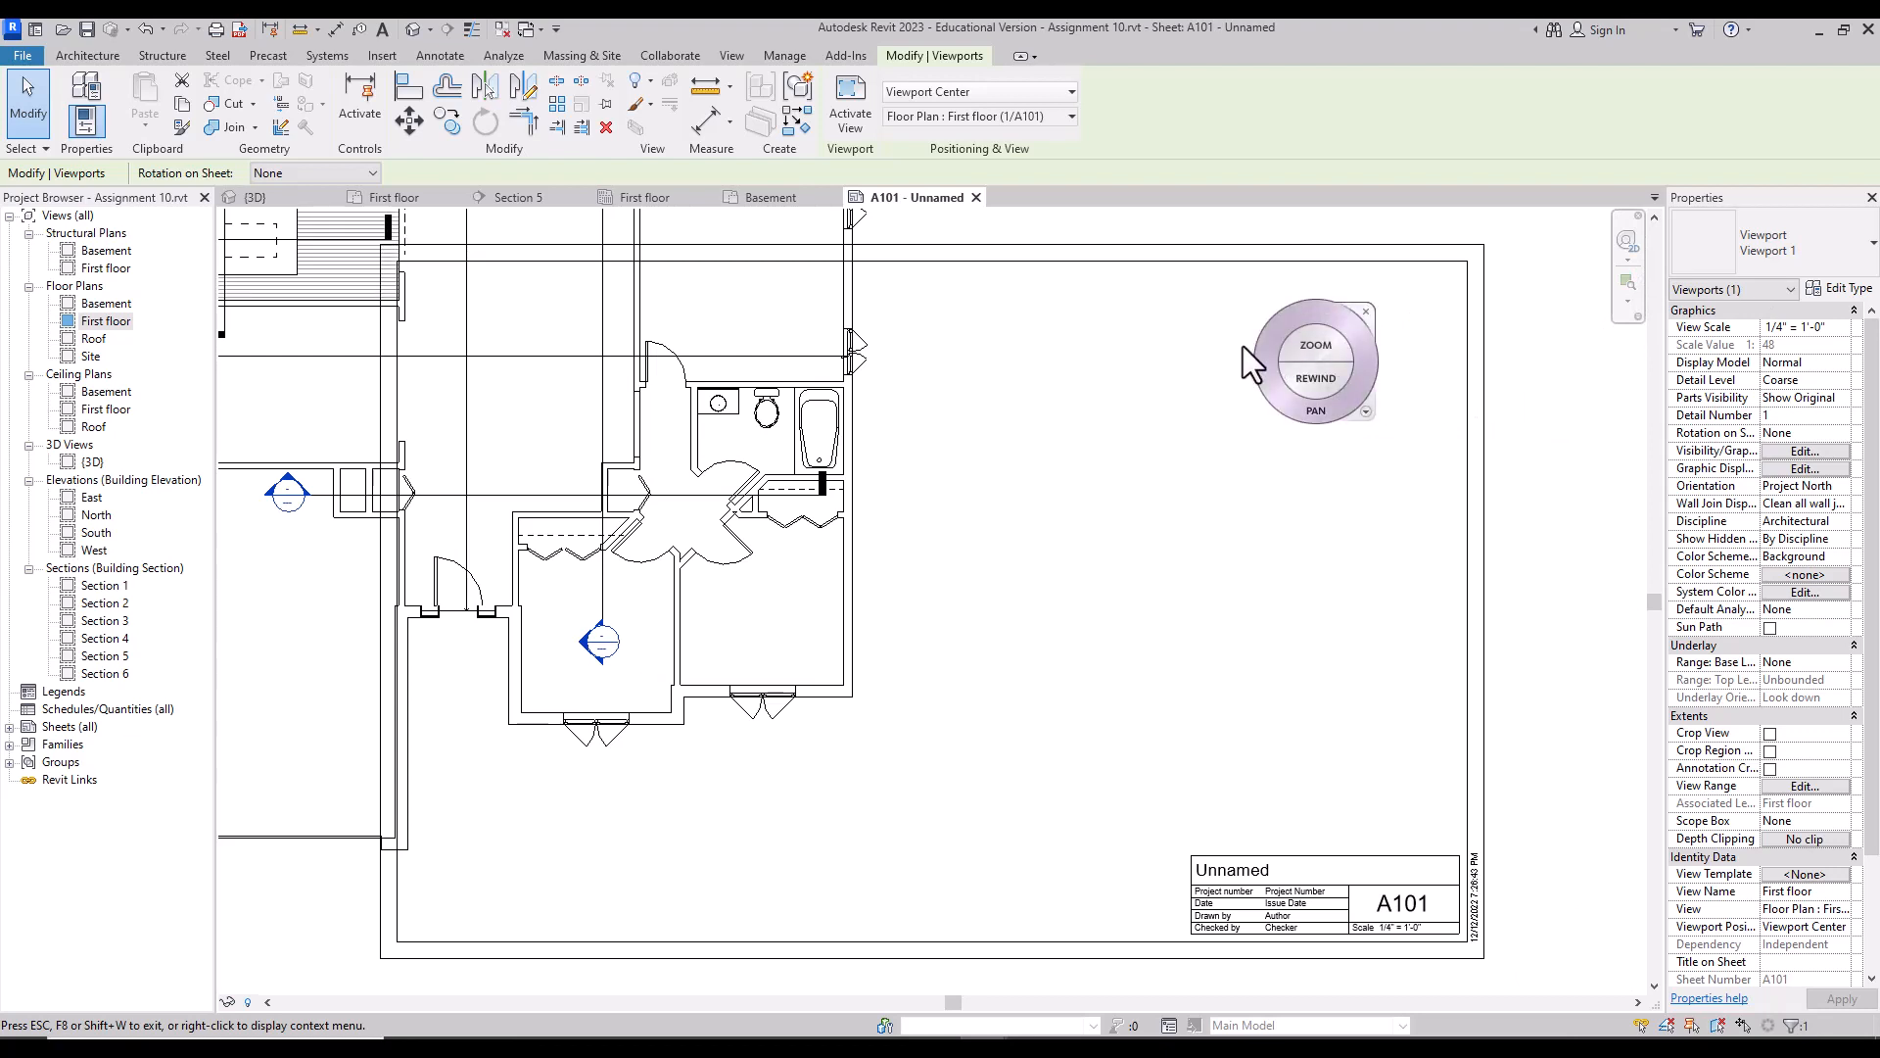
pyautogui.moveTo(1318, 338); pyautogui.dragTo(1307, 430)
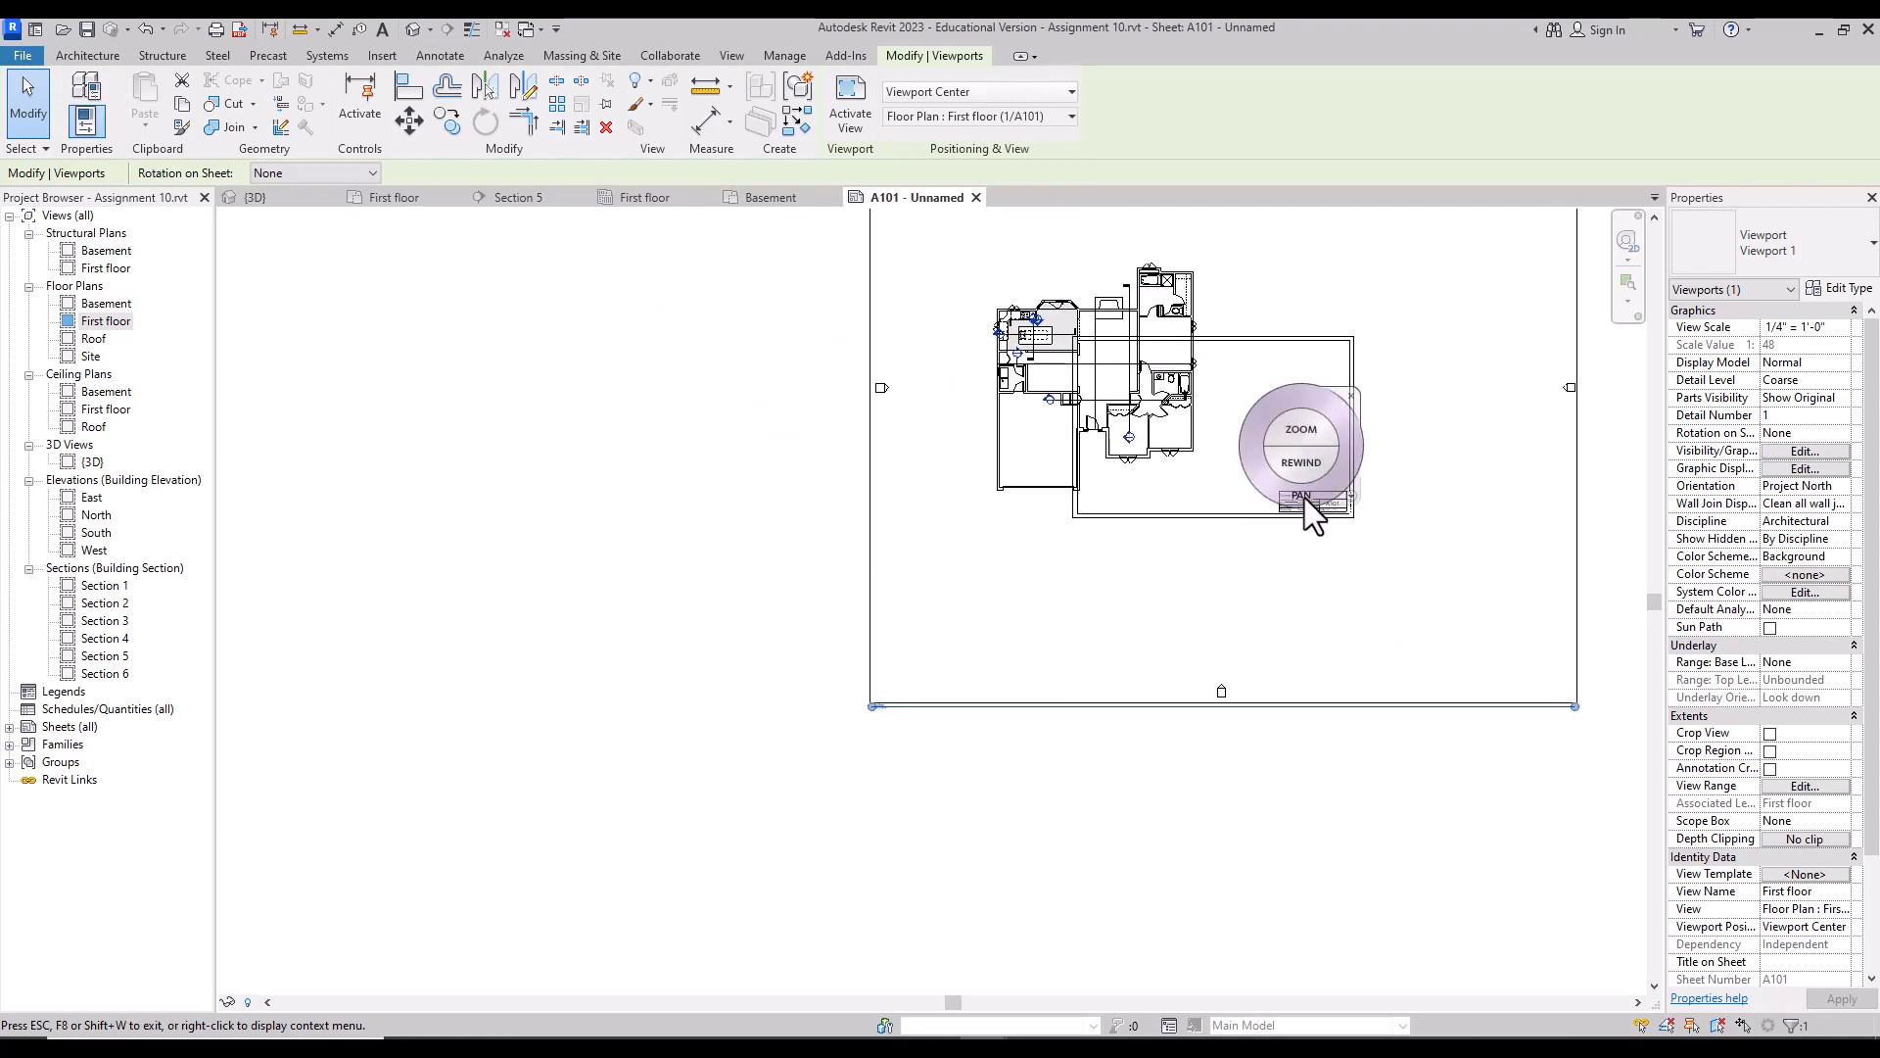
pyautogui.moveTo(1306, 498); pyautogui.dragTo(938, 697)
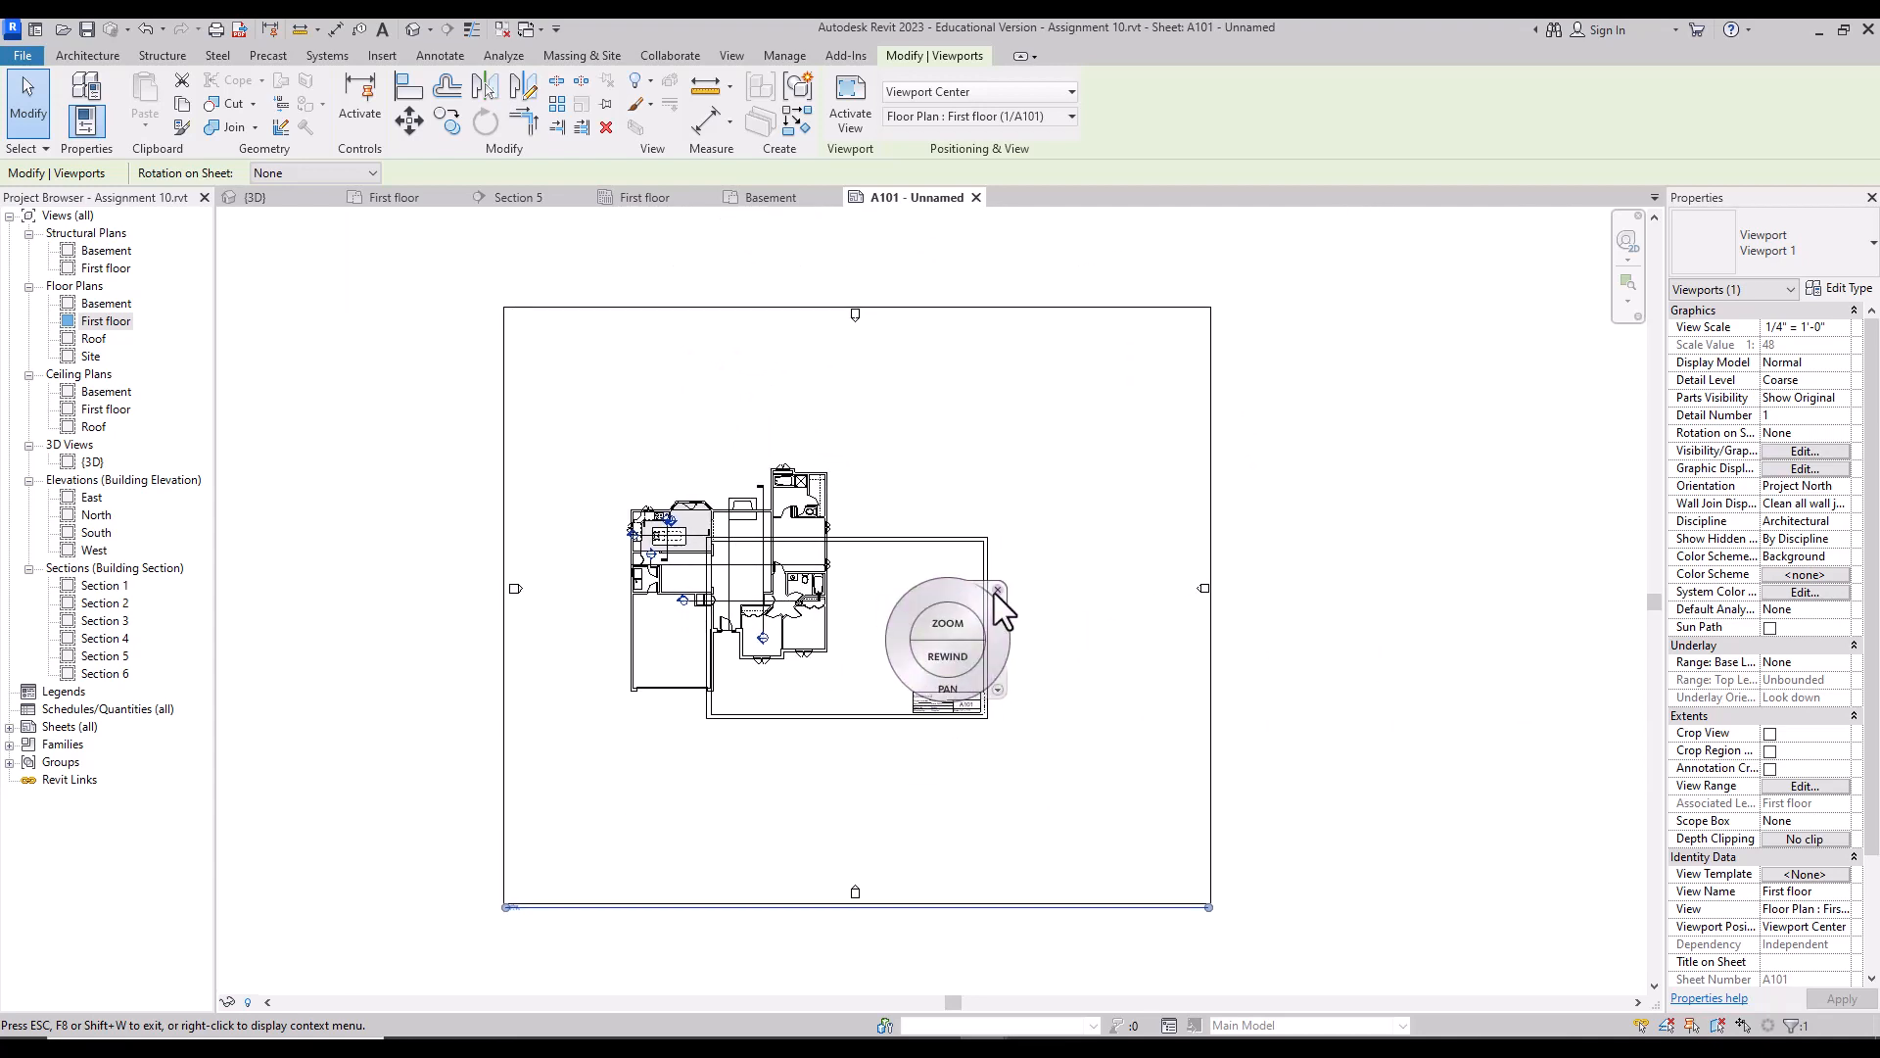
pyautogui.click(999, 587)
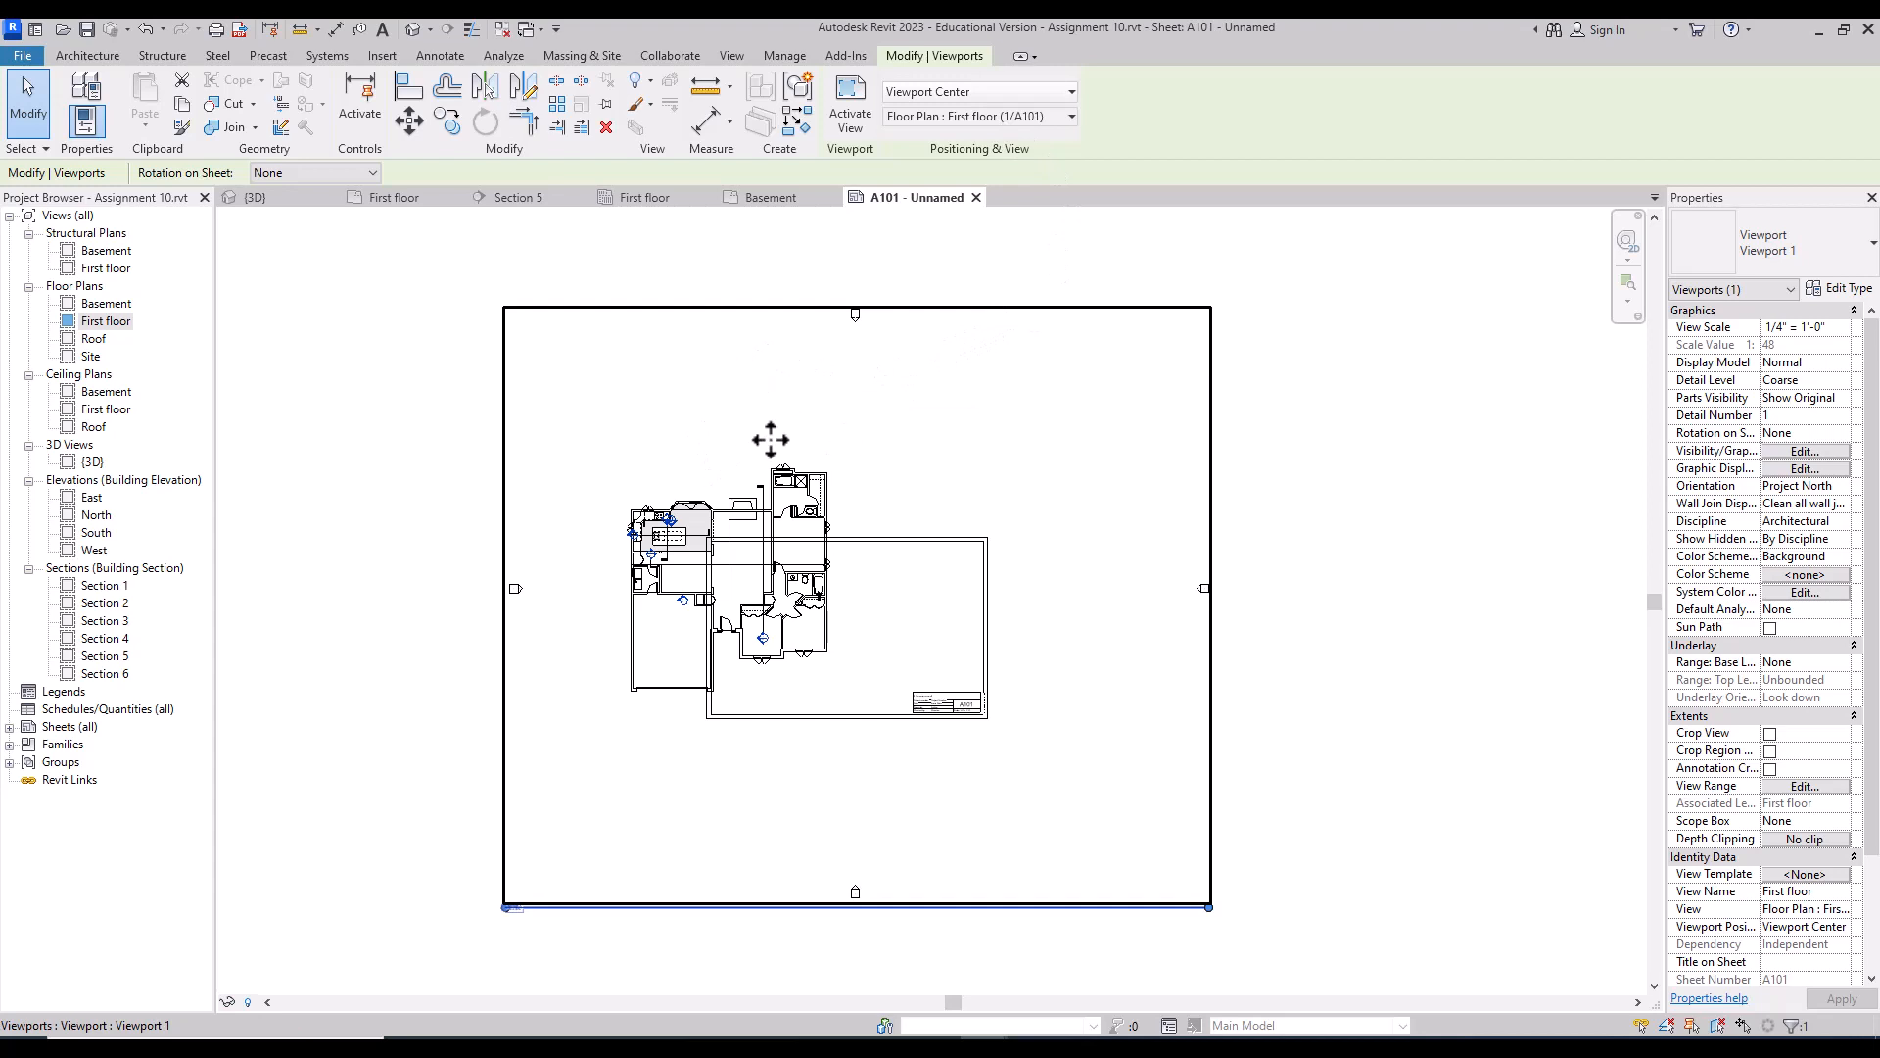
# Step: Activate the First floor viewport and hide the elevation marker category in it
pyautogui.doubleClick(742, 367)
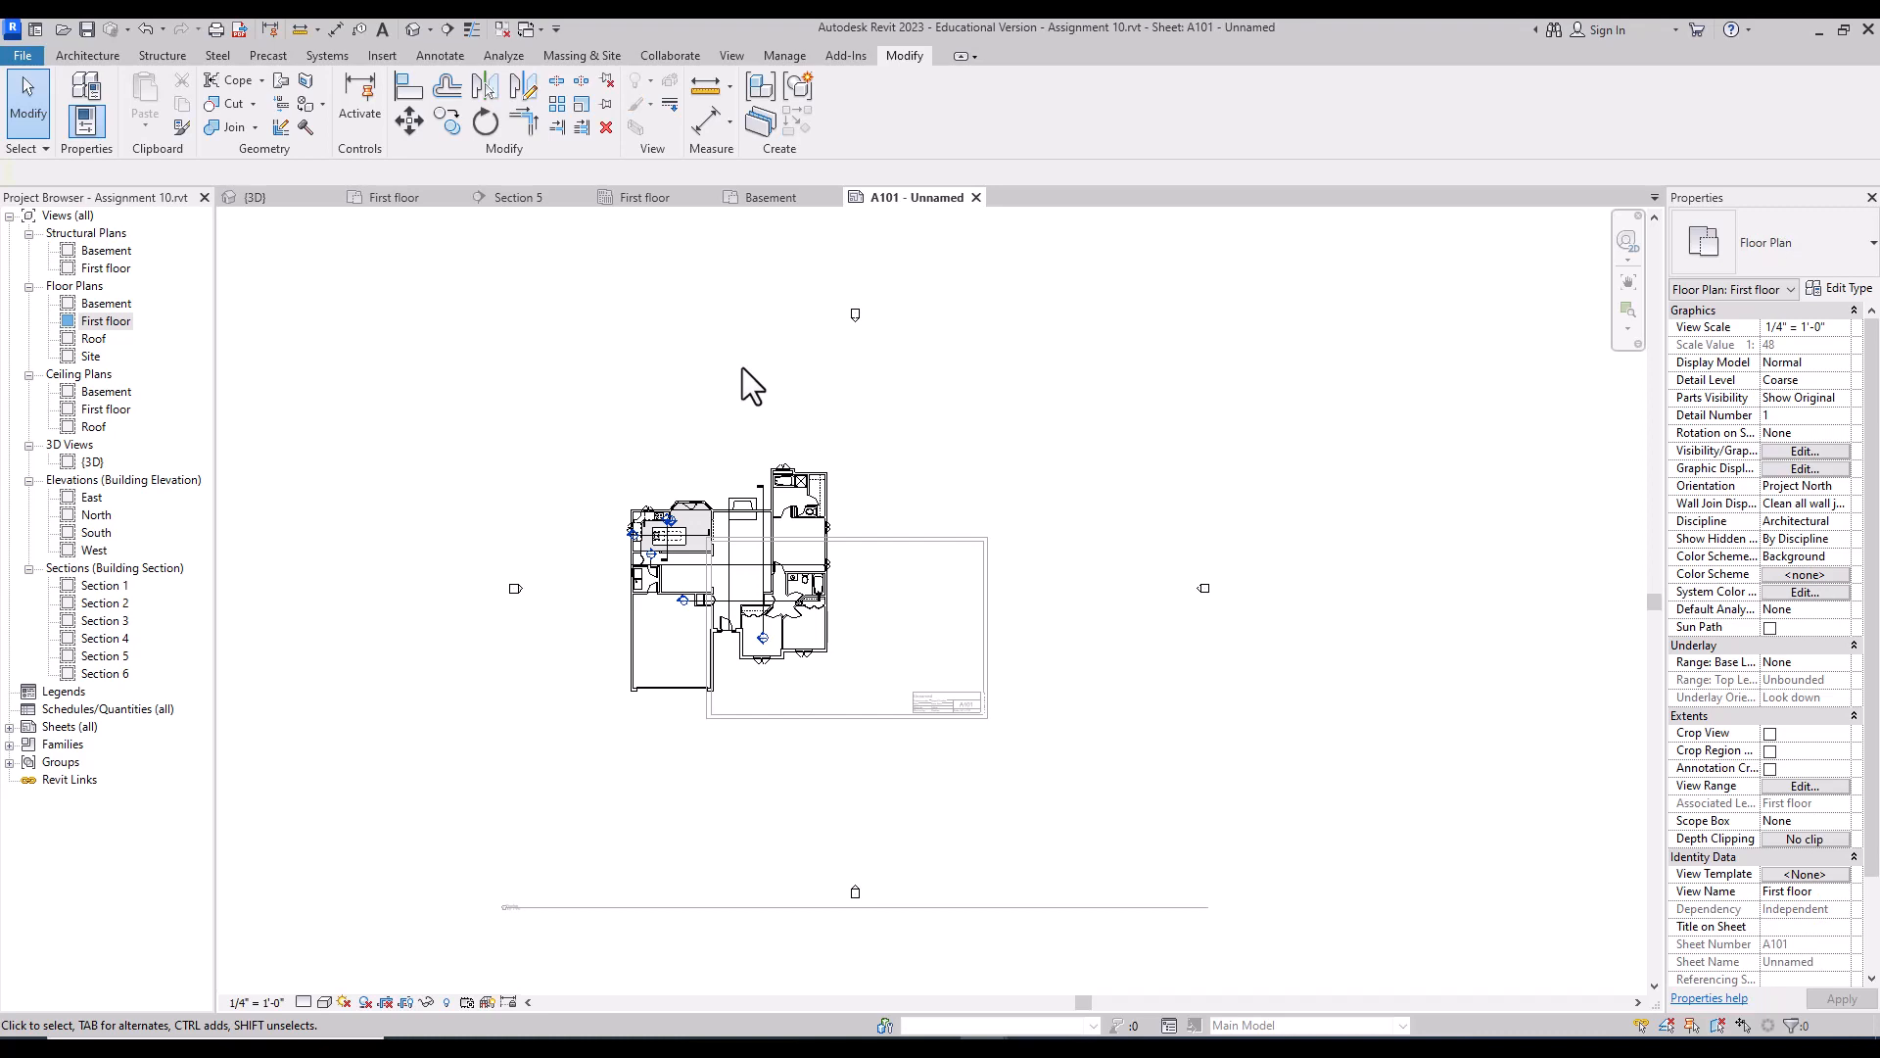
pyautogui.scroll(1, 695, 544)
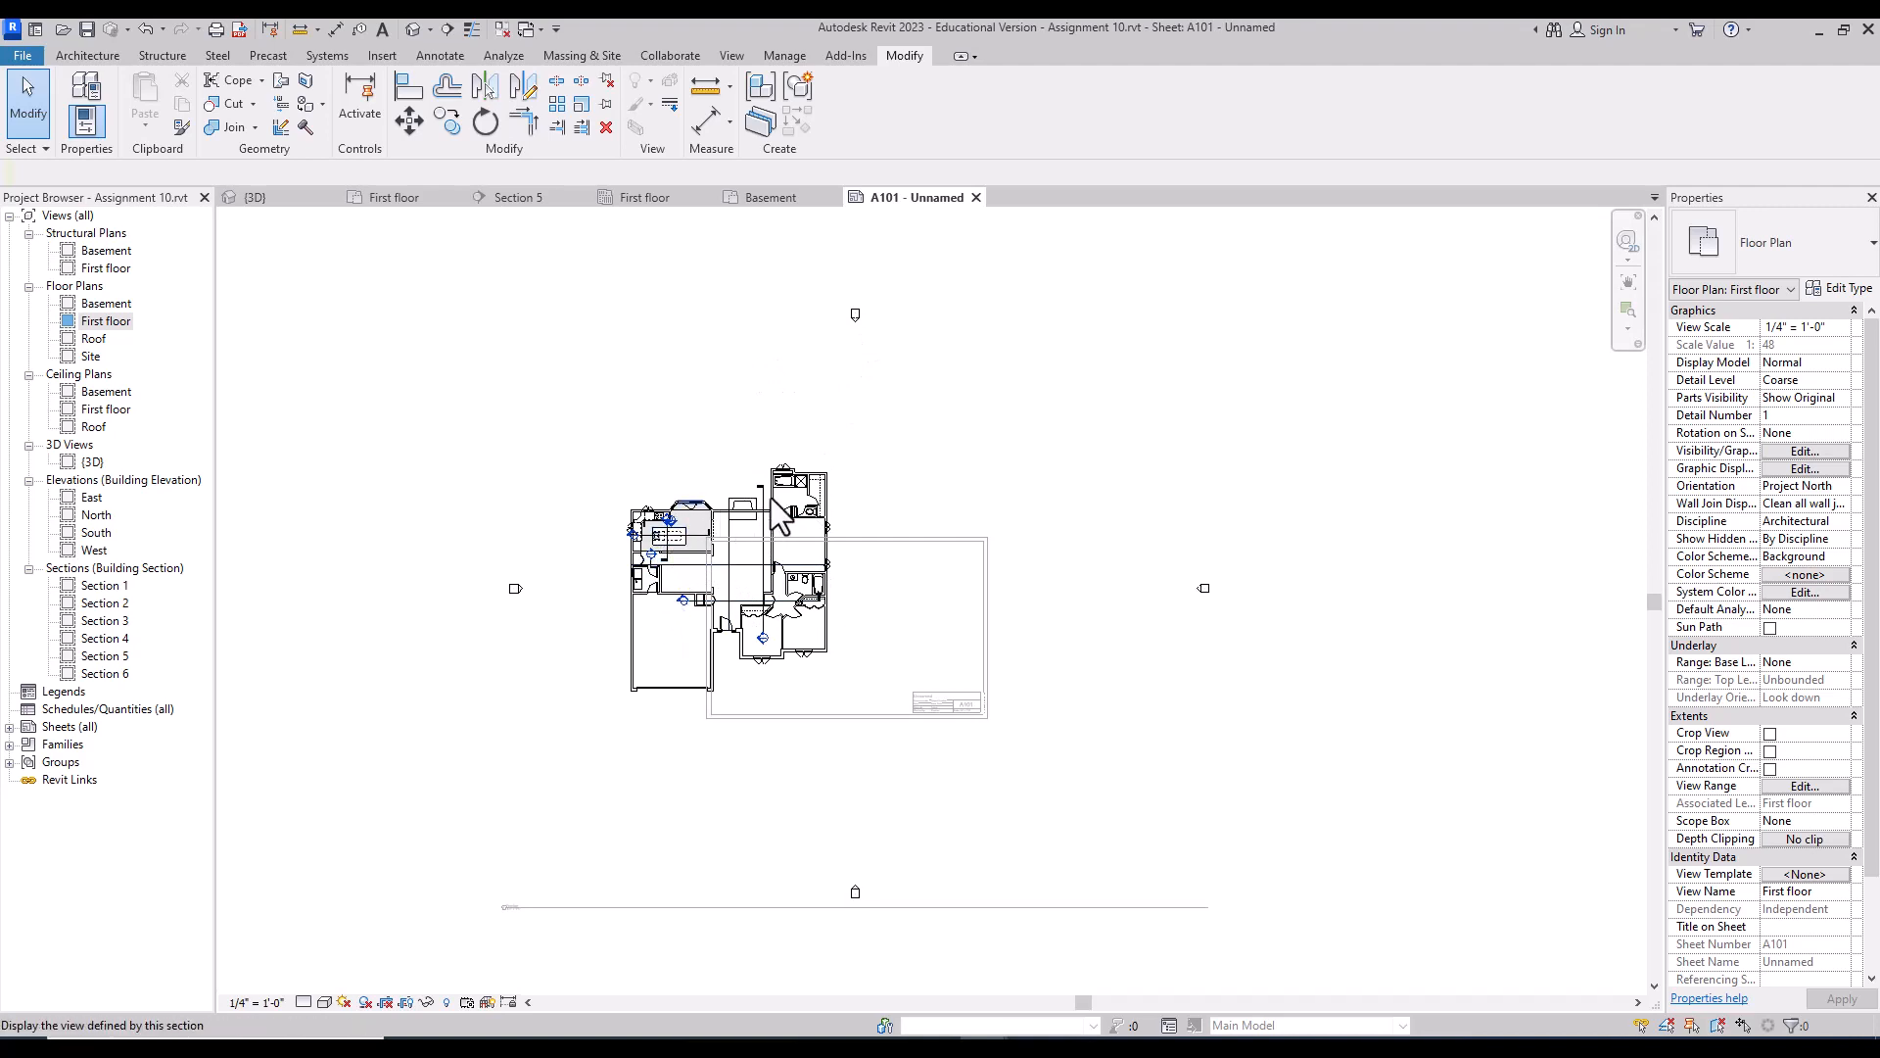
pyautogui.click(857, 315)
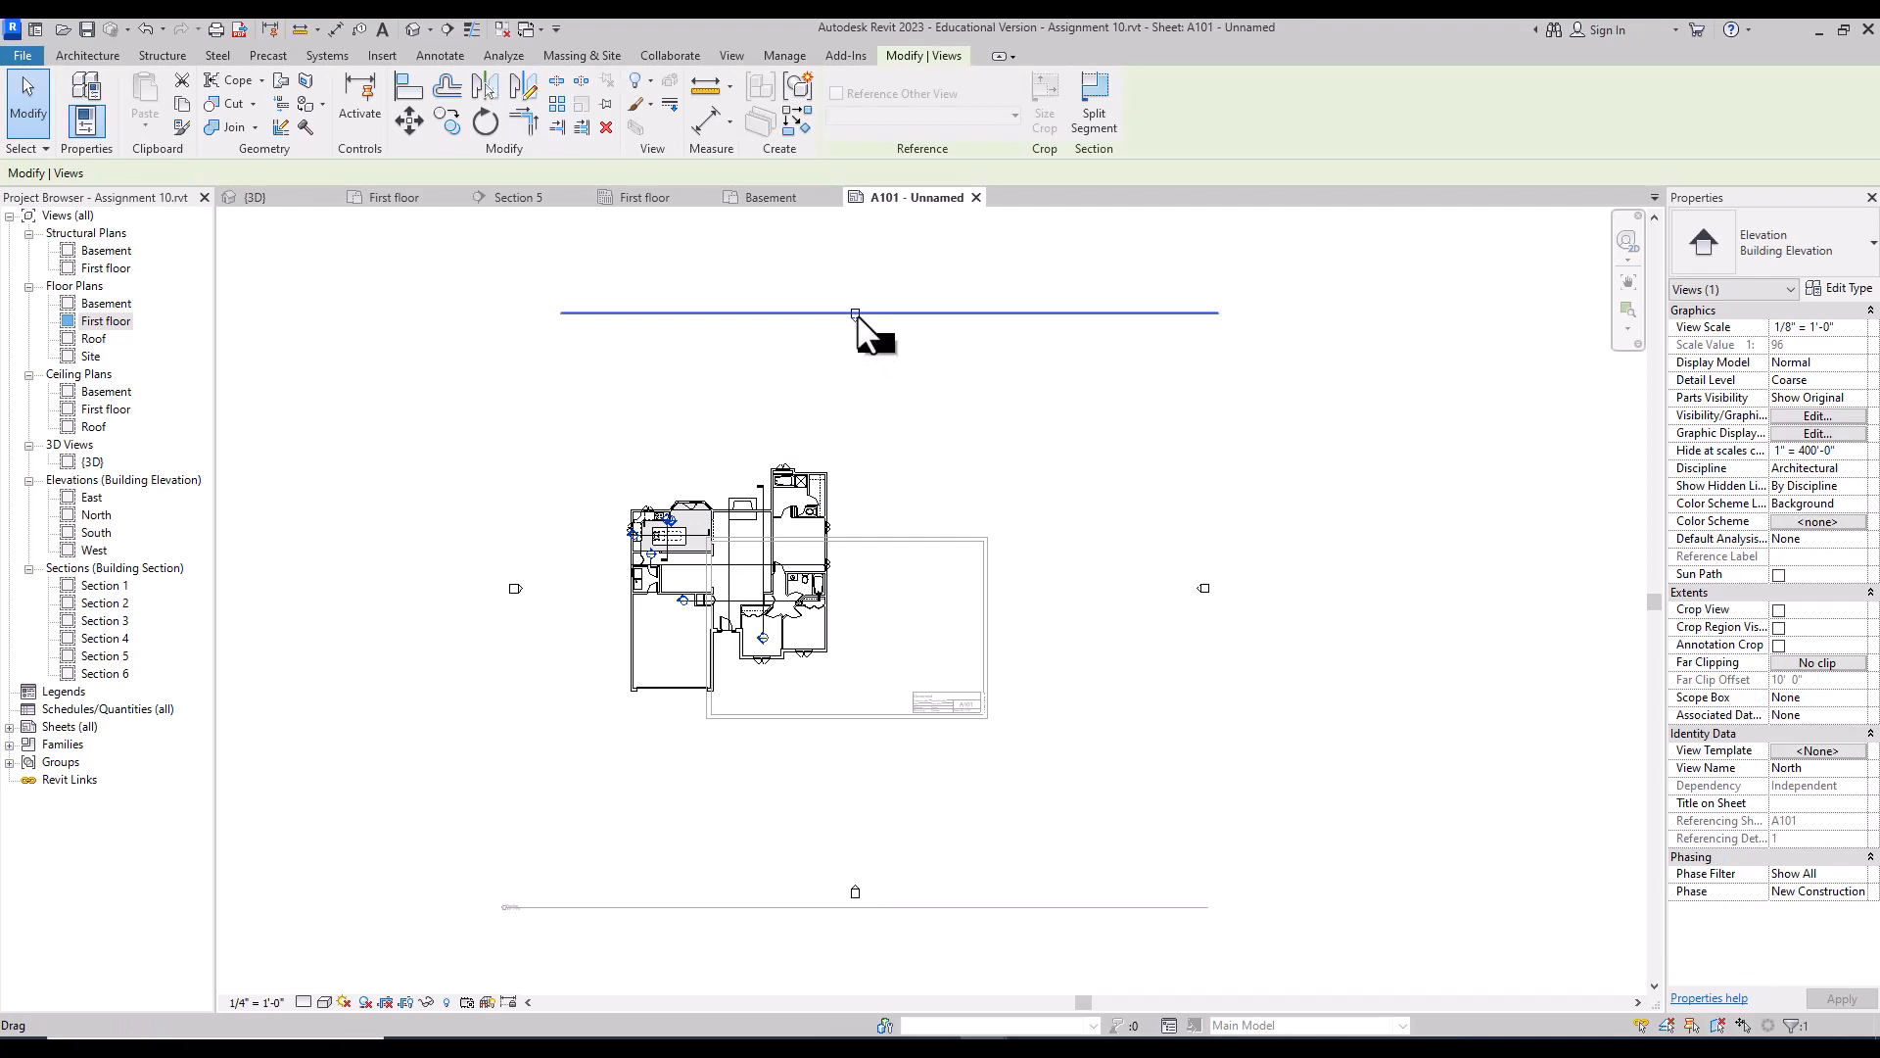
pyautogui.rightClick(856, 314)
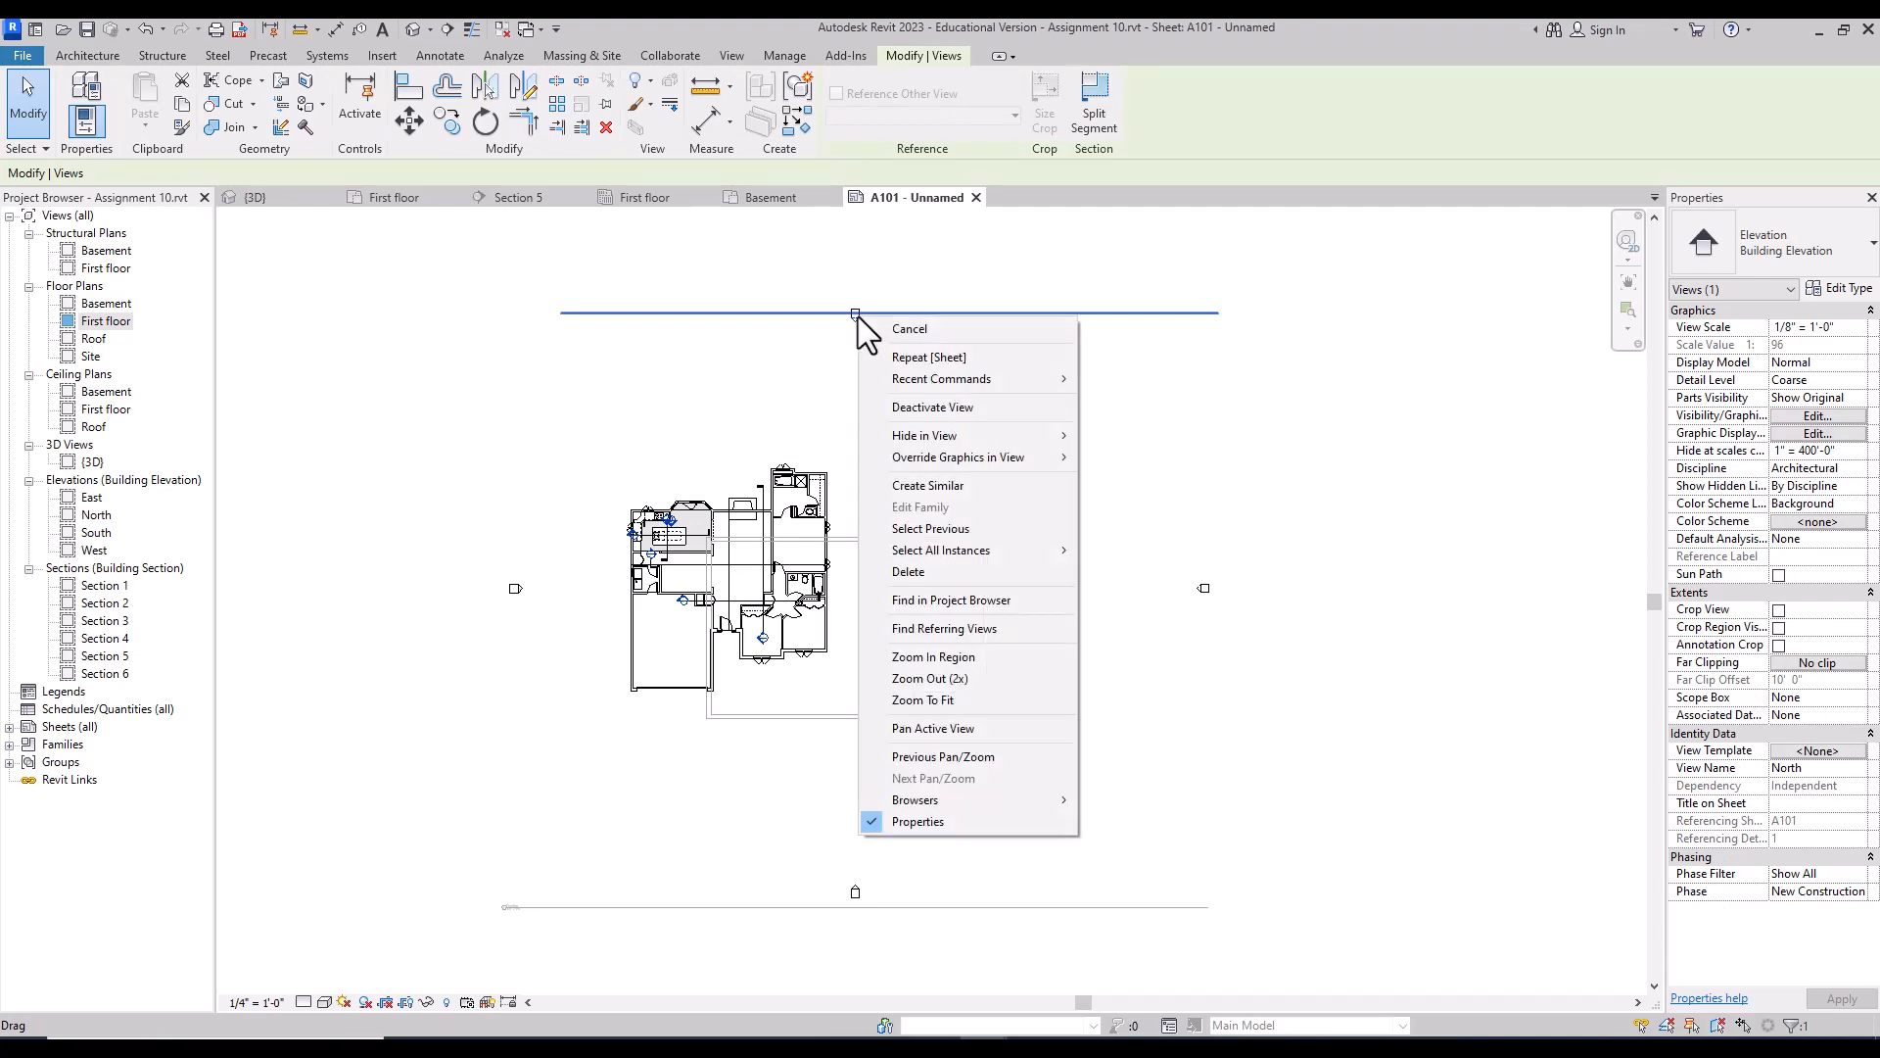
pyautogui.moveTo(984, 439)
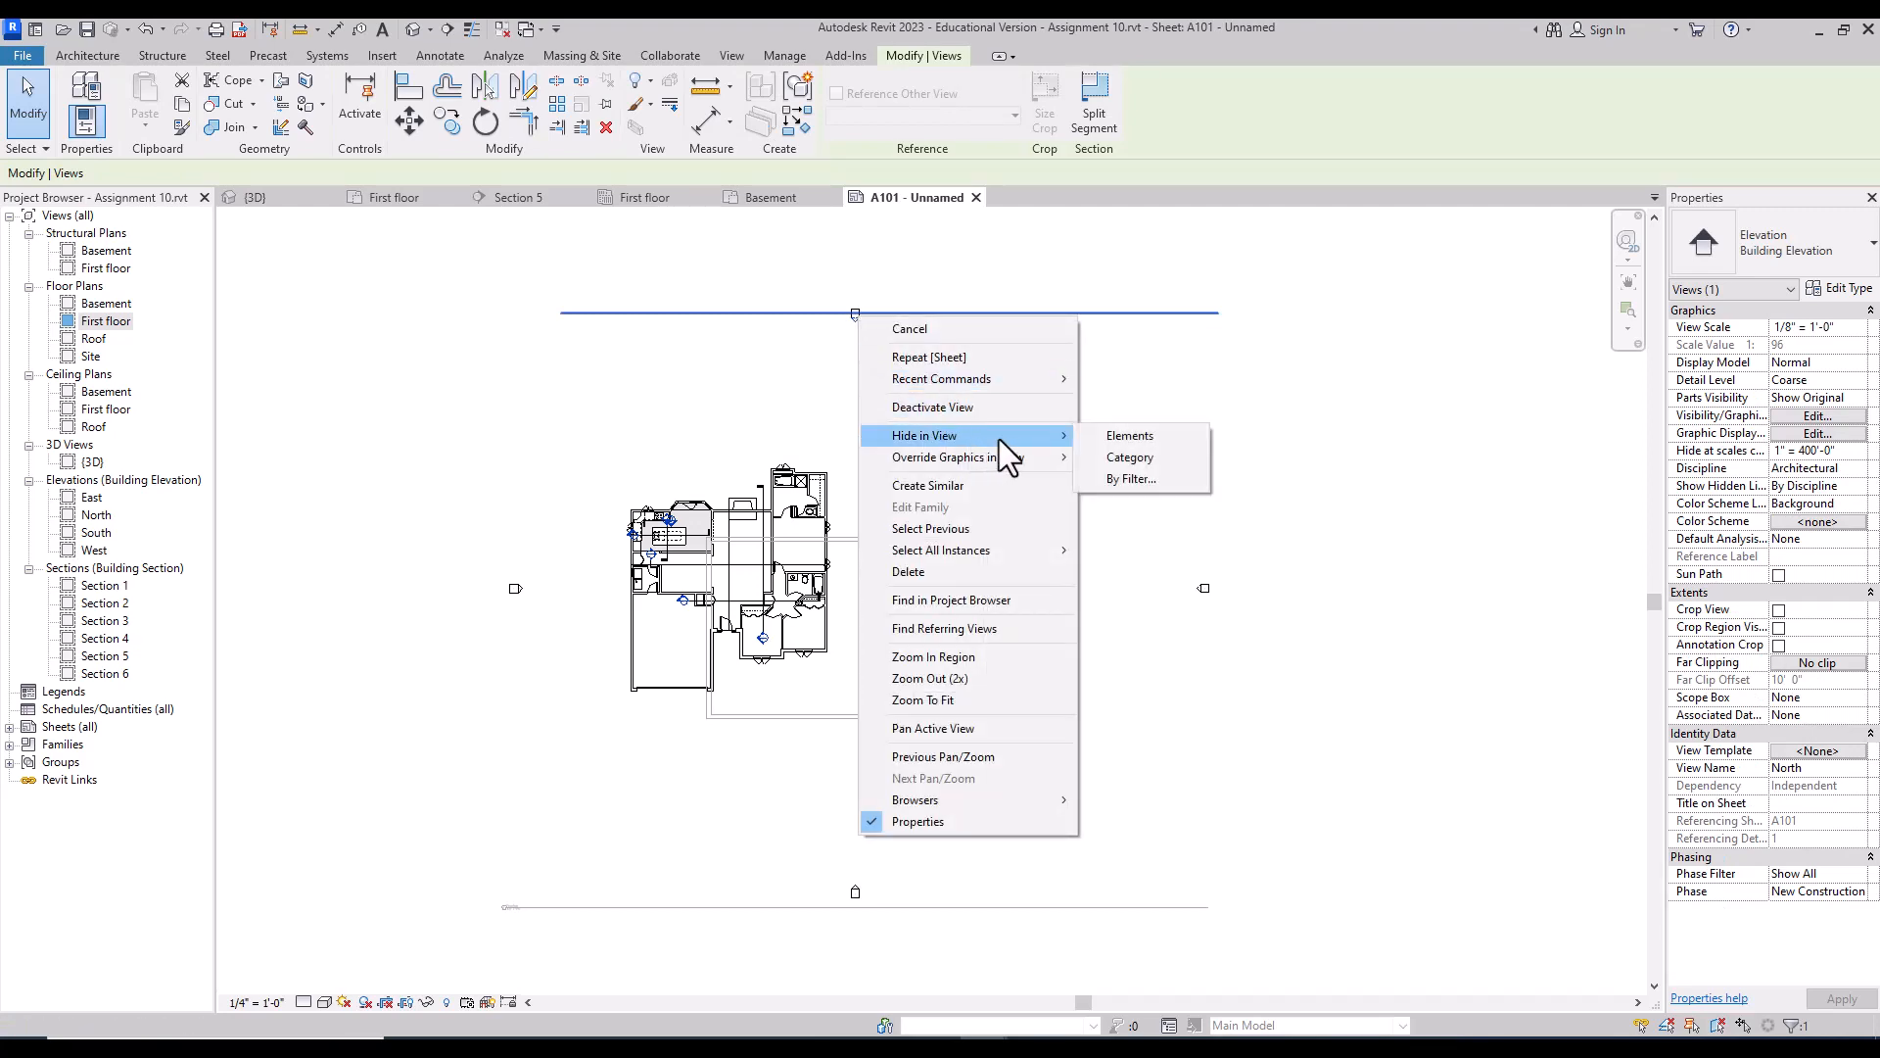
pyautogui.click(1154, 462)
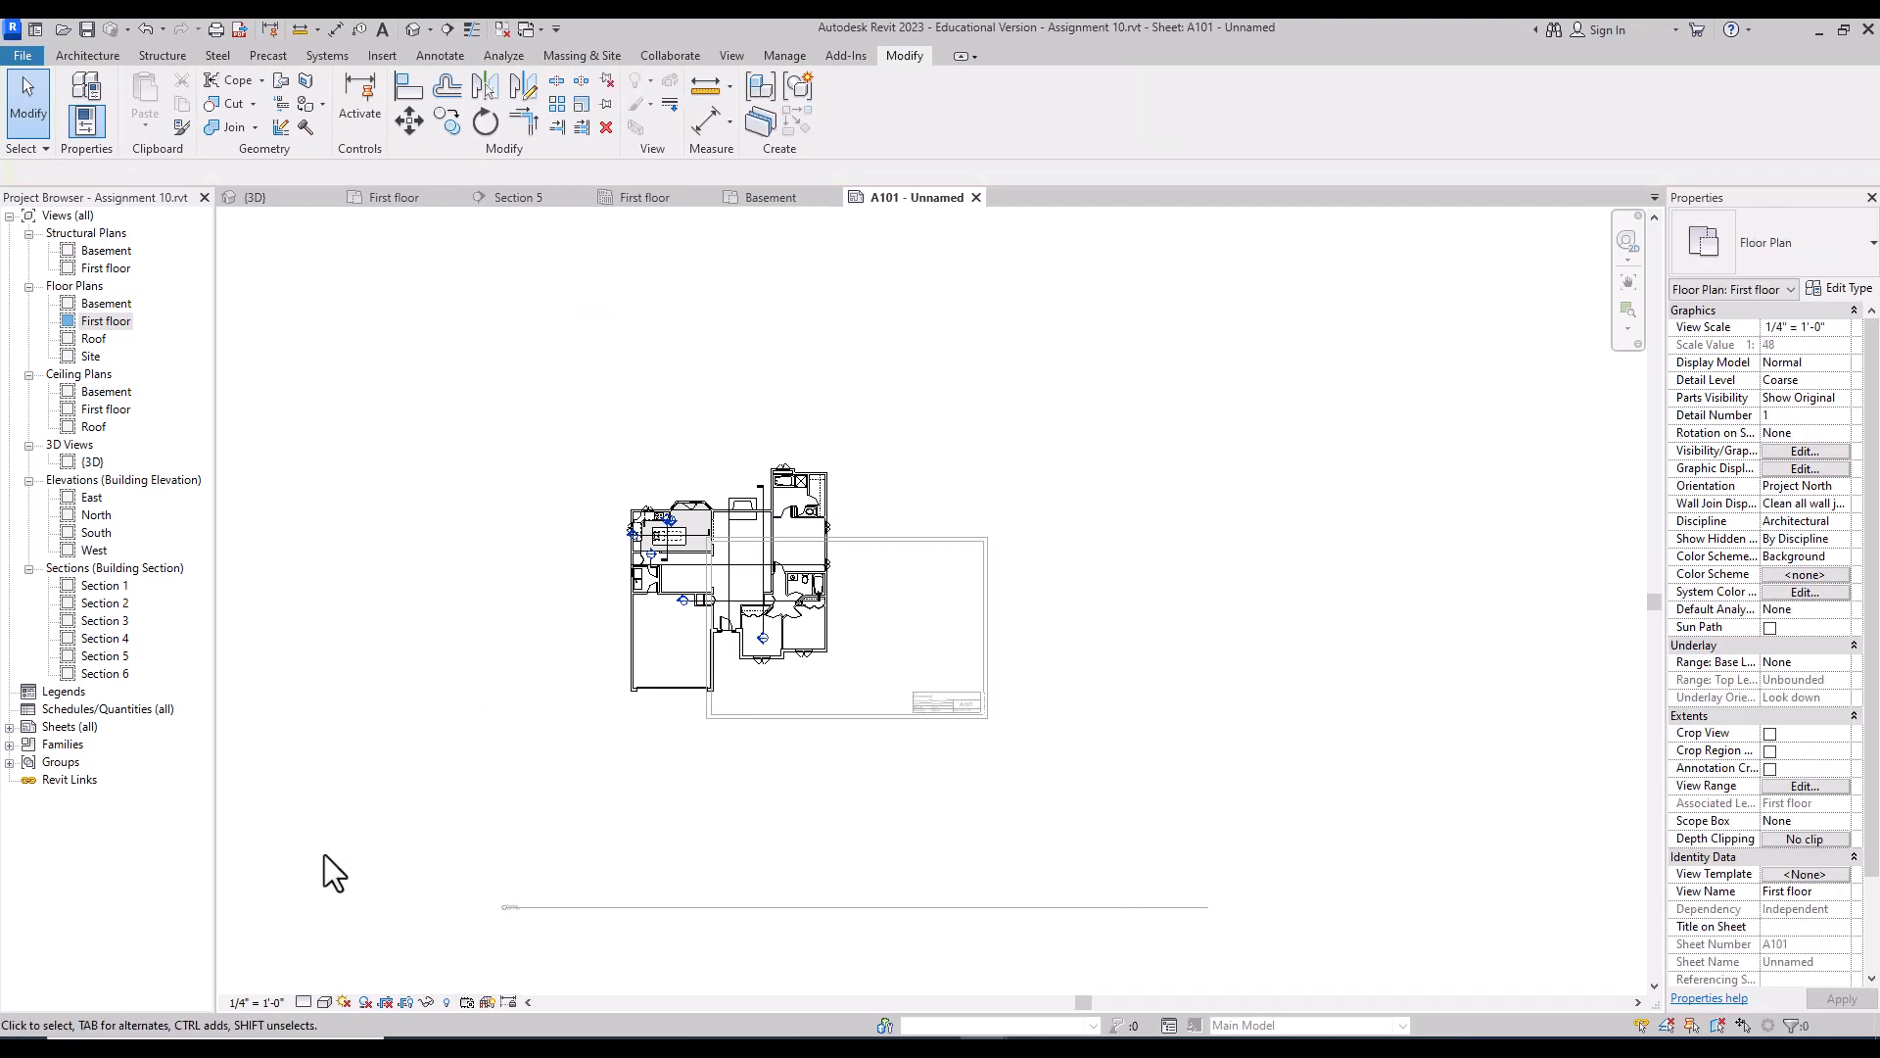
# Step: Set the plan scale to 1/8" = 1'-0" and return to the sheet
pyautogui.click(268, 1000)
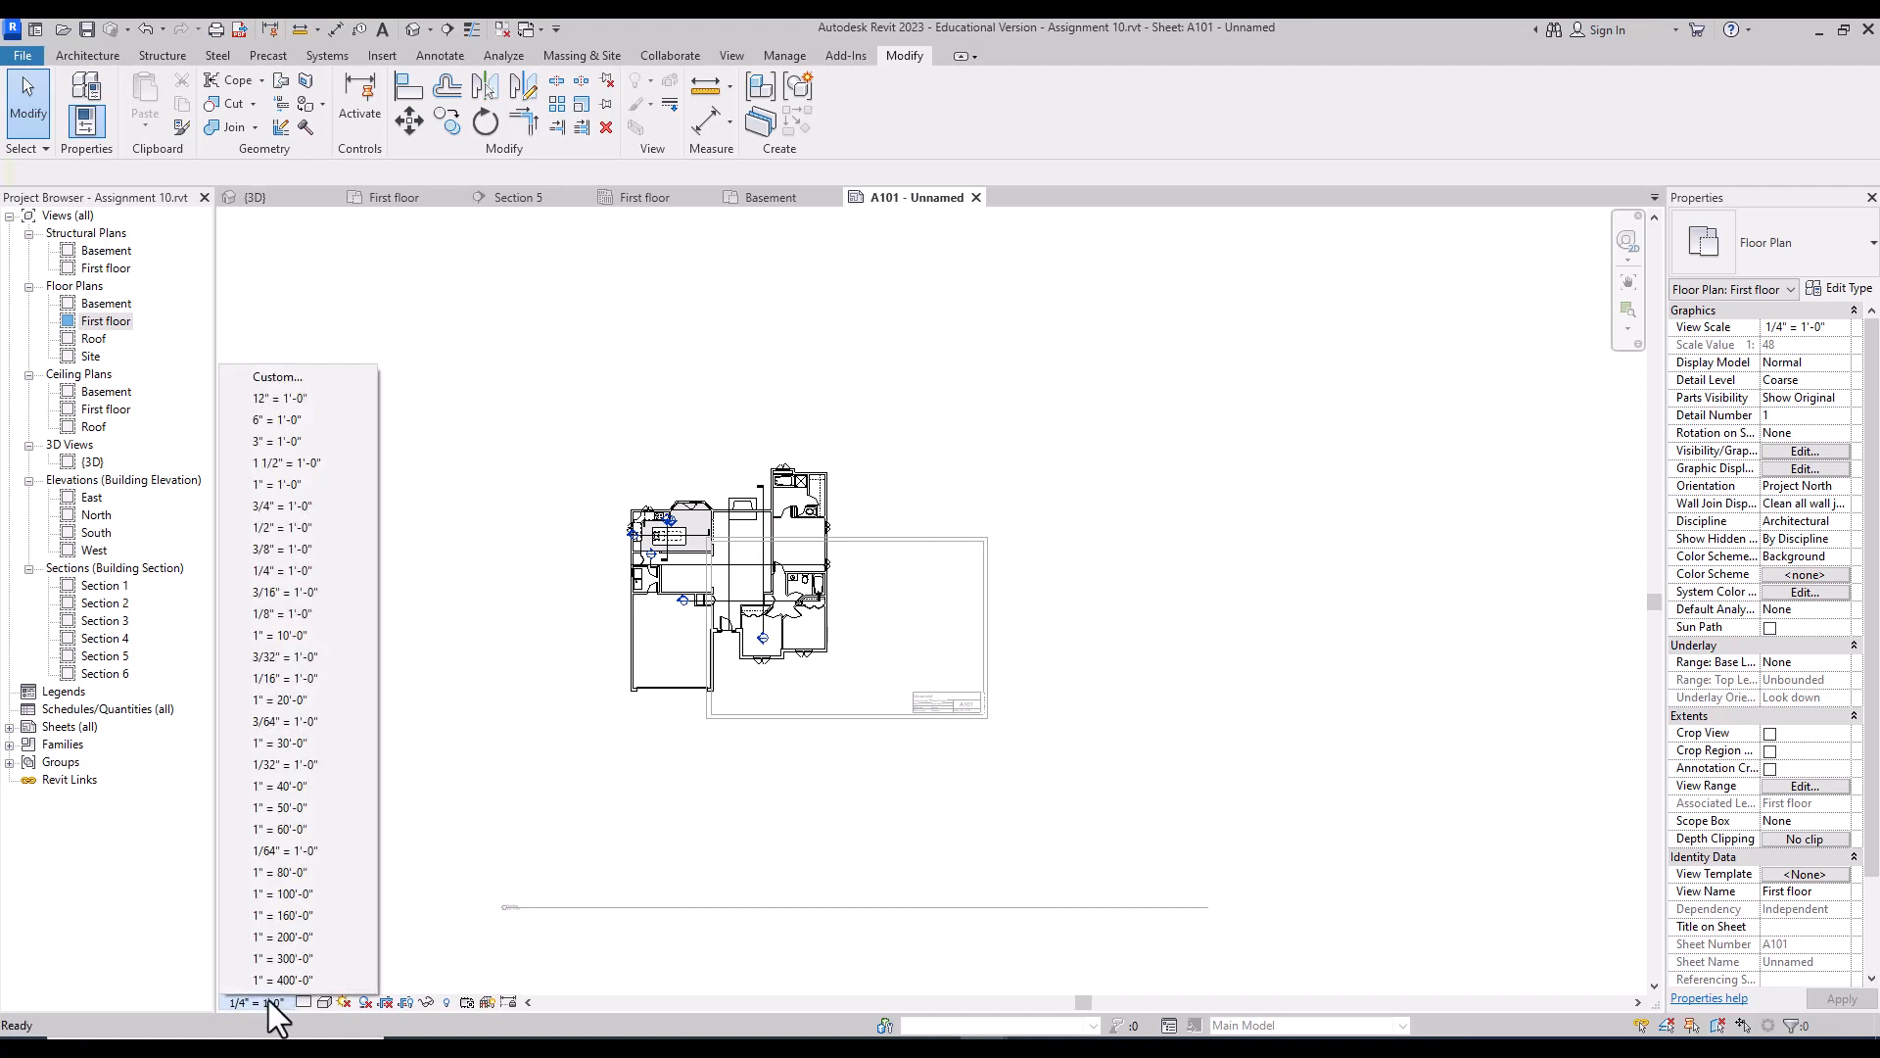
pyautogui.click(326, 608)
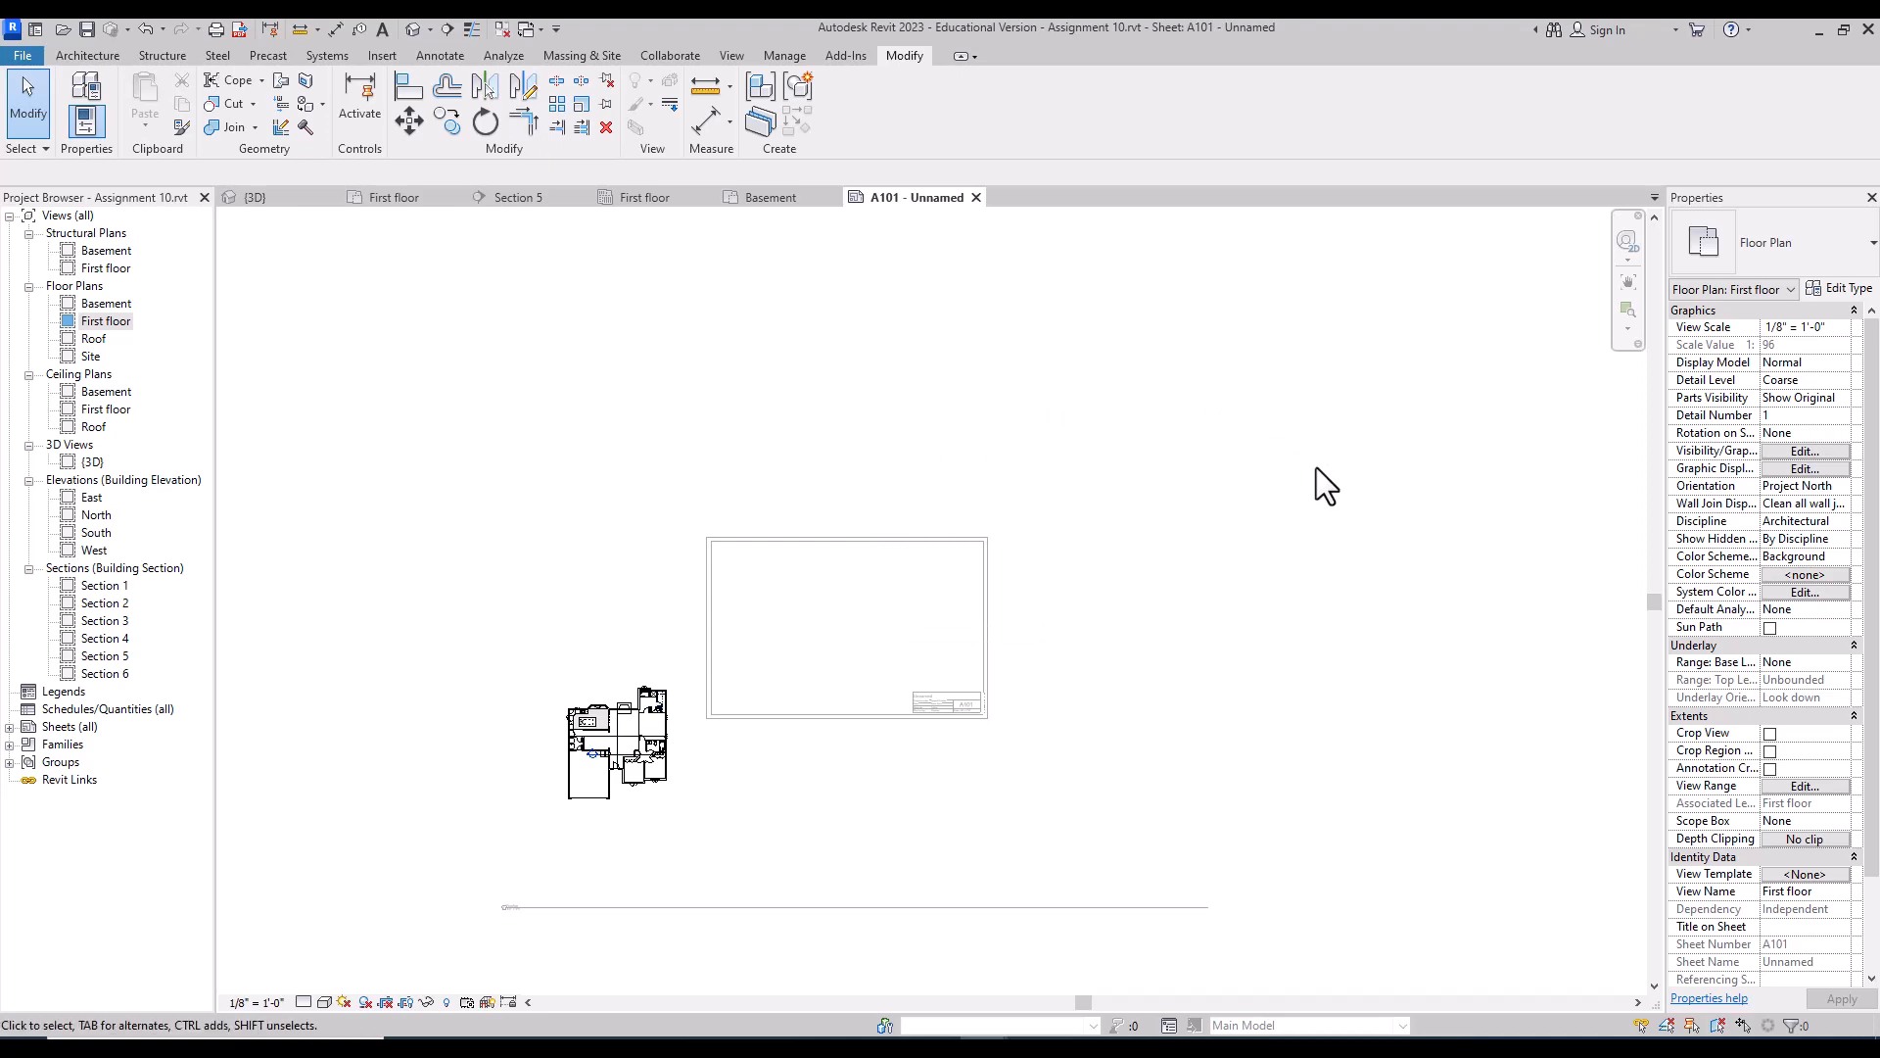
pyautogui.doubleClick(1357, 409)
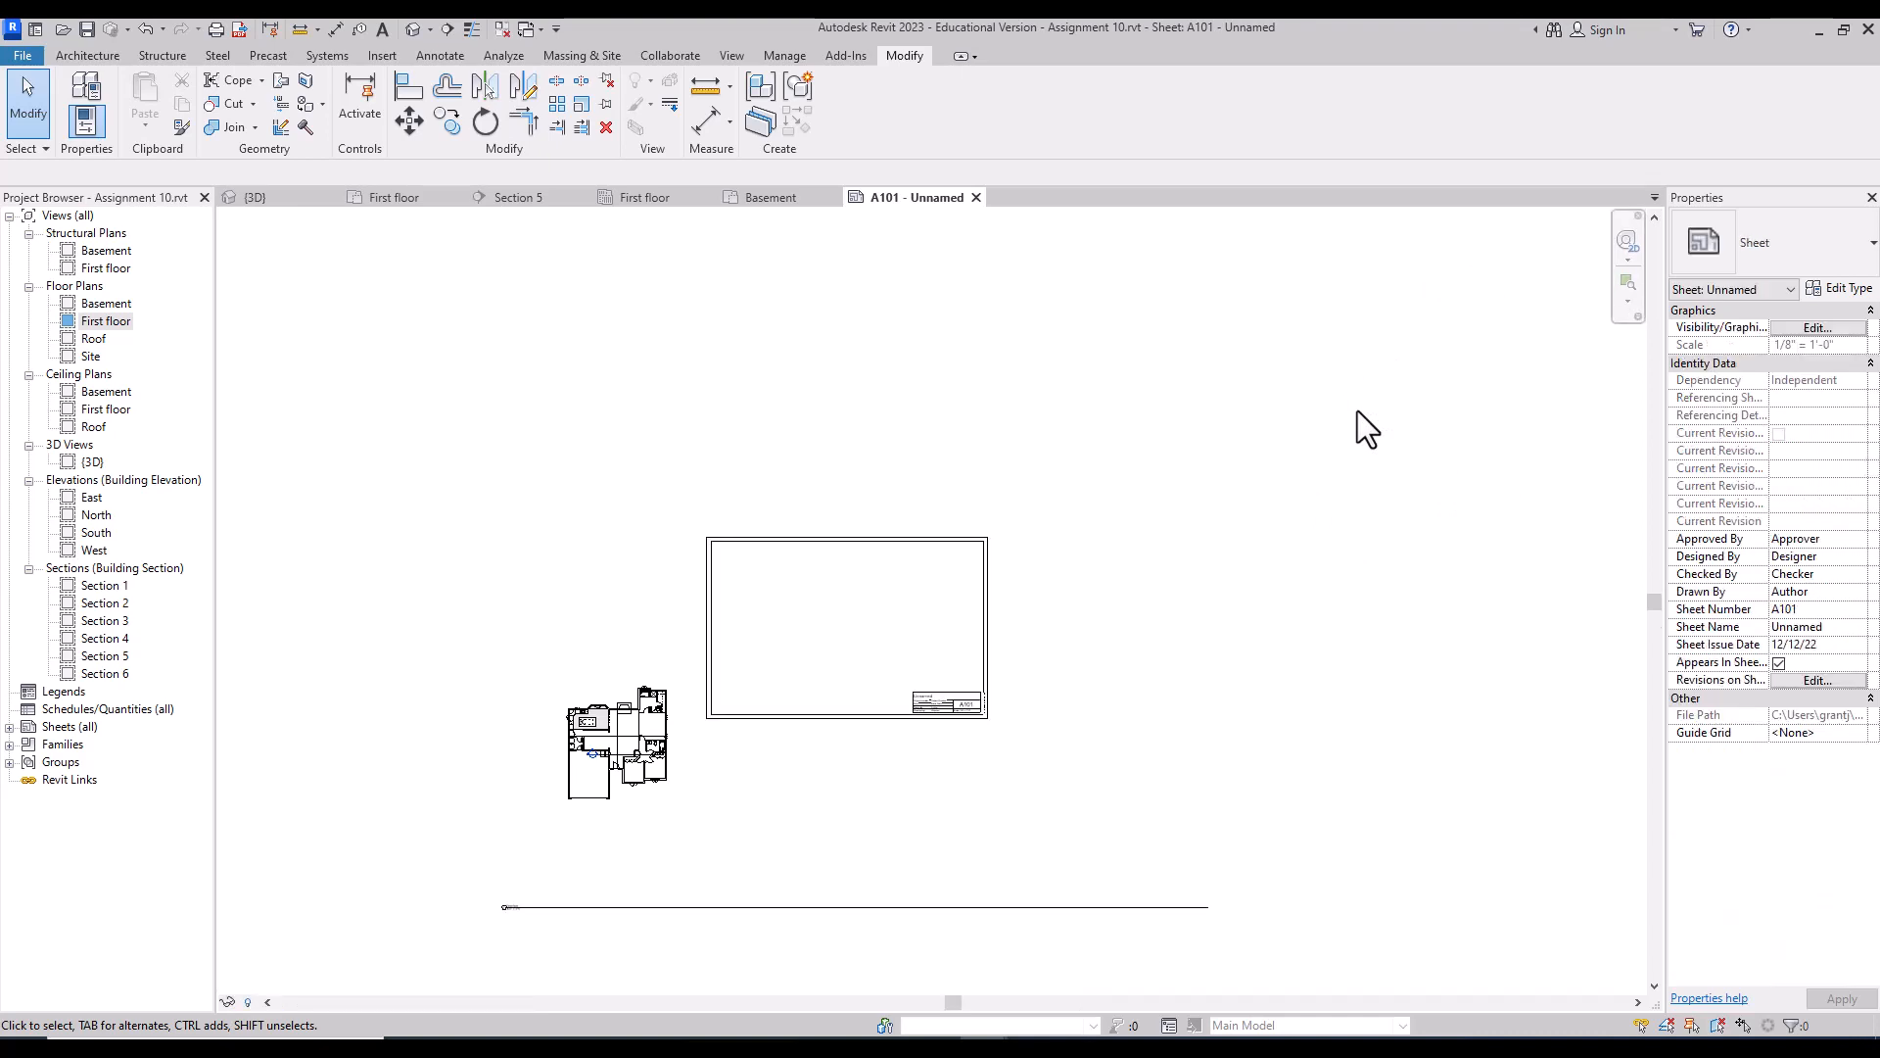
# Step: Move the viewport inside the border, shorten its title line and place the title under the plan
pyautogui.click(631, 737)
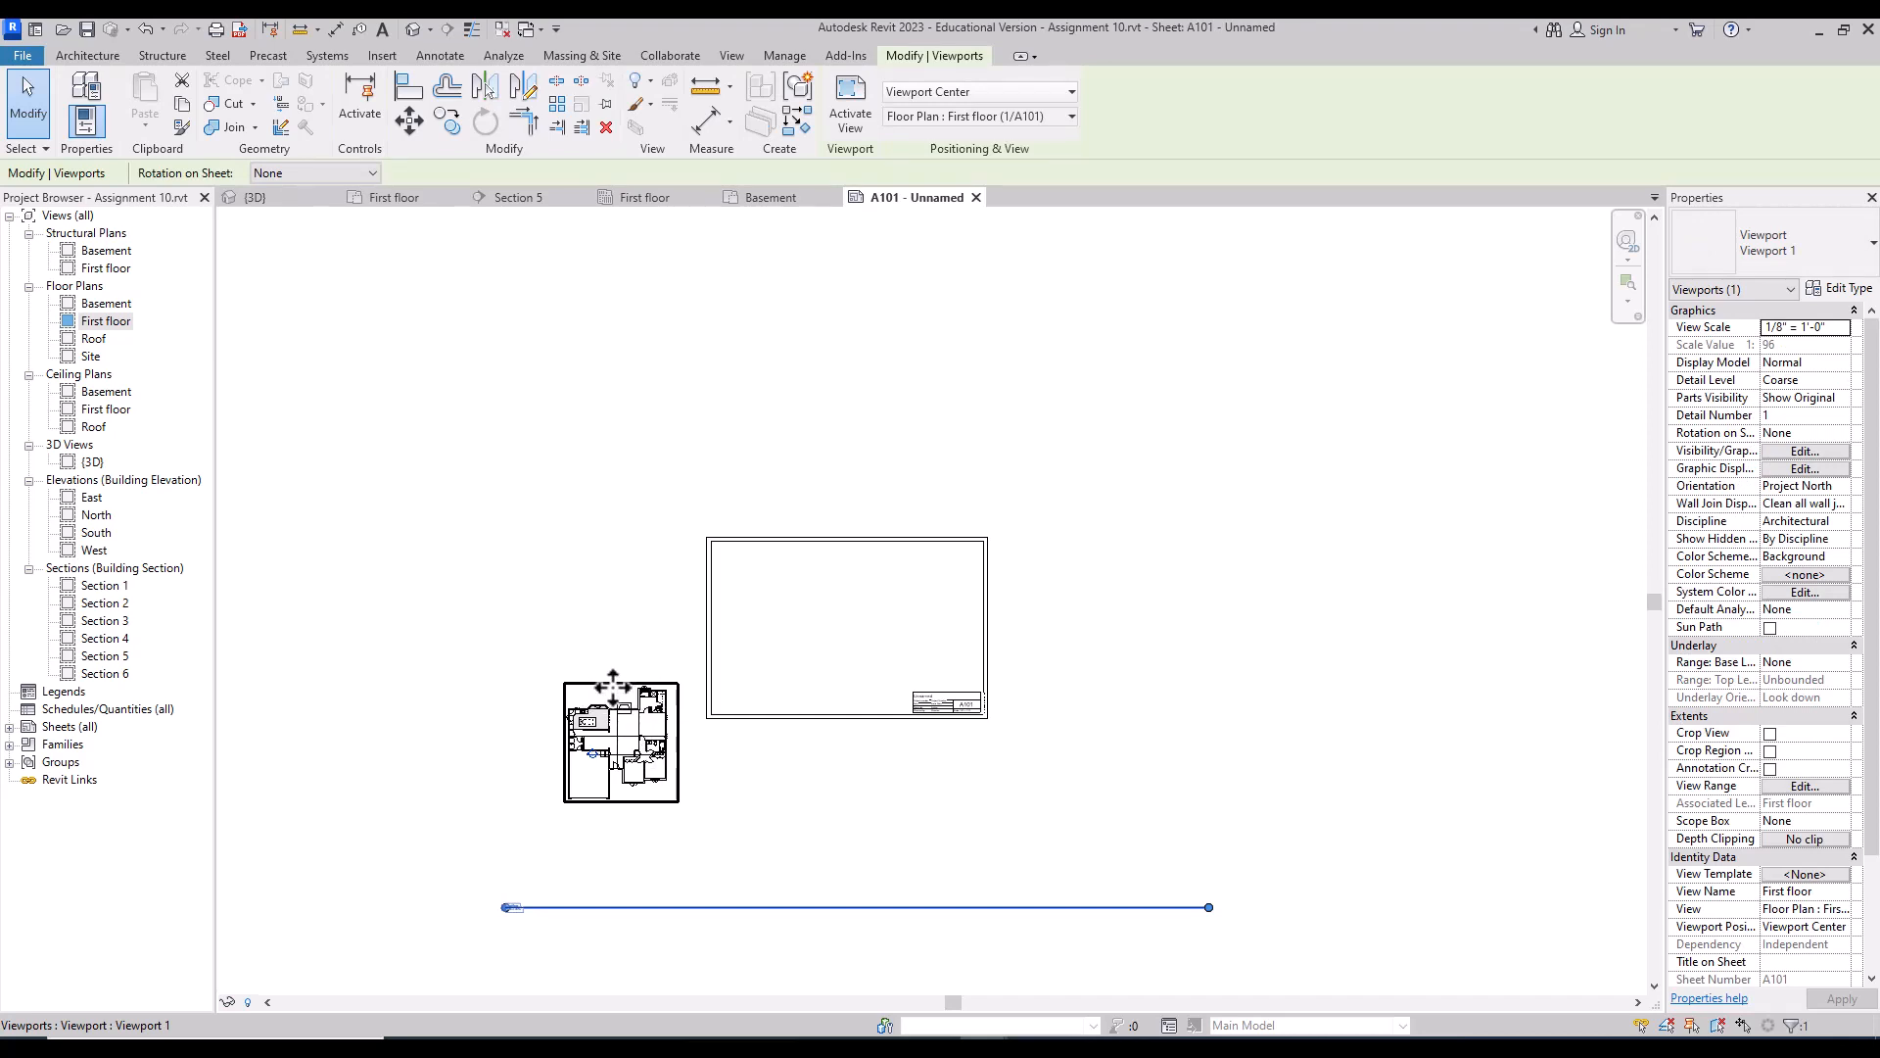
pyautogui.moveTo(615, 683); pyautogui.dragTo(891, 576)
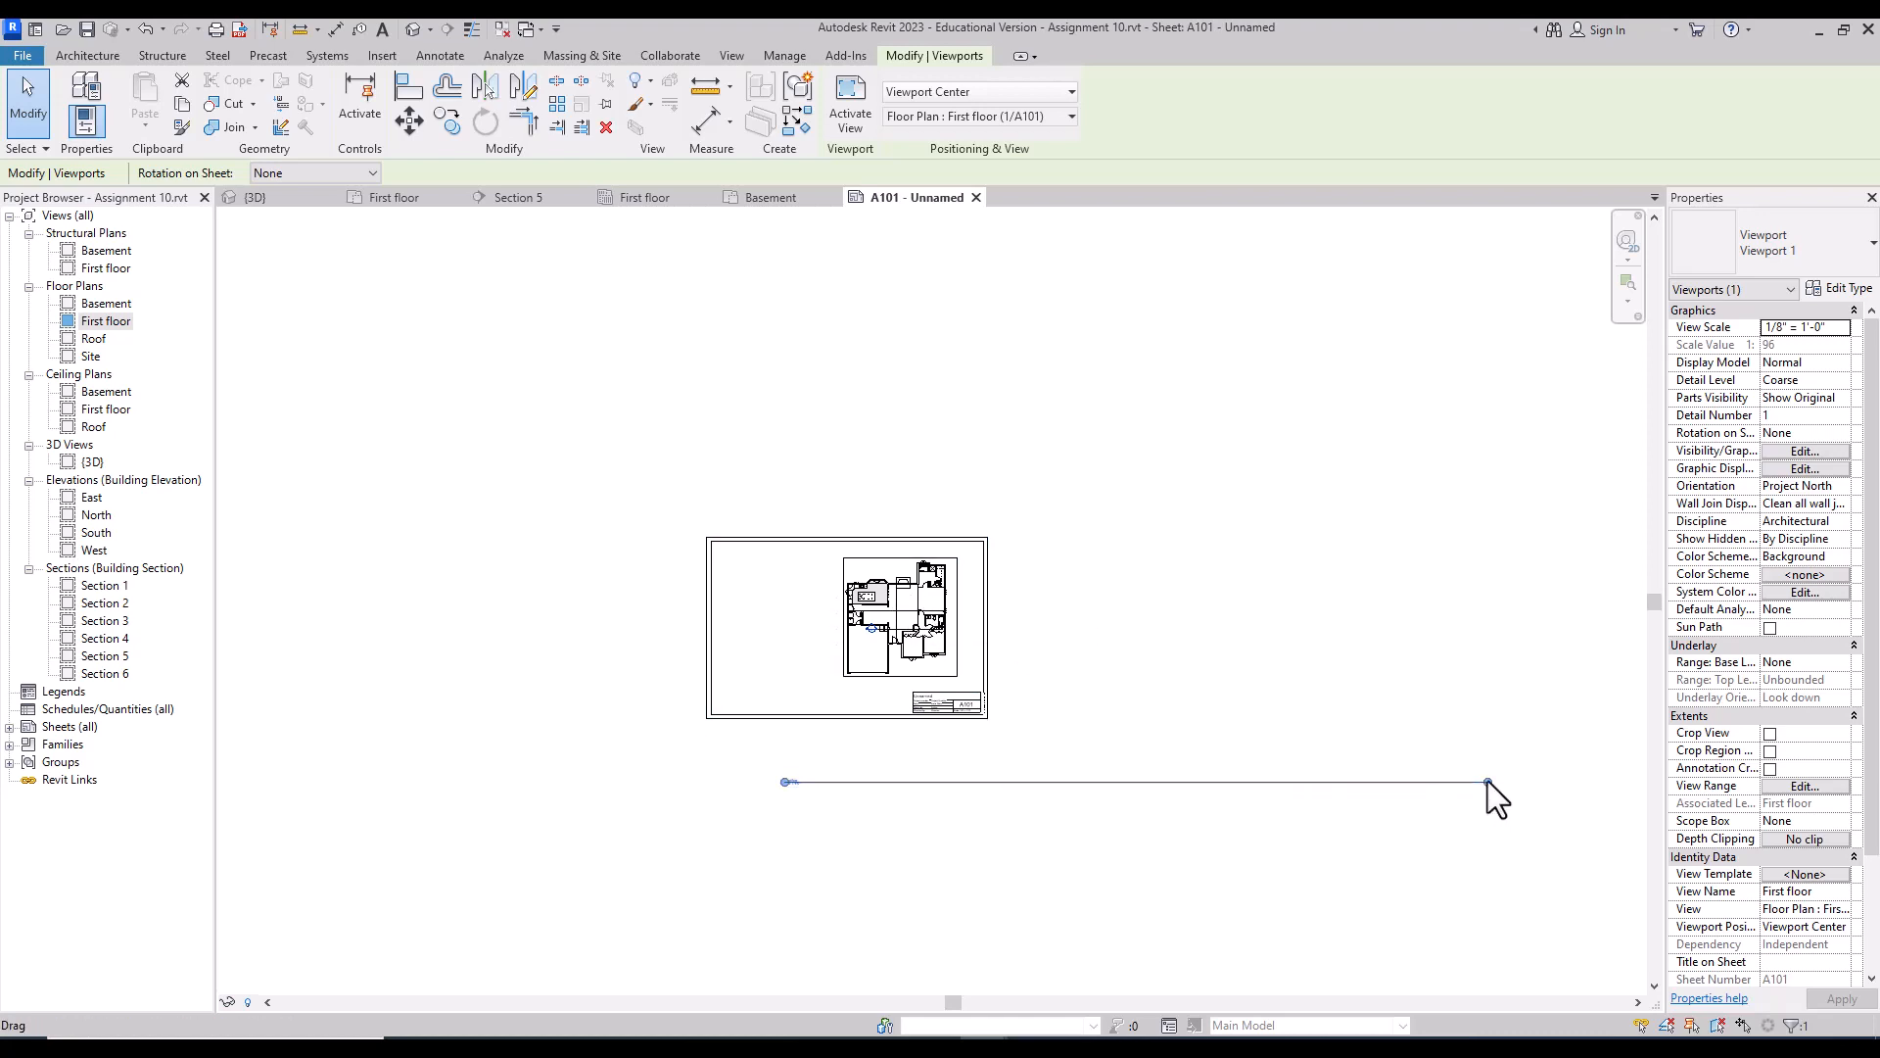
pyautogui.moveTo(1489, 780); pyautogui.dragTo(809, 789)
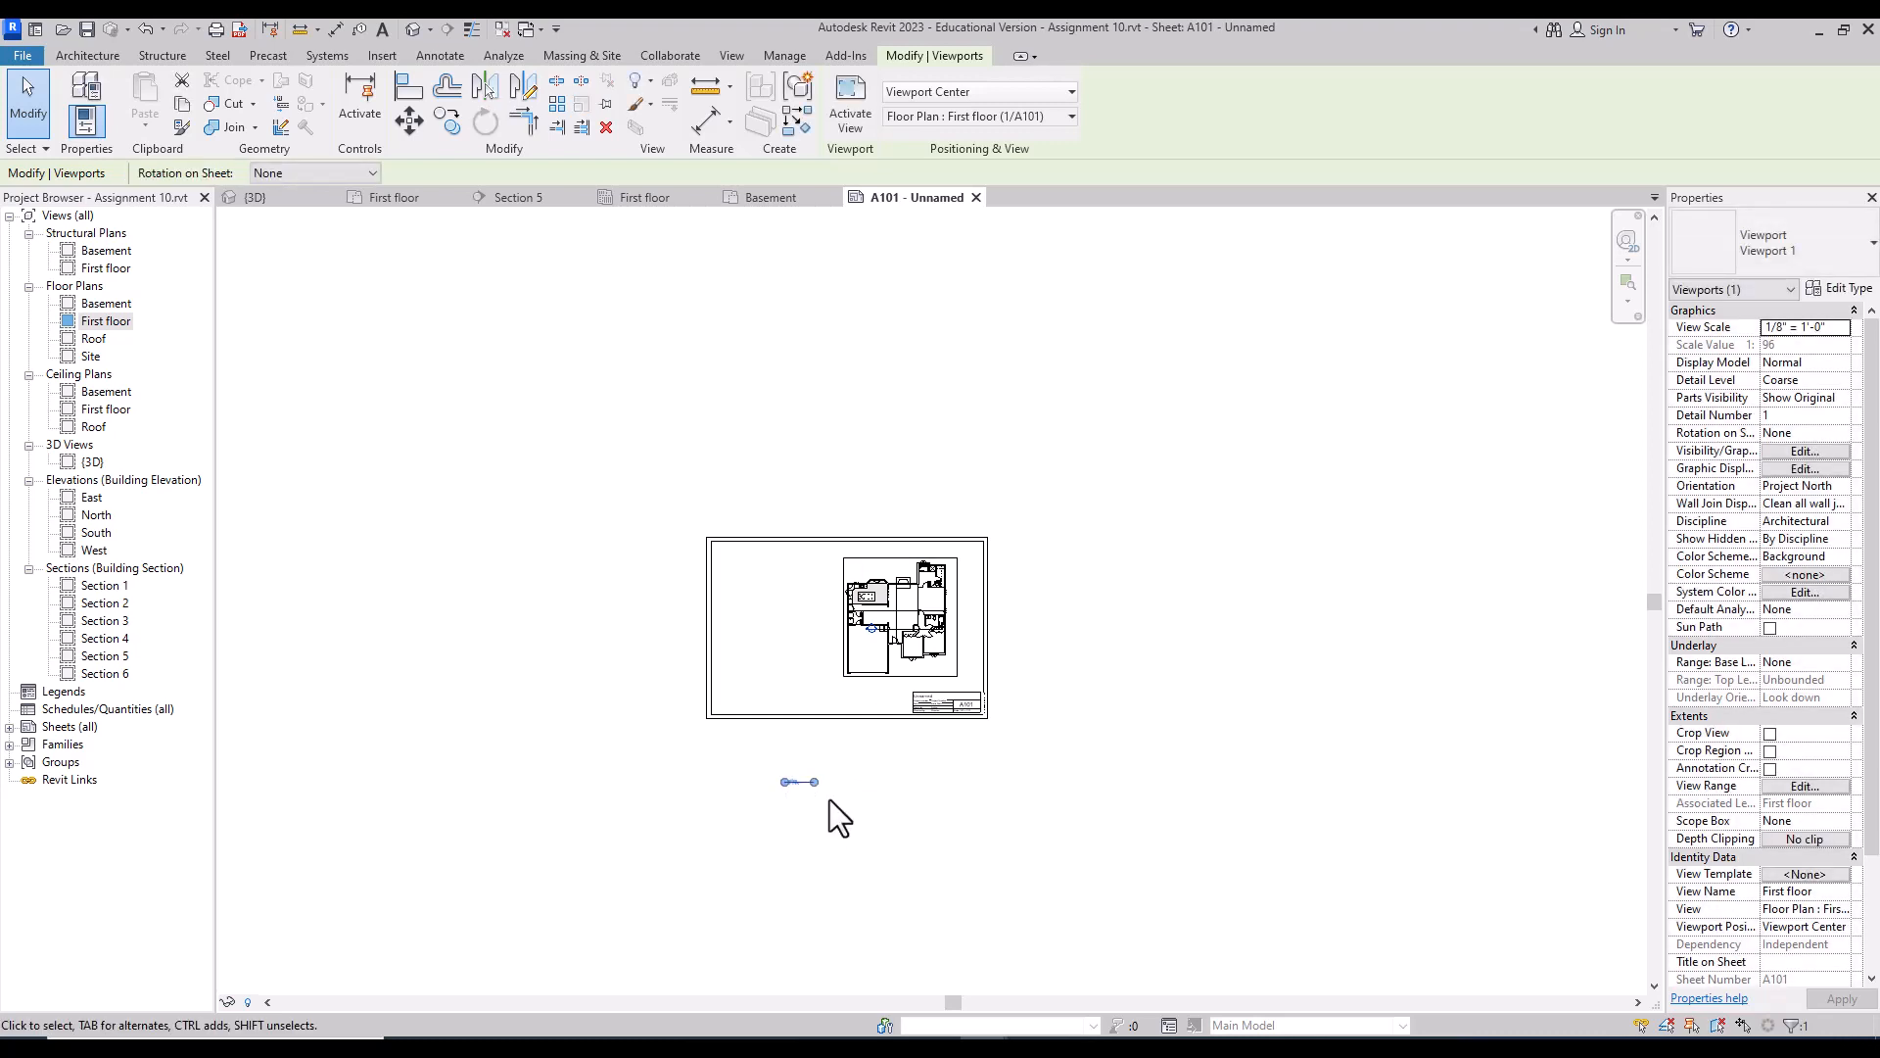
pyautogui.click(1191, 603)
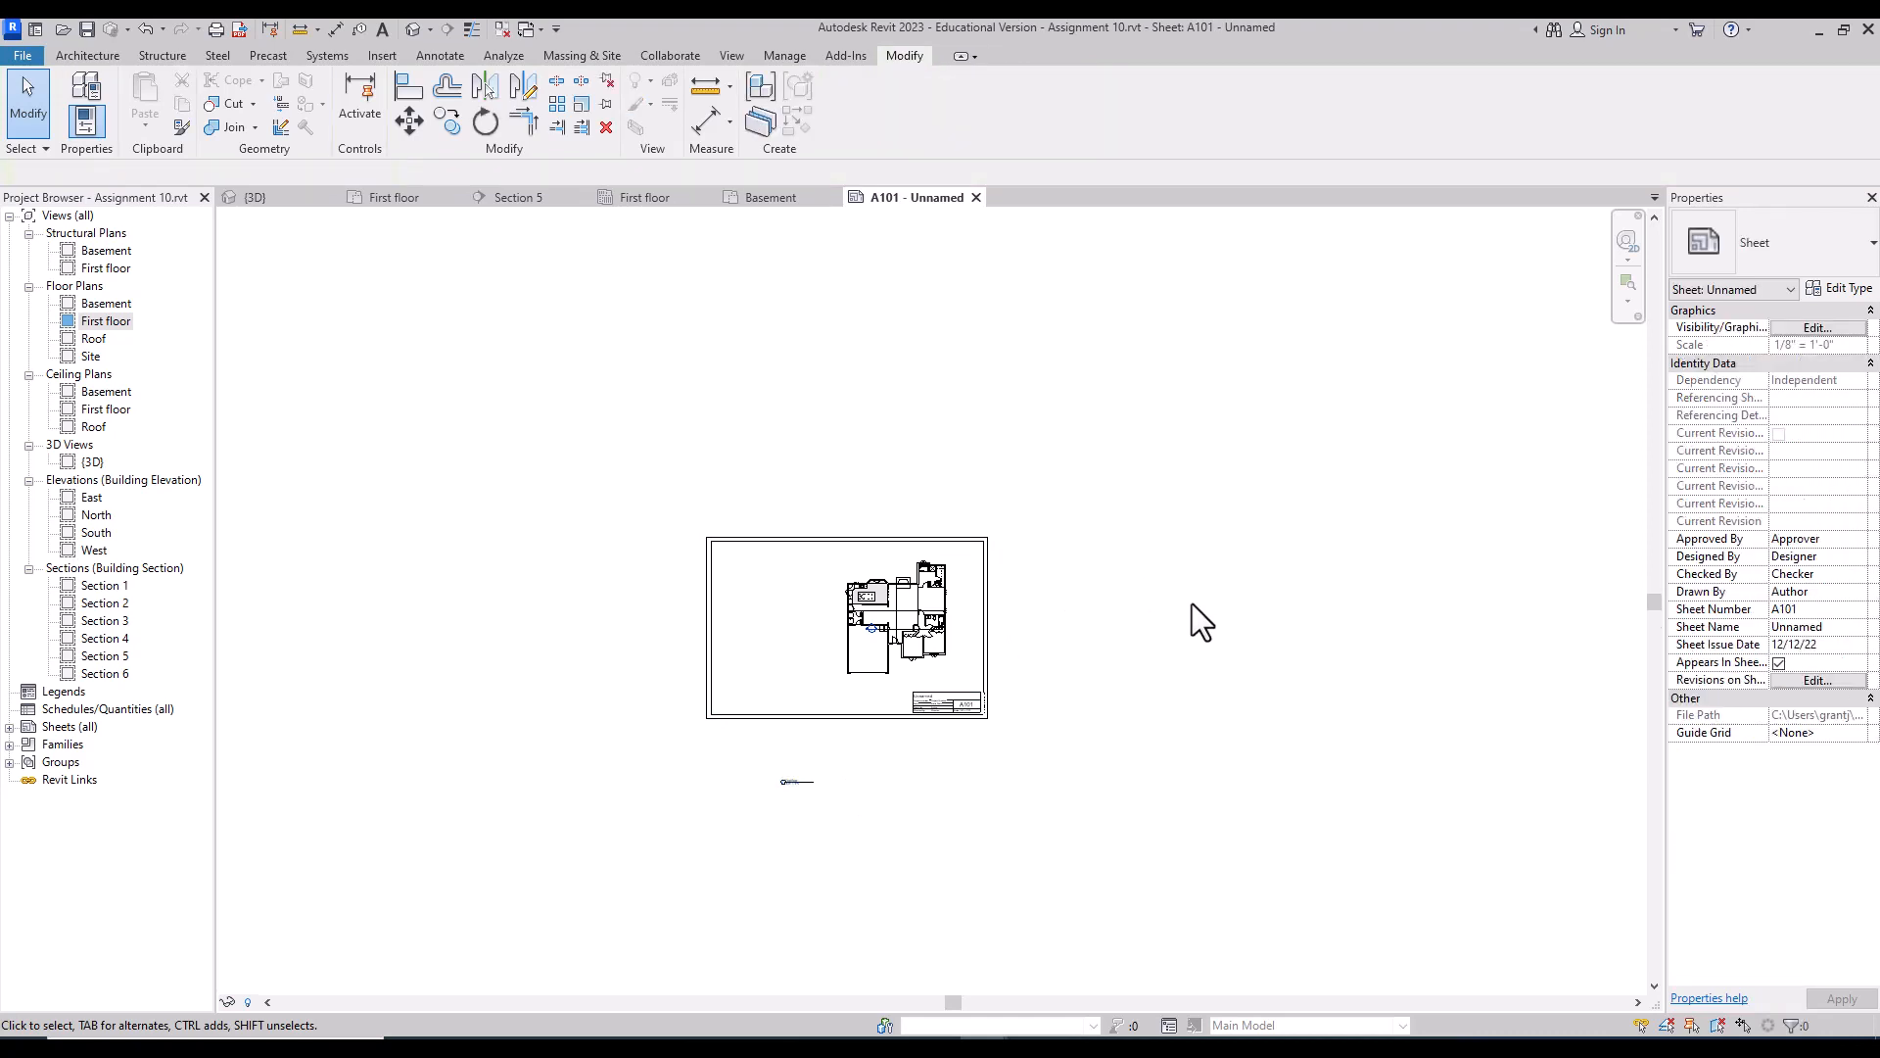
pyautogui.click(803, 780)
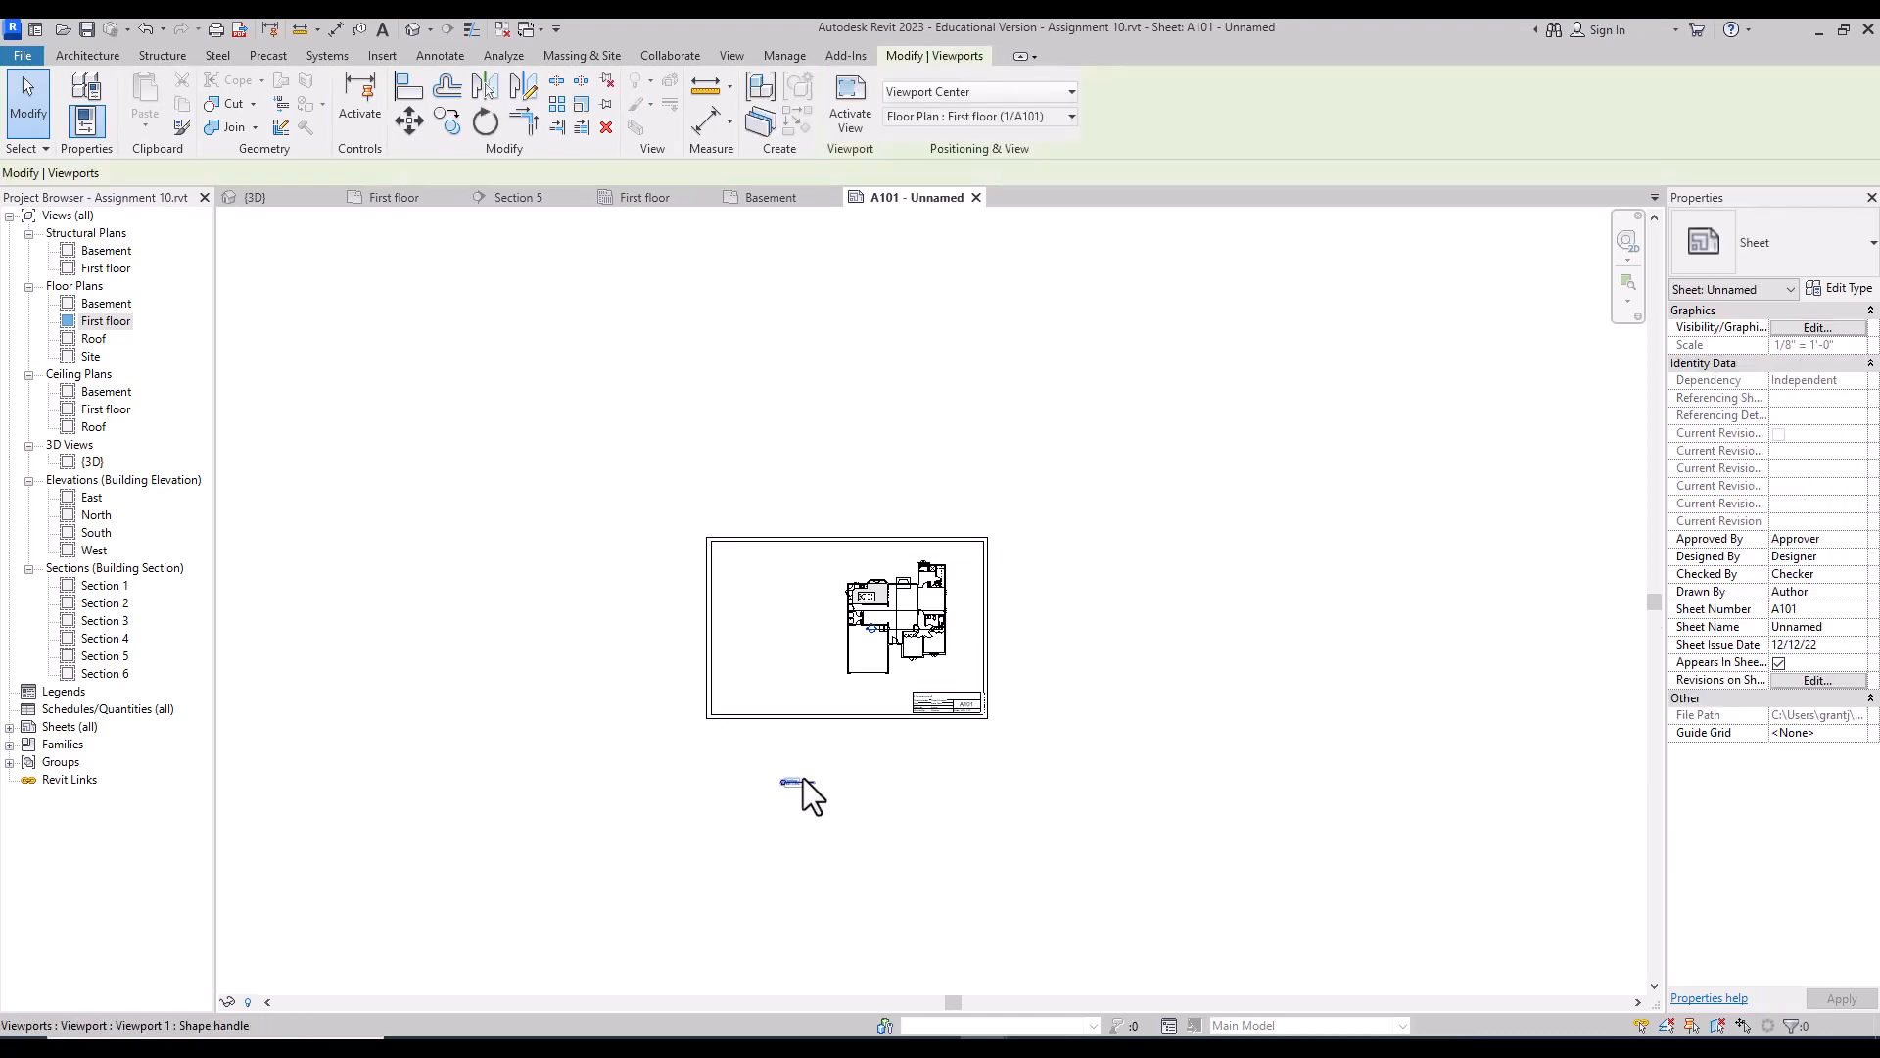
pyautogui.moveTo(791, 780); pyautogui.dragTo(898, 682)
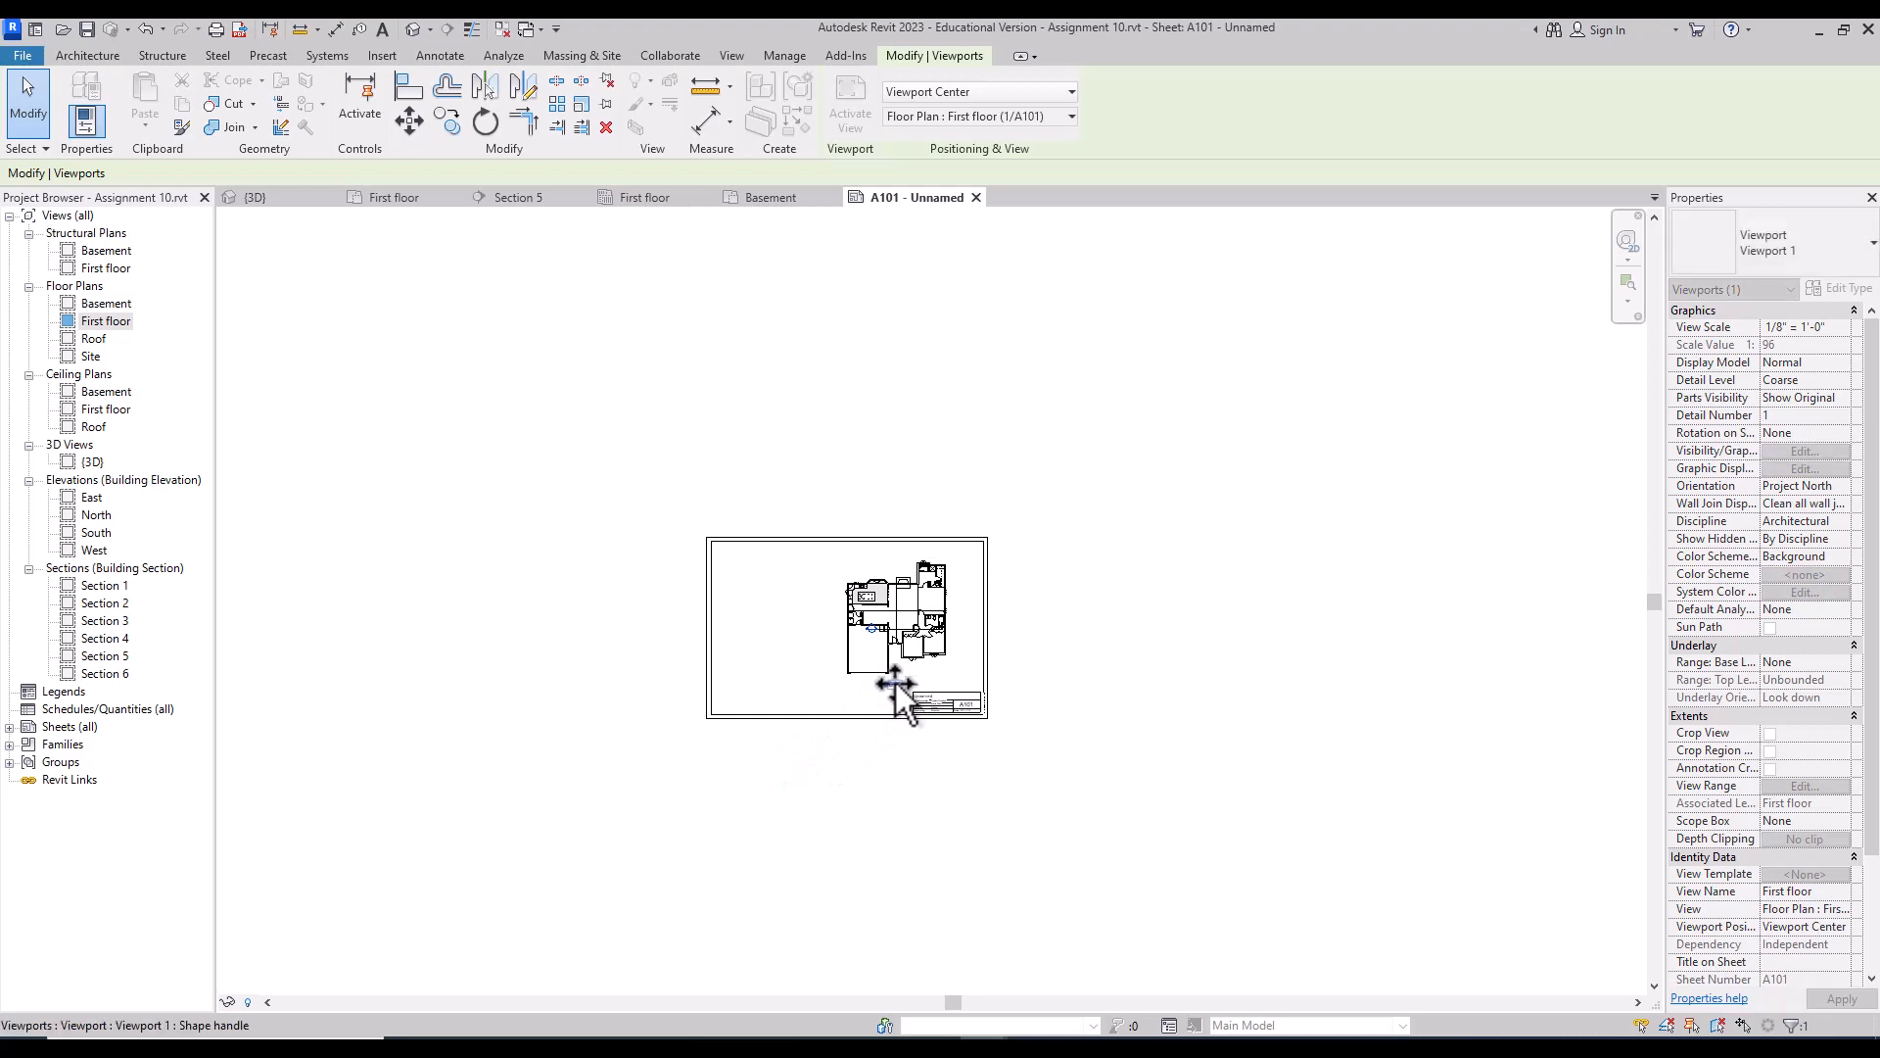
# Step: Zoom in to fill the window with sheet A101, deselect the viewport and return to Architecture tools
pyautogui.click(1628, 281)
pyautogui.moveTo(1024, 499); pyautogui.dragTo(701, 736)
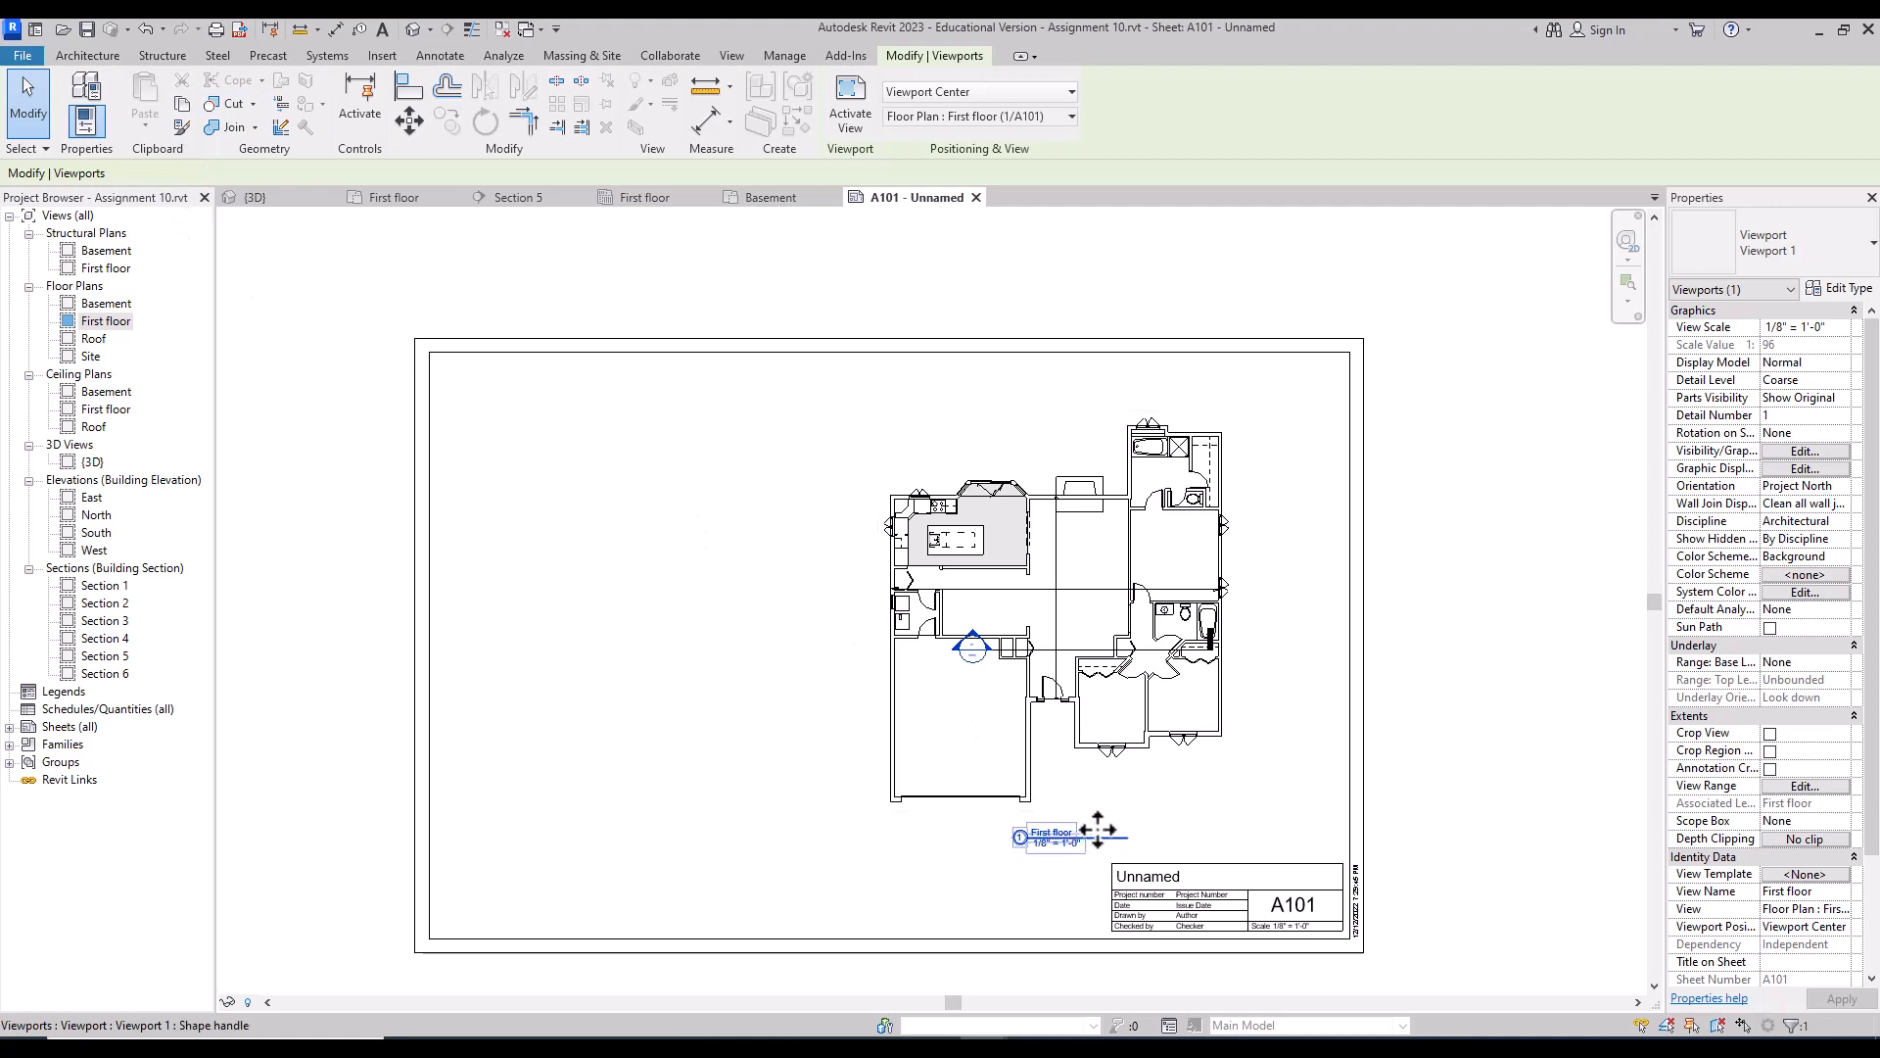
pyautogui.click(880, 872)
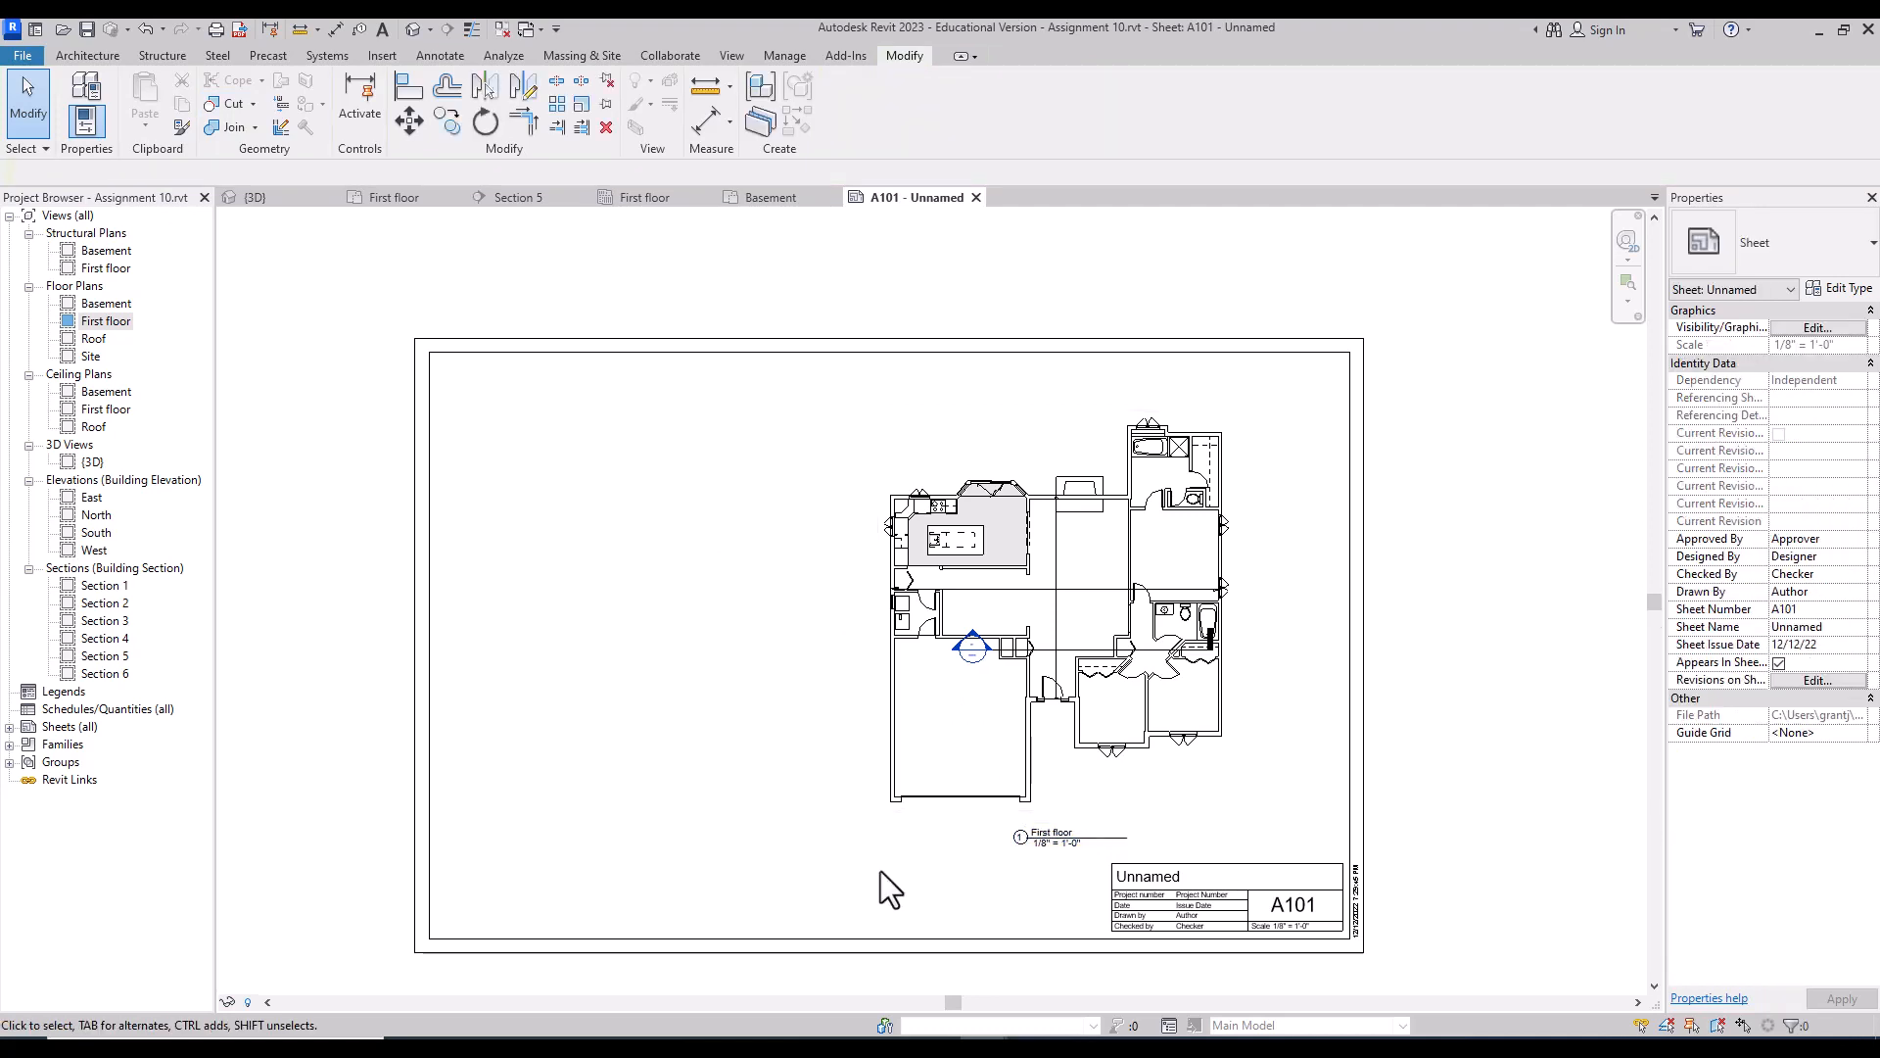
pyautogui.click(446, 60)
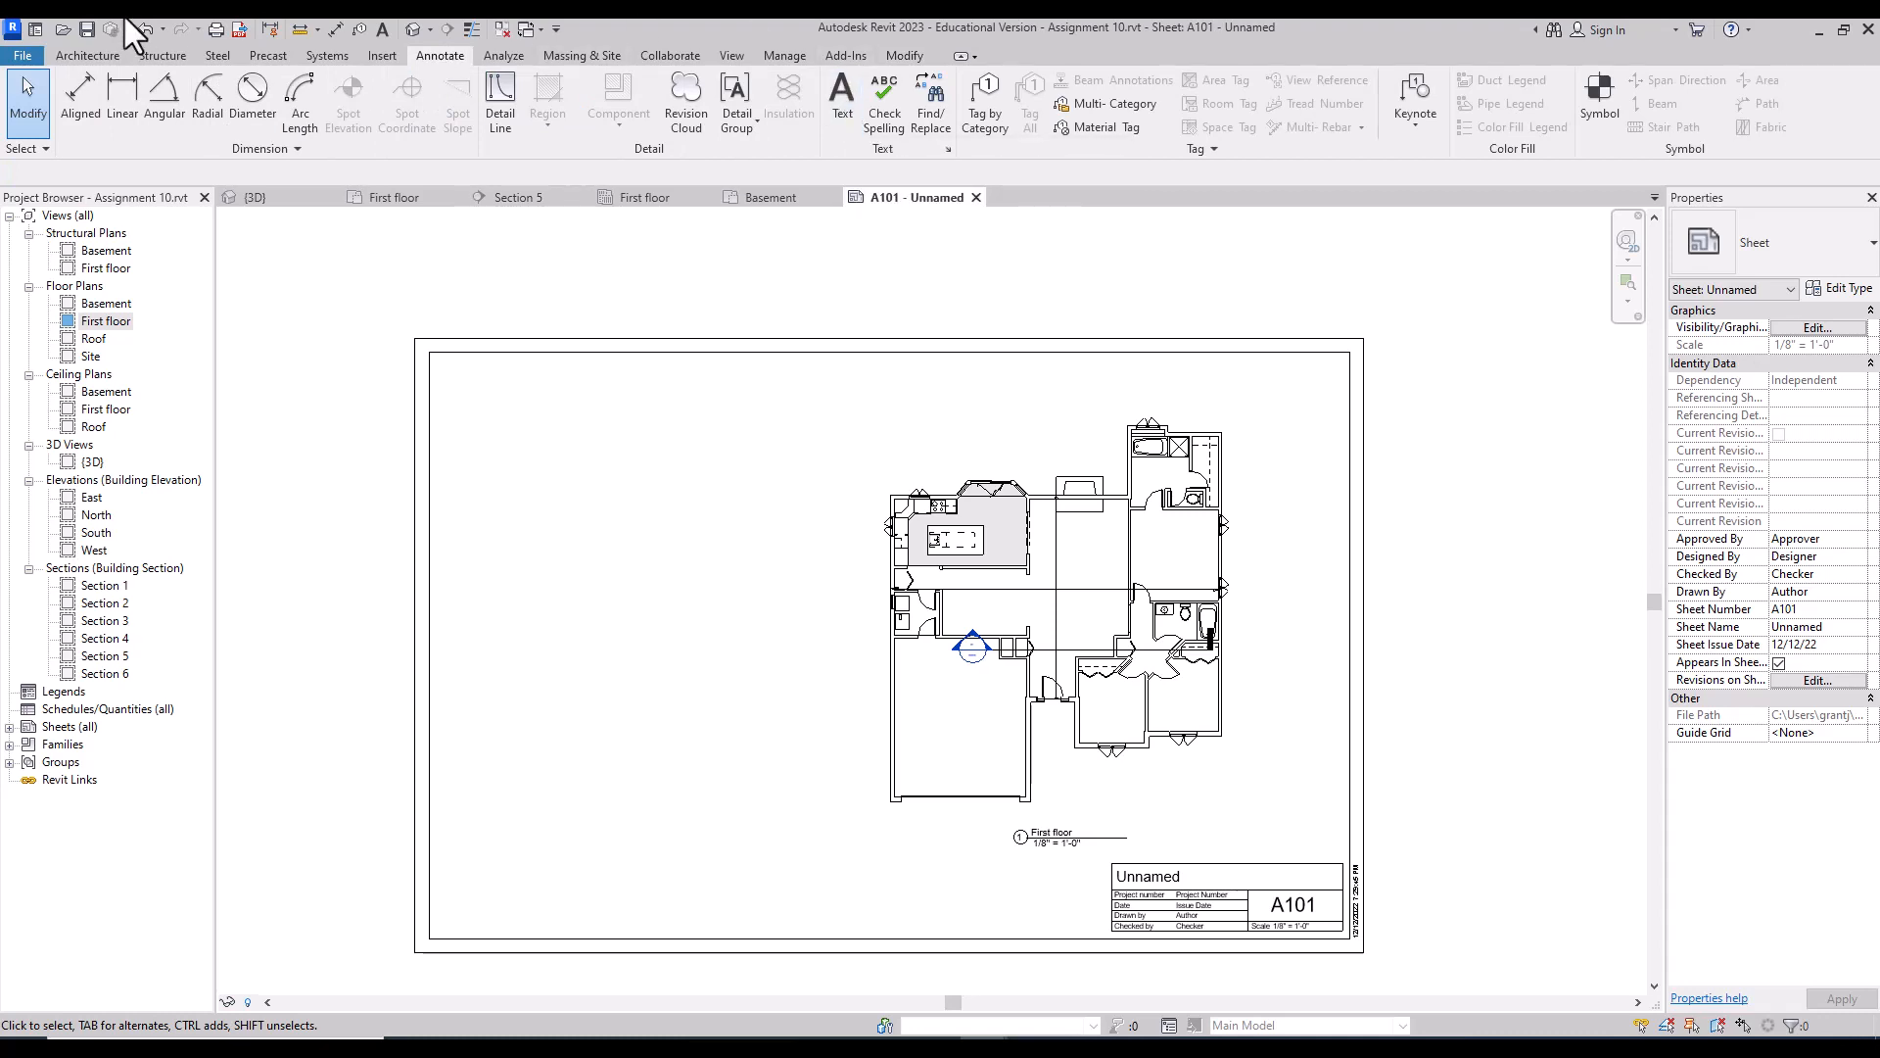
pyautogui.click(101, 57)
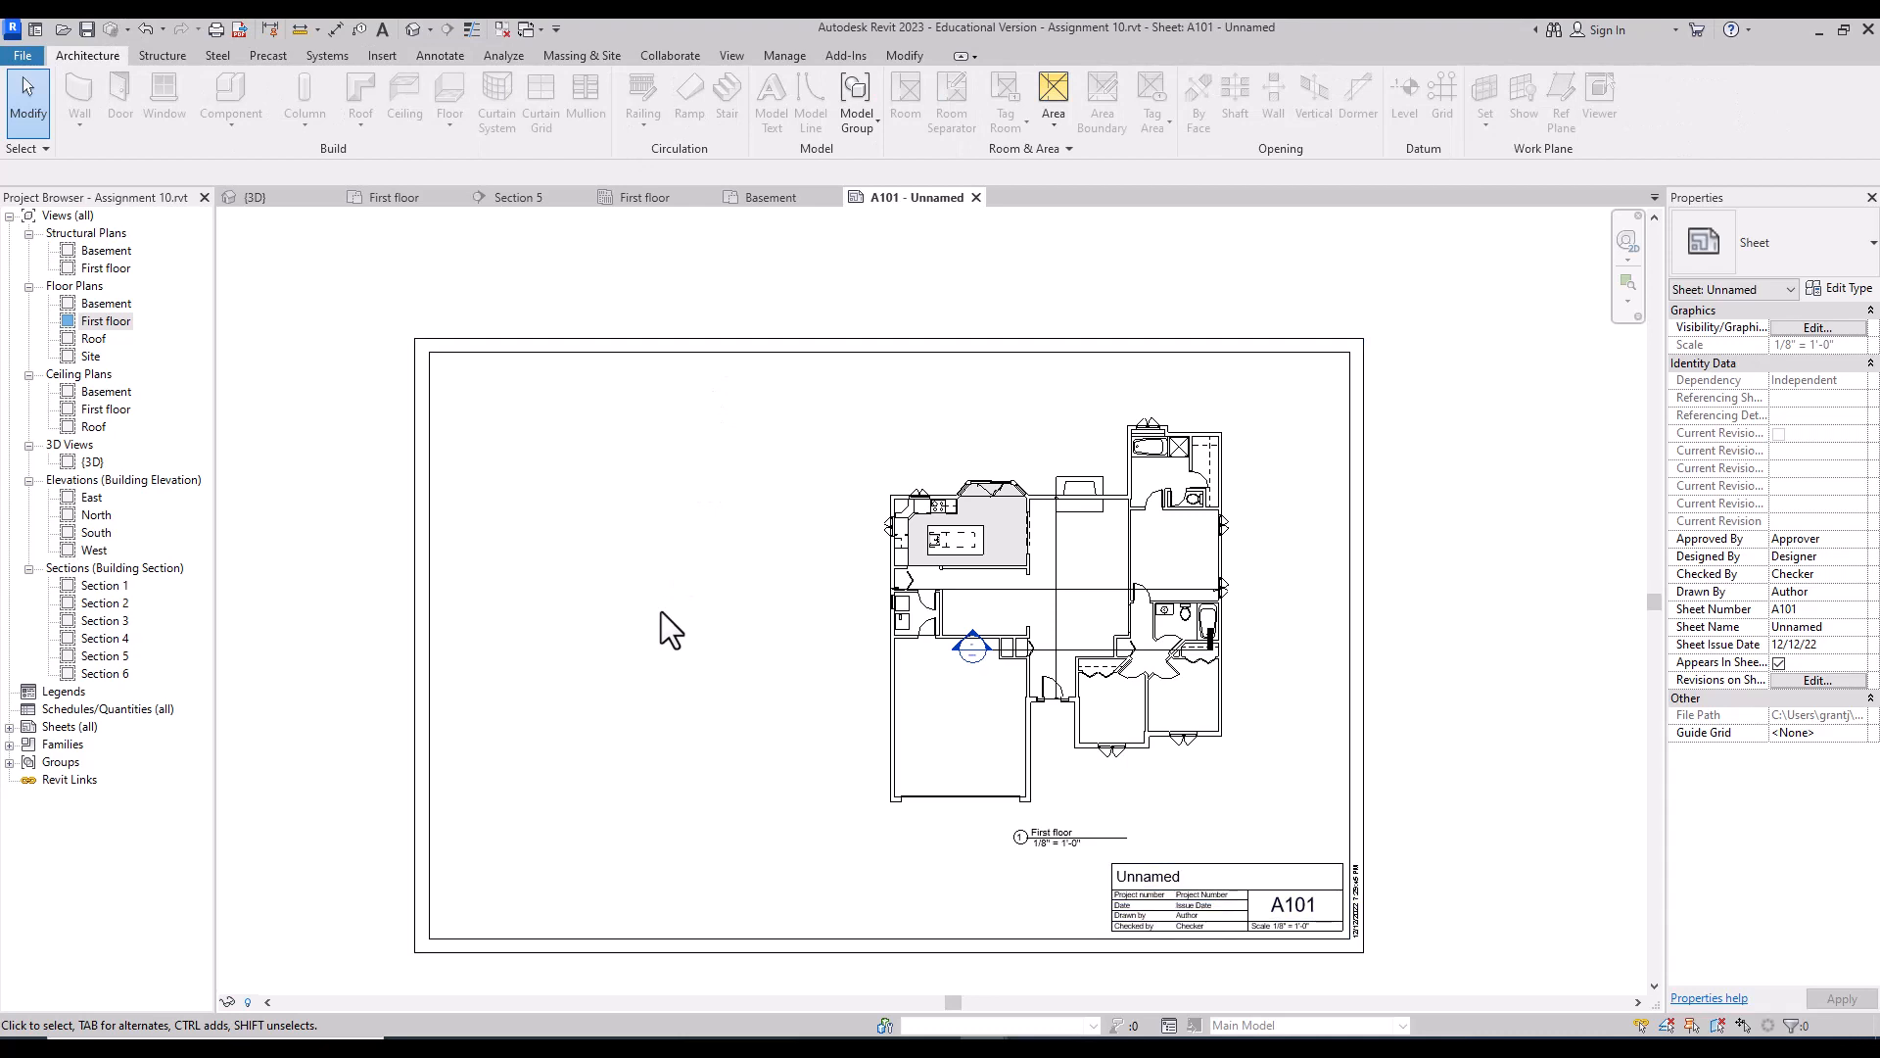
# Step: Inside the active First floor viewport, hide the section category via the Section 5 line
pyautogui.doubleClick(983, 675)
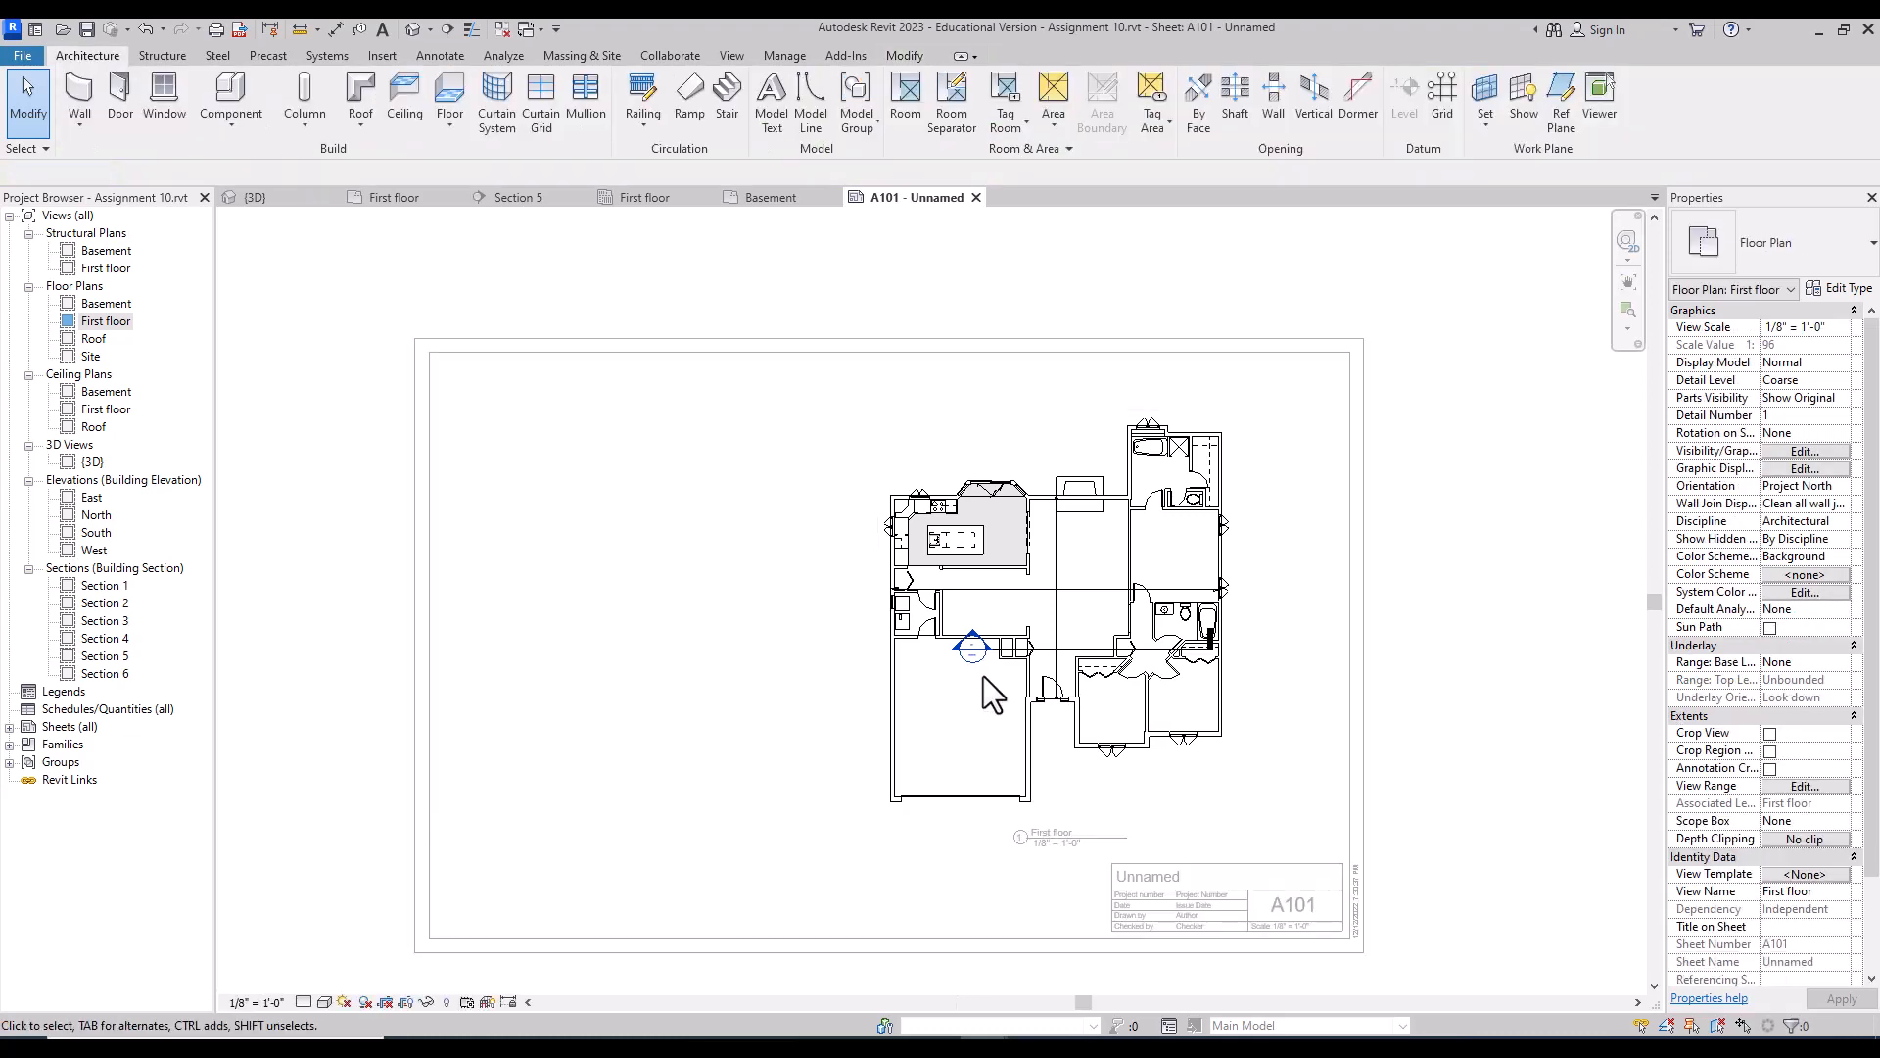
pyautogui.click(1065, 671)
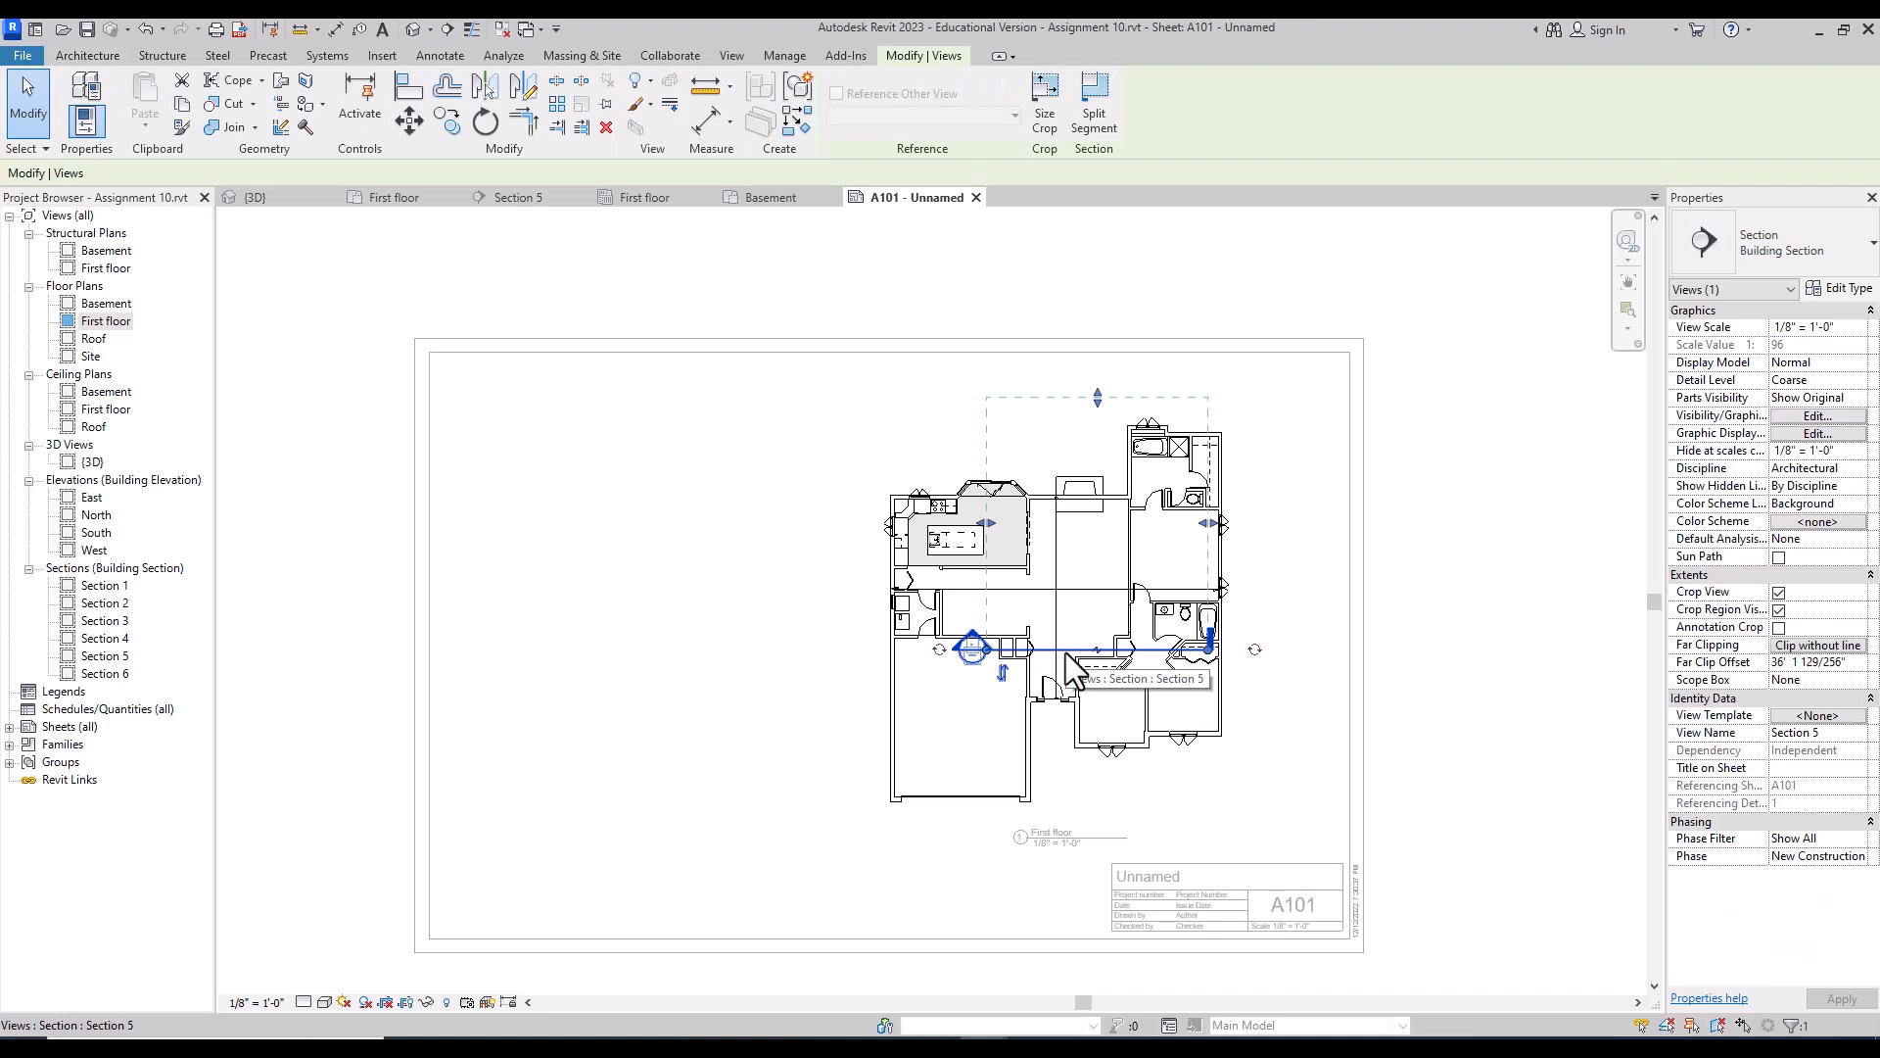
pyautogui.rightClick(1071, 669)
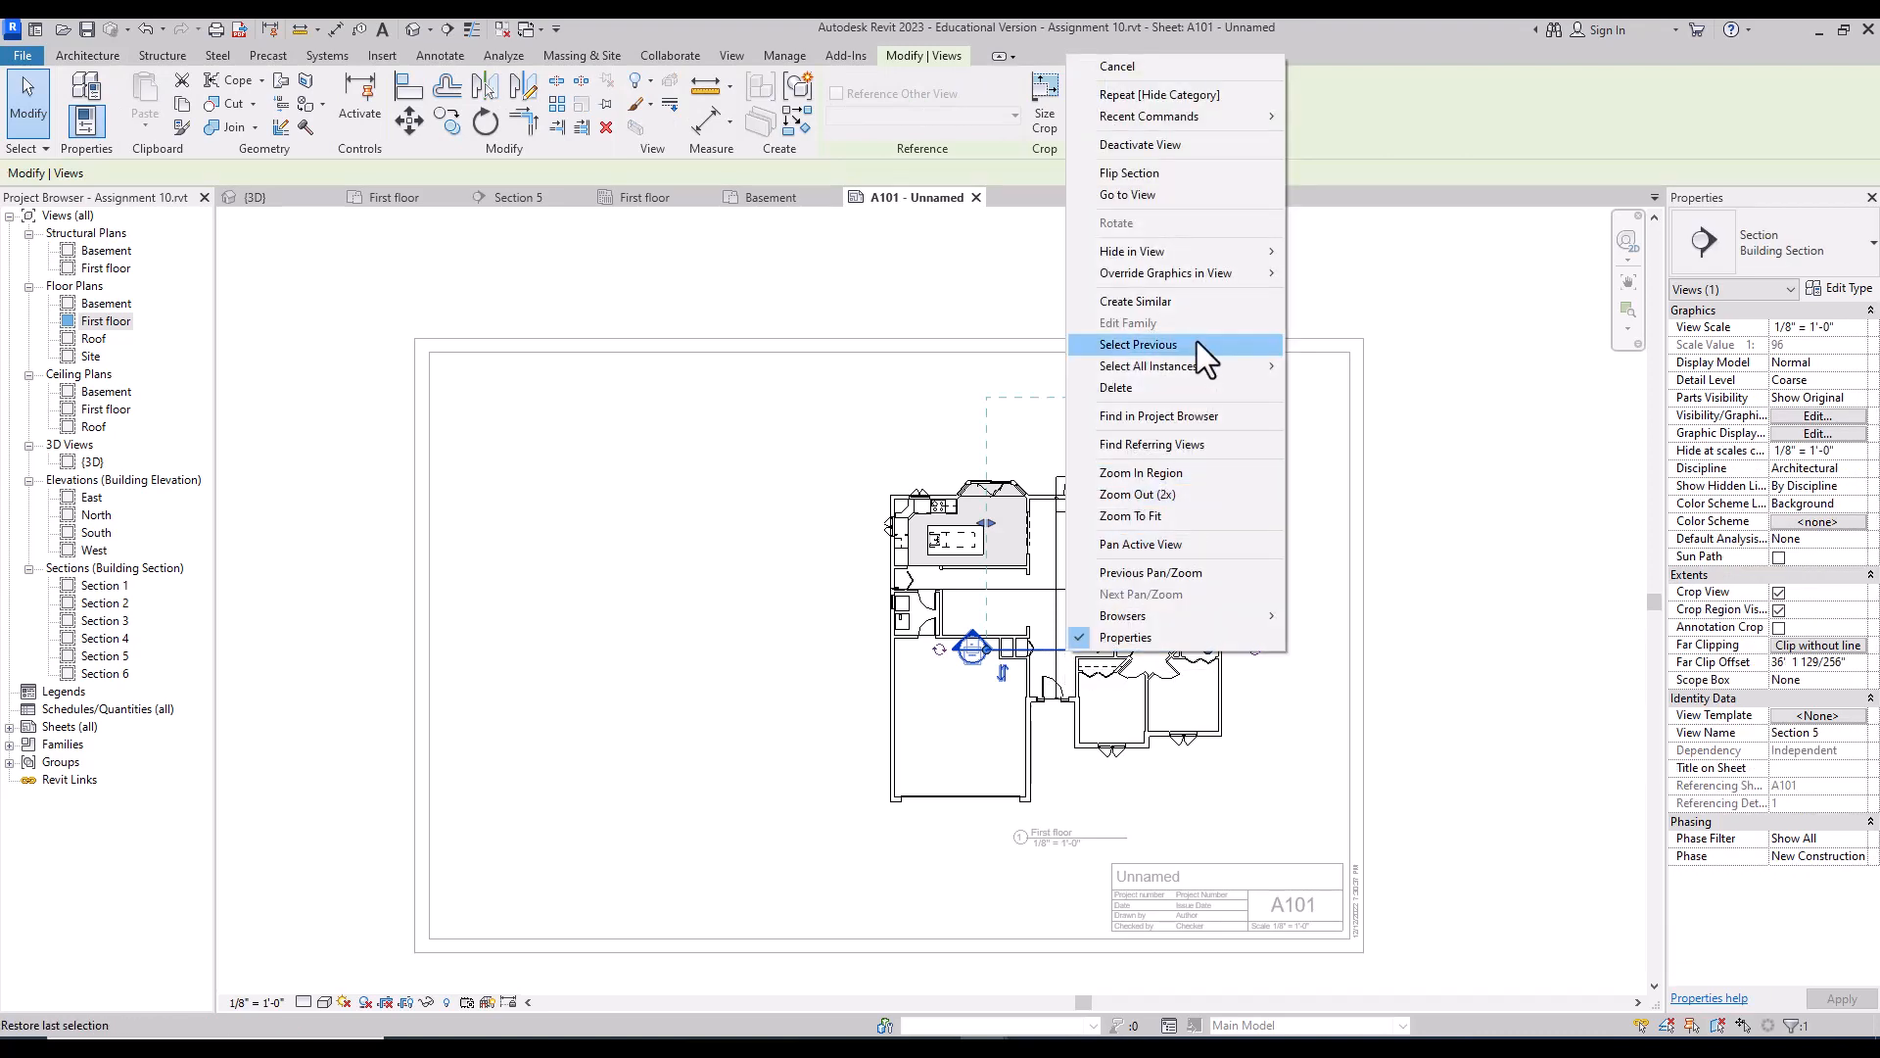
pyautogui.moveTo(1191, 251)
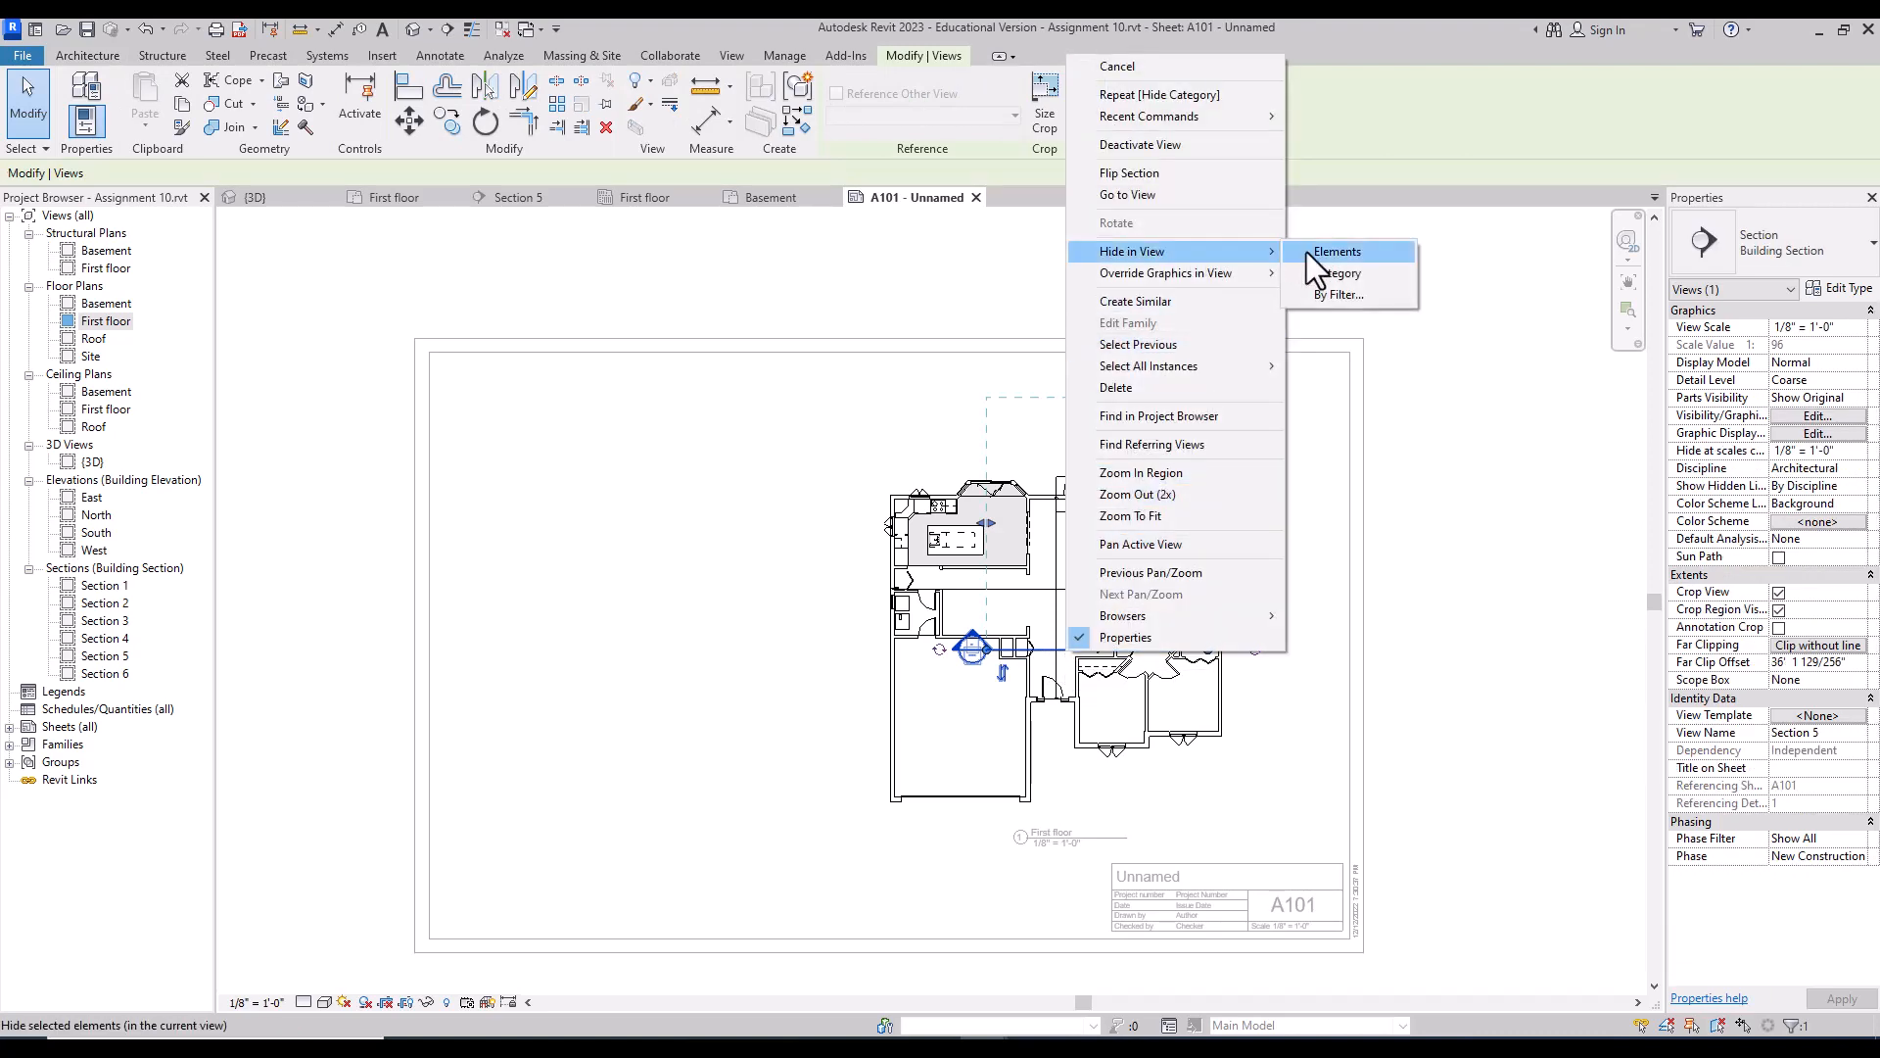
pyautogui.click(1366, 274)
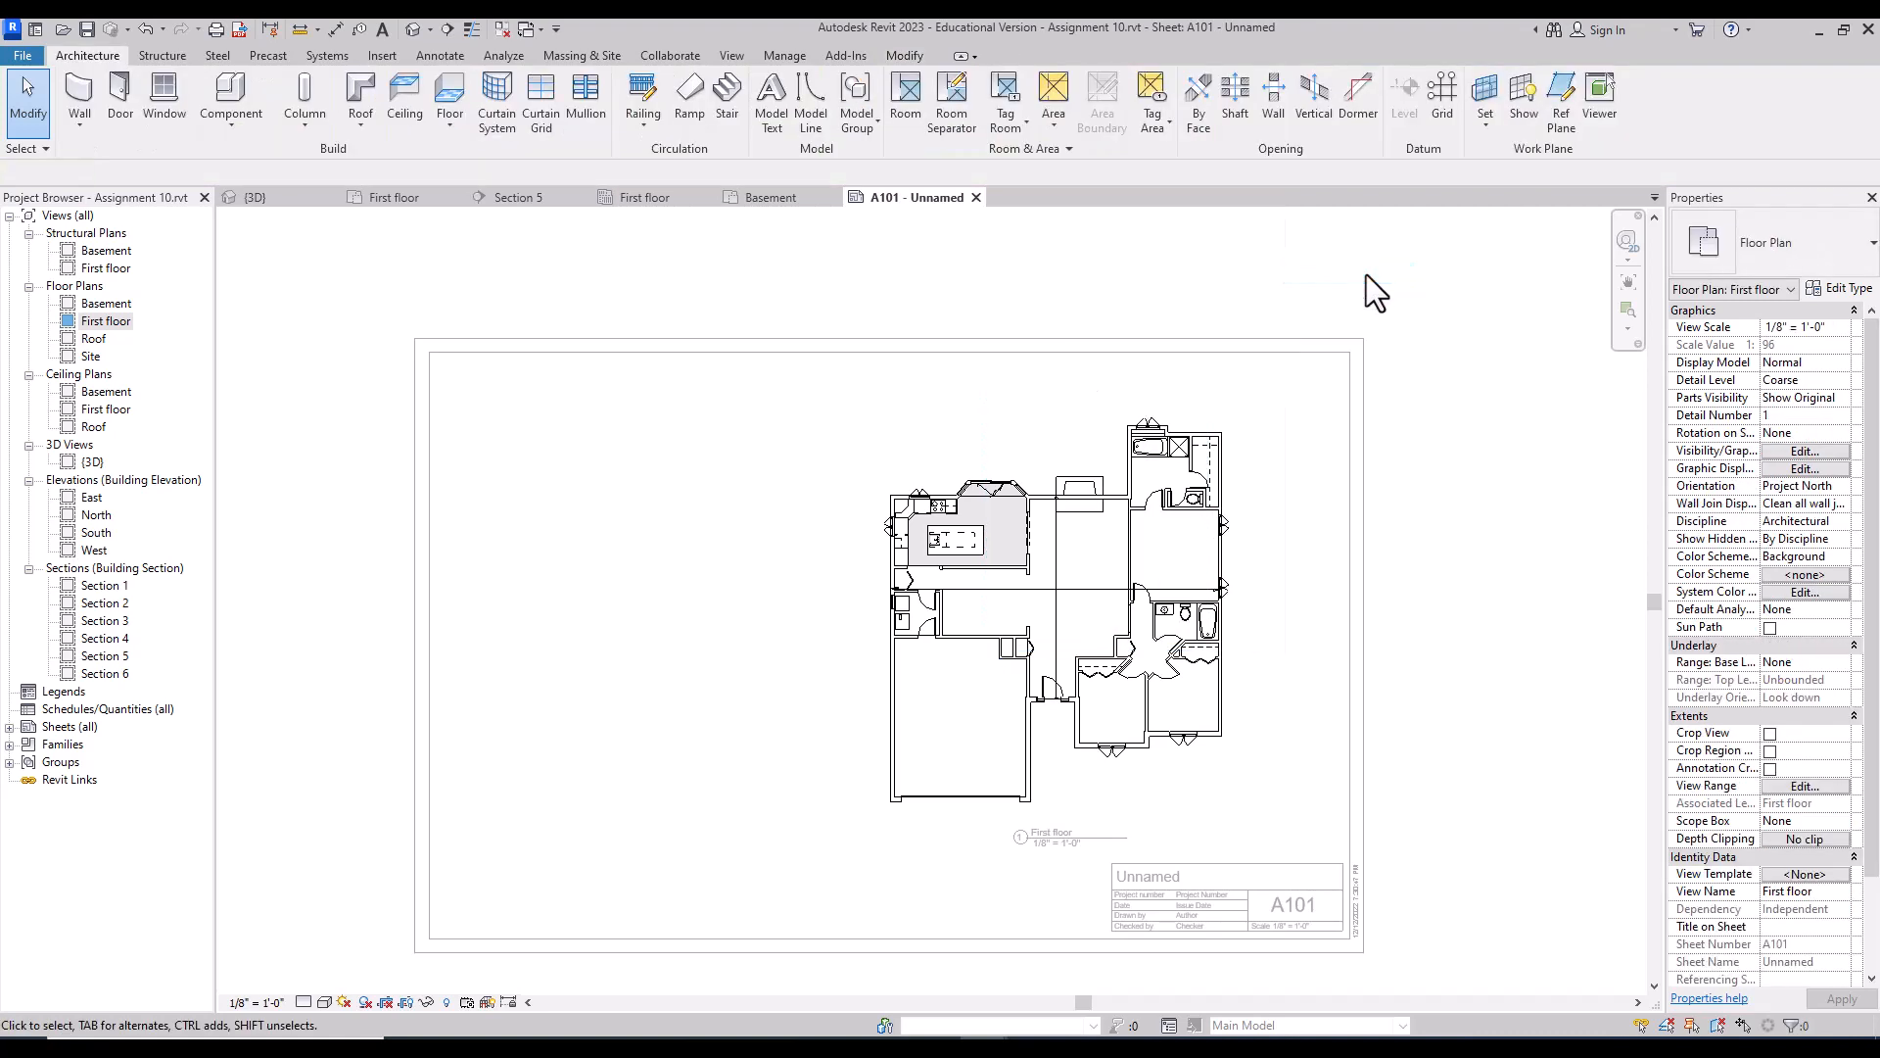
pyautogui.doubleClick(589, 554)
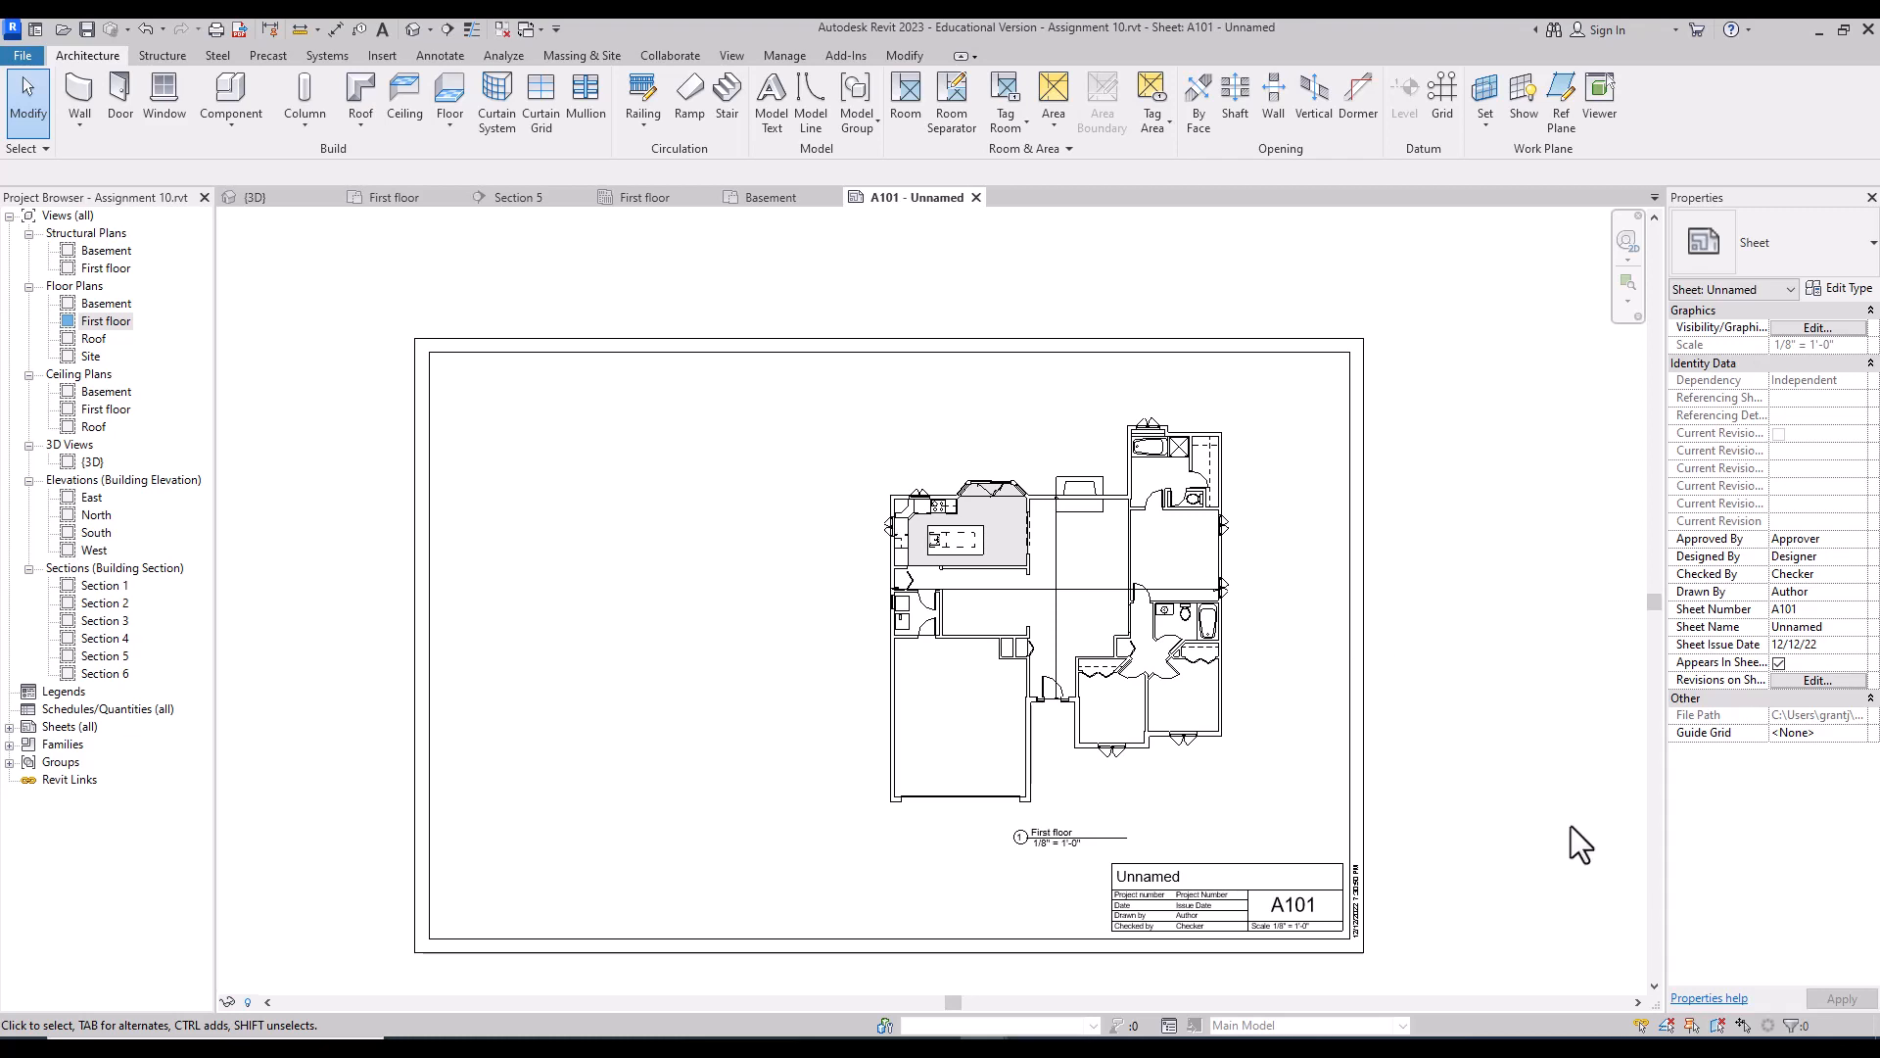
# Step: In the titleblock, change the sheet name to FLOOR PLANS and the number from A101 to A-1
pyautogui.click(1162, 870)
pyautogui.click(1162, 874)
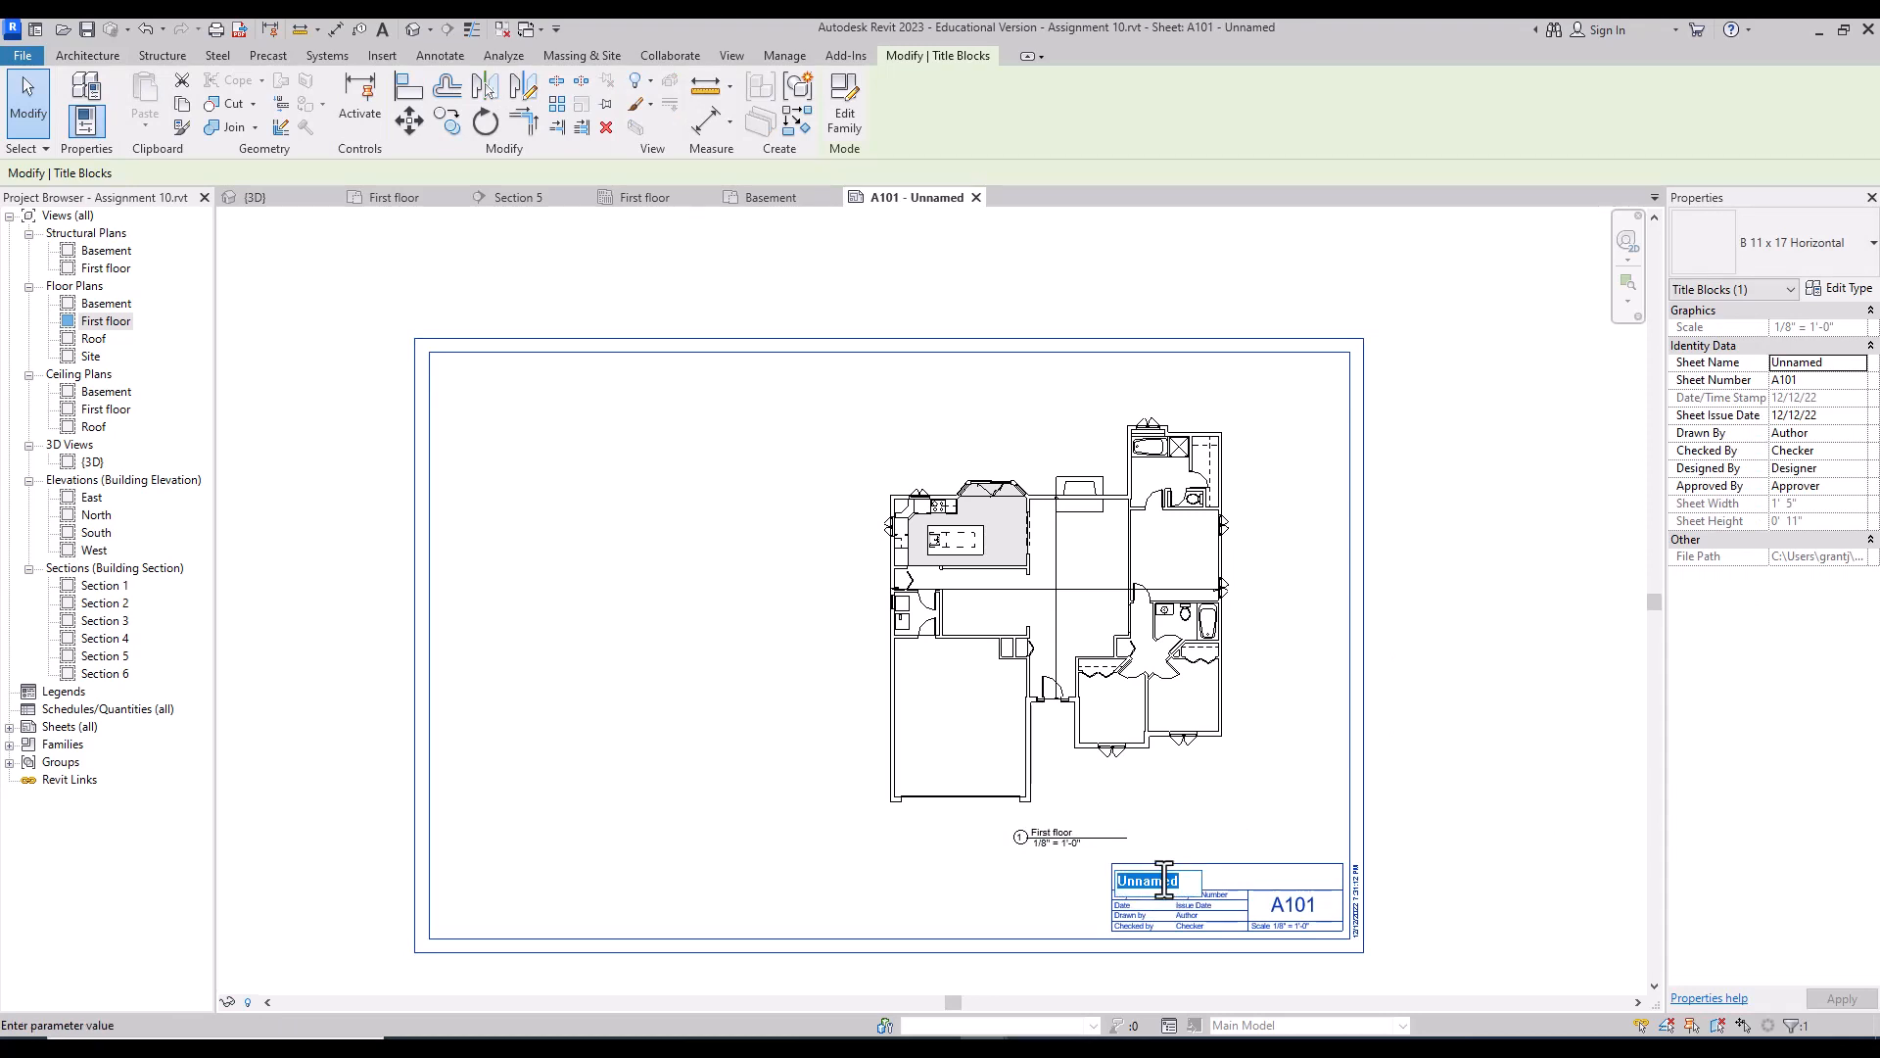
pyautogui.write('FLOOR PLAN')
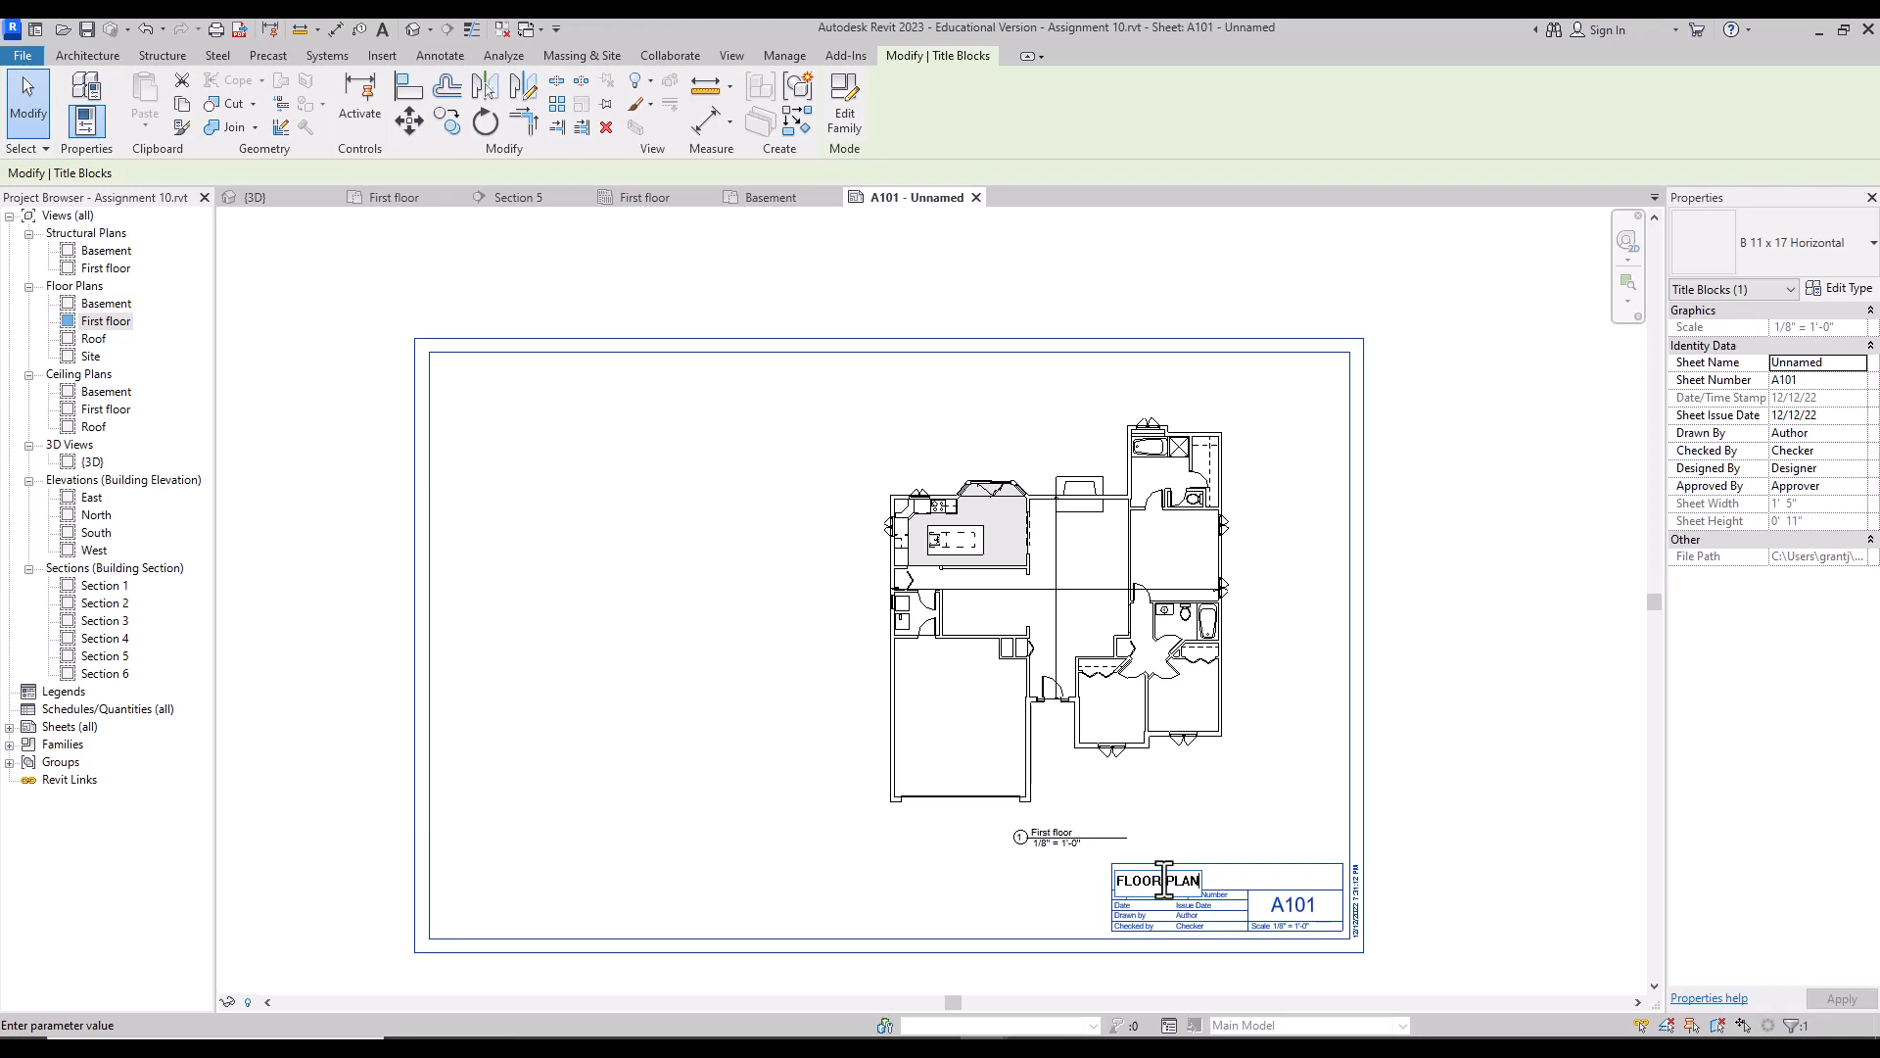
pyautogui.write('S')
pyautogui.click(1437, 781)
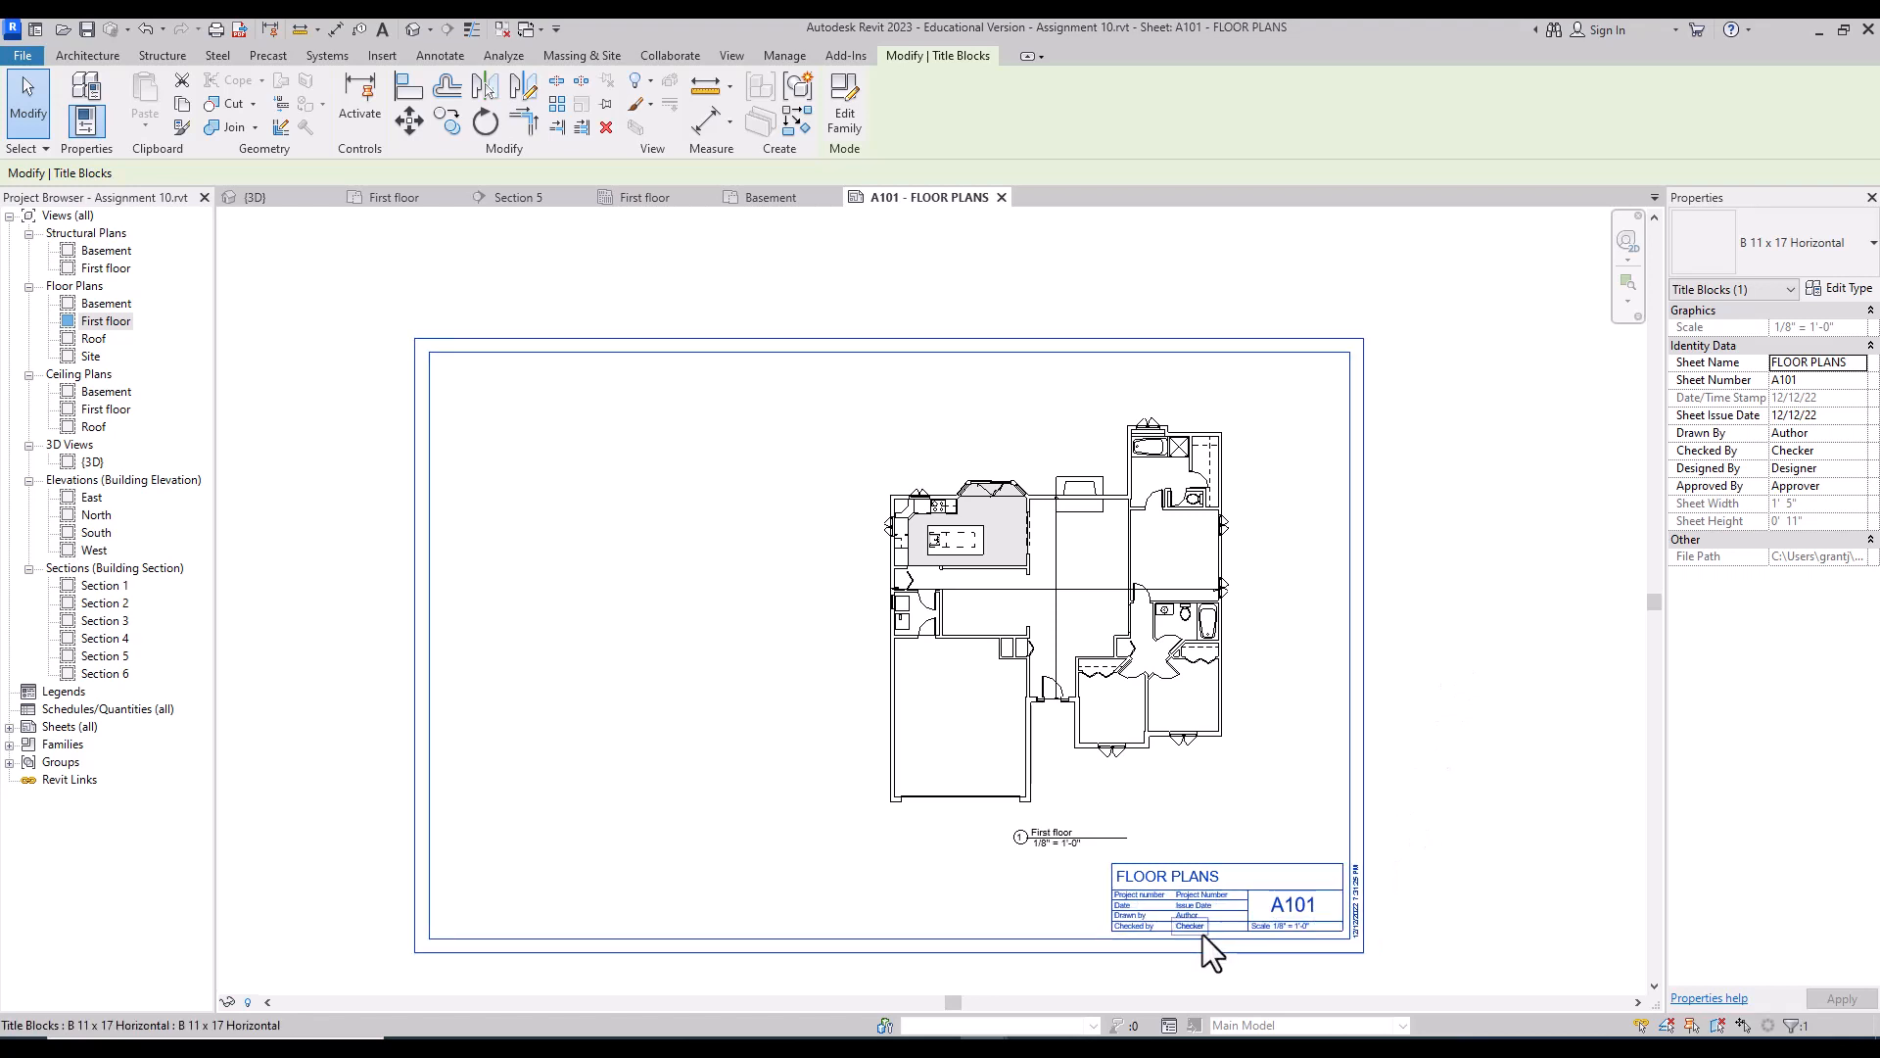
pyautogui.click(1301, 905)
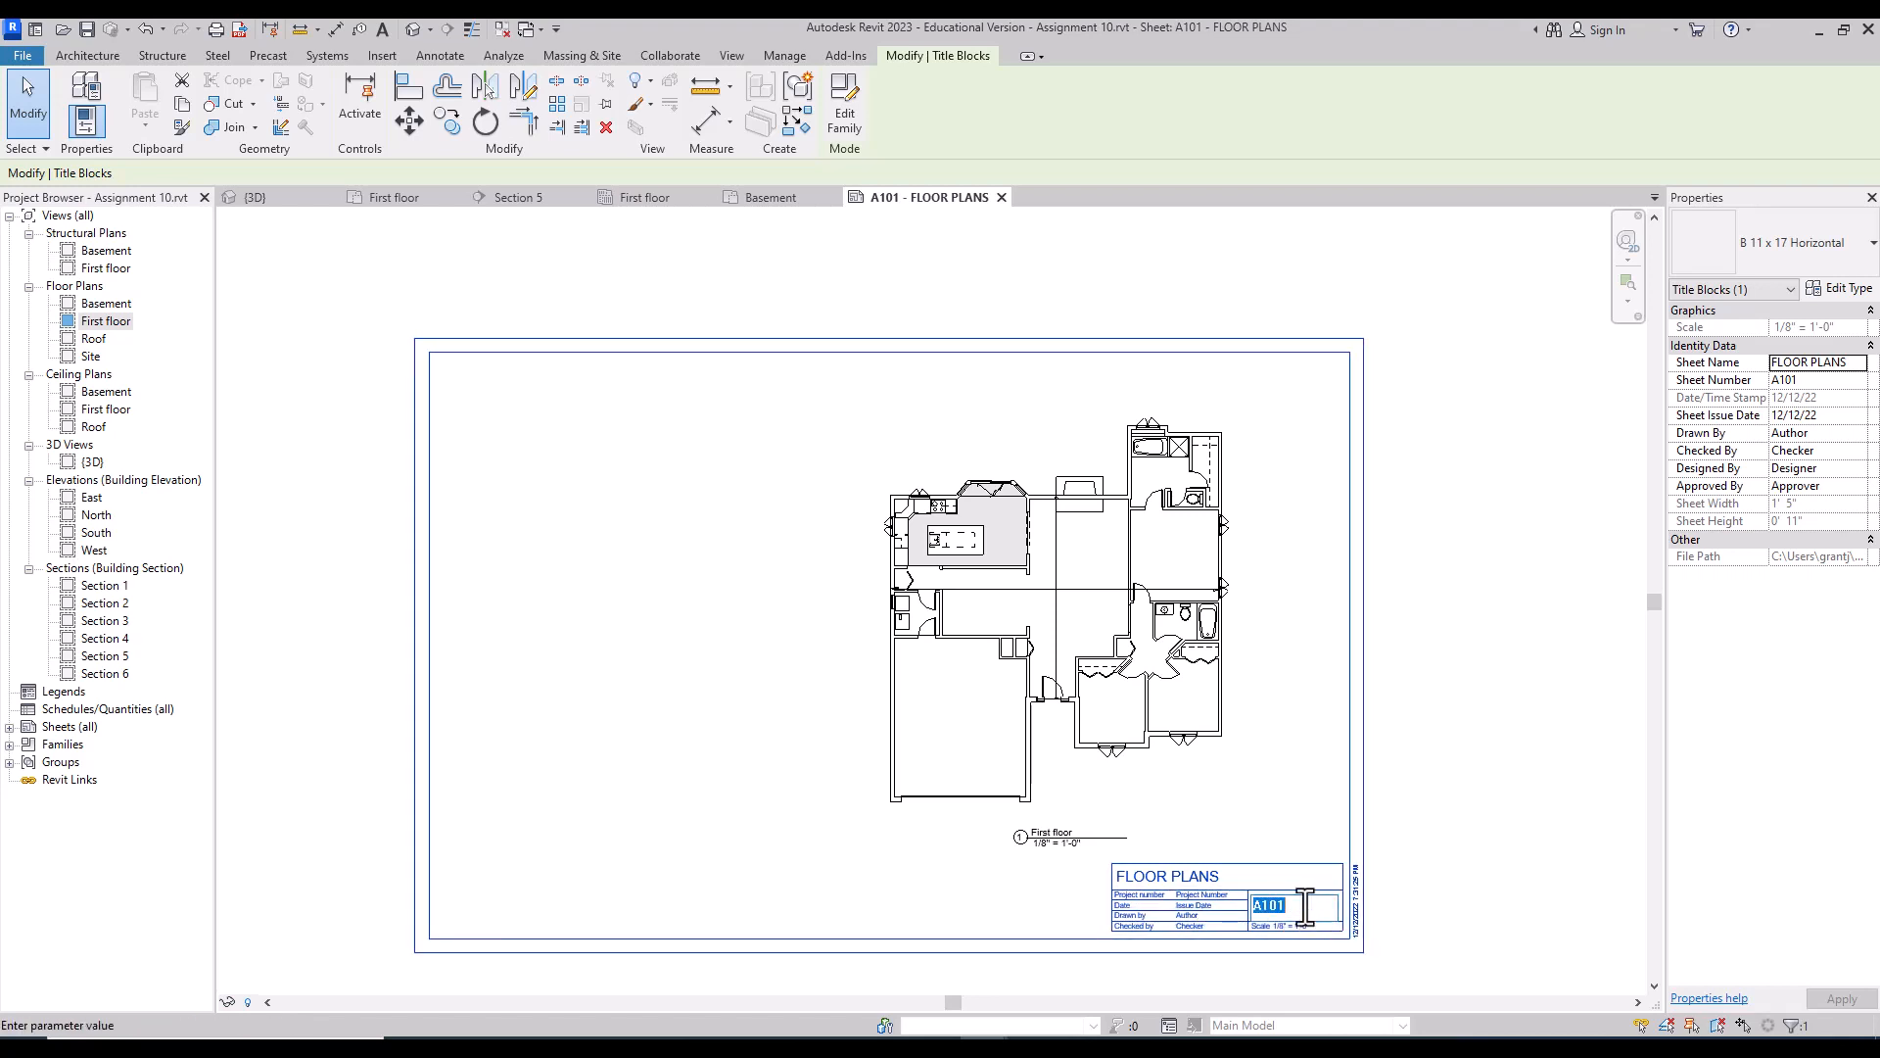
pyautogui.write('A')
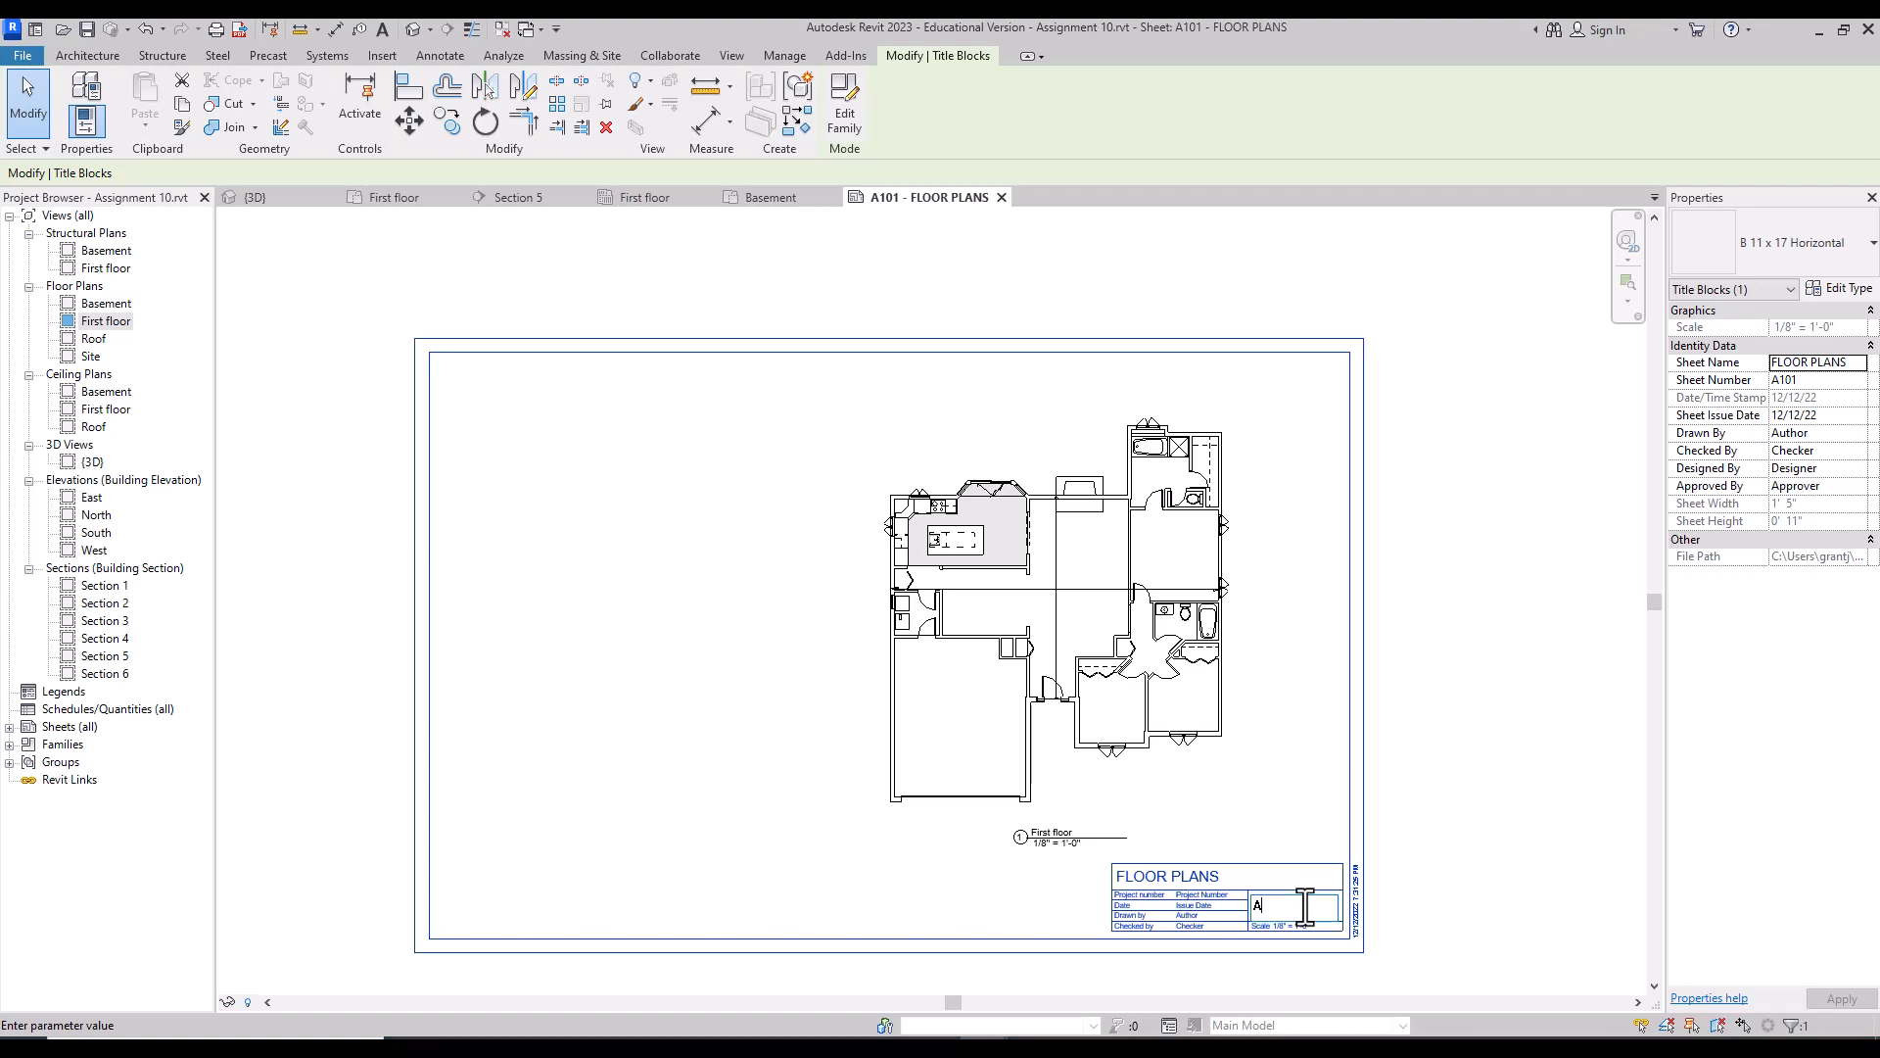
pyautogui.write('-1')
pyautogui.press('Return')
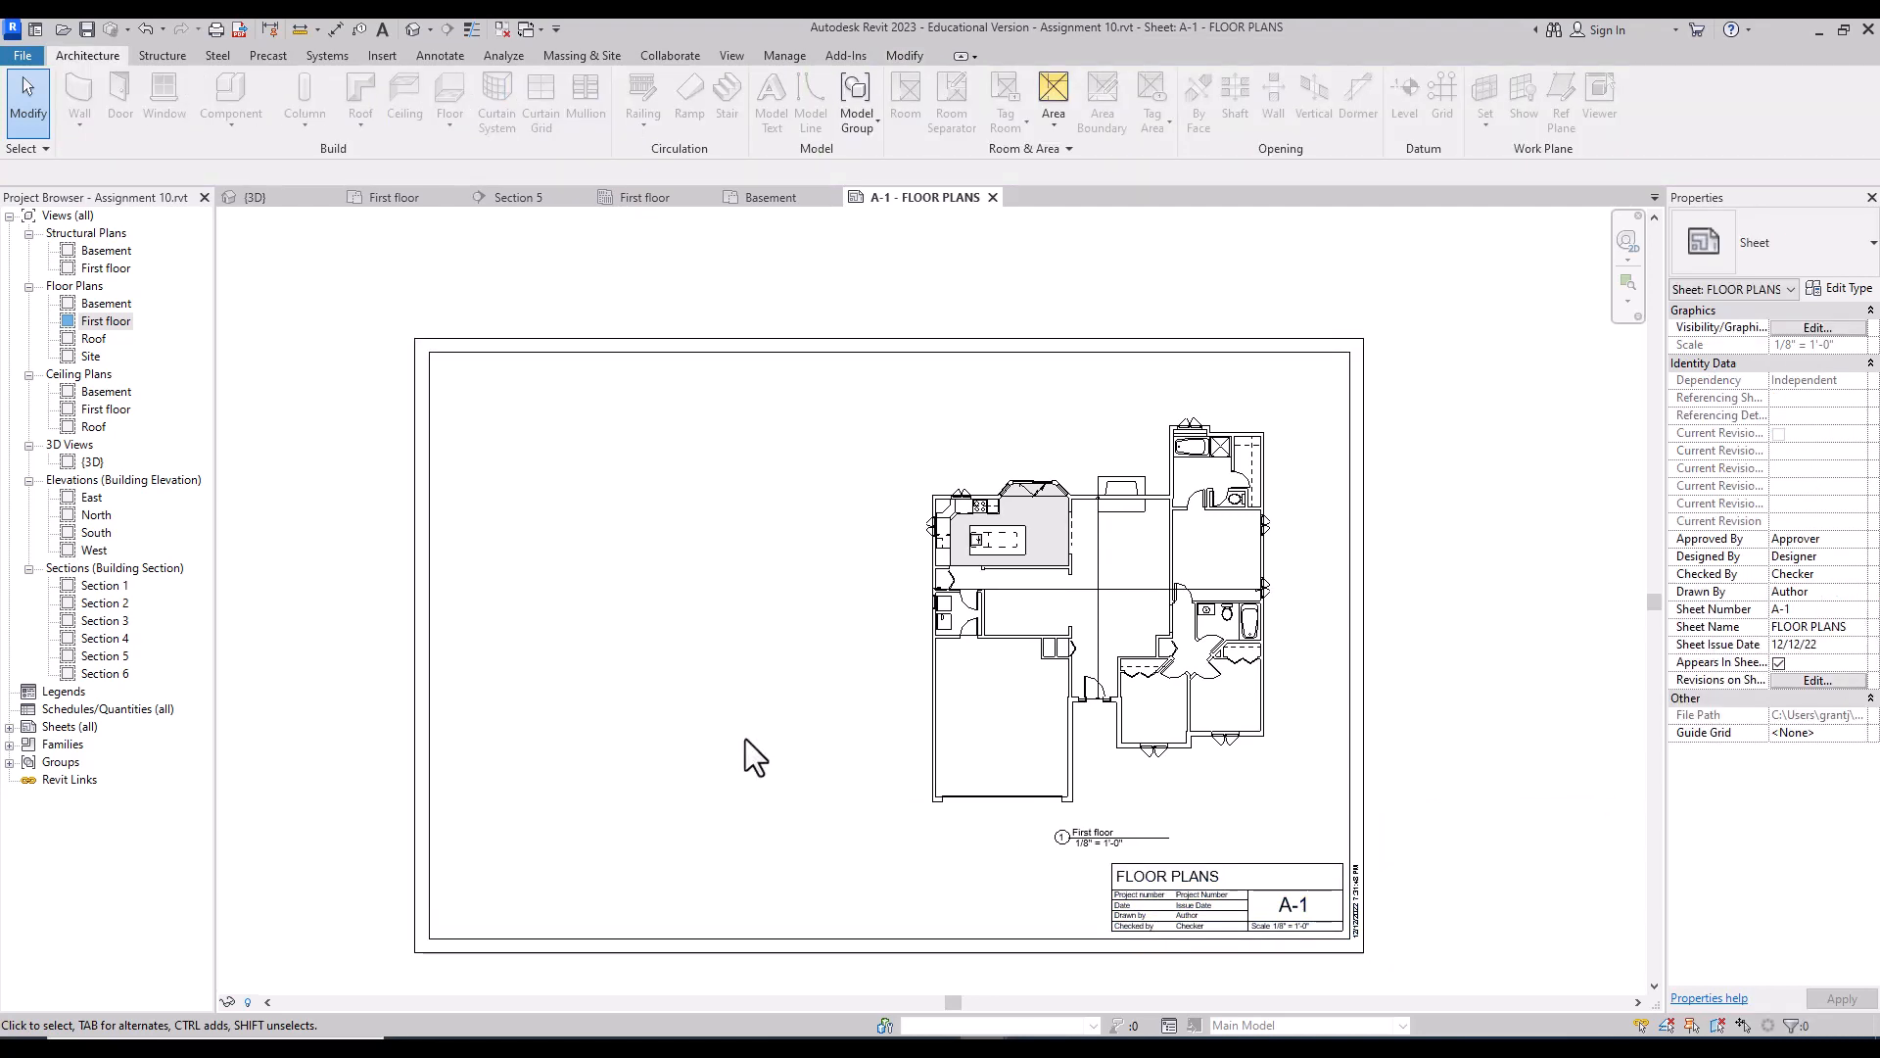
# Step: Place the Basement floor plan on sheet A-1, left of the first floor plan
pyautogui.click(116, 305)
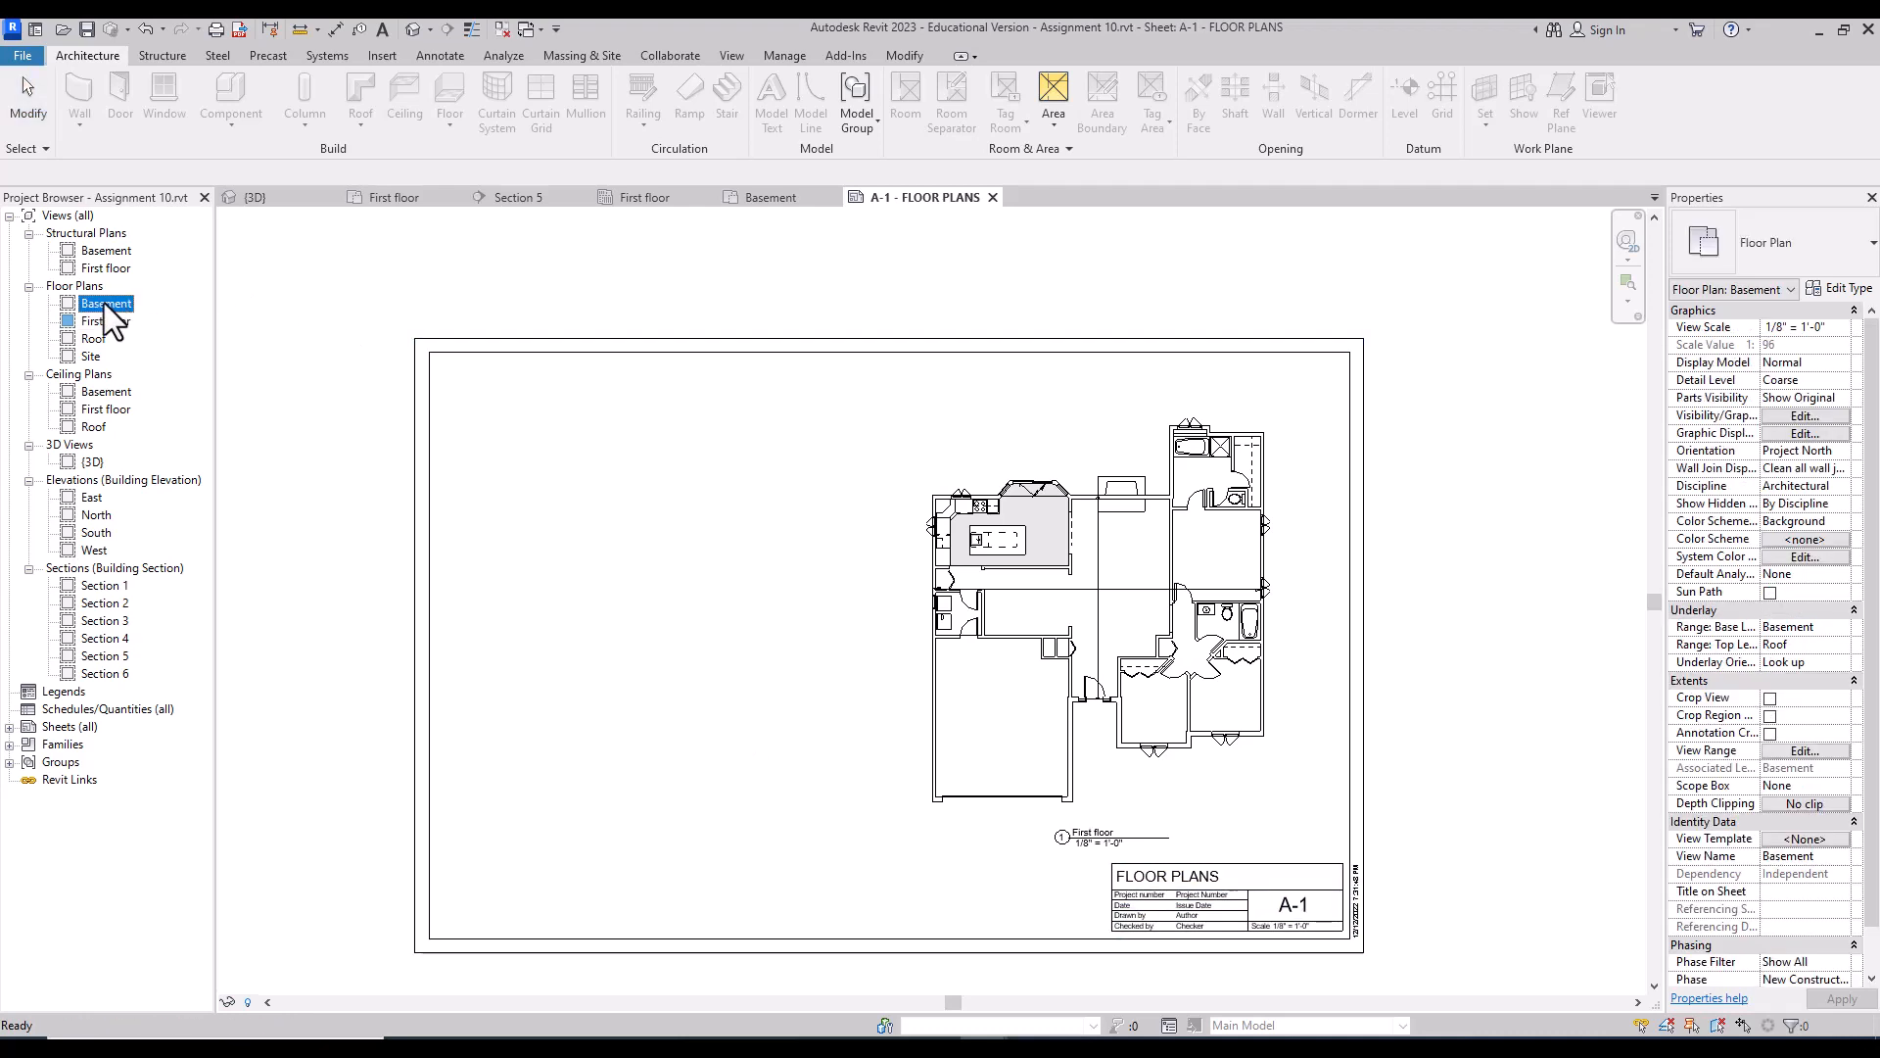
pyautogui.moveTo(106, 305); pyautogui.dragTo(699, 663)
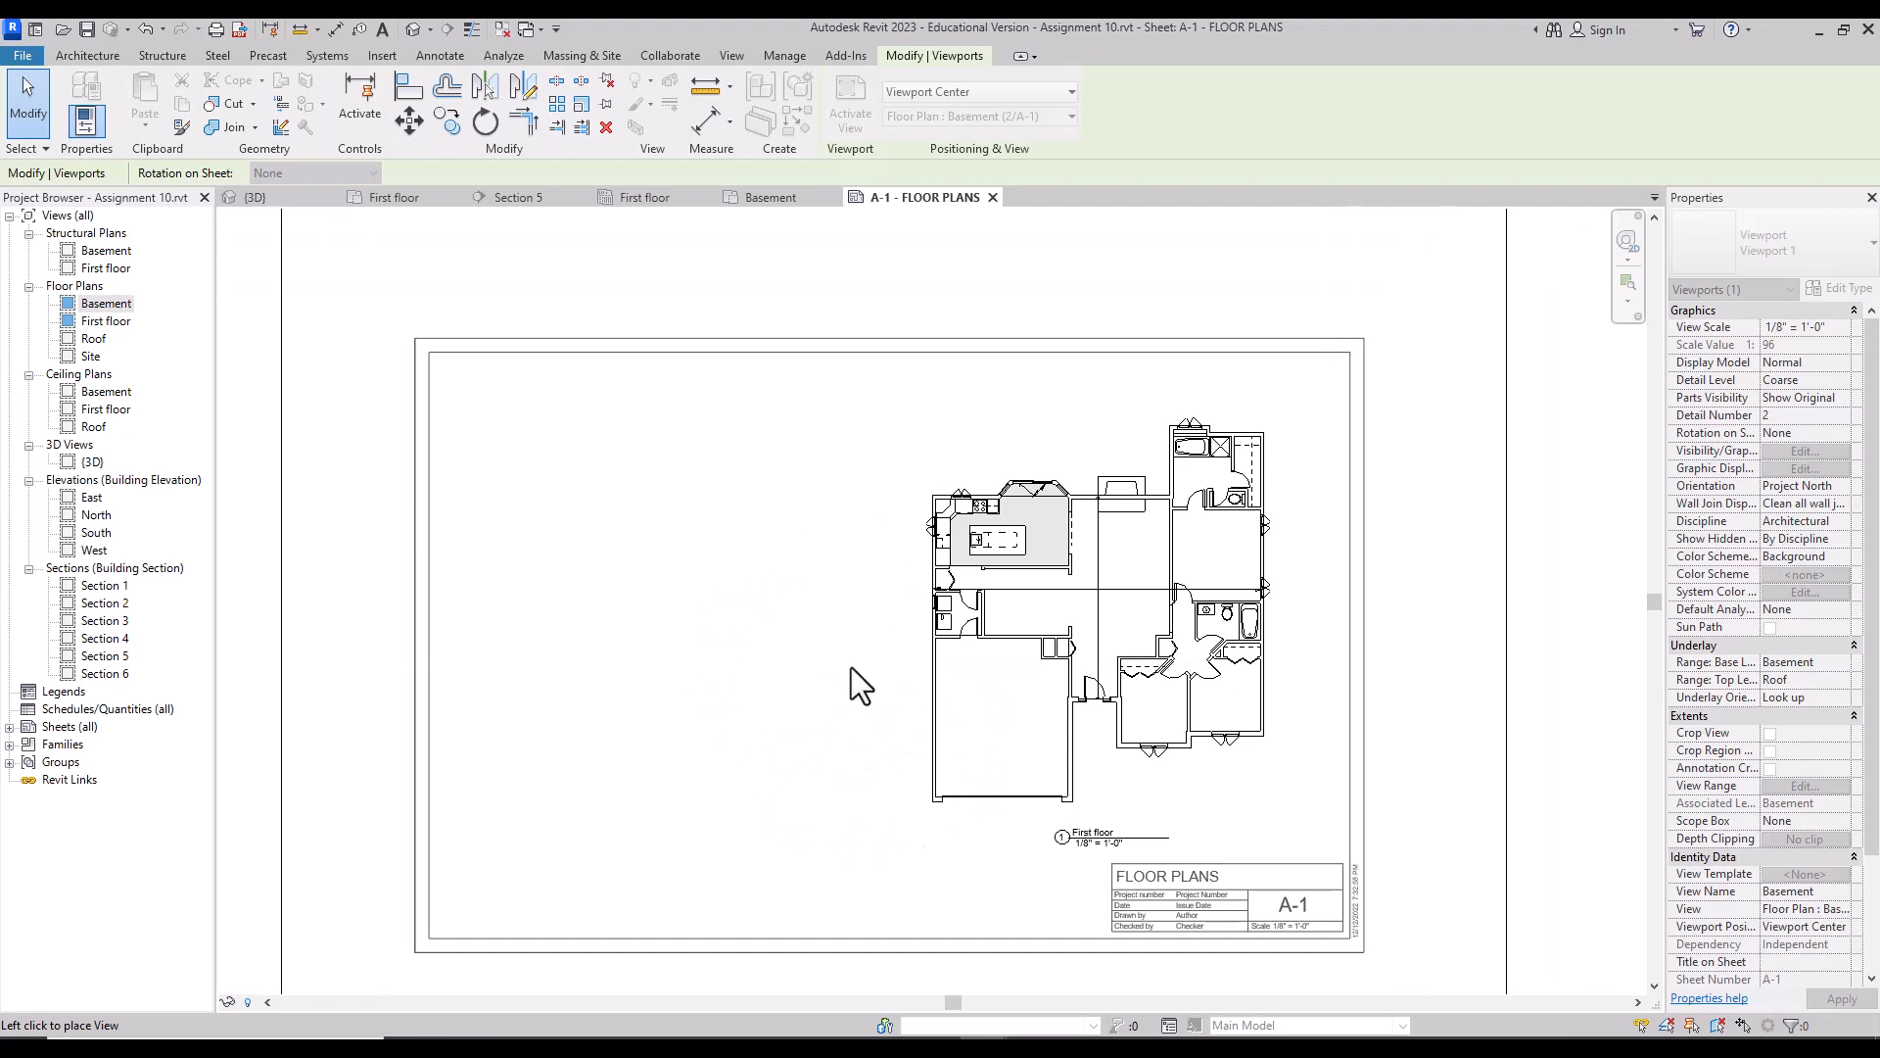
pyautogui.click(803, 618)
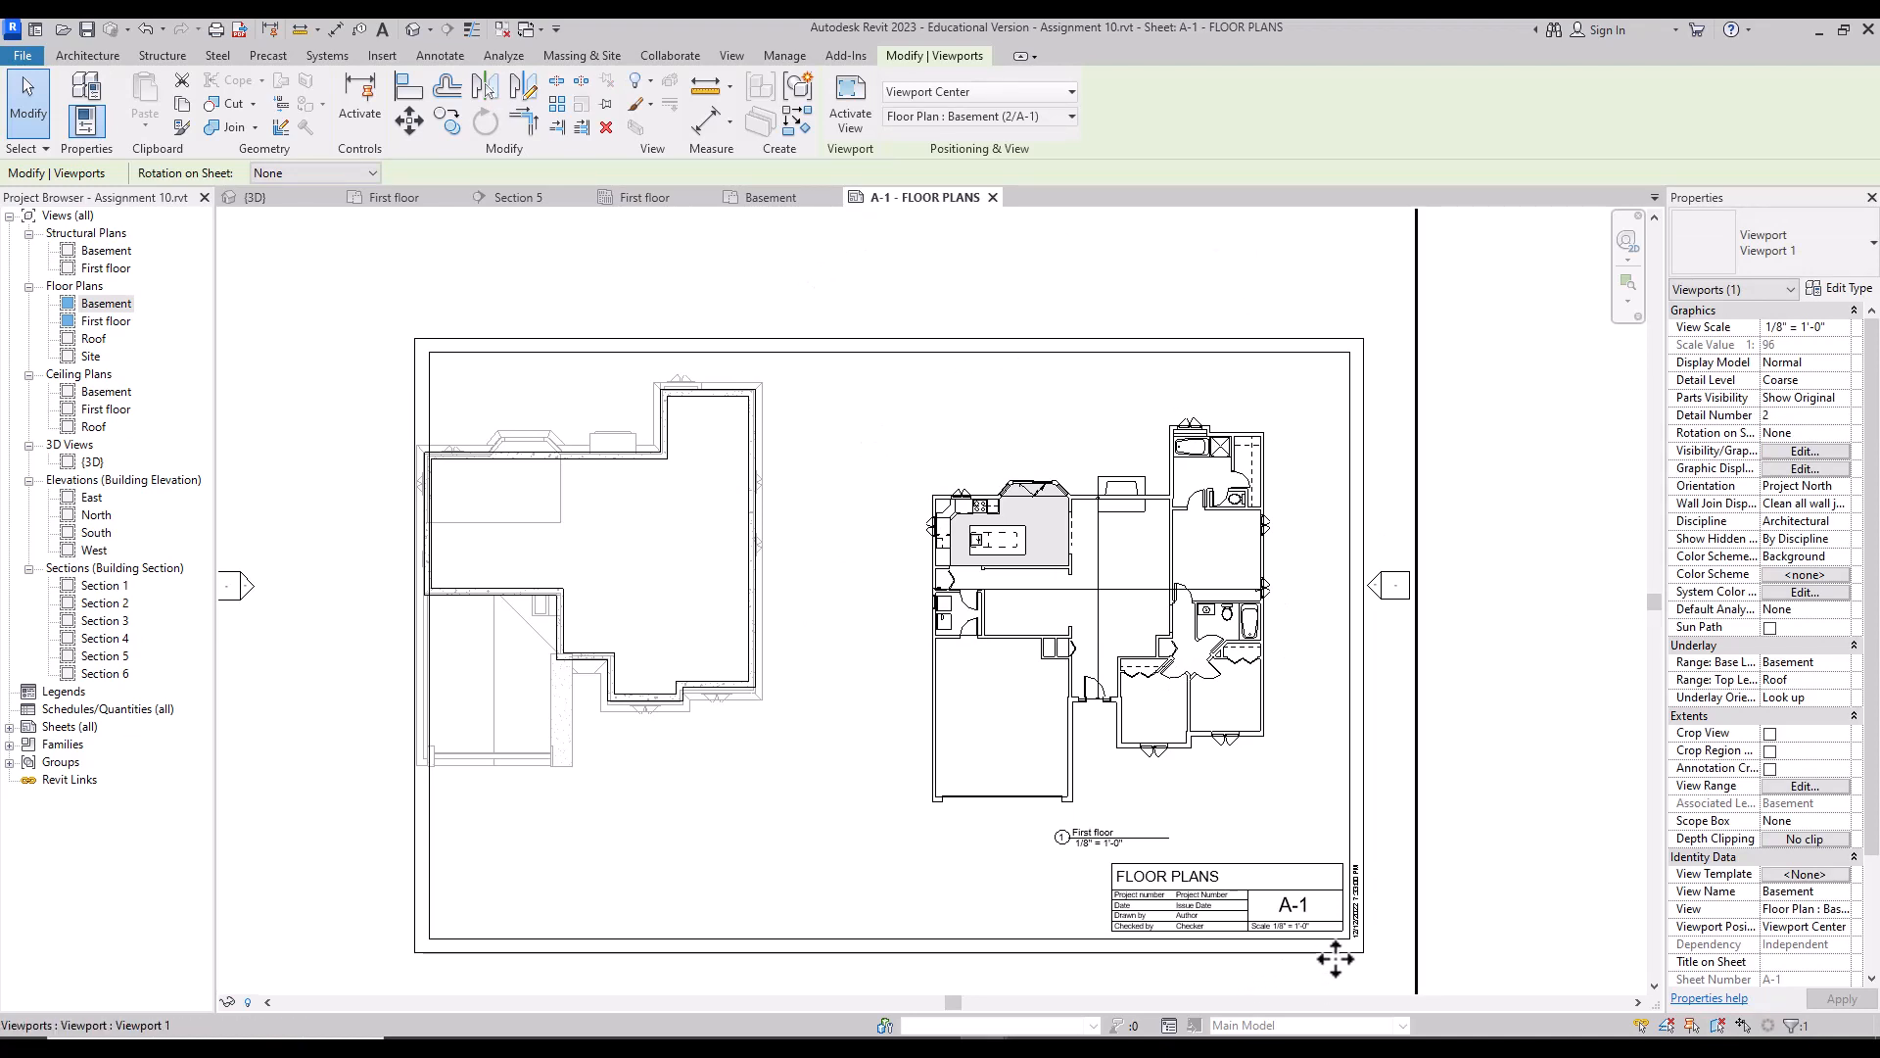
pyautogui.click(1629, 241)
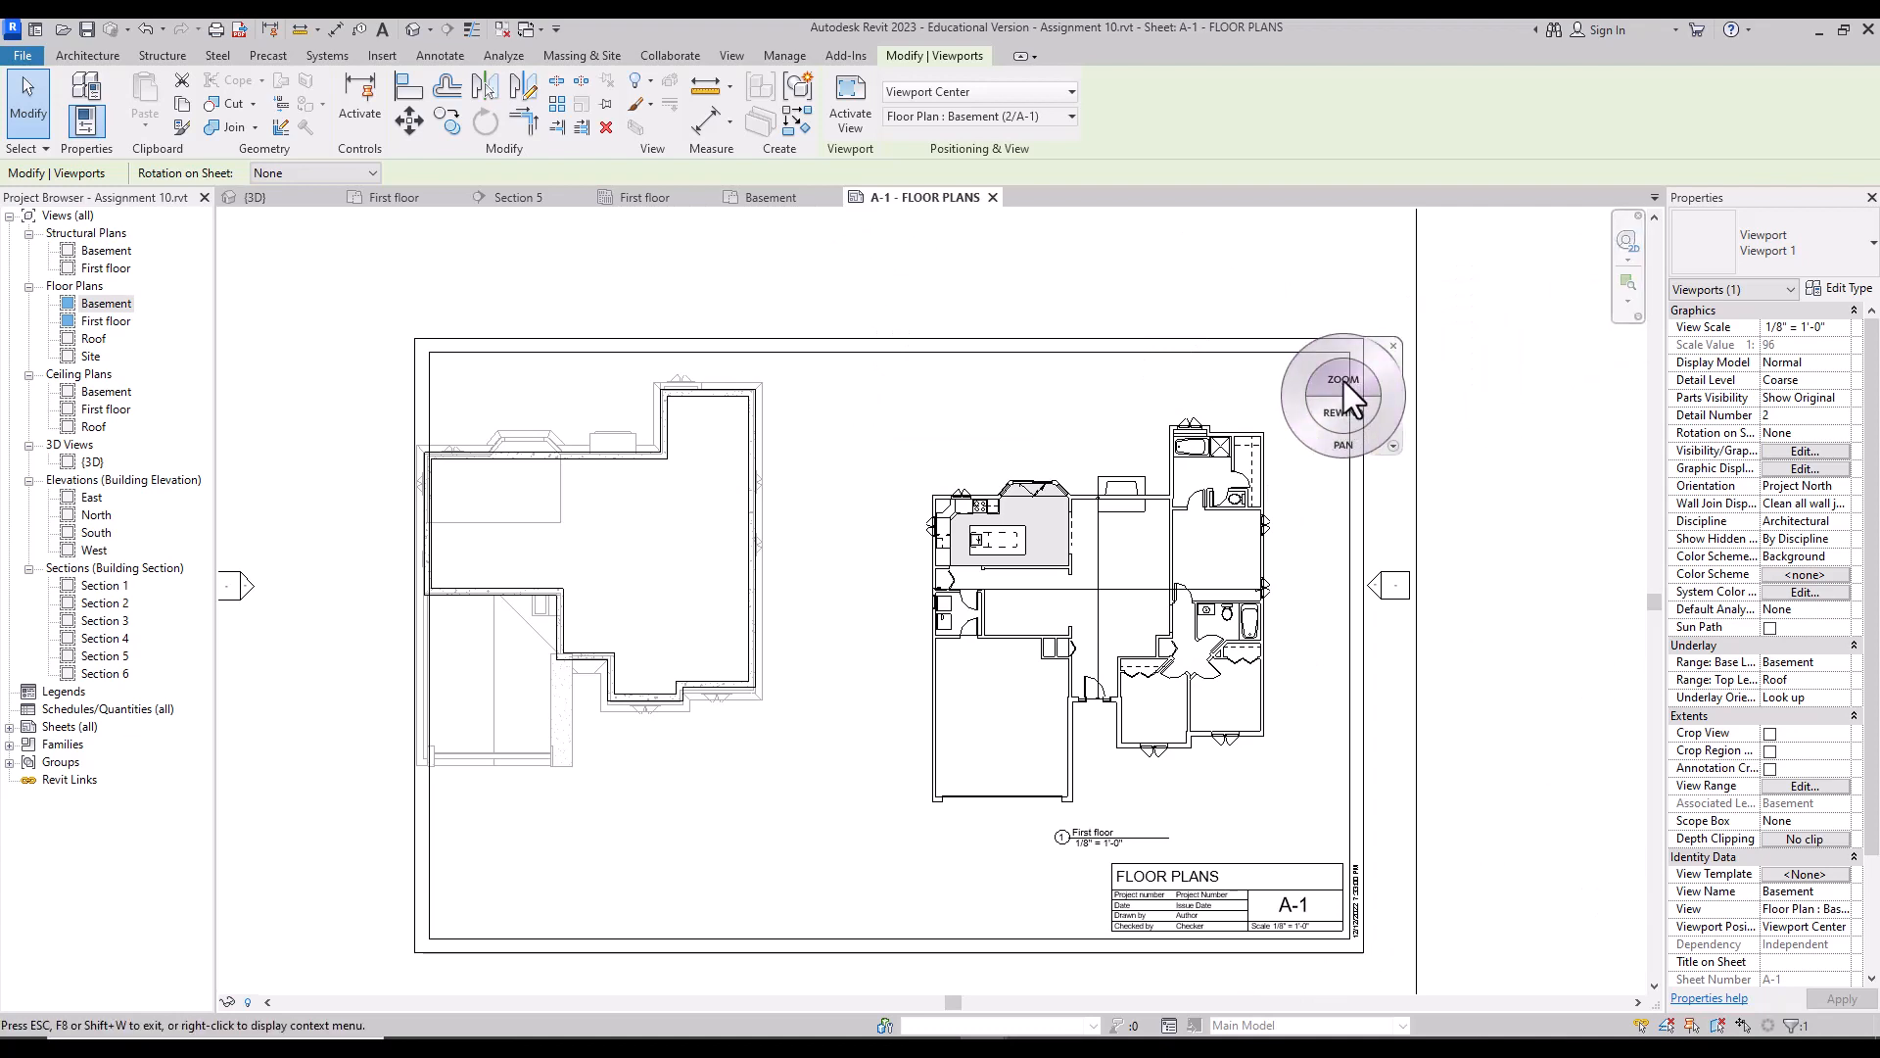
pyautogui.moveTo(1345, 386); pyautogui.dragTo(1347, 416)
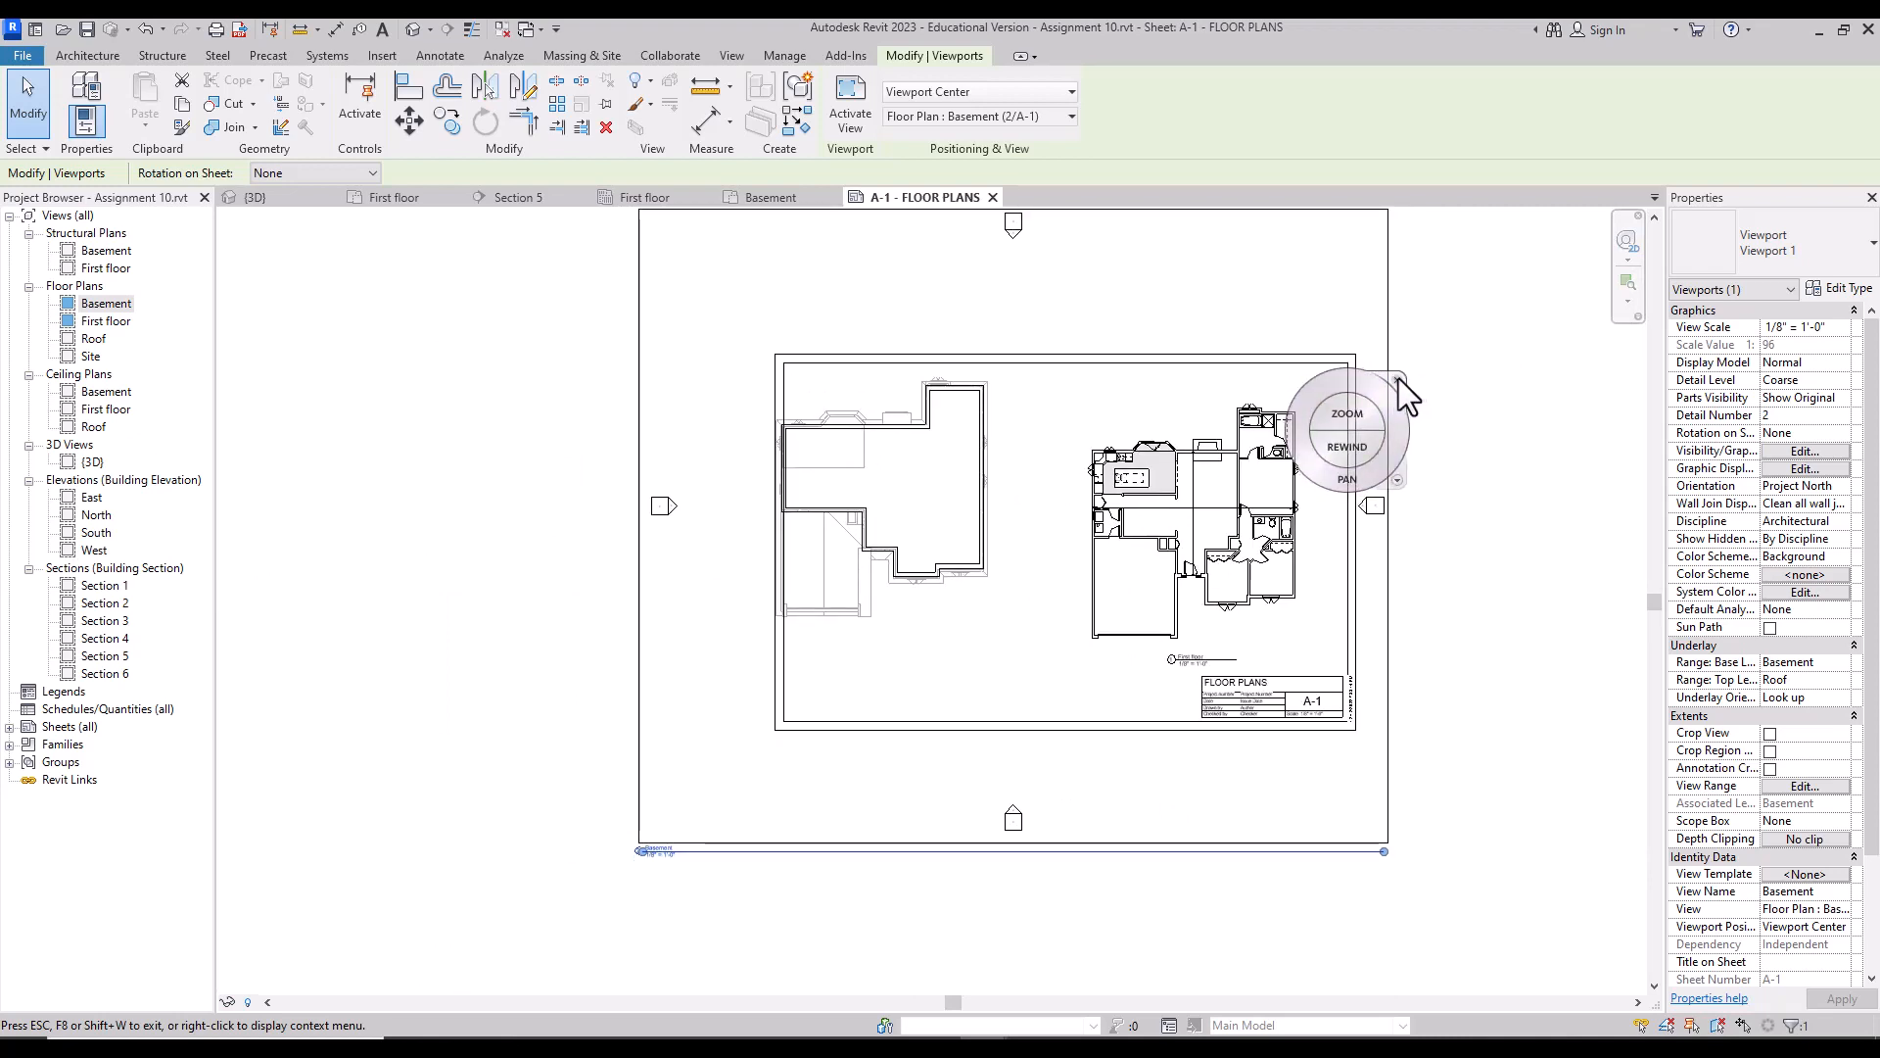
pyautogui.moveTo(1354, 473); pyautogui.dragTo(1320, 537)
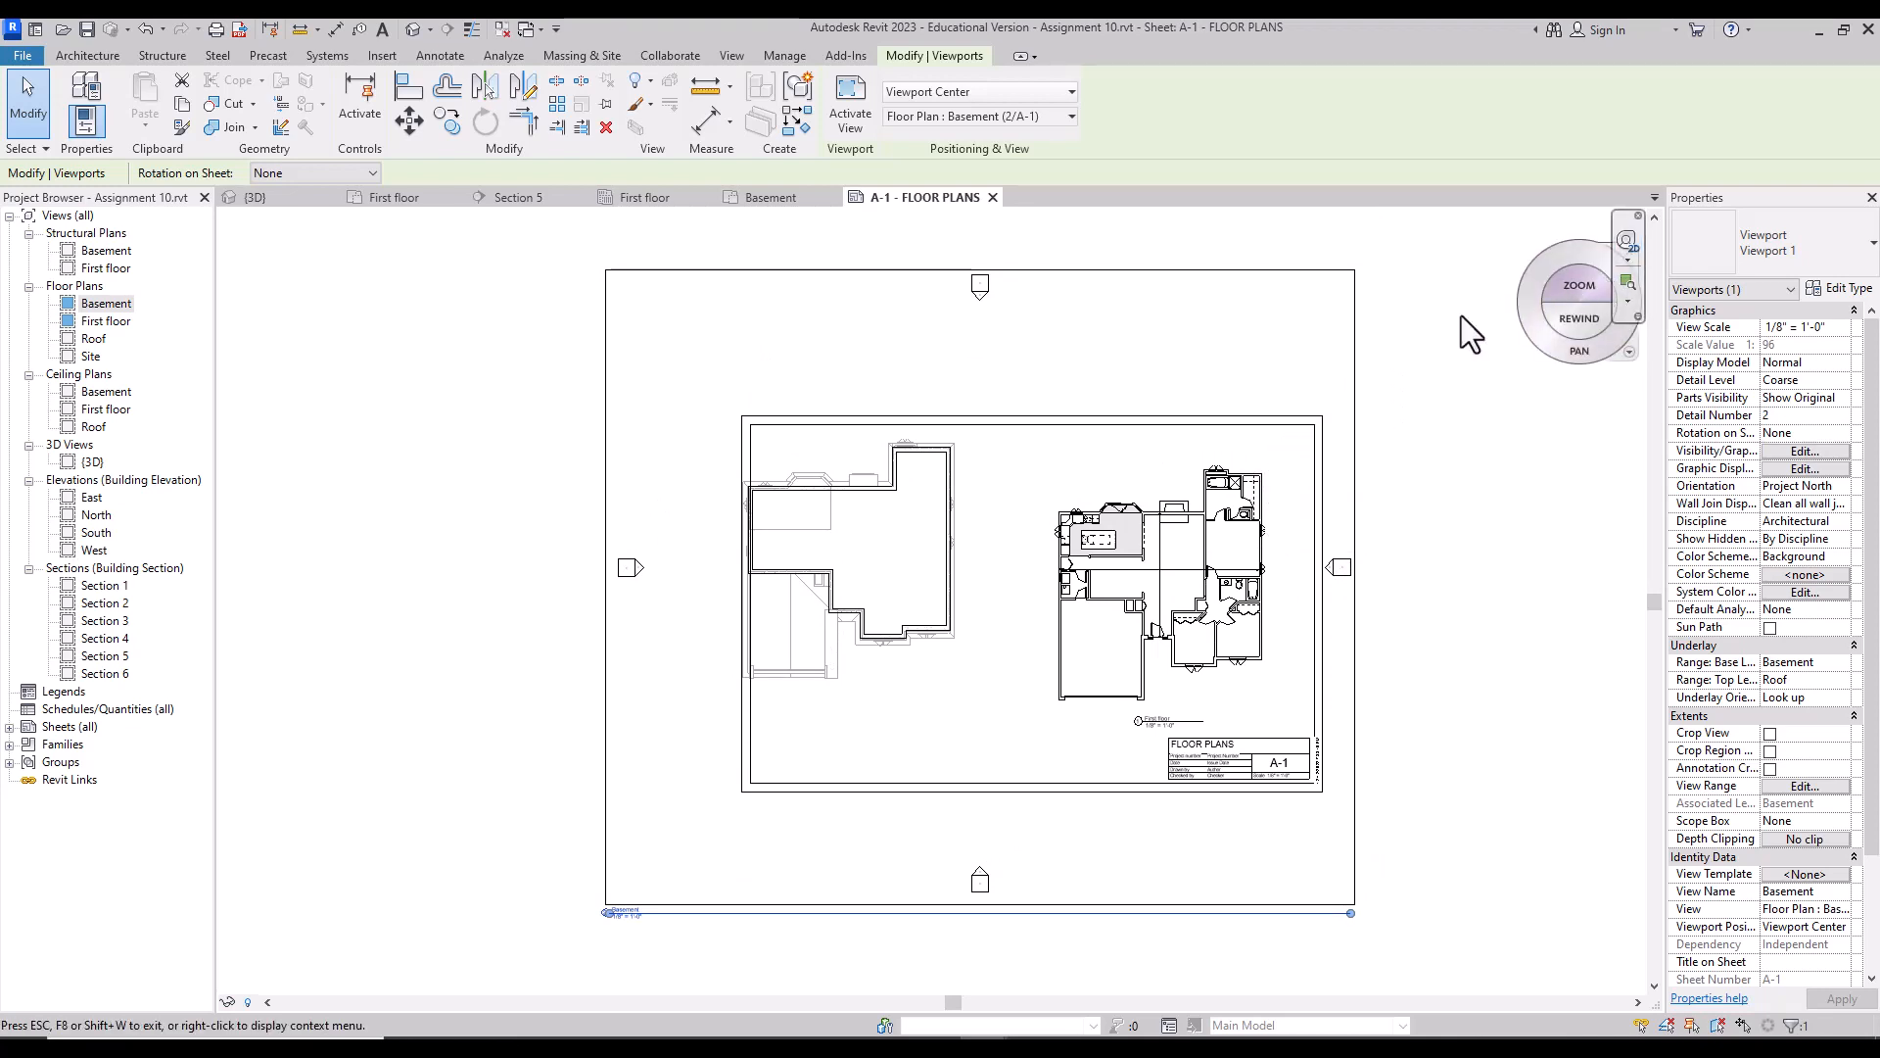
pyautogui.click(1532, 268)
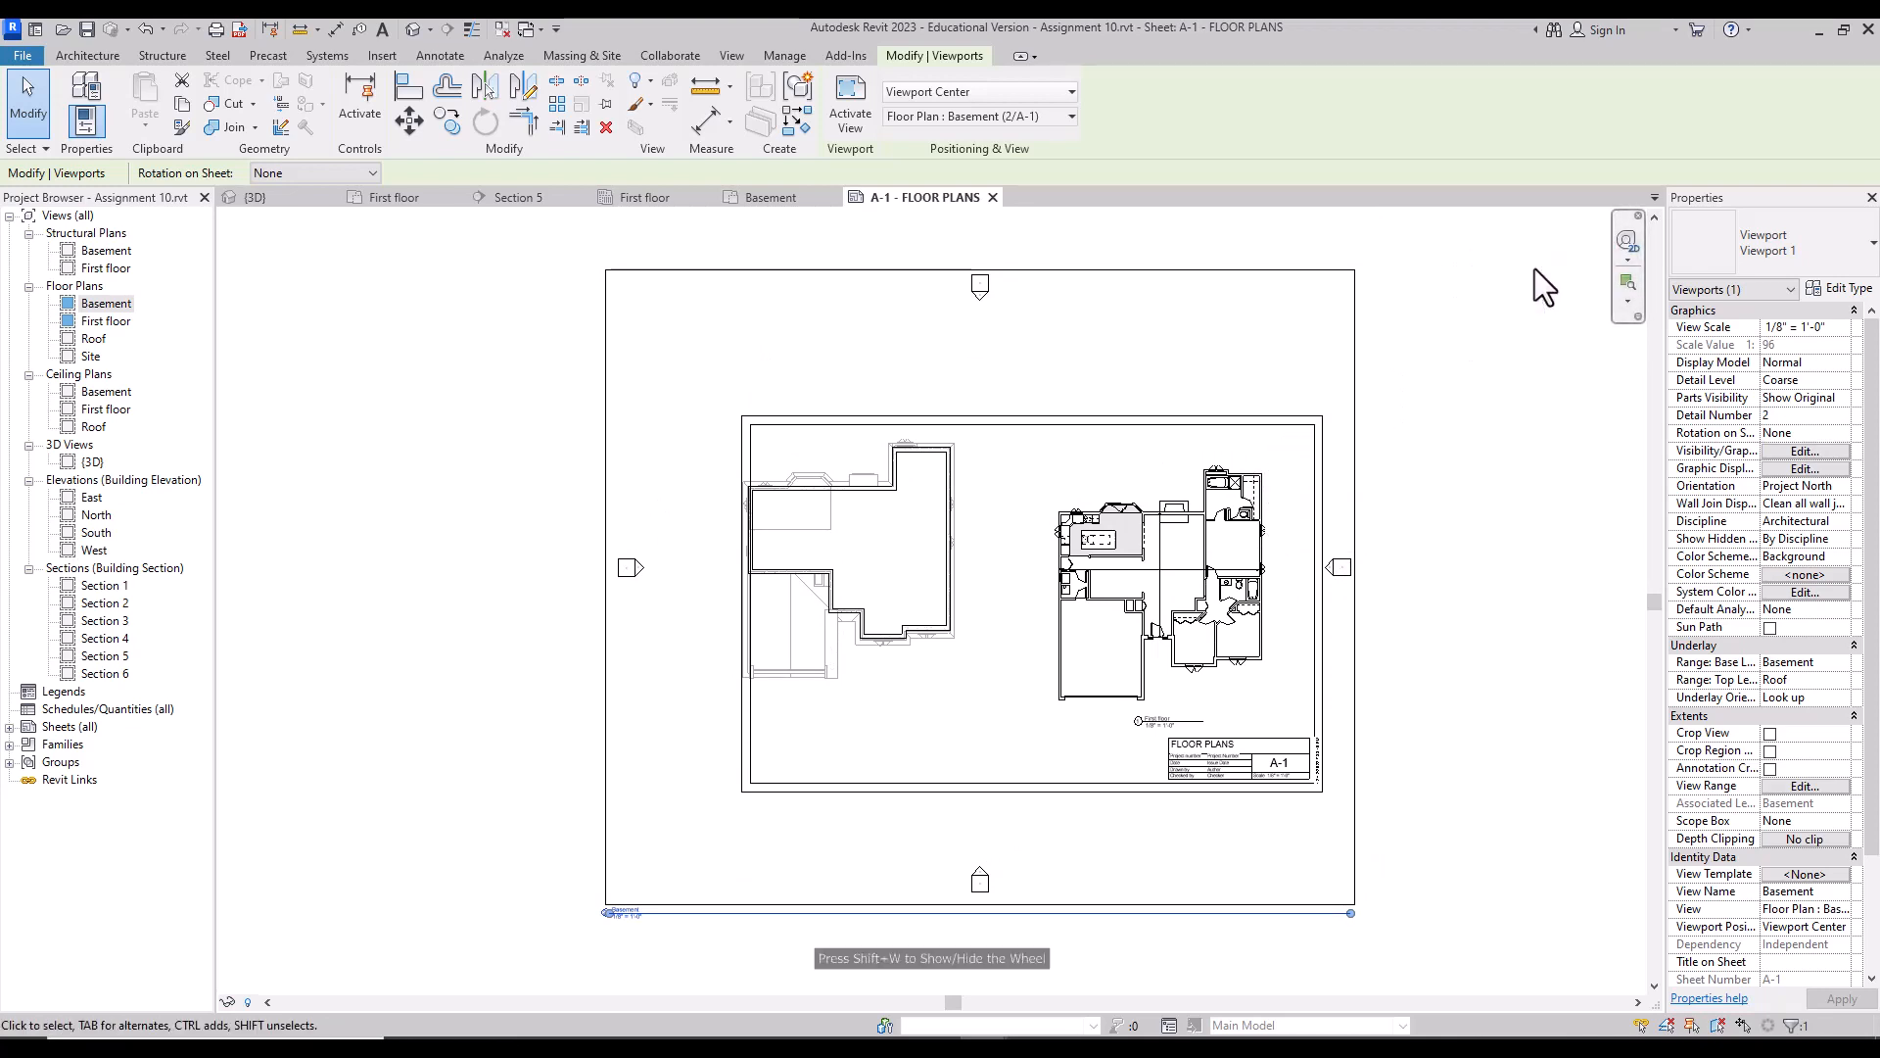
# Step: Hide the elevation marker category inside the Basement viewport
pyautogui.doubleClick(1116, 326)
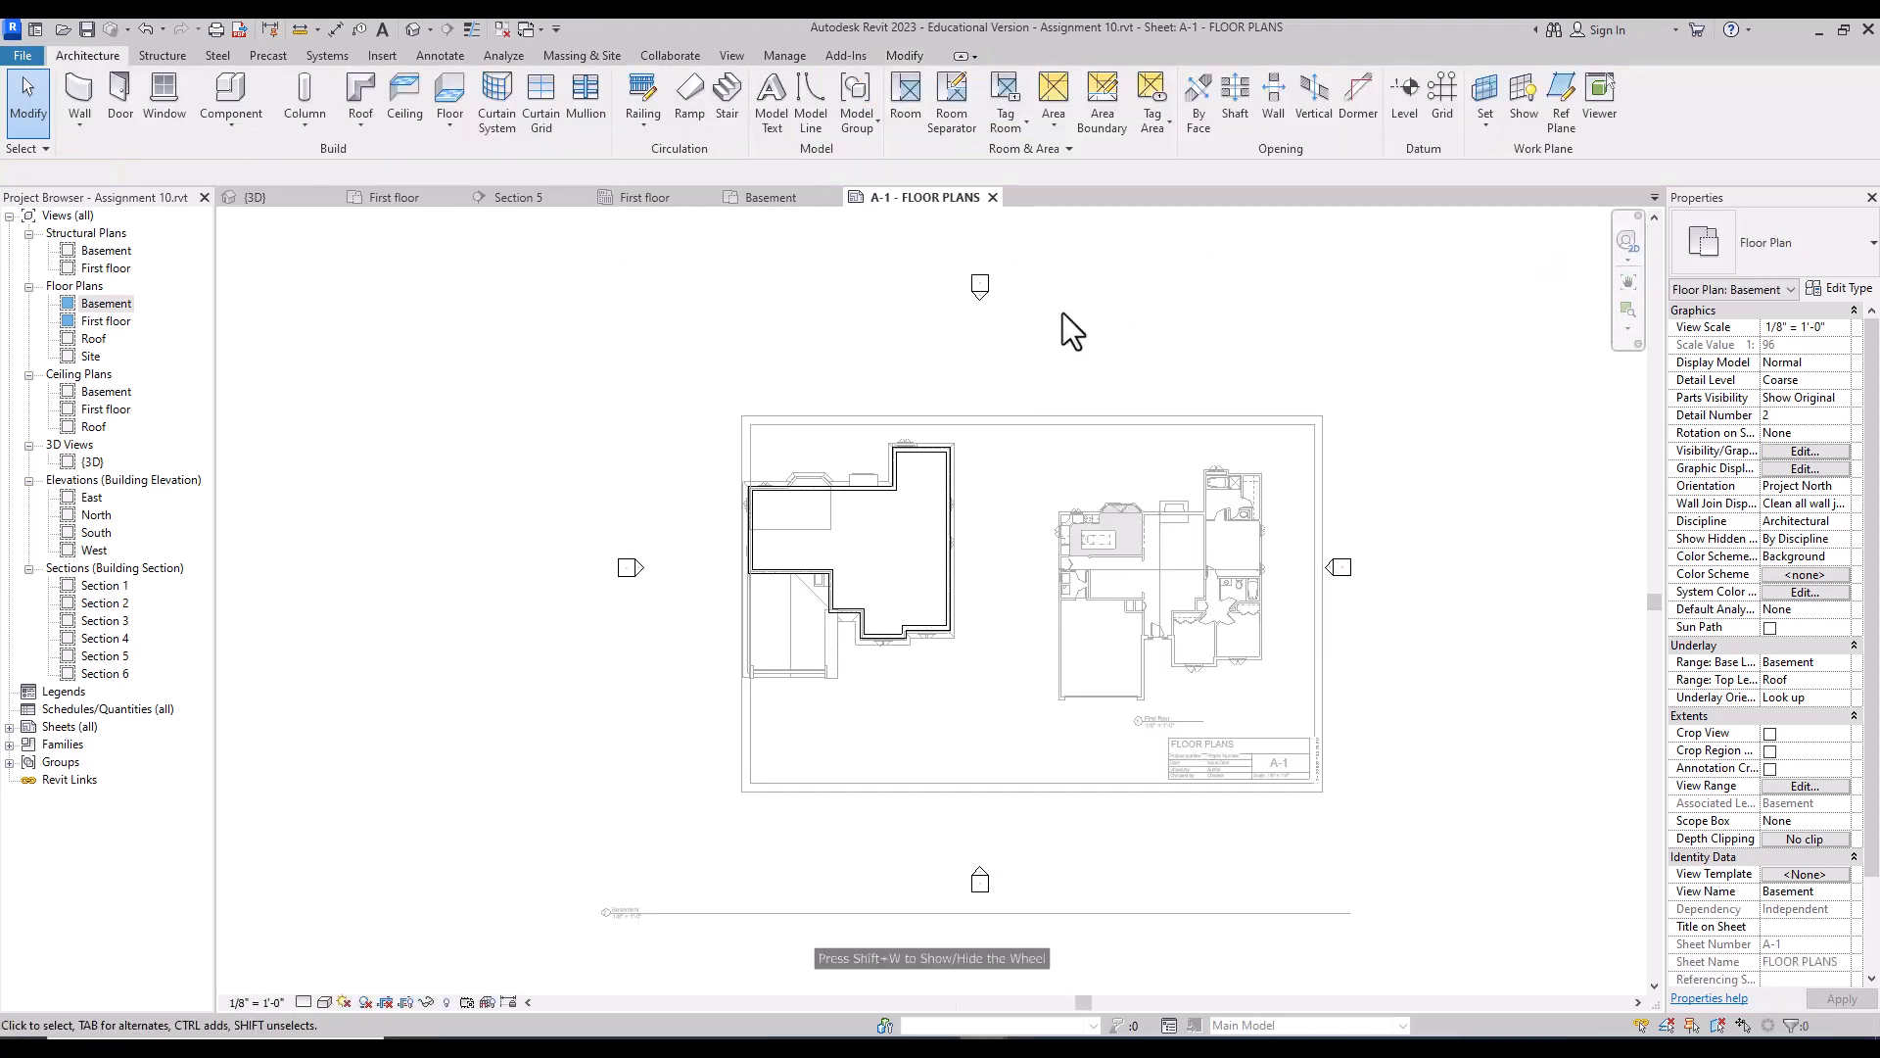
pyautogui.click(980, 288)
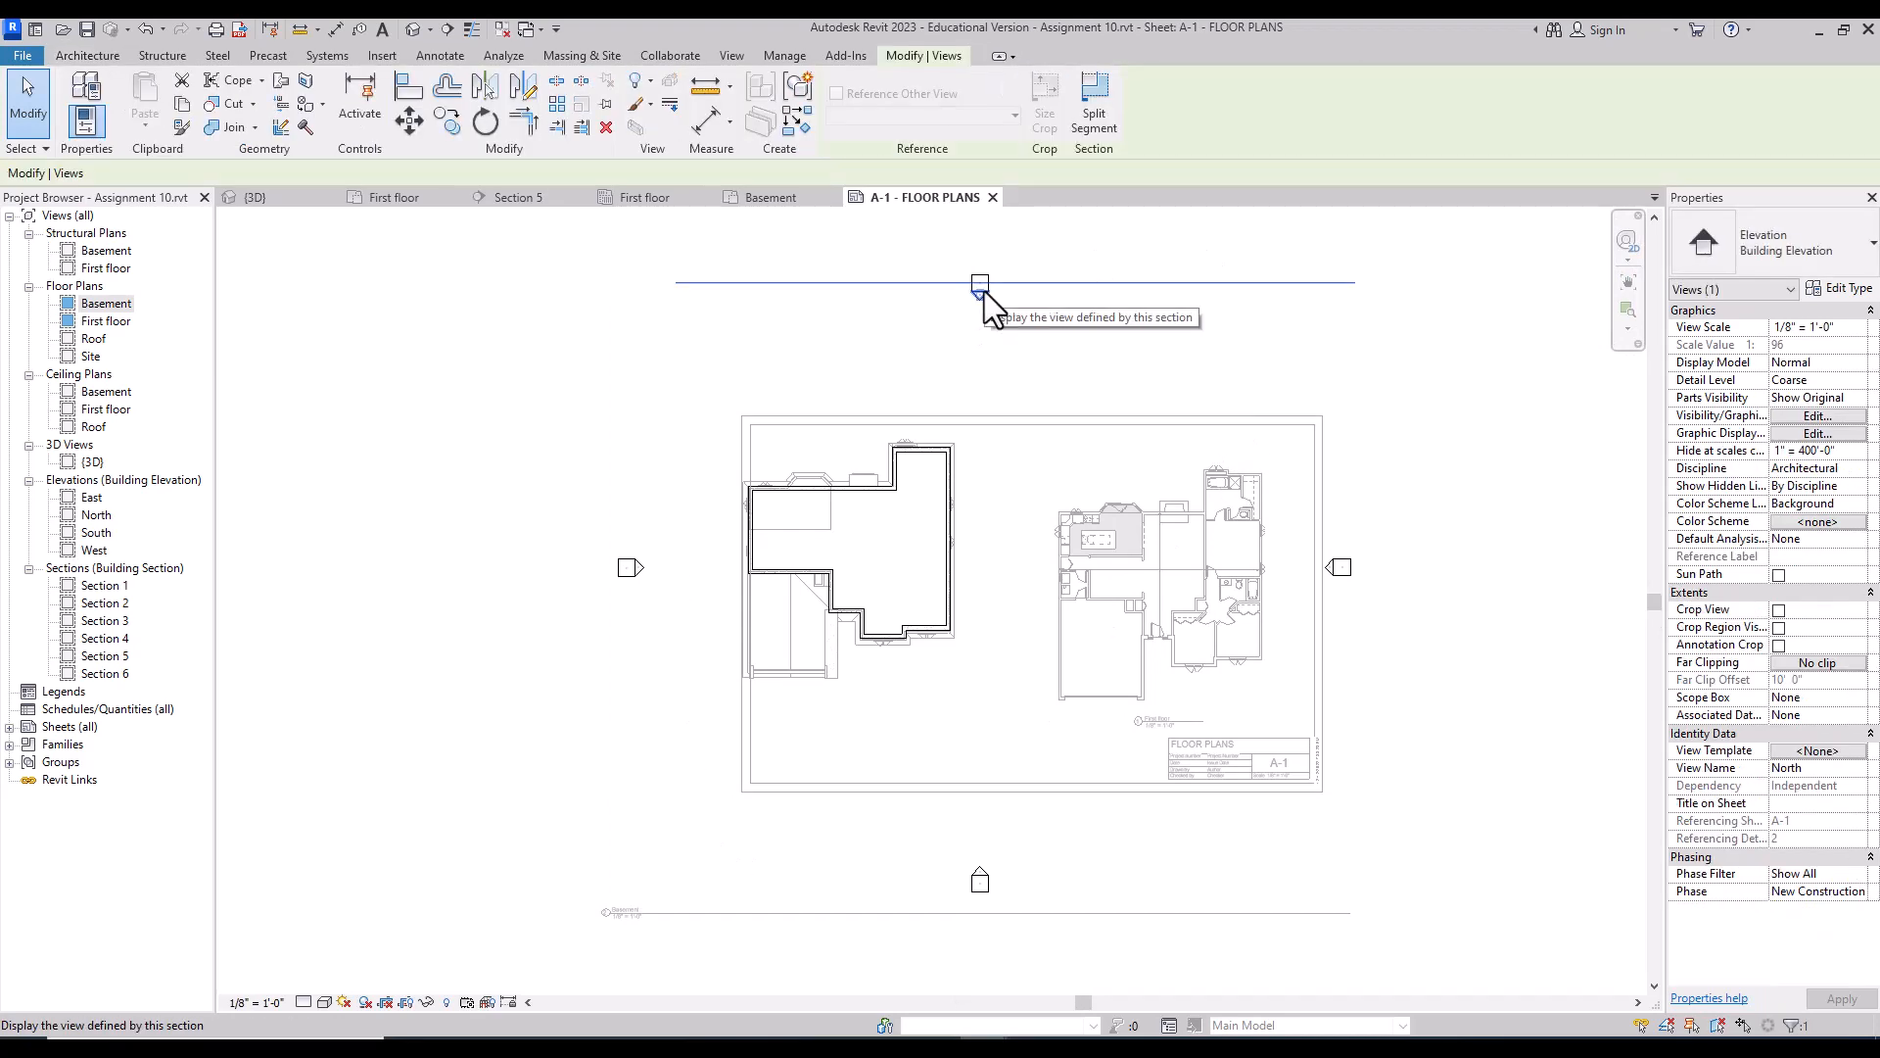
pyautogui.rightClick(984, 292)
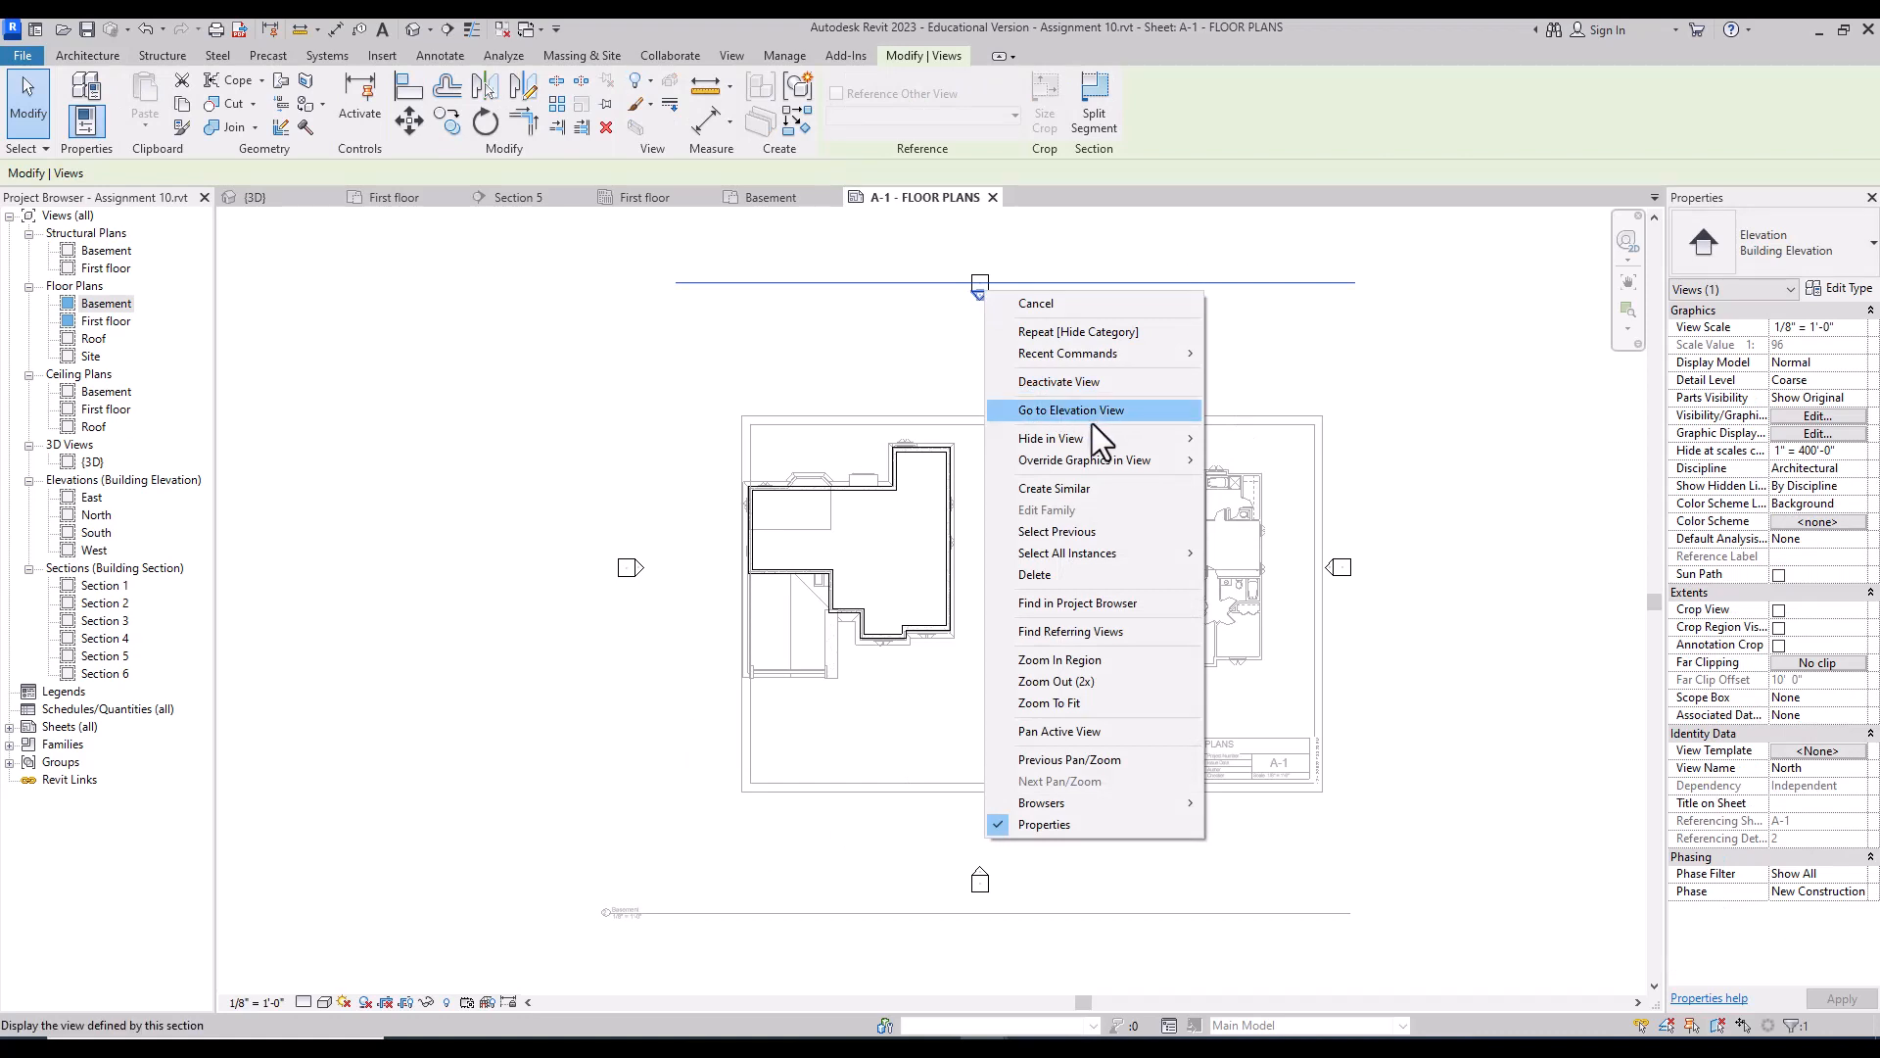
pyautogui.moveTo(1133, 440)
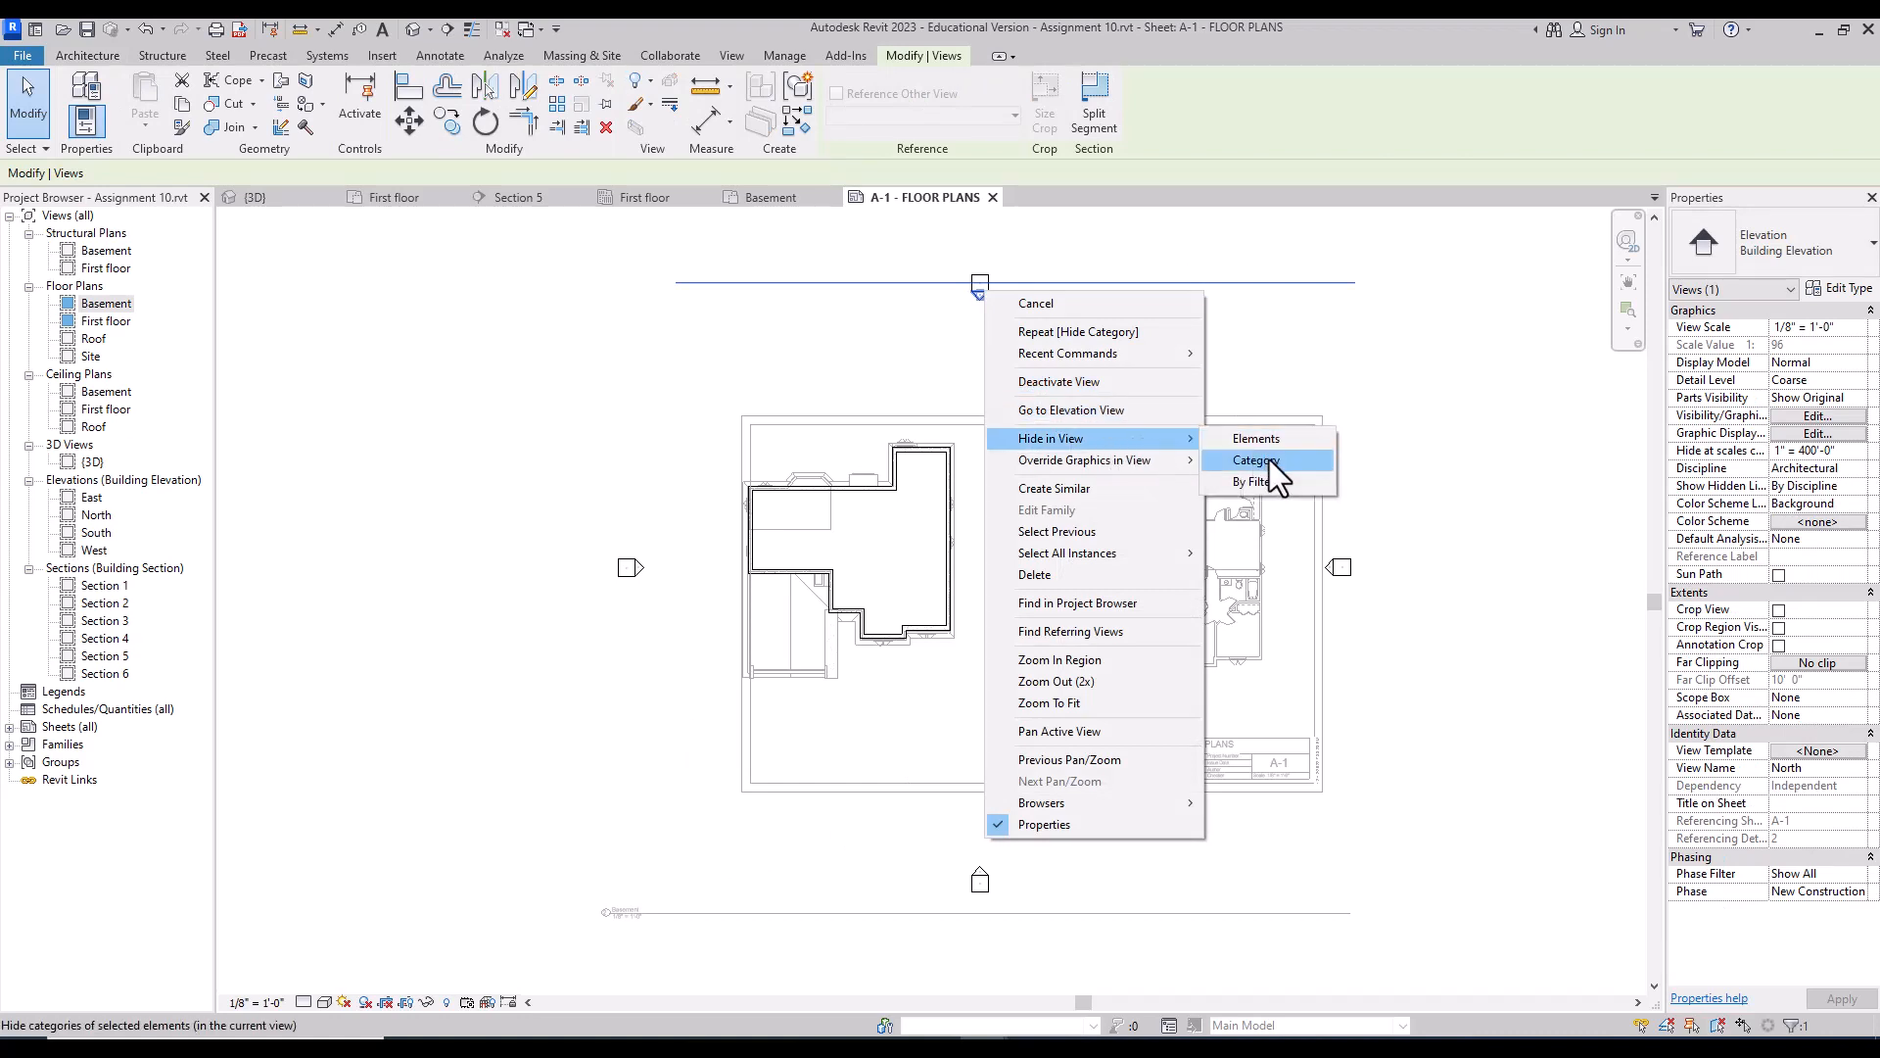
pyautogui.click(1269, 460)
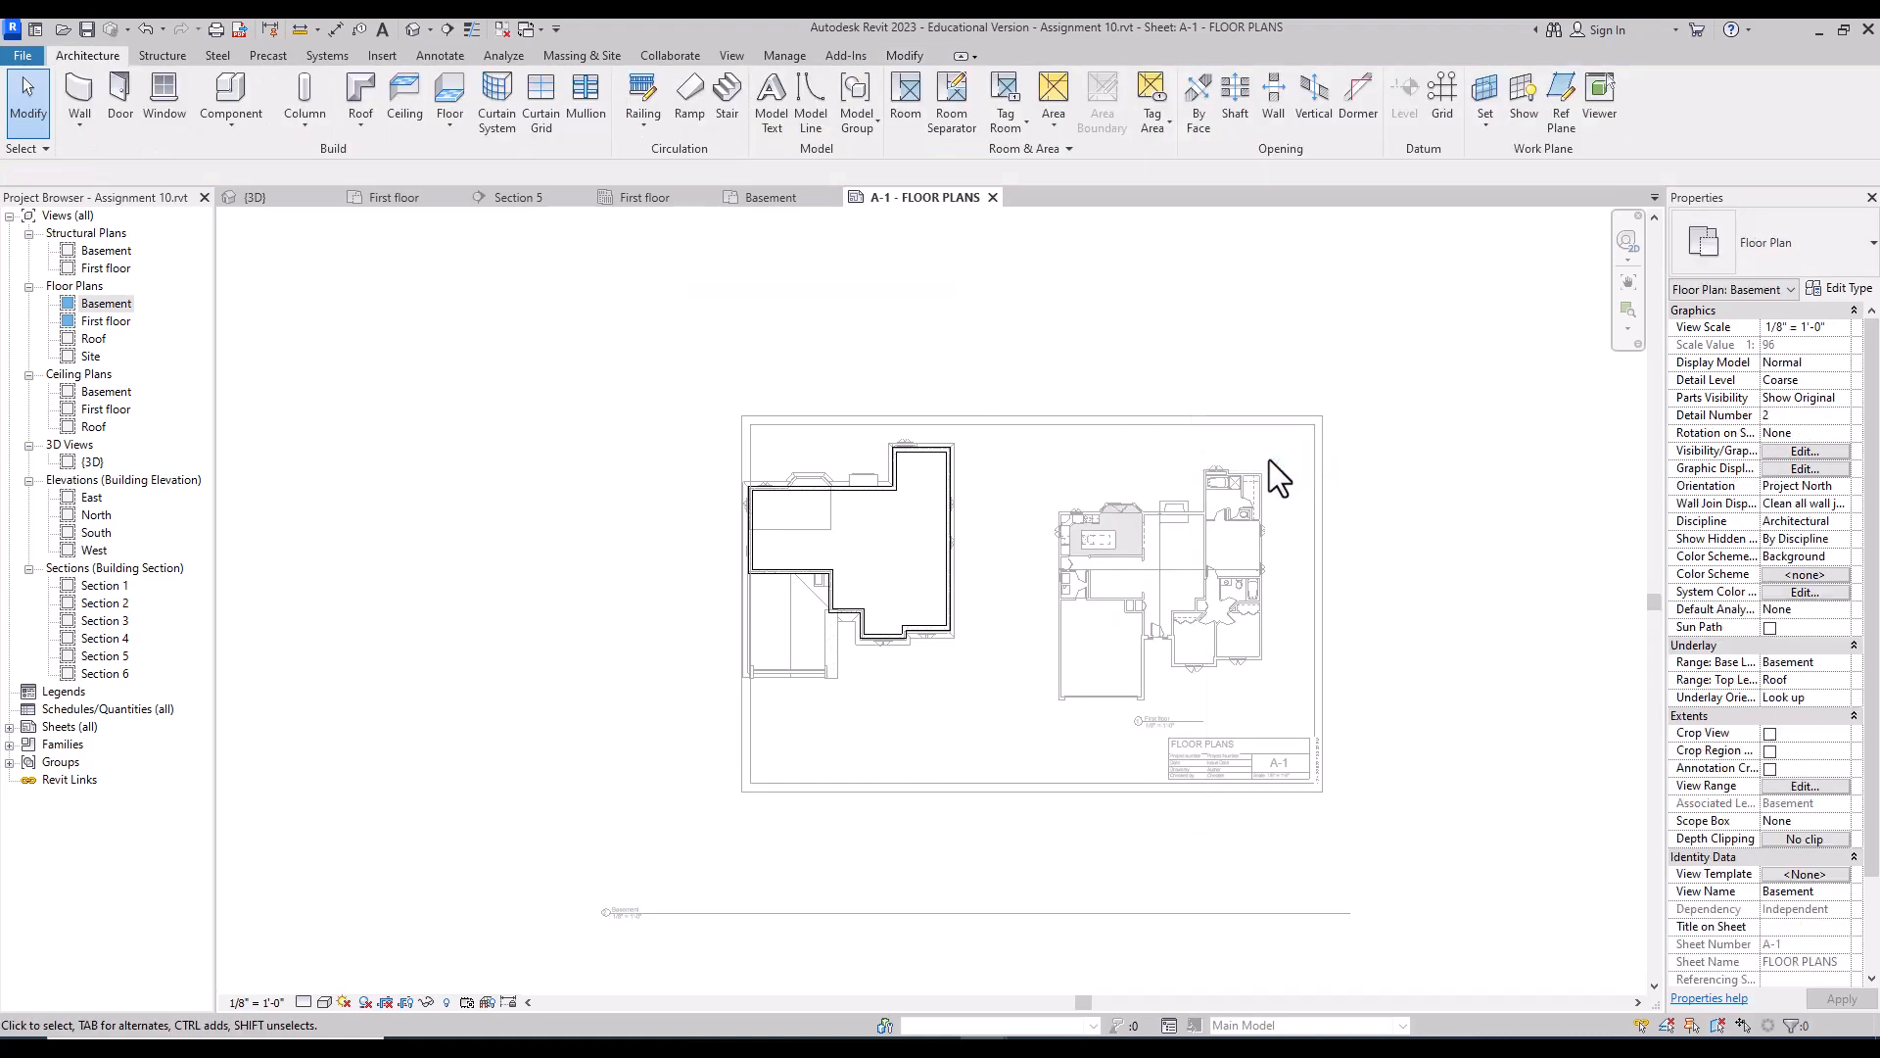
pyautogui.doubleClick(1442, 502)
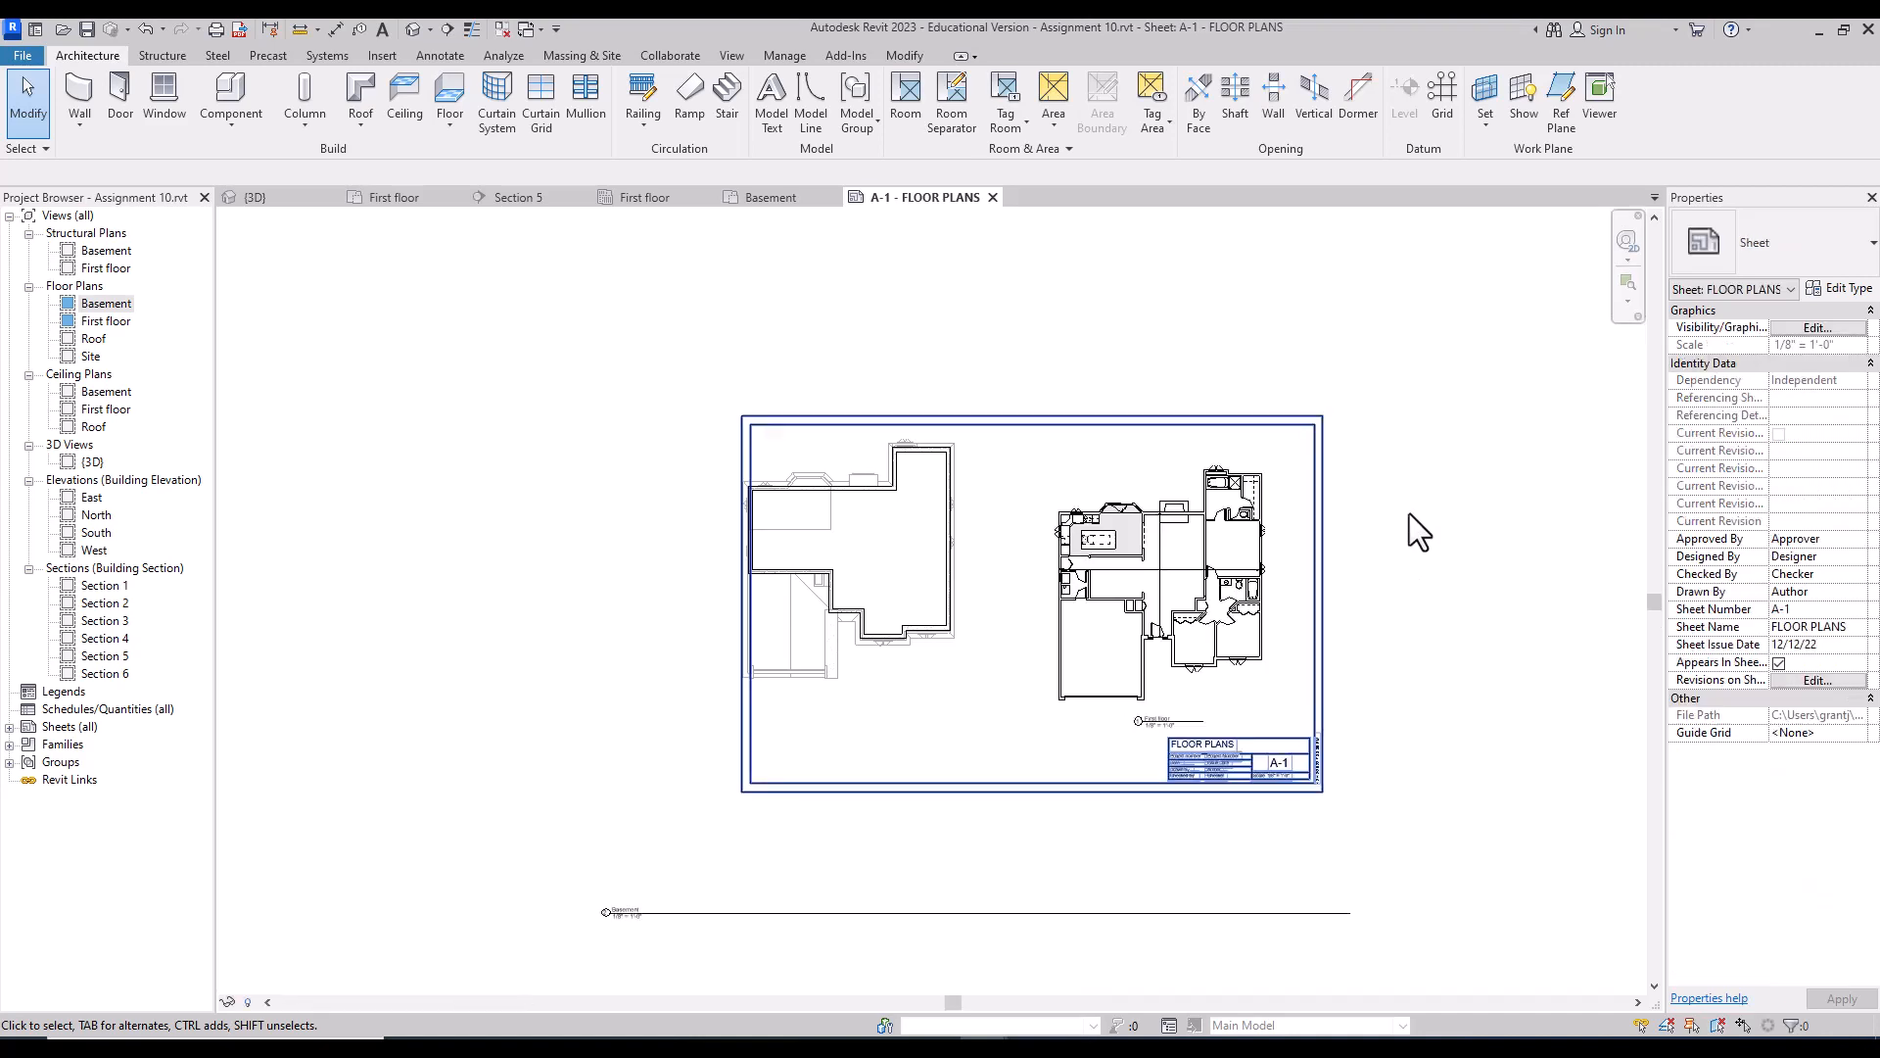
# Step: Move the Basement viewport beside the first floor plan and shorten its title line
pyautogui.click(900, 553)
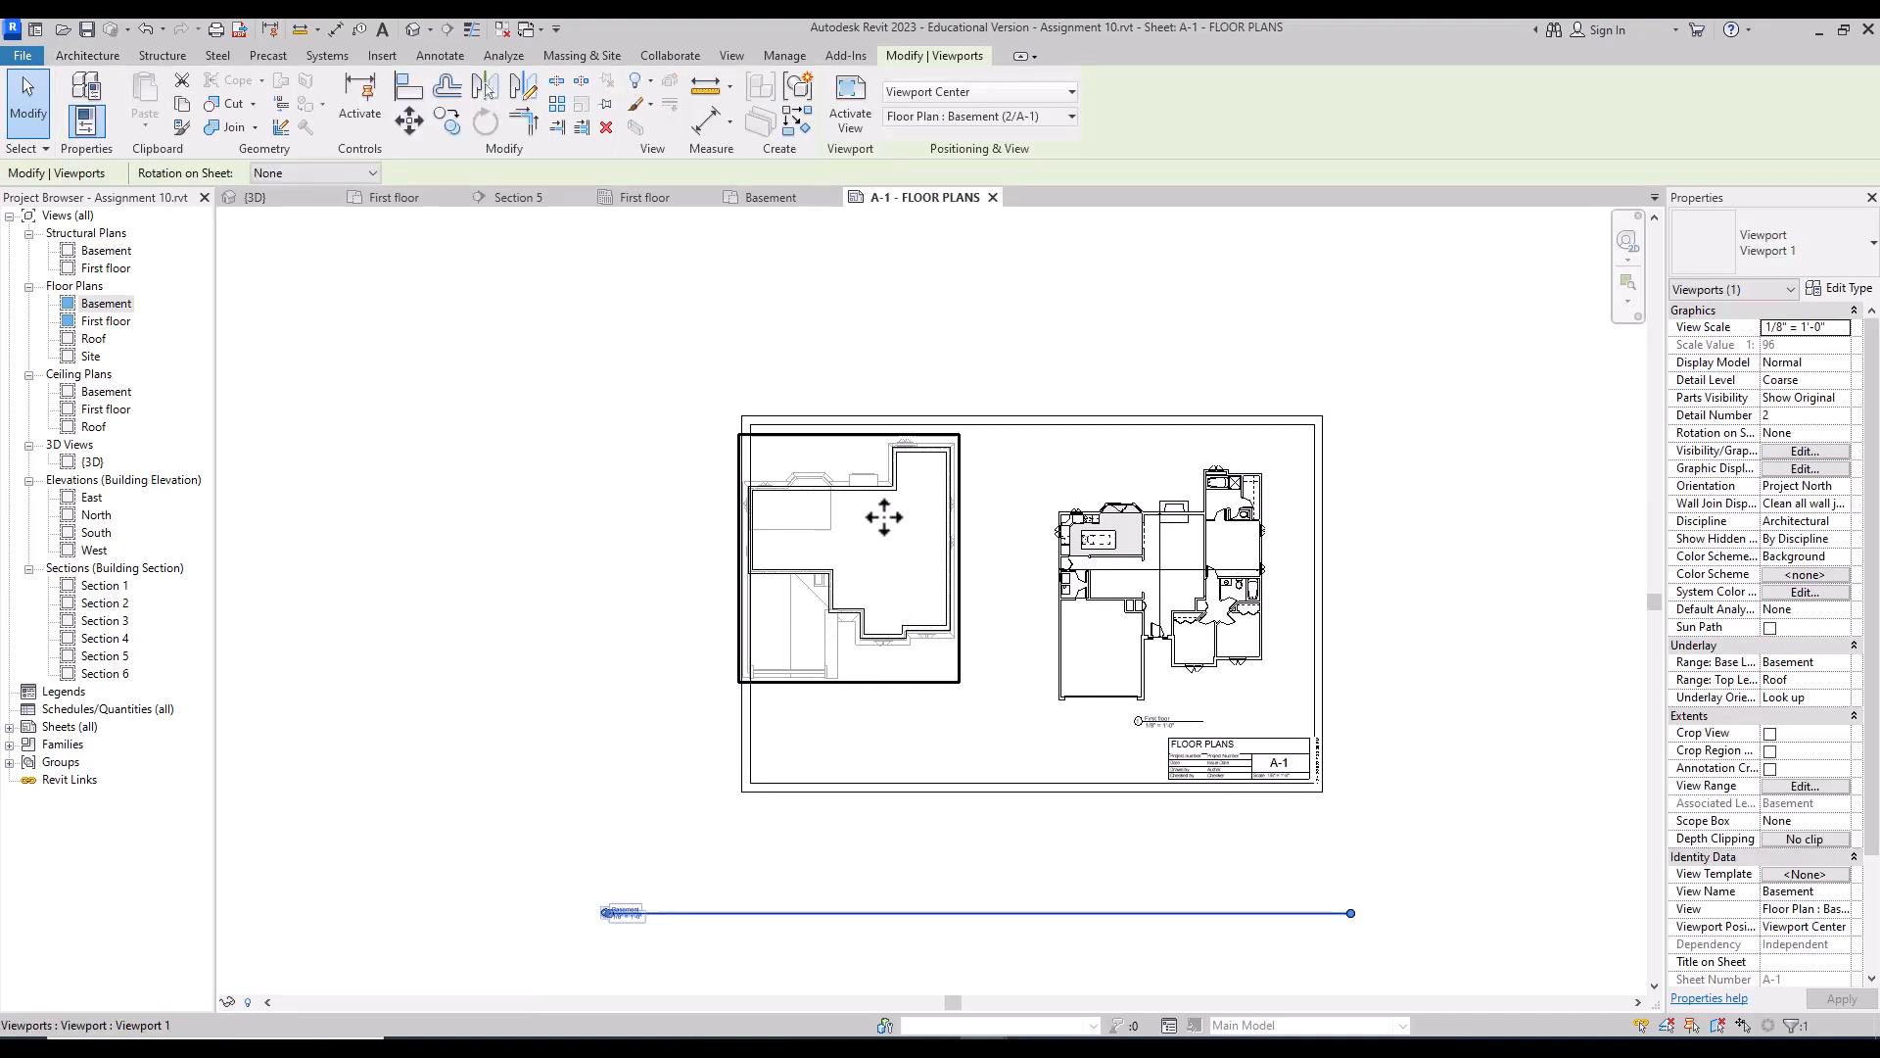
pyautogui.moveTo(879, 537); pyautogui.dragTo(932, 562)
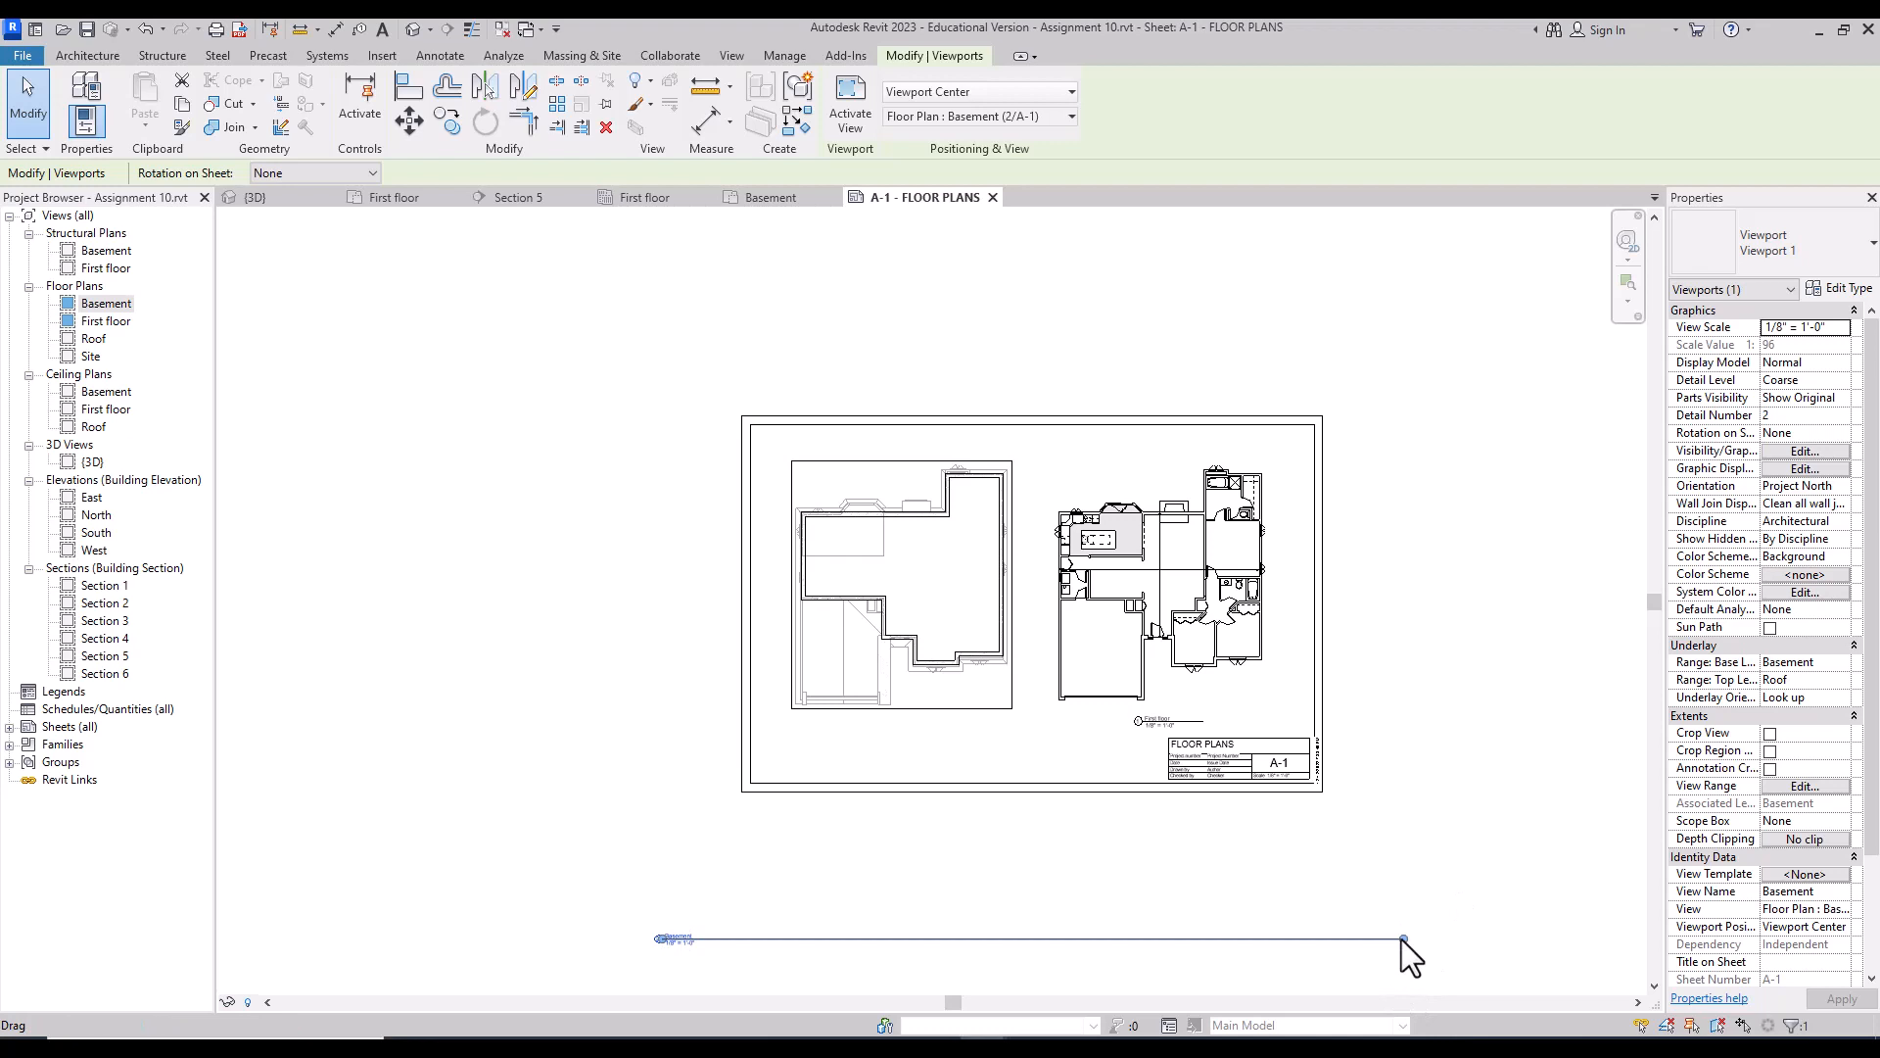
pyautogui.moveTo(1402, 940); pyautogui.dragTo(1101, 936)
pyautogui.moveTo(954, 969); pyautogui.dragTo(709, 922)
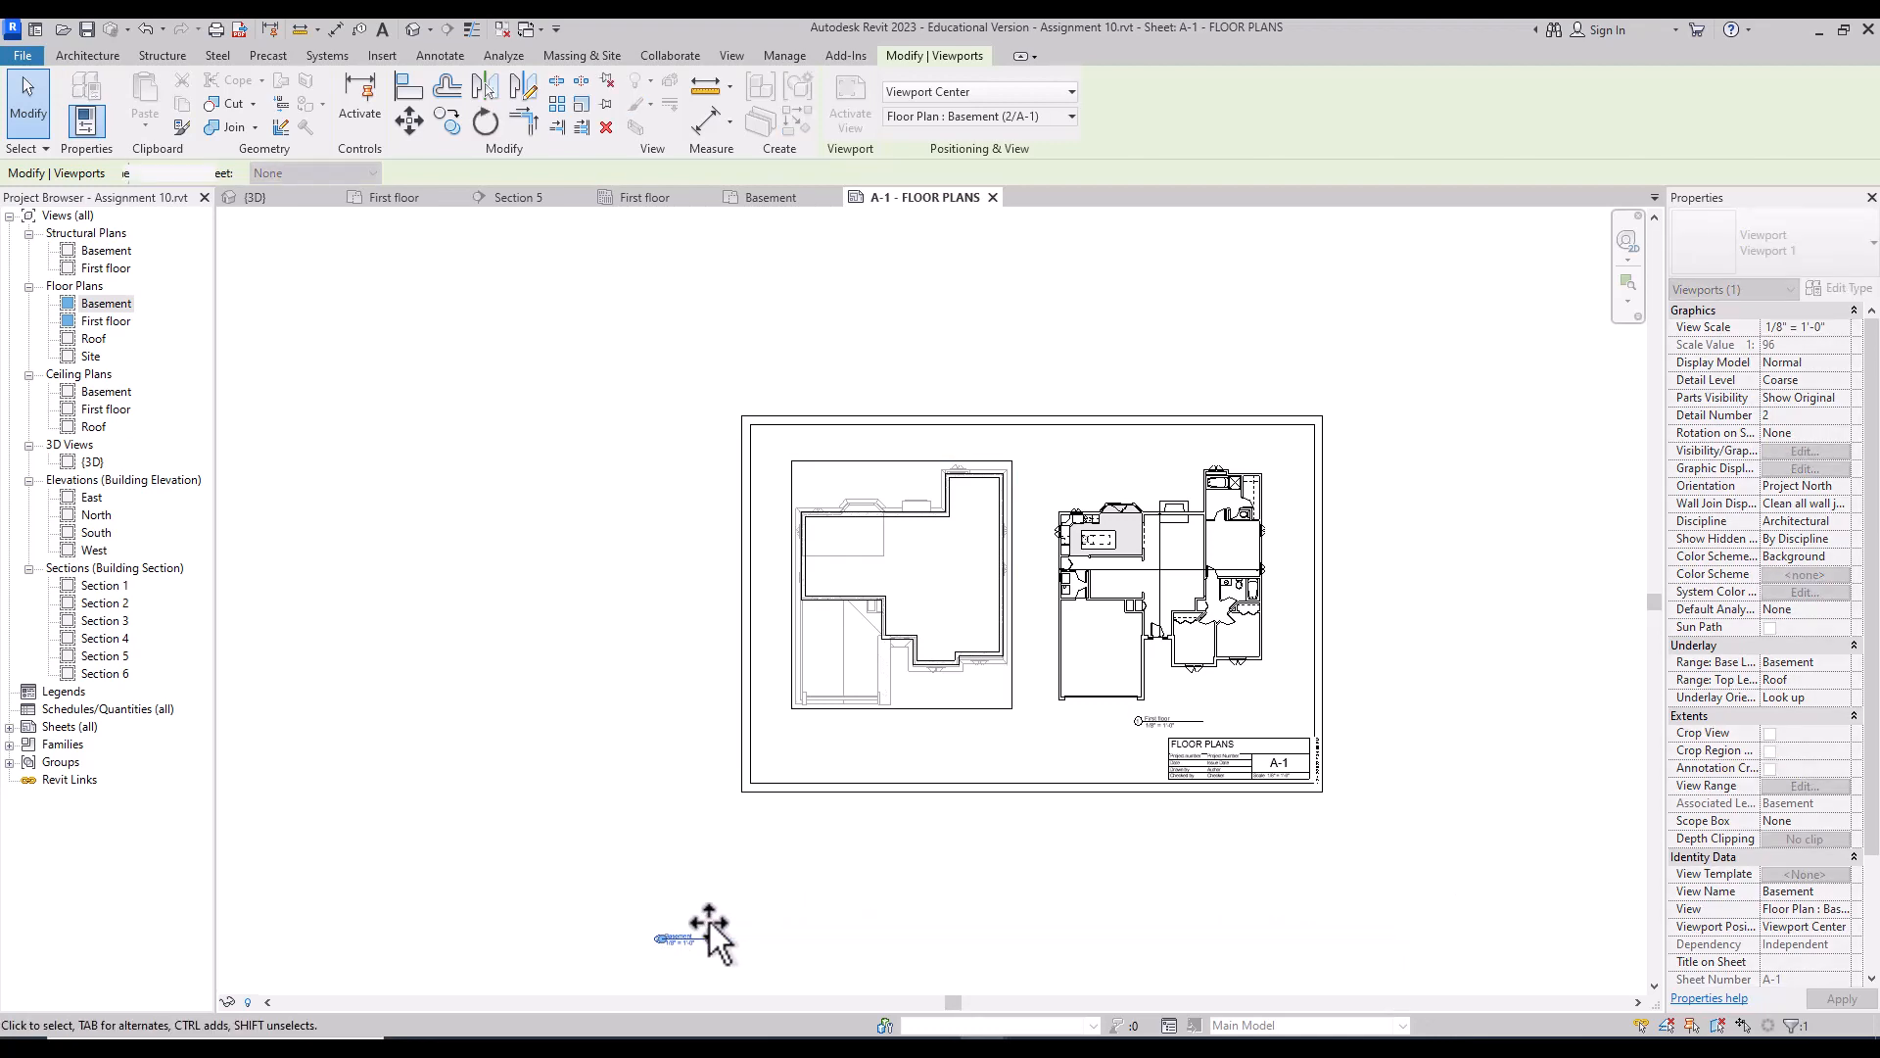
pyautogui.click(631, 720)
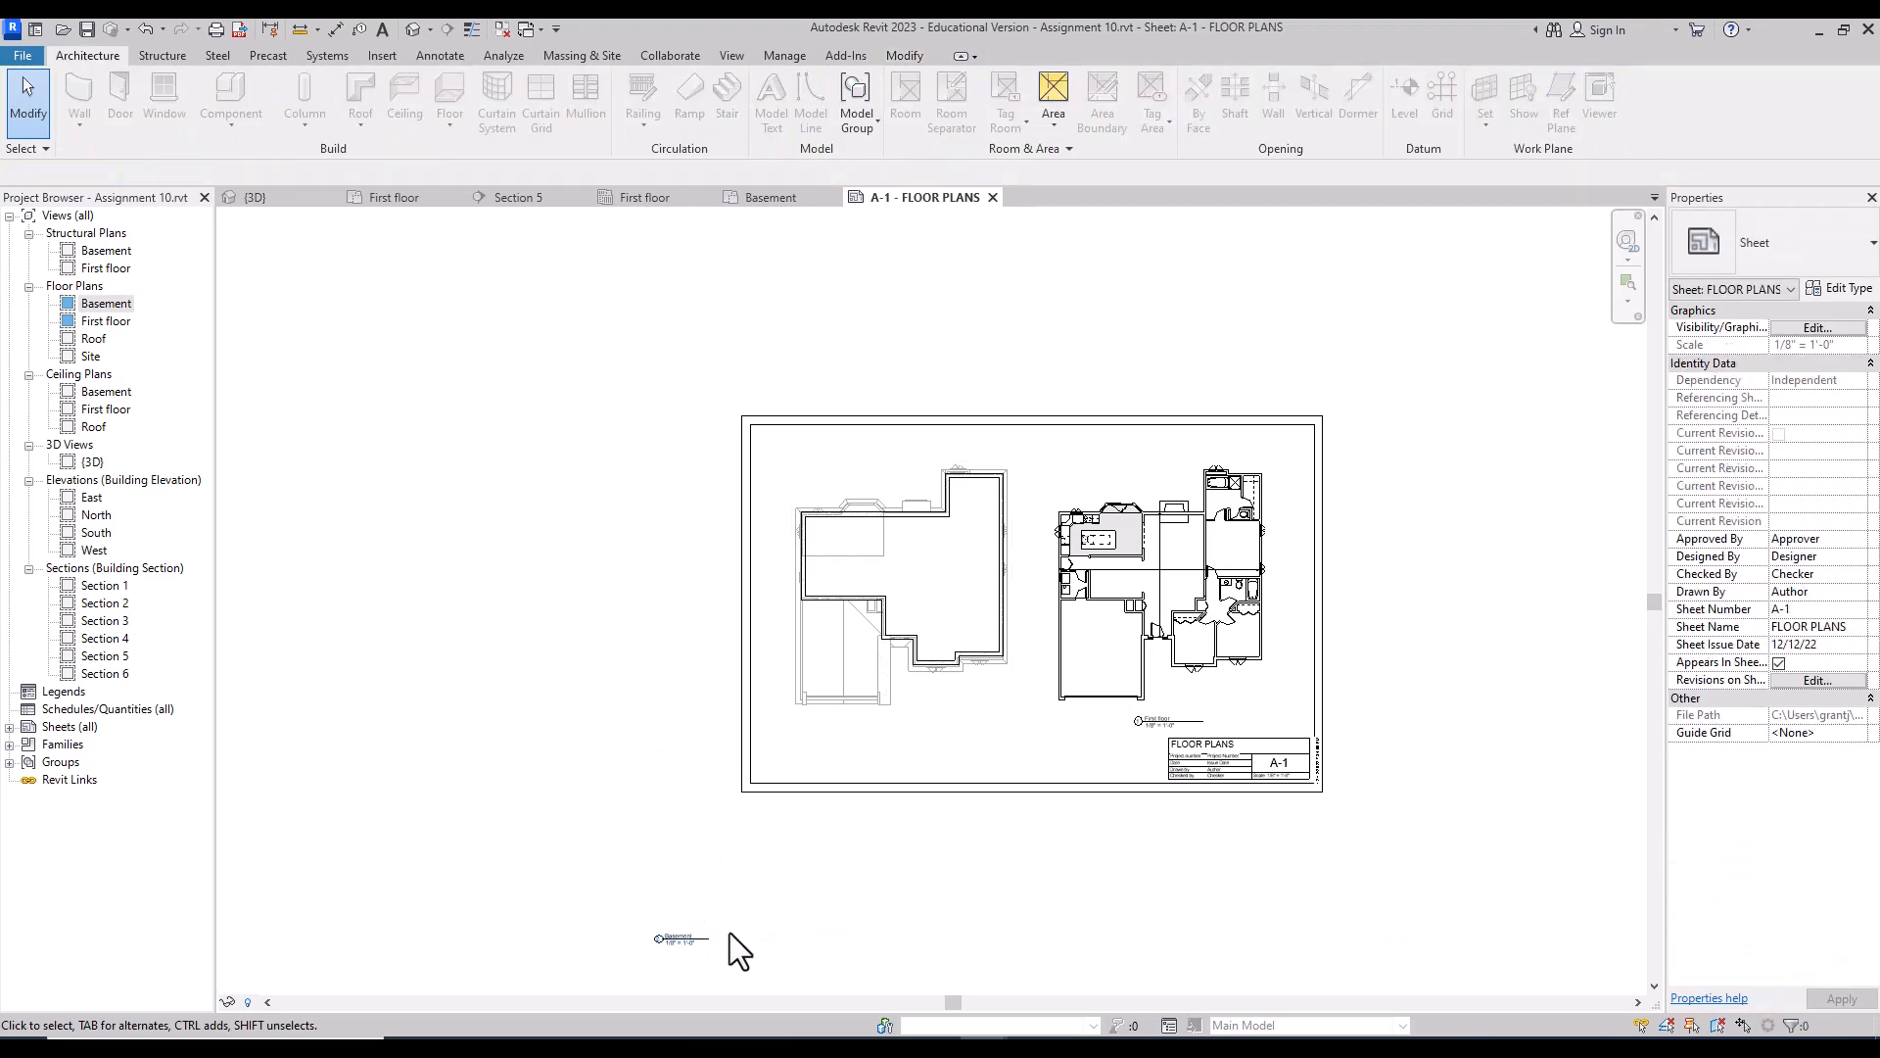
# Step: Move the Basement title up under its plan and zoom in on both plans
pyautogui.click(697, 942)
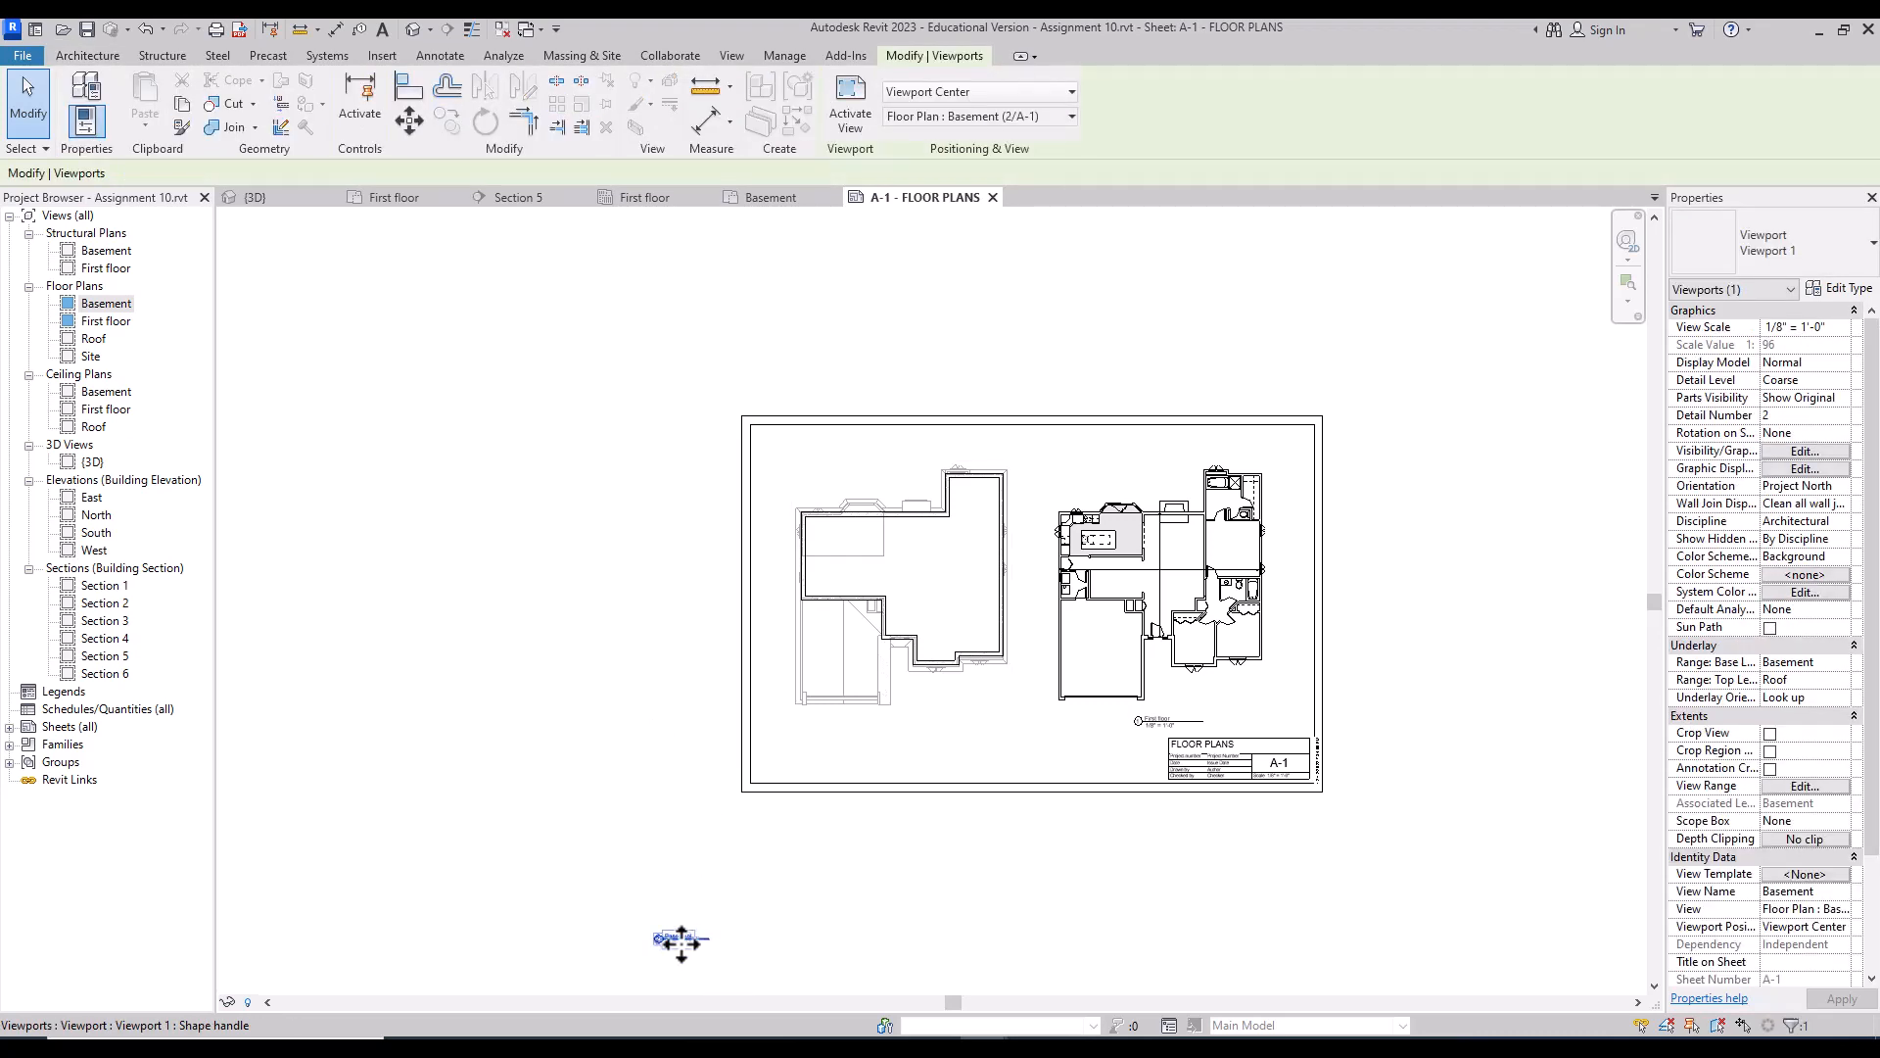
pyautogui.moveTo(682, 940); pyautogui.dragTo(930, 734)
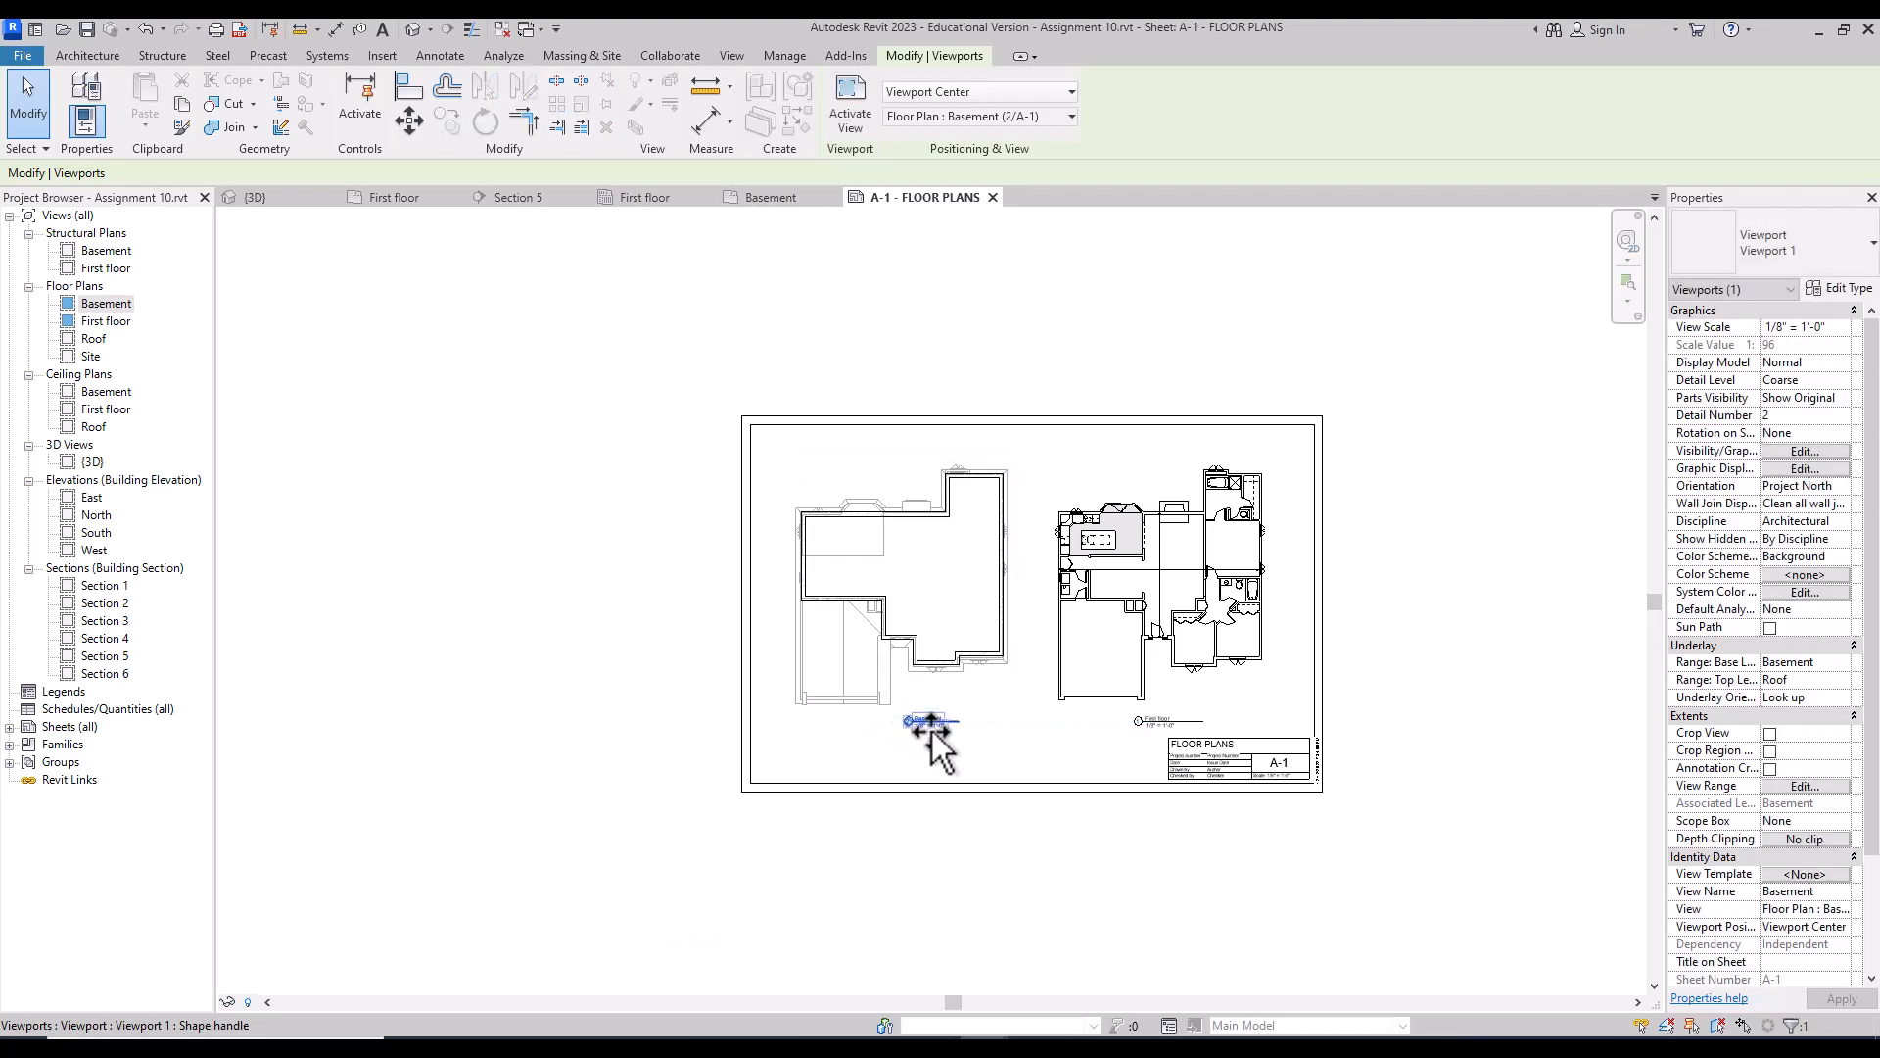
pyautogui.click(1008, 756)
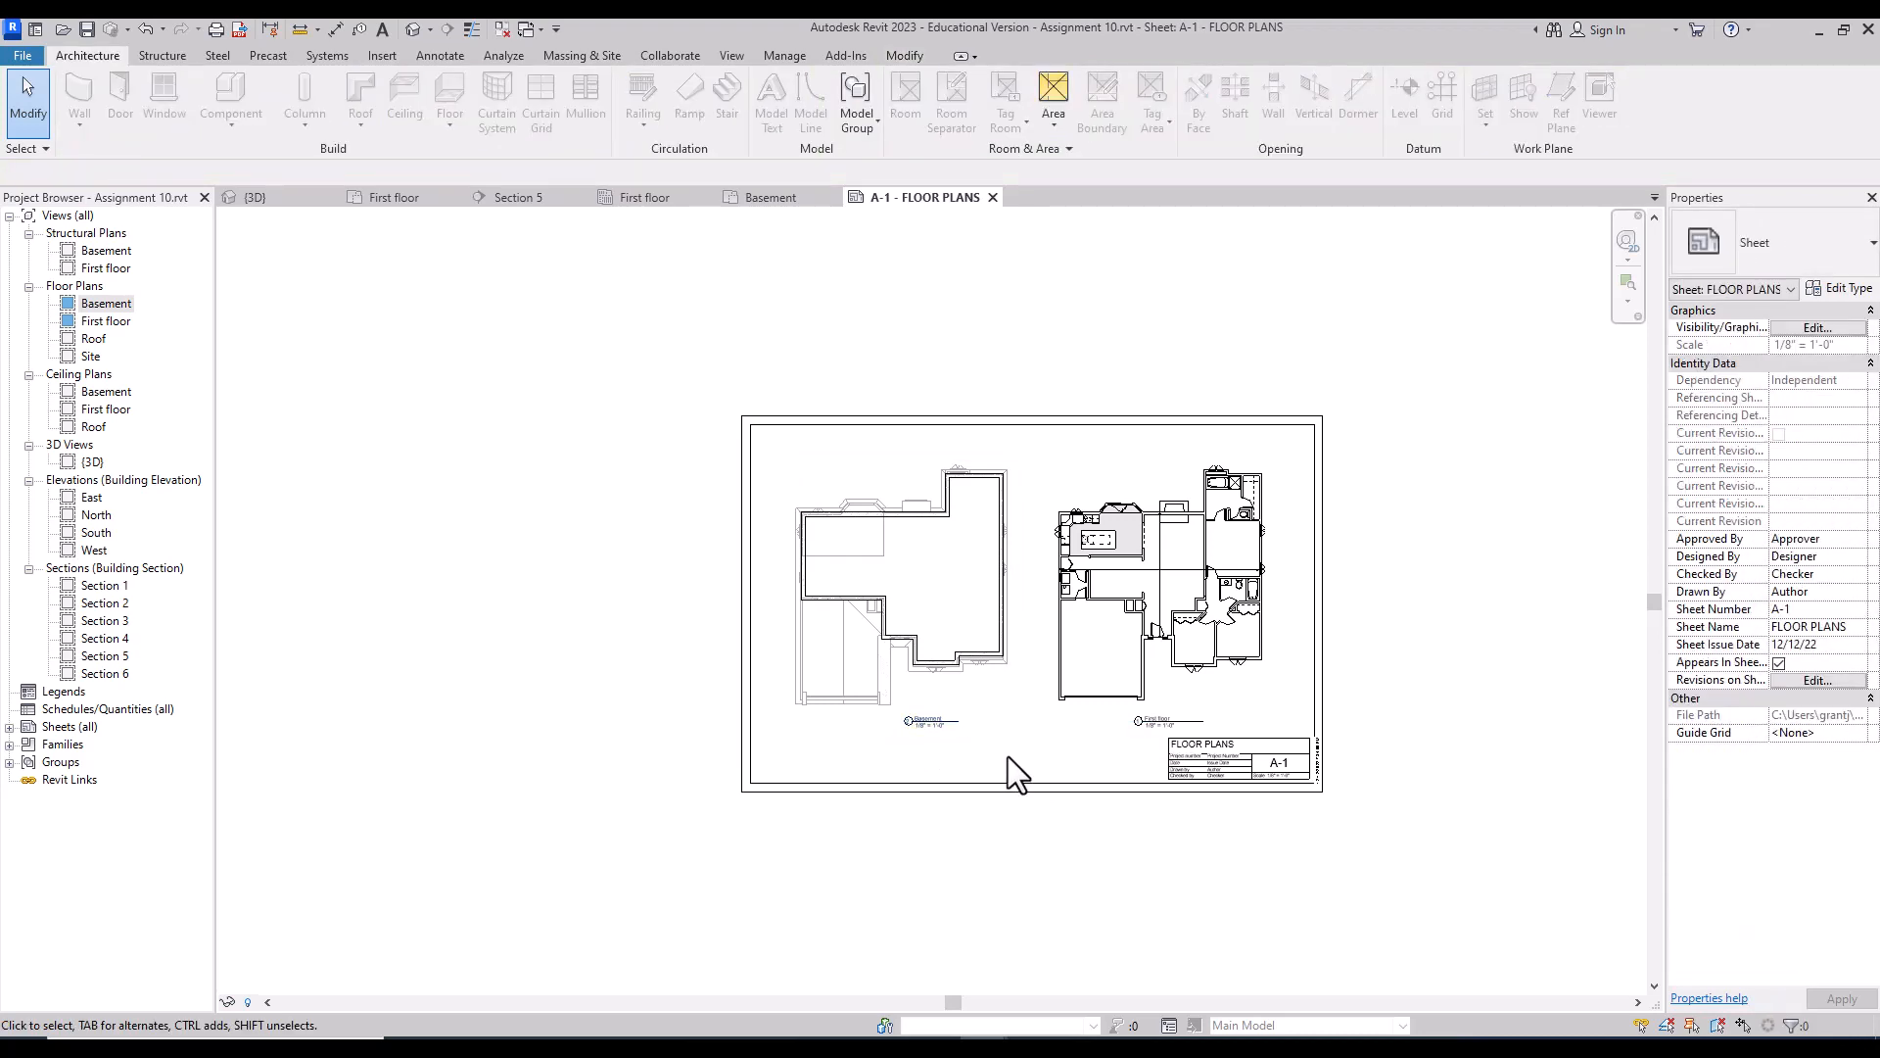
pyautogui.click(1633, 278)
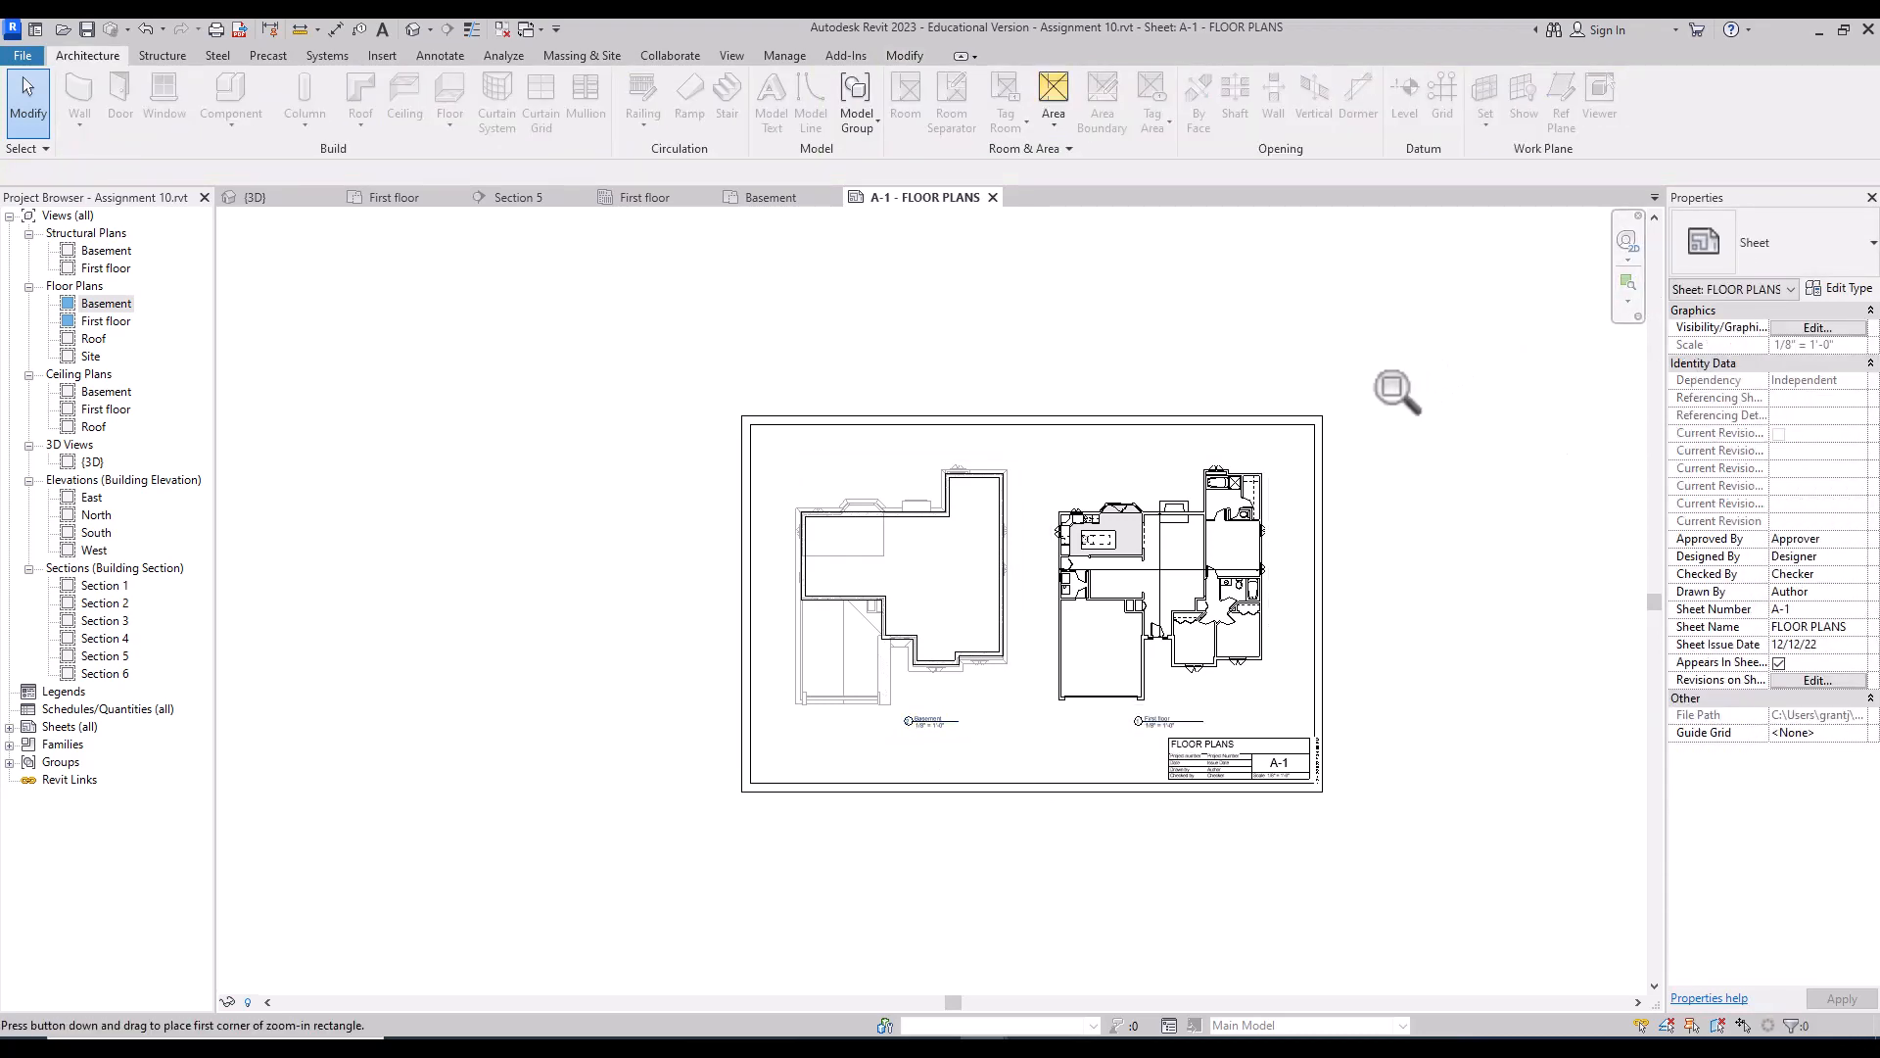
pyautogui.moveTo(1343, 385); pyautogui.dragTo(728, 809)
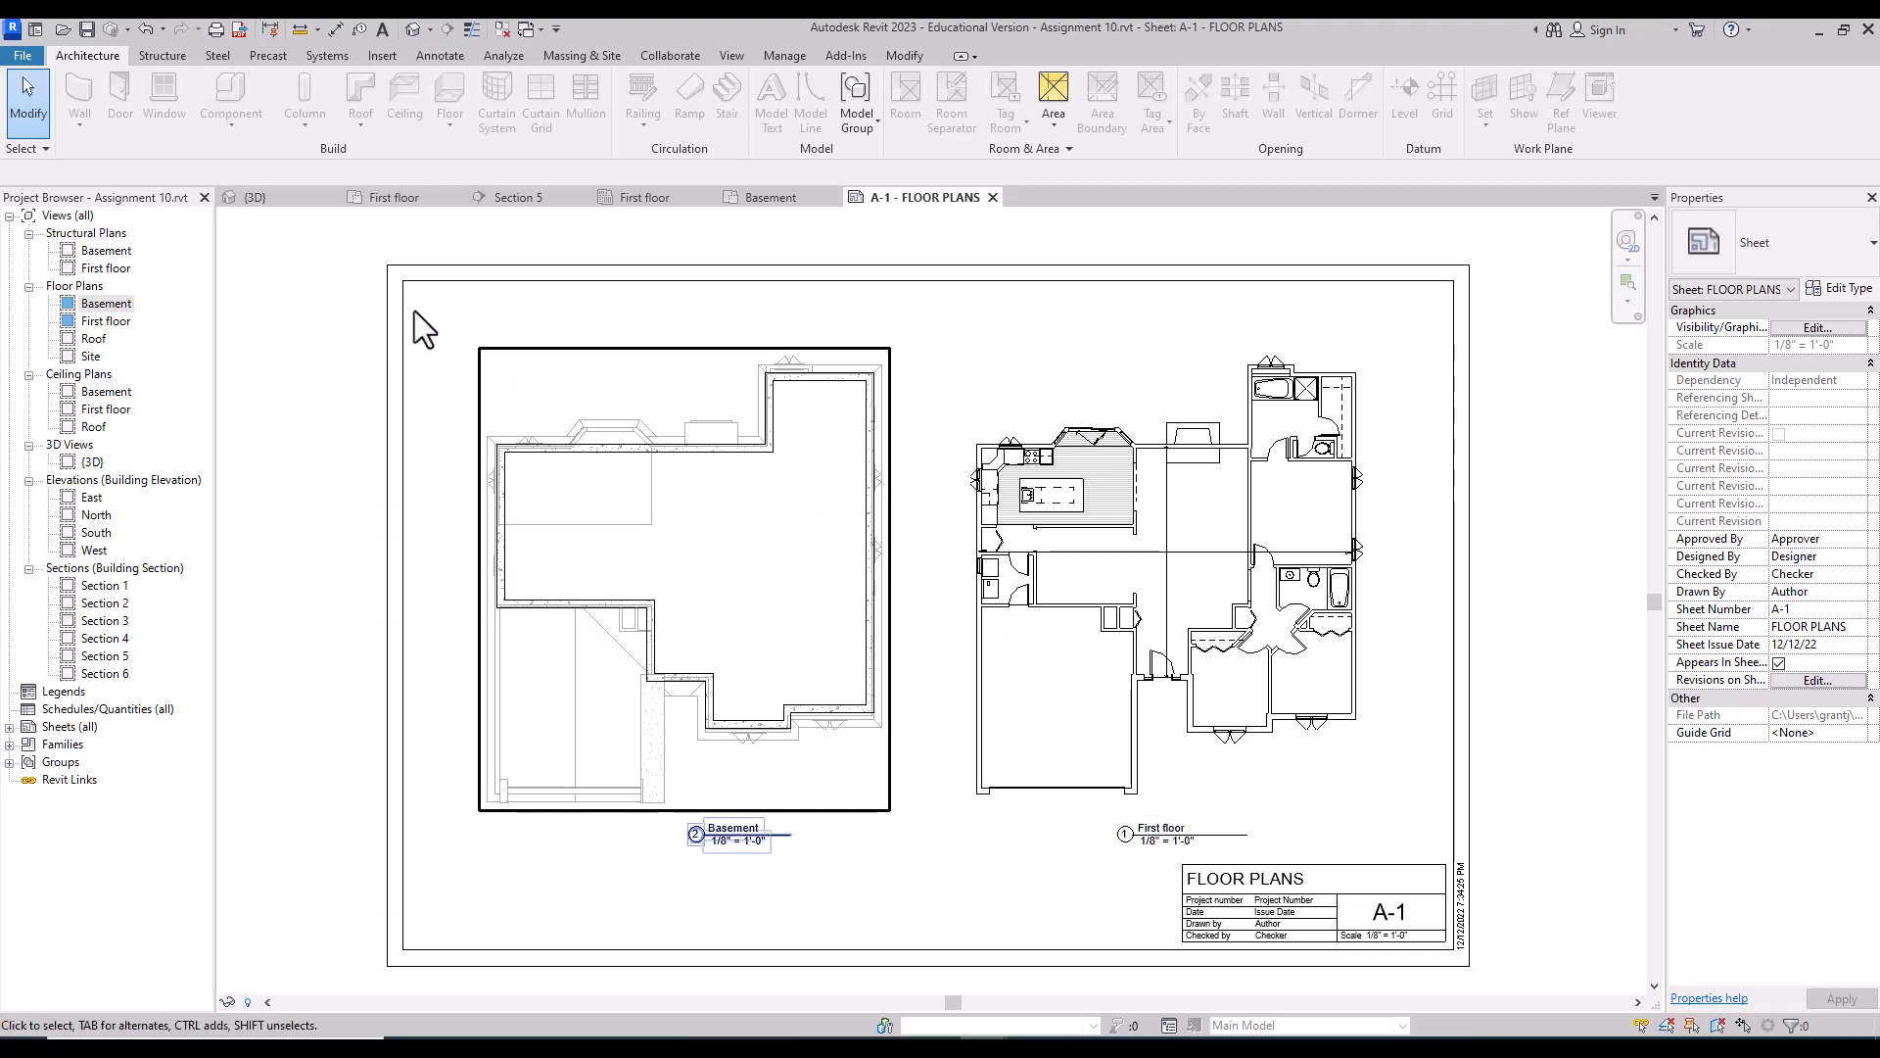
pyautogui.click(114, 320)
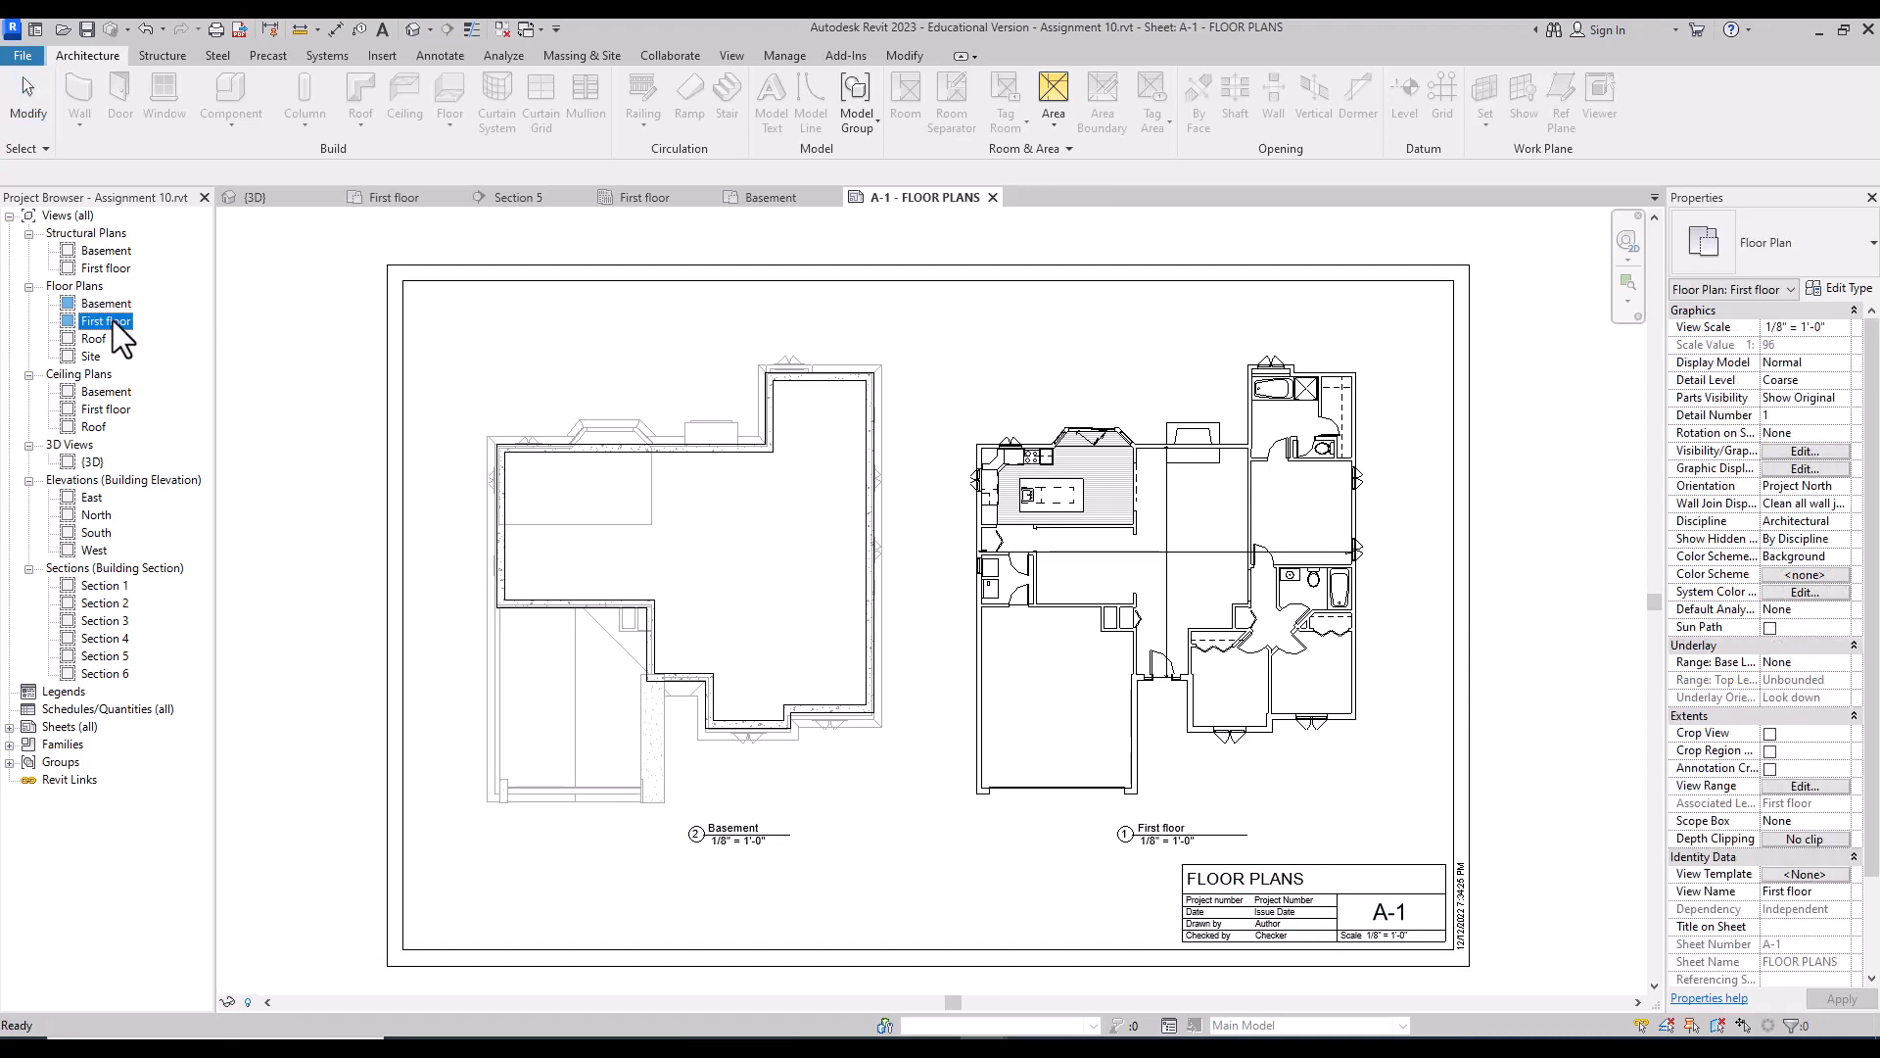
# Step: Rename the First floor view to FIRST FLOOR PLAN, also renaming its matching level and views
pyautogui.rightClick(113, 320)
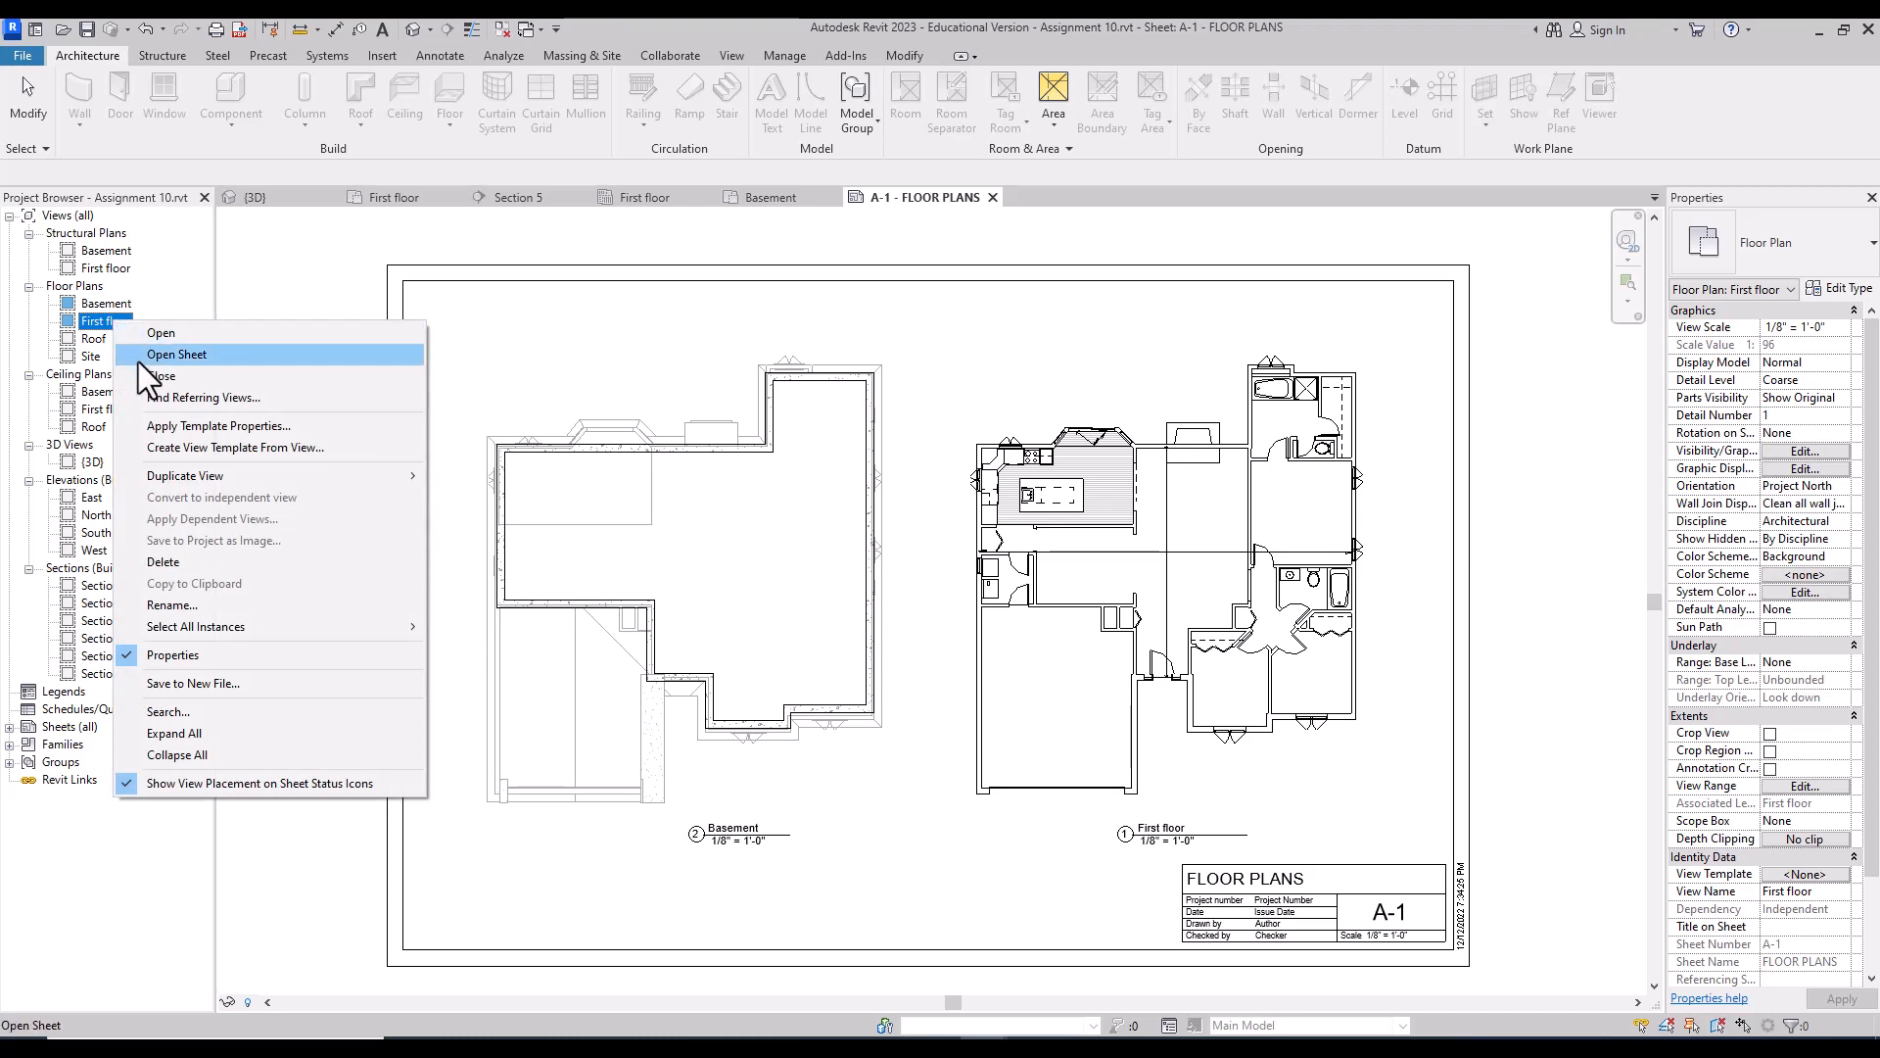
pyautogui.click(229, 613)
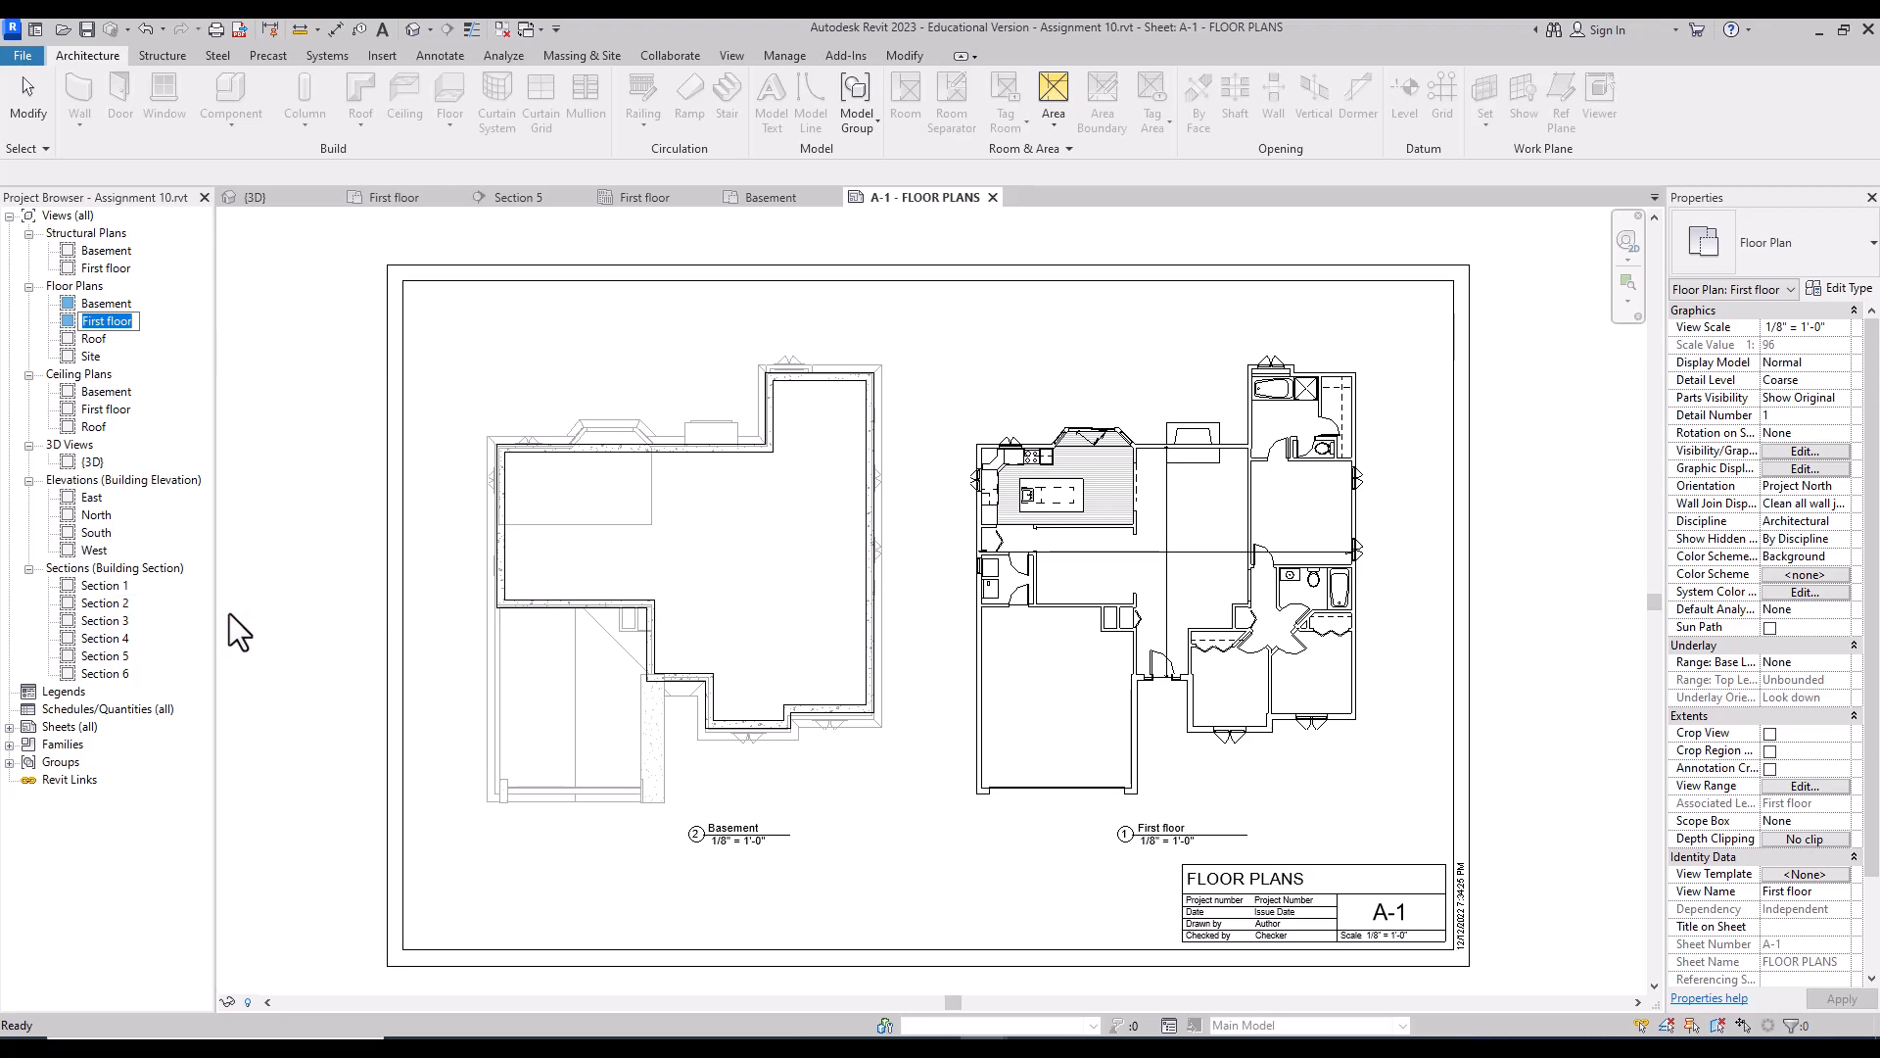
pyautogui.write('FLOOR PL')
pyautogui.press('BackSpace')
pyautogui.press('BackSpace')
pyautogui.press('BackSpace')
pyautogui.press('BackSpace')
pyautogui.press('BackSpace')
pyautogui.press('BackSpace')
pyautogui.press('BackSpace')
pyautogui.write('IRST FLOOR PLAN')
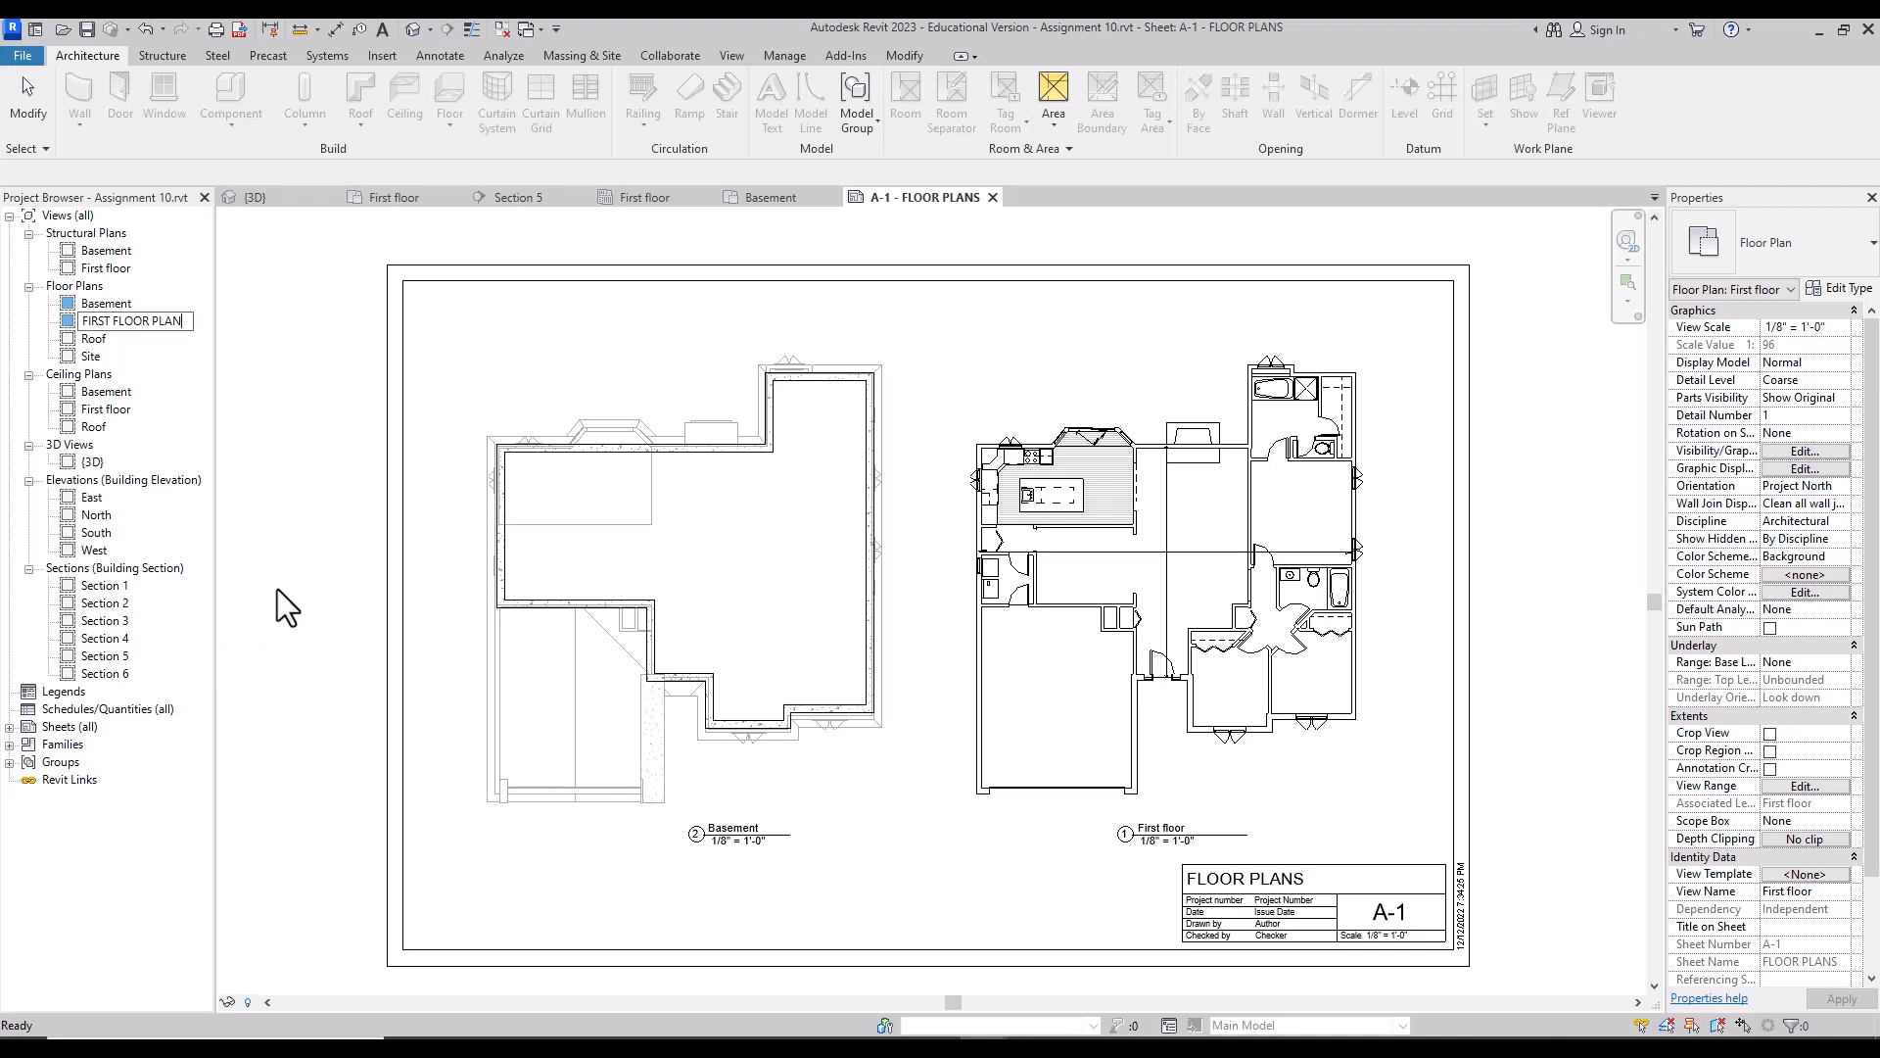
pyautogui.press('Return')
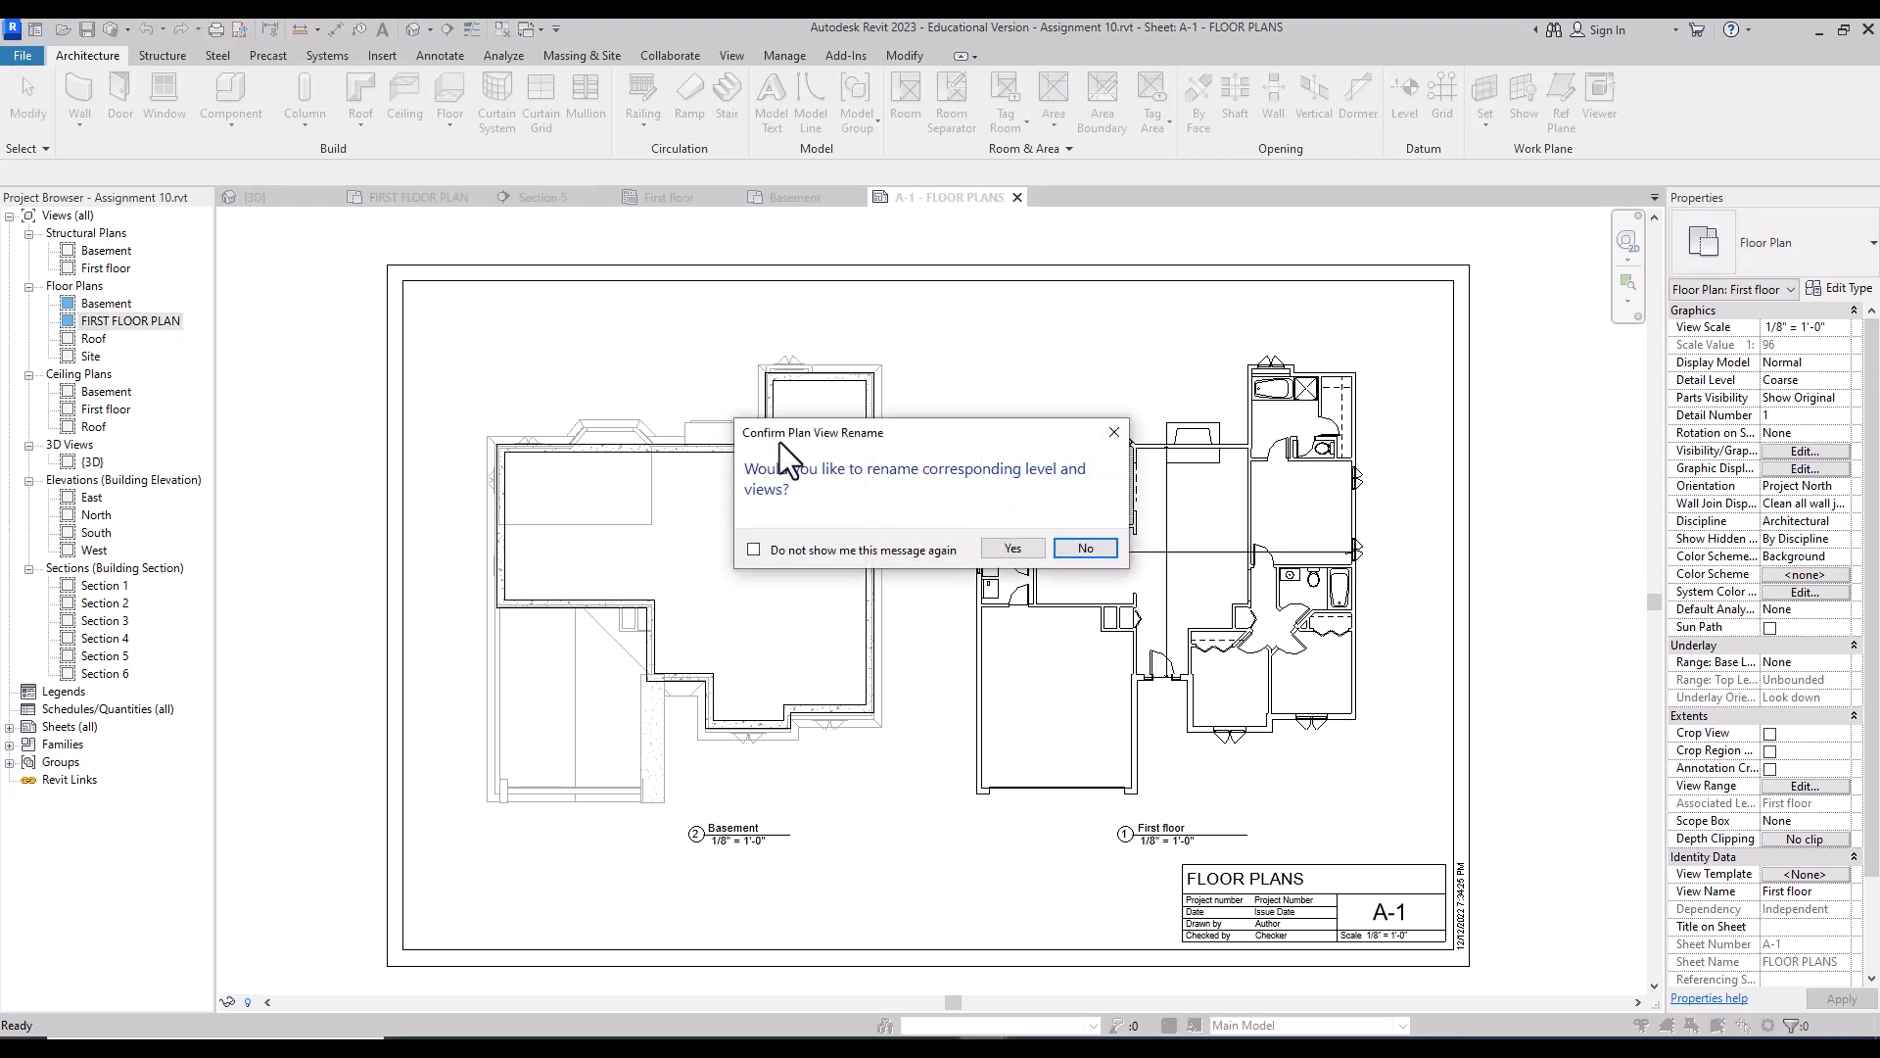
pyautogui.click(1013, 549)
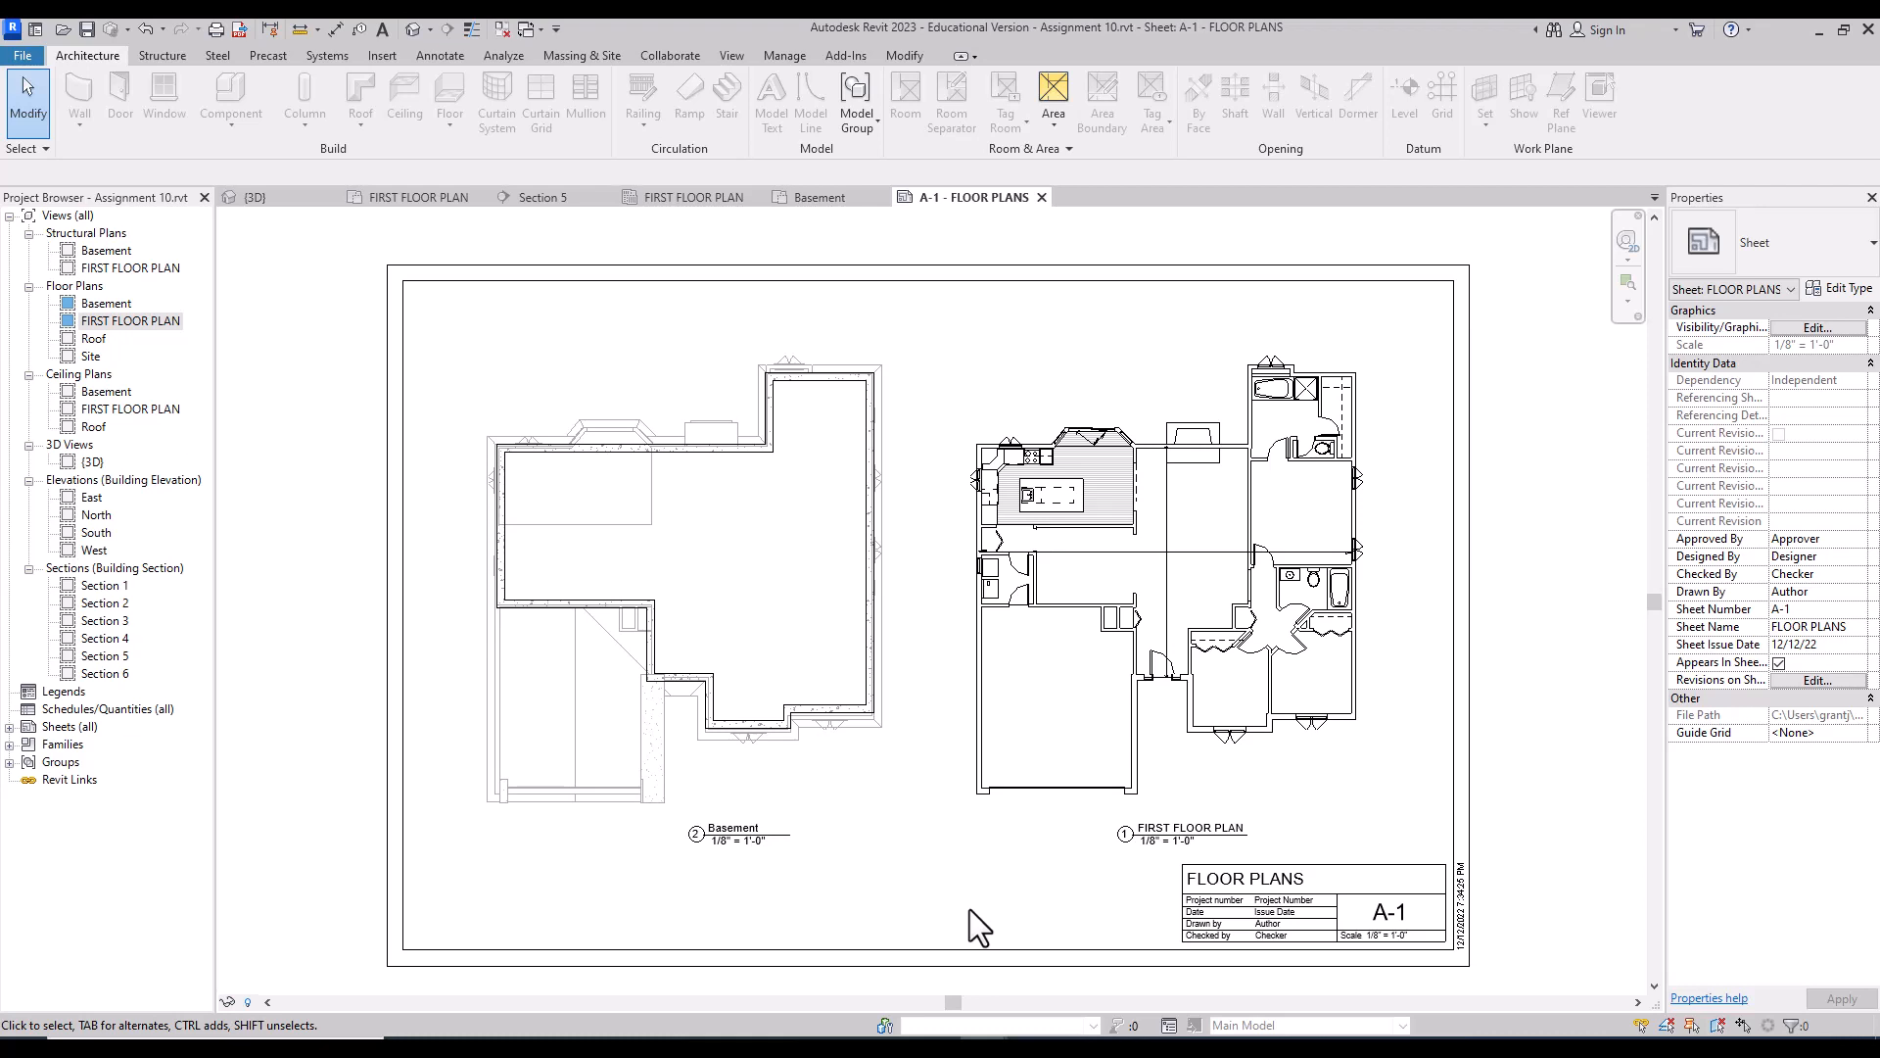
# Step: Create new sheet A-2 using the 11 x 17 titleblock
pyautogui.click(10, 727)
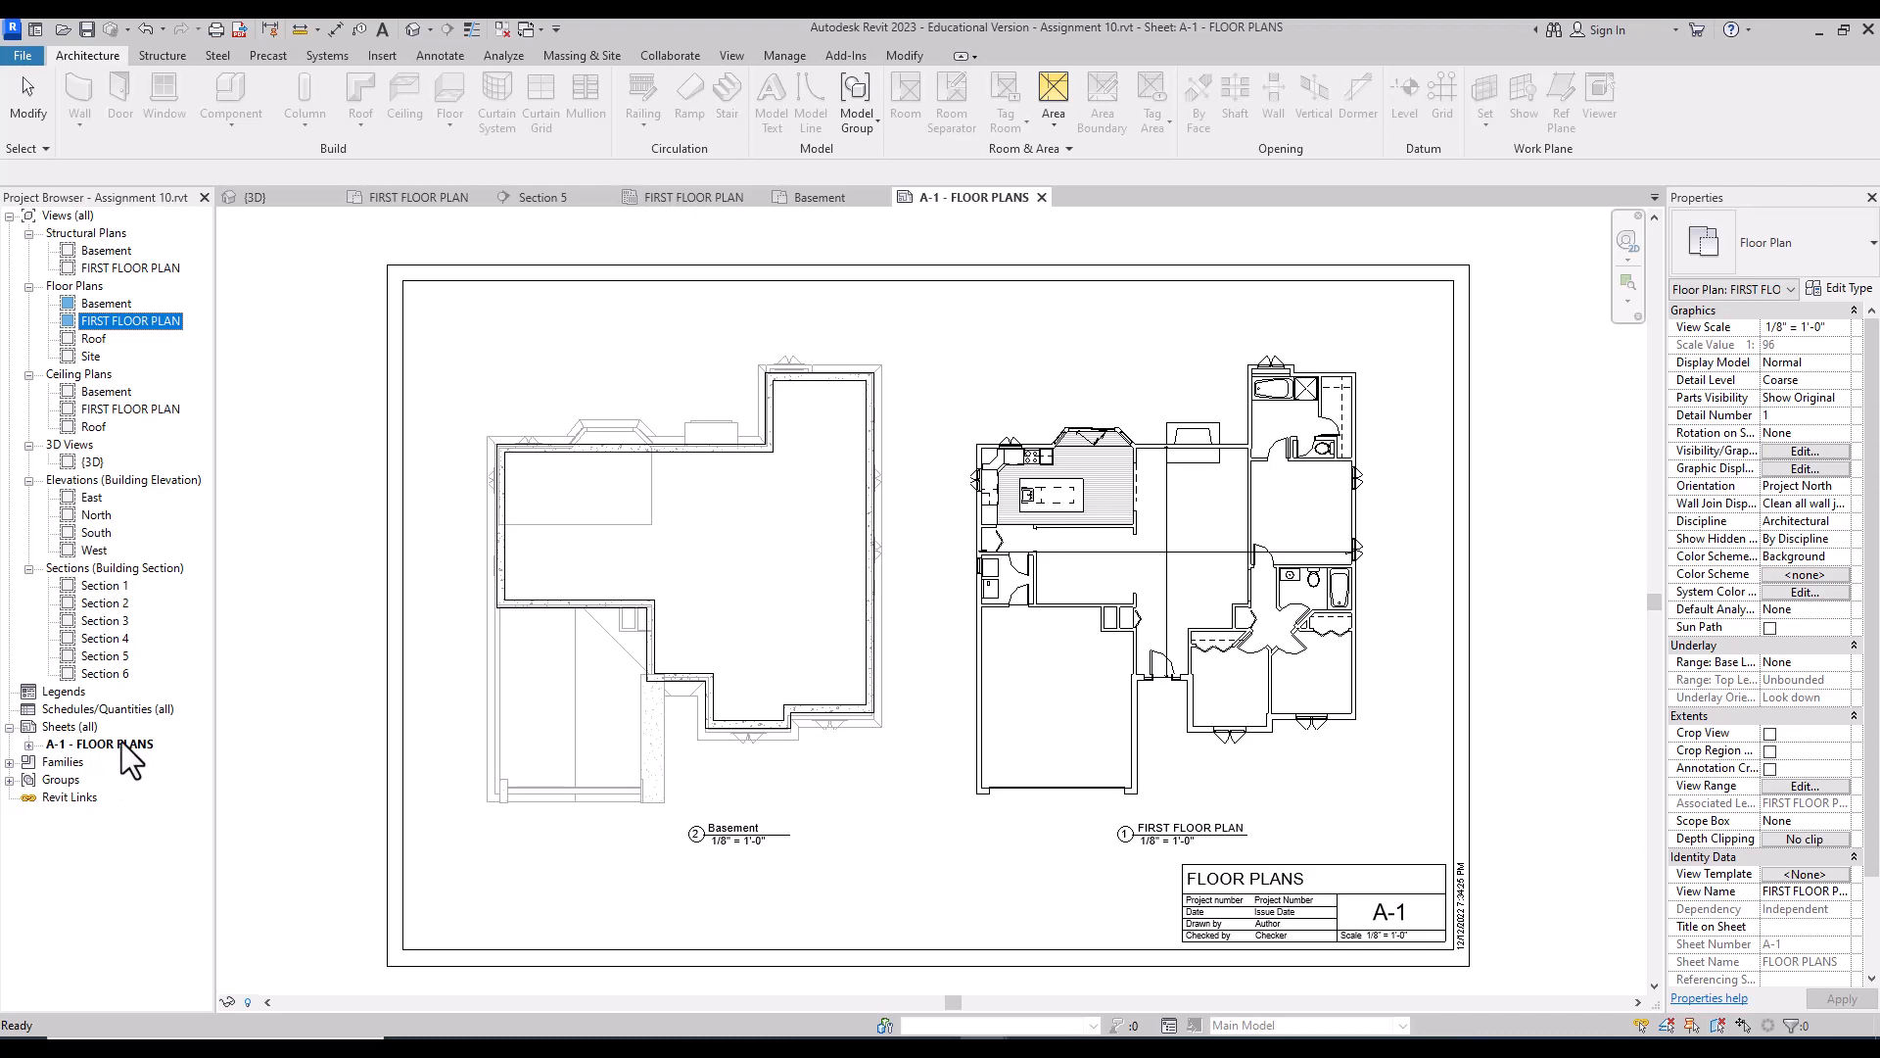
pyautogui.rightClick(78, 727)
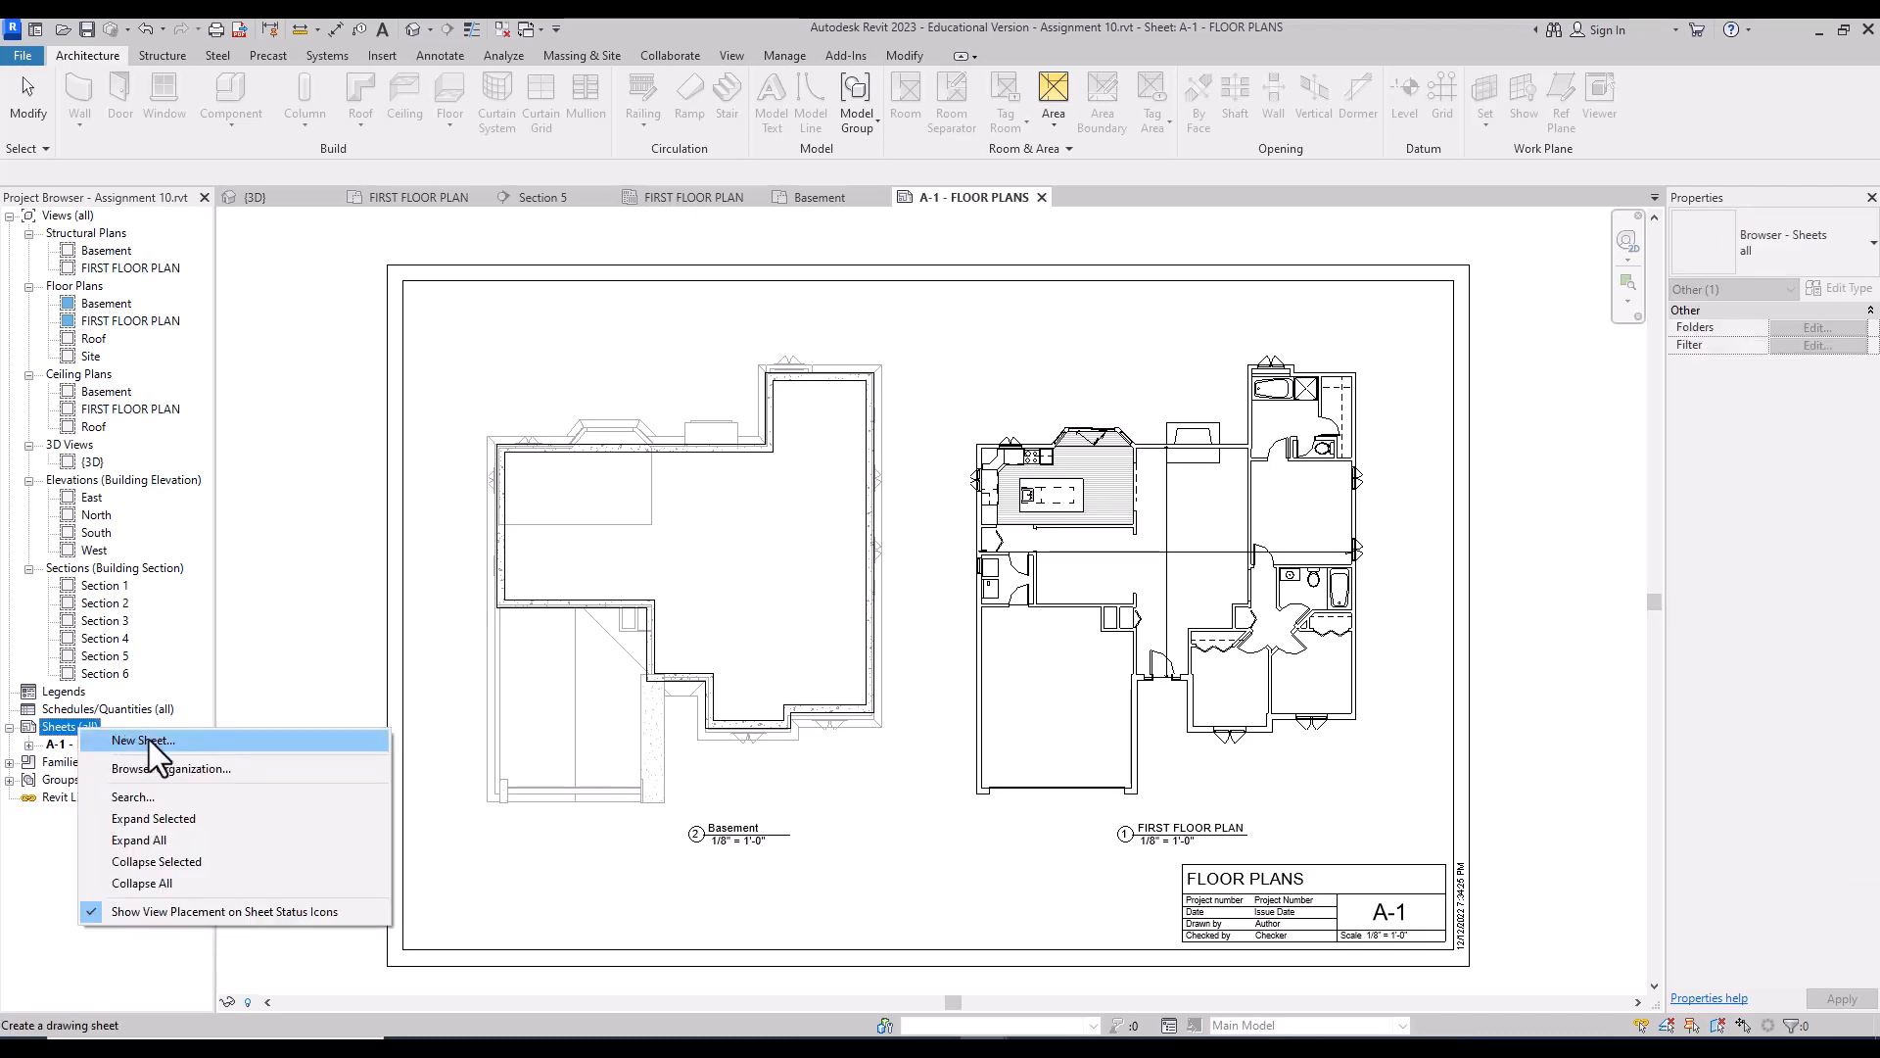
pyautogui.click(148, 738)
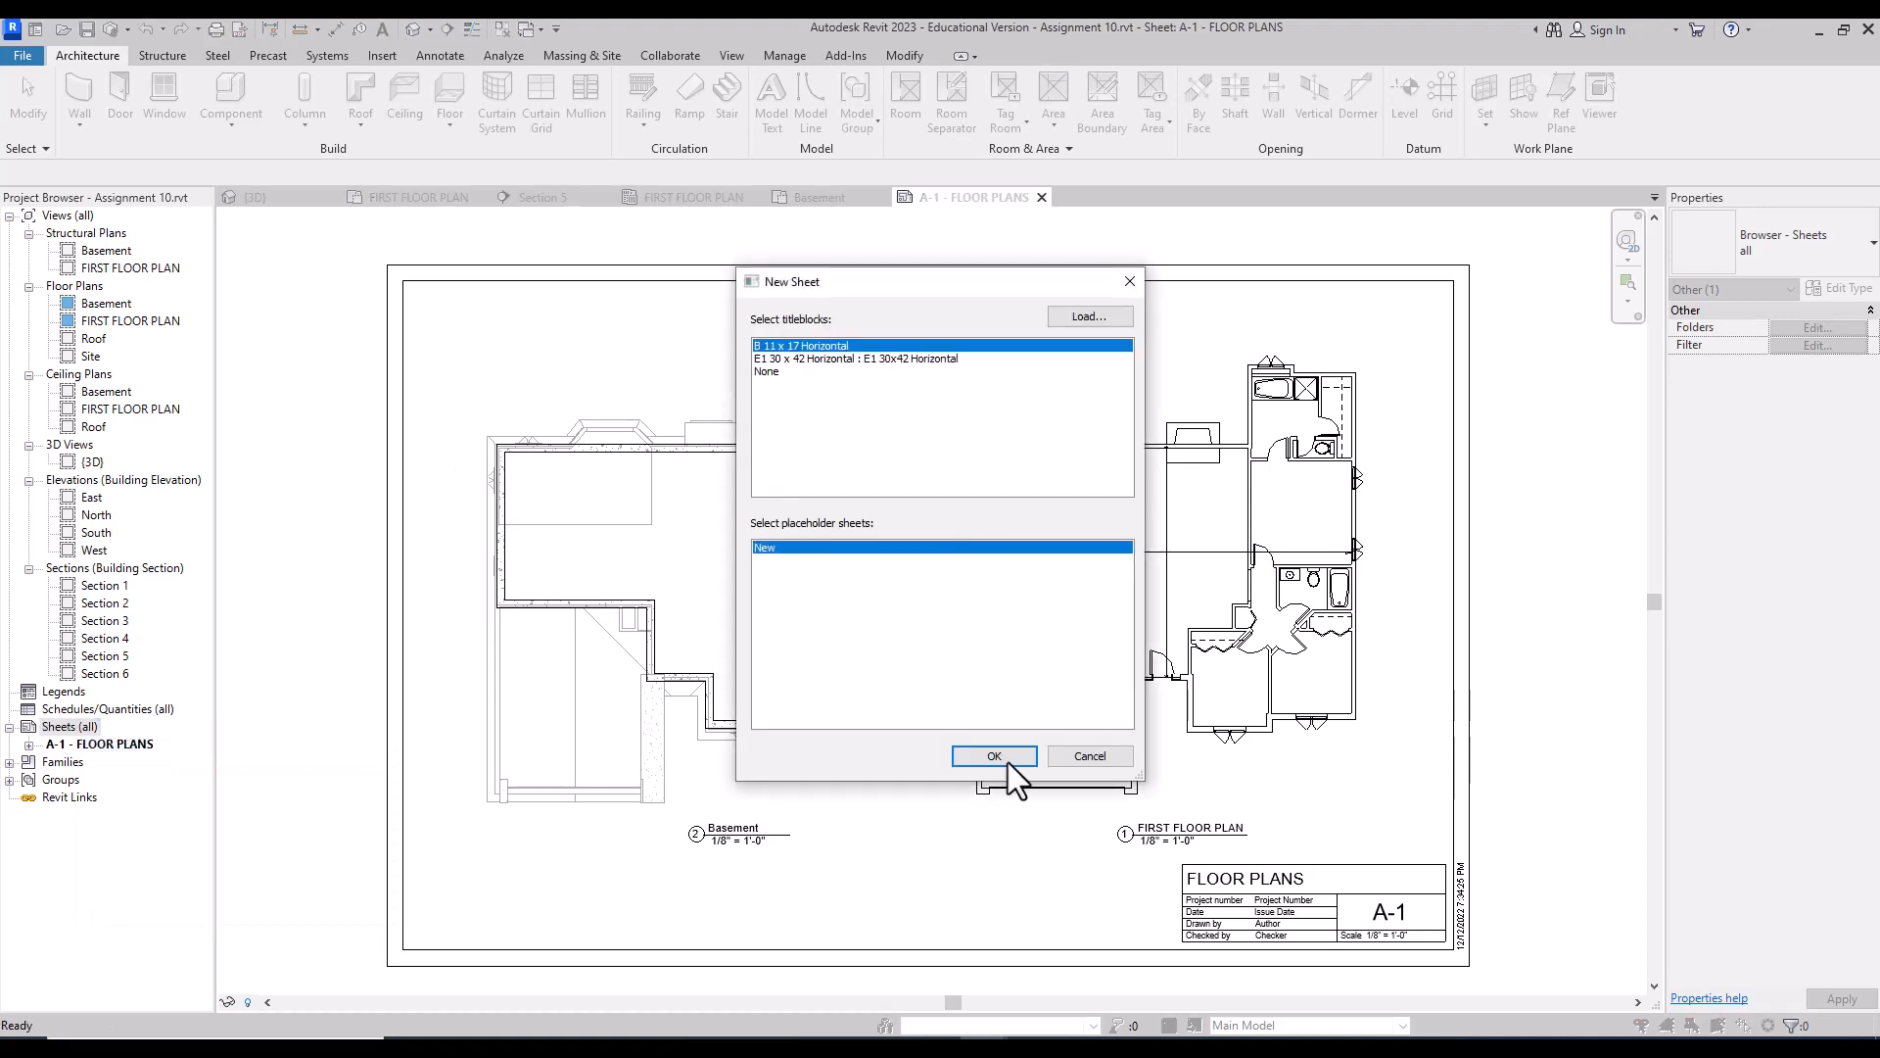
pyautogui.click(1014, 755)
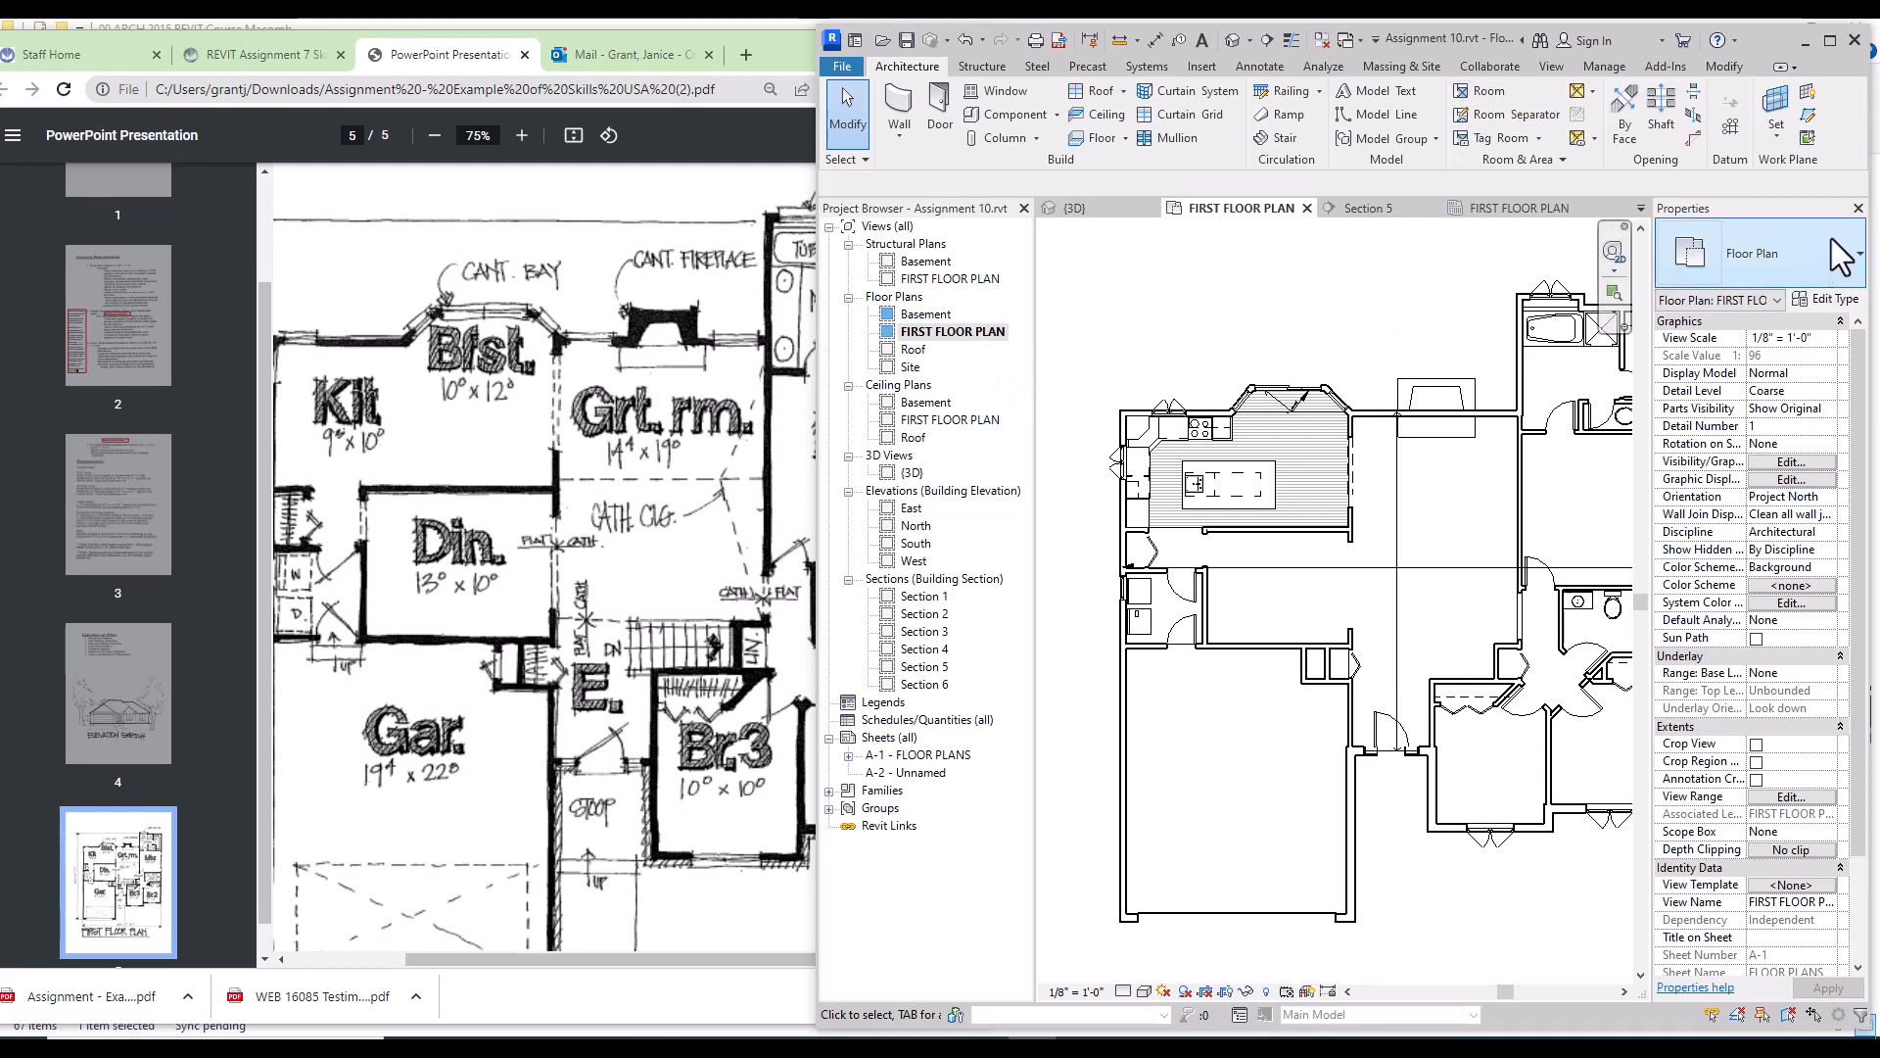
# Step: Place rooms in the garage, below the upper bathroom, both lower bedrooms and the small bathroom
pyautogui.click(1486, 91)
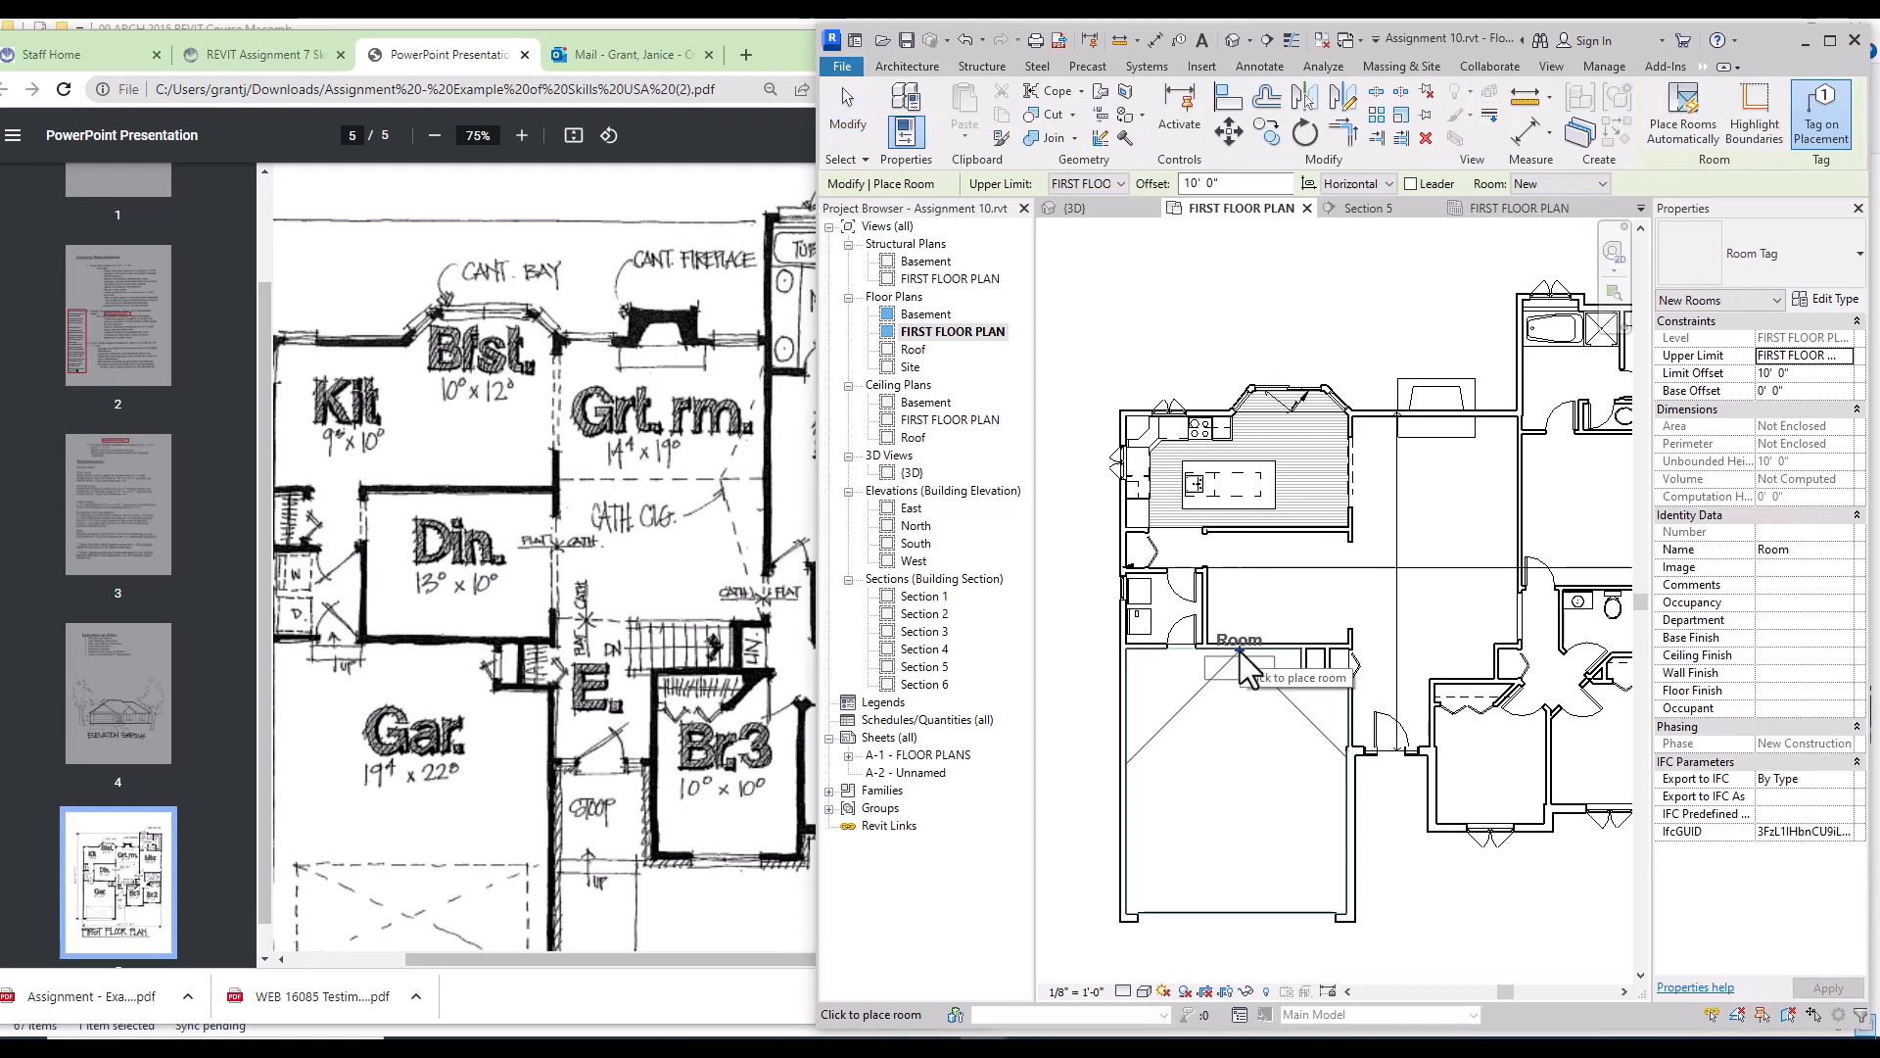
pyautogui.click(1235, 778)
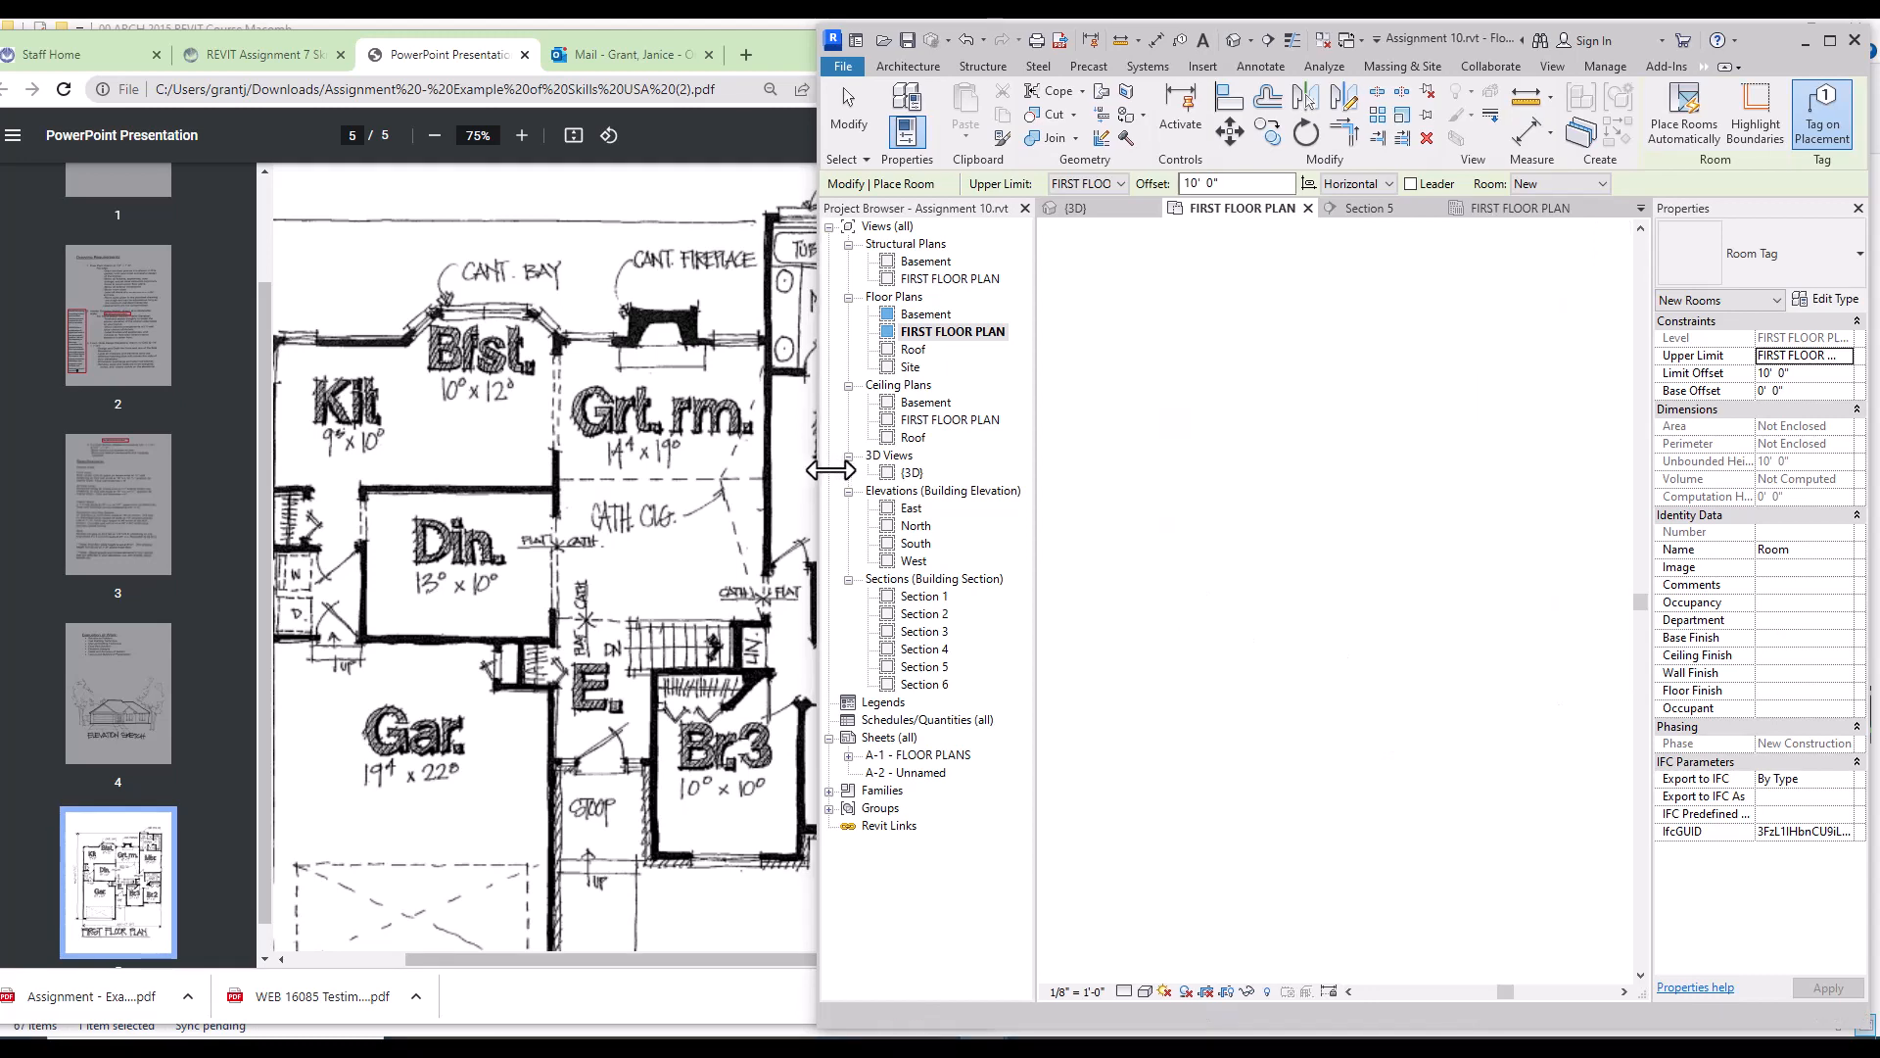
pyautogui.moveTo(823, 476); pyautogui.dragTo(937, 497)
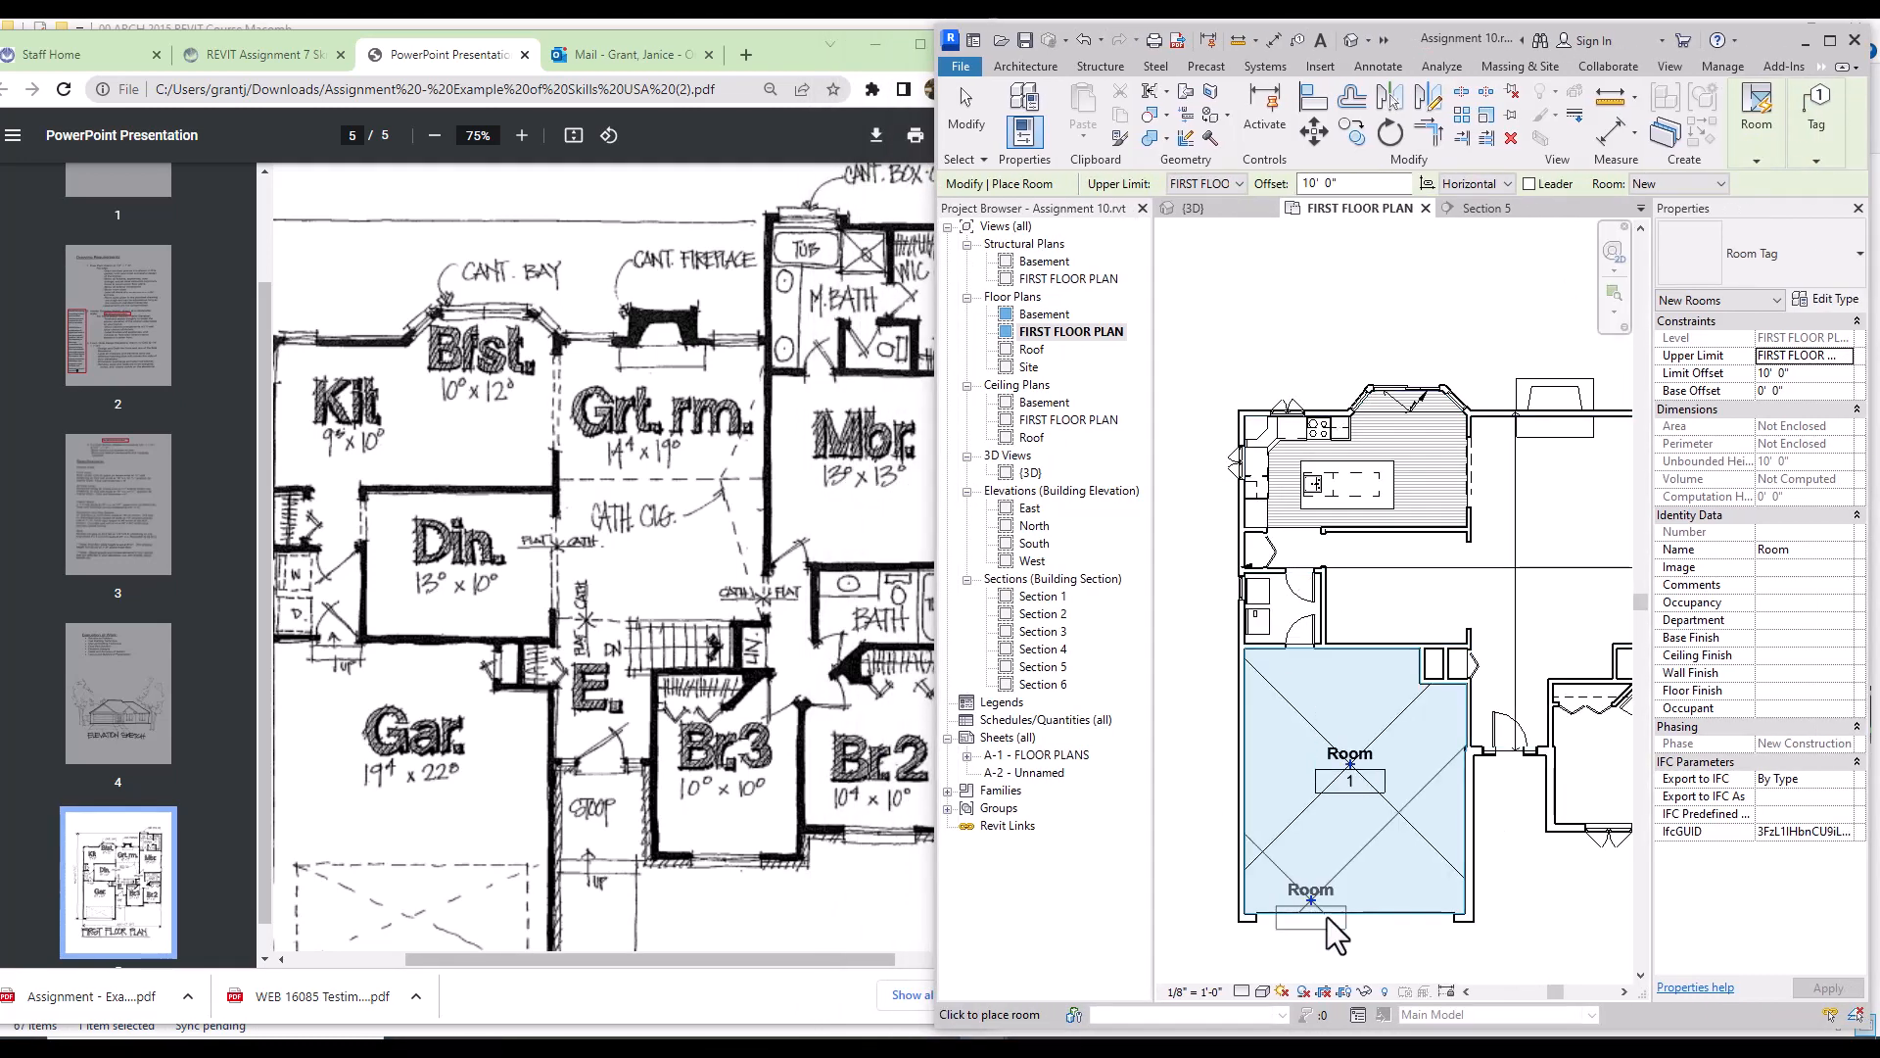
pyautogui.click(1623, 991)
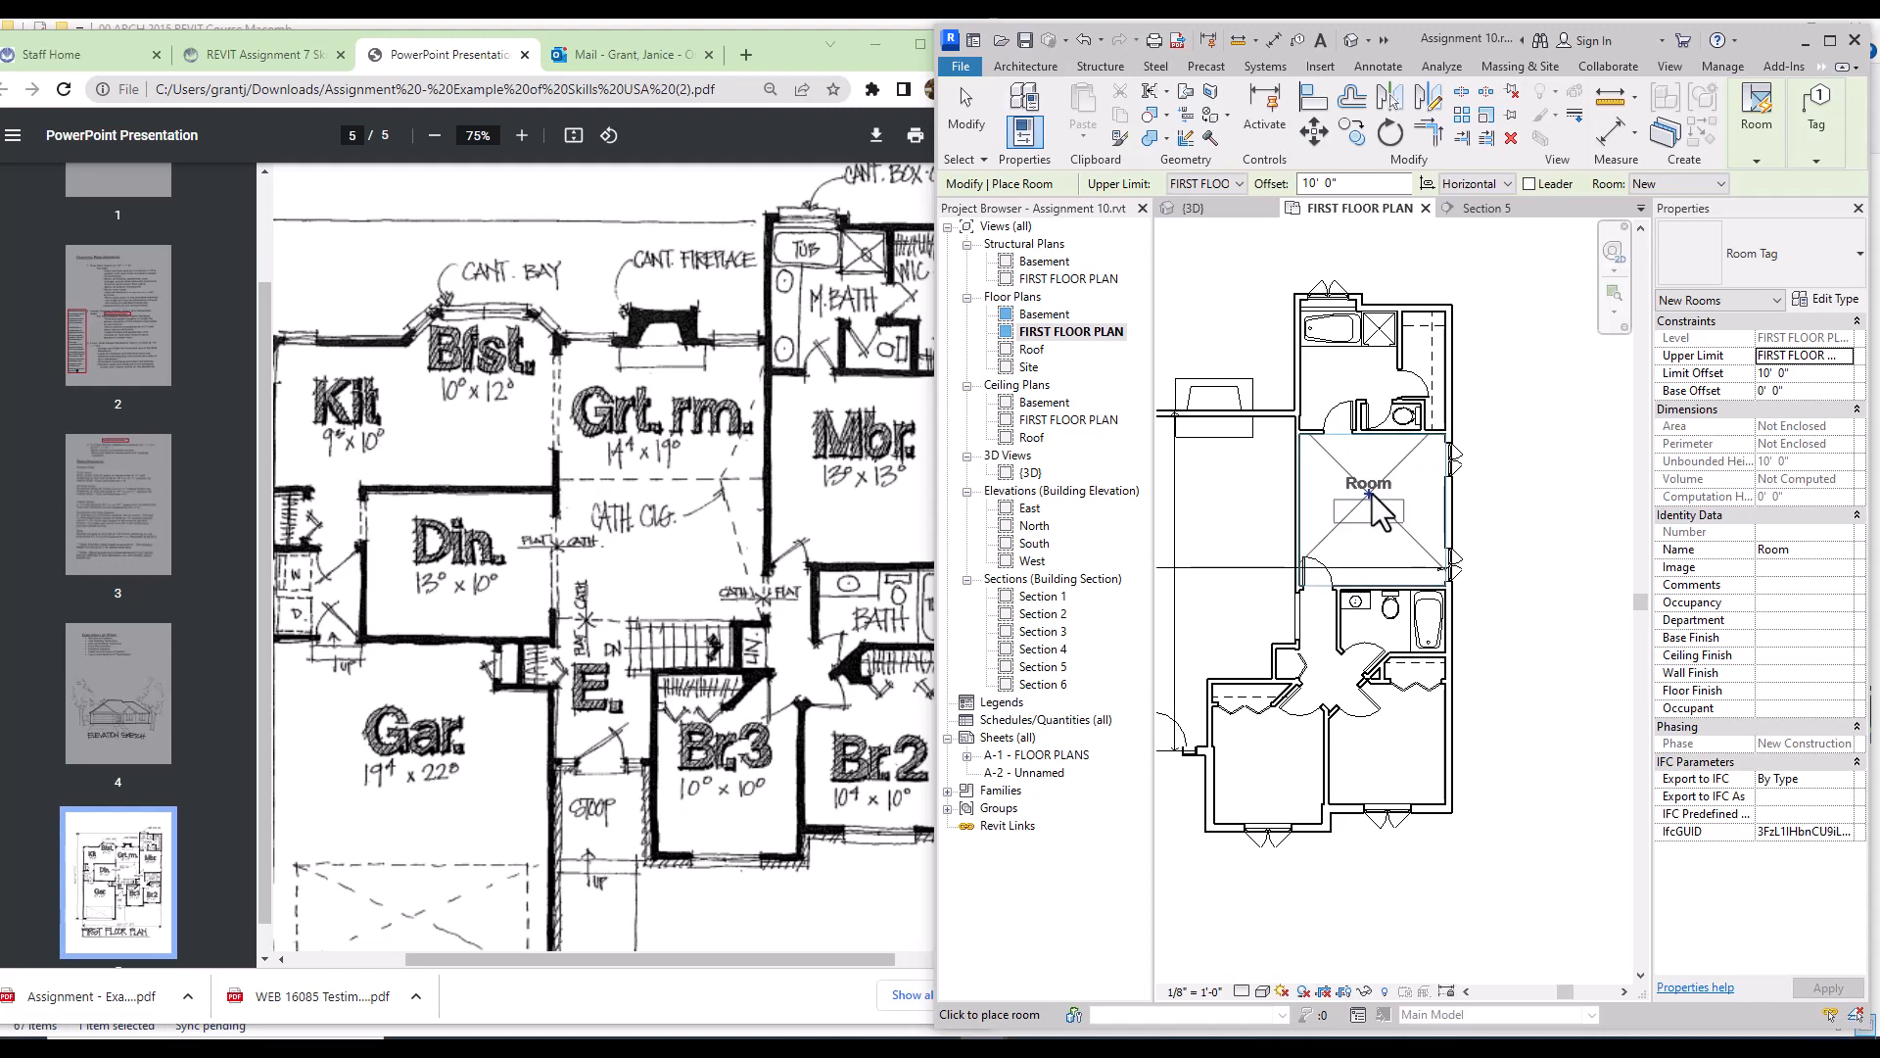
pyautogui.click(1372, 496)
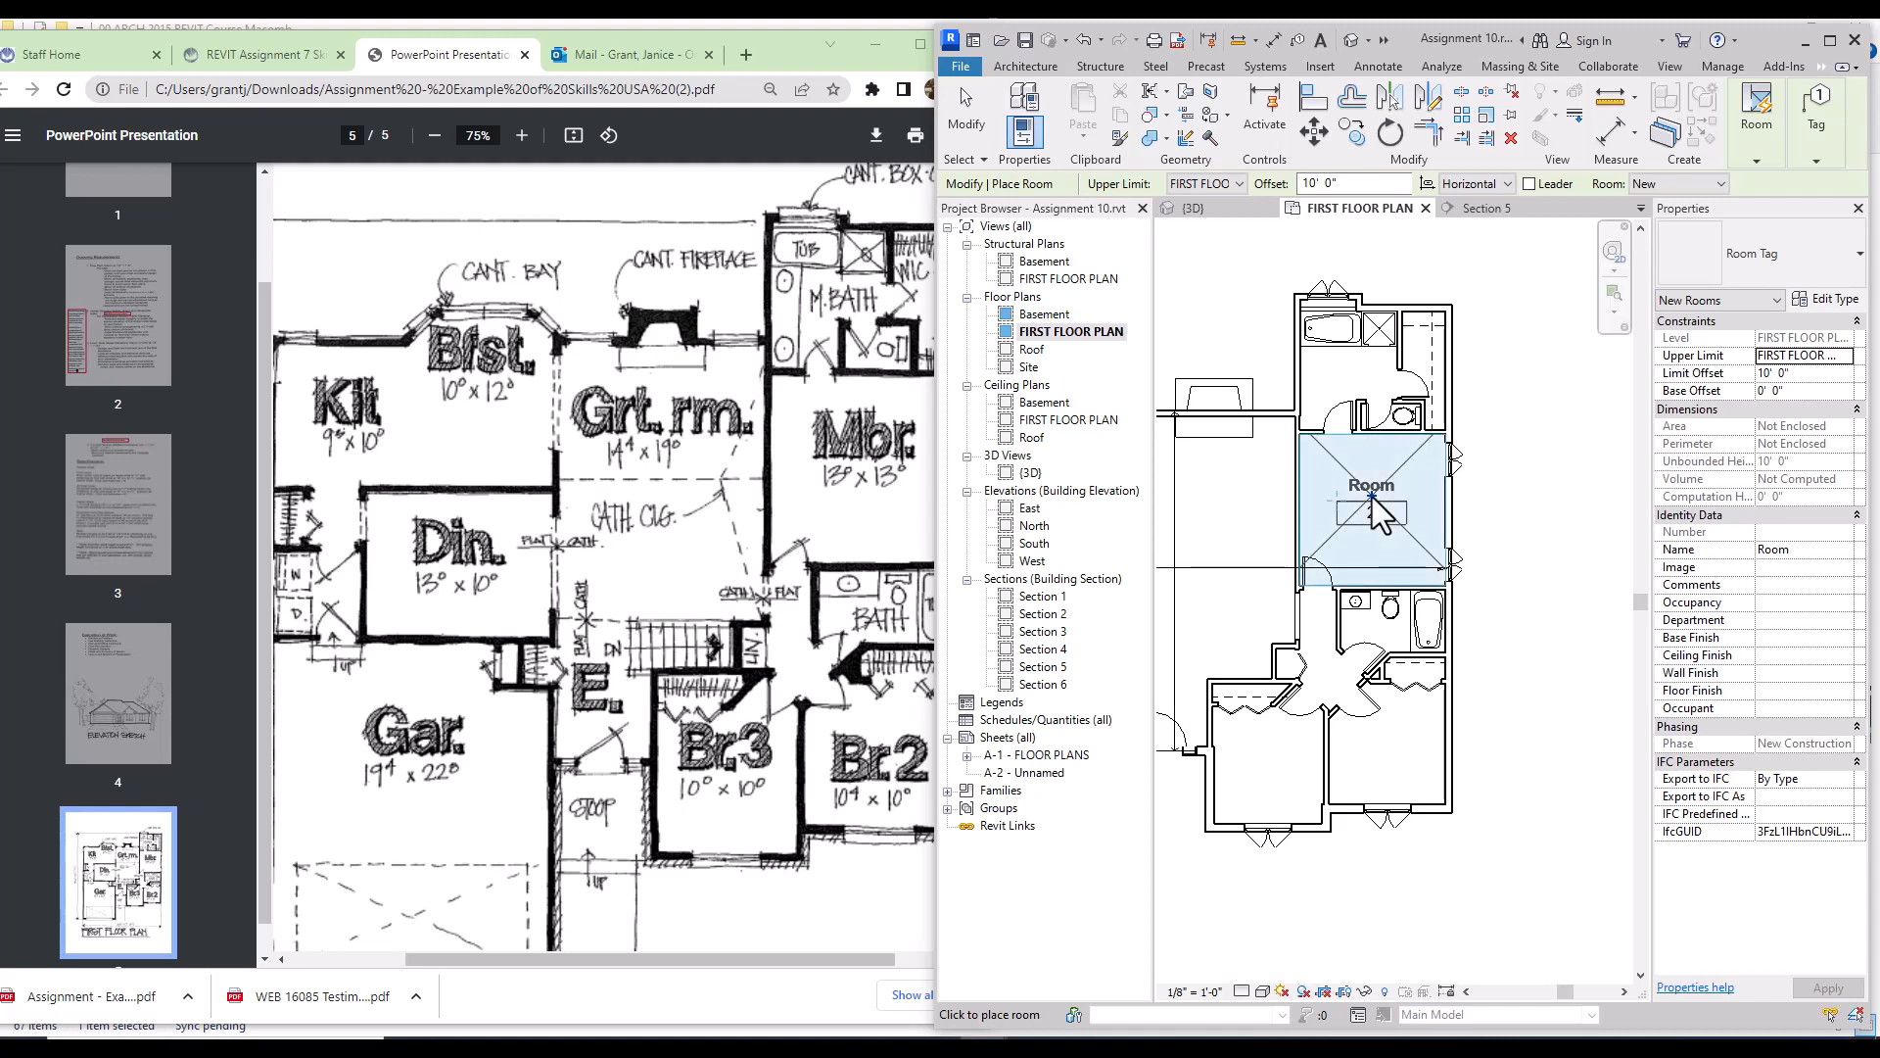
pyautogui.click(1386, 750)
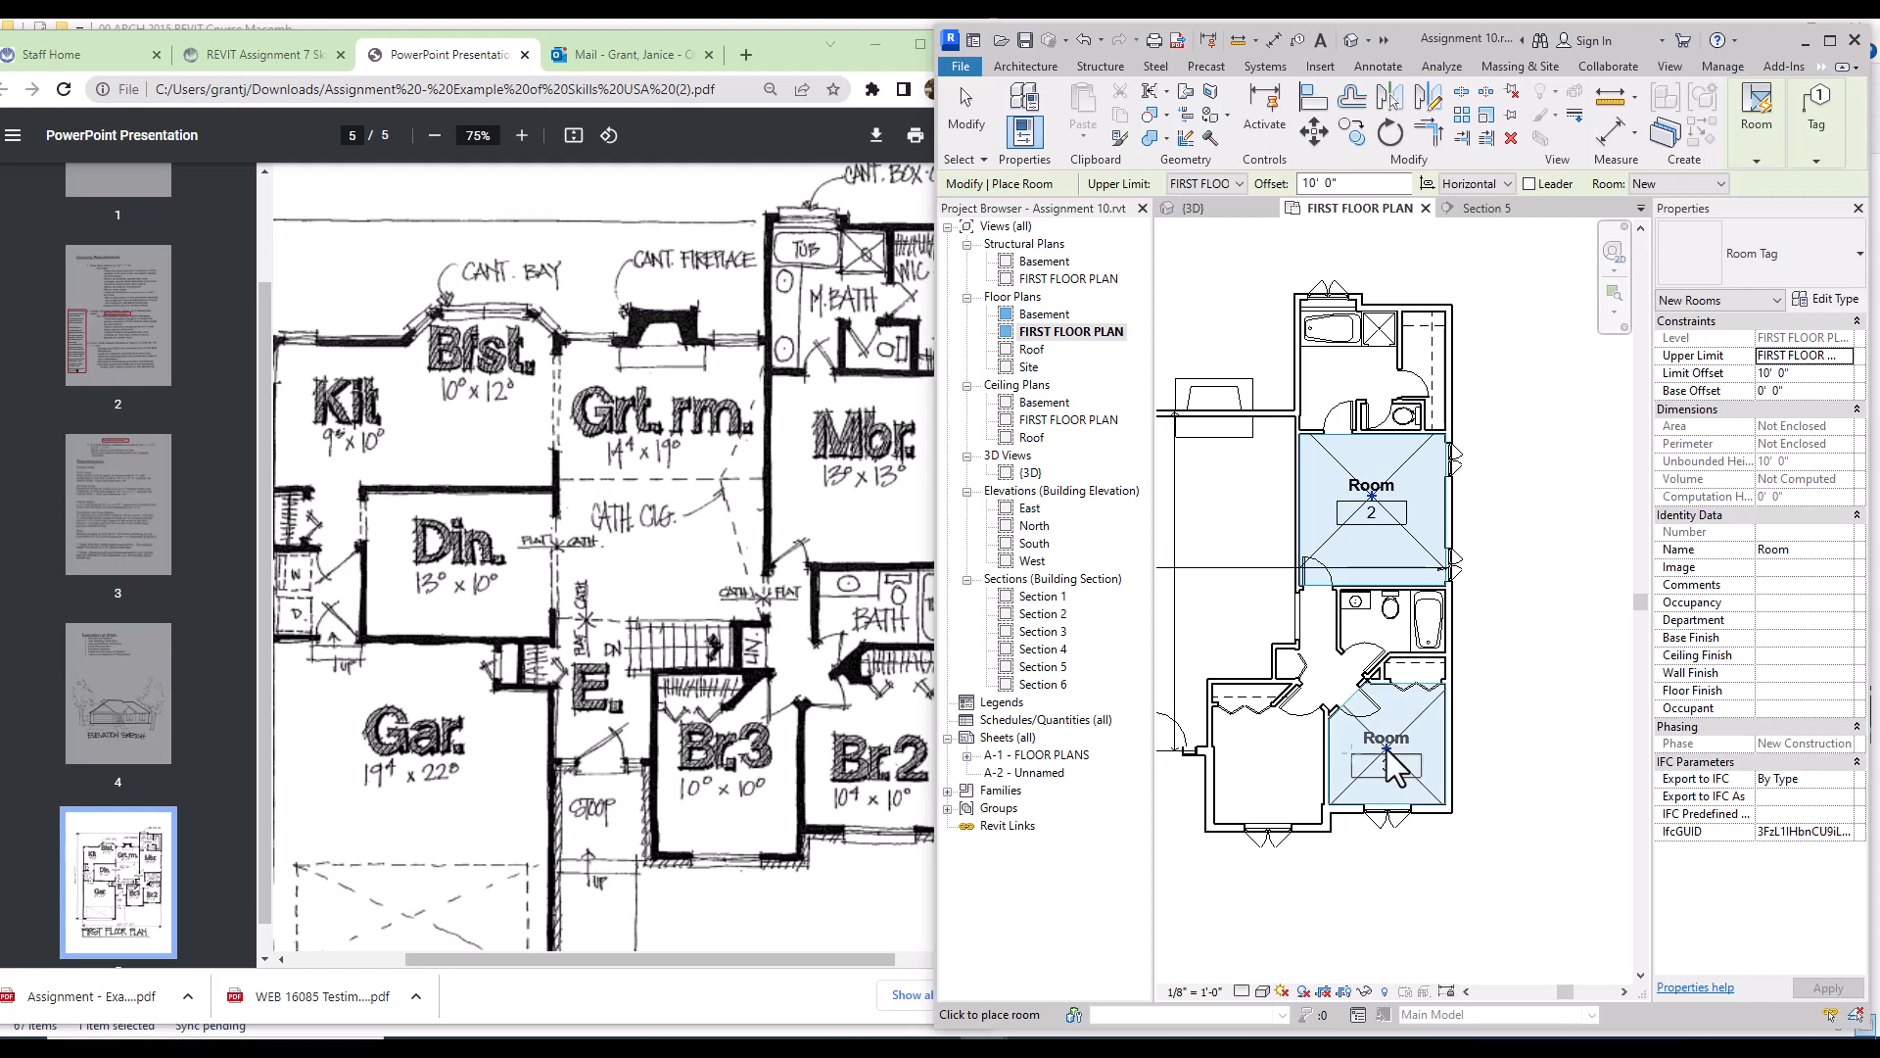
pyautogui.click(1265, 750)
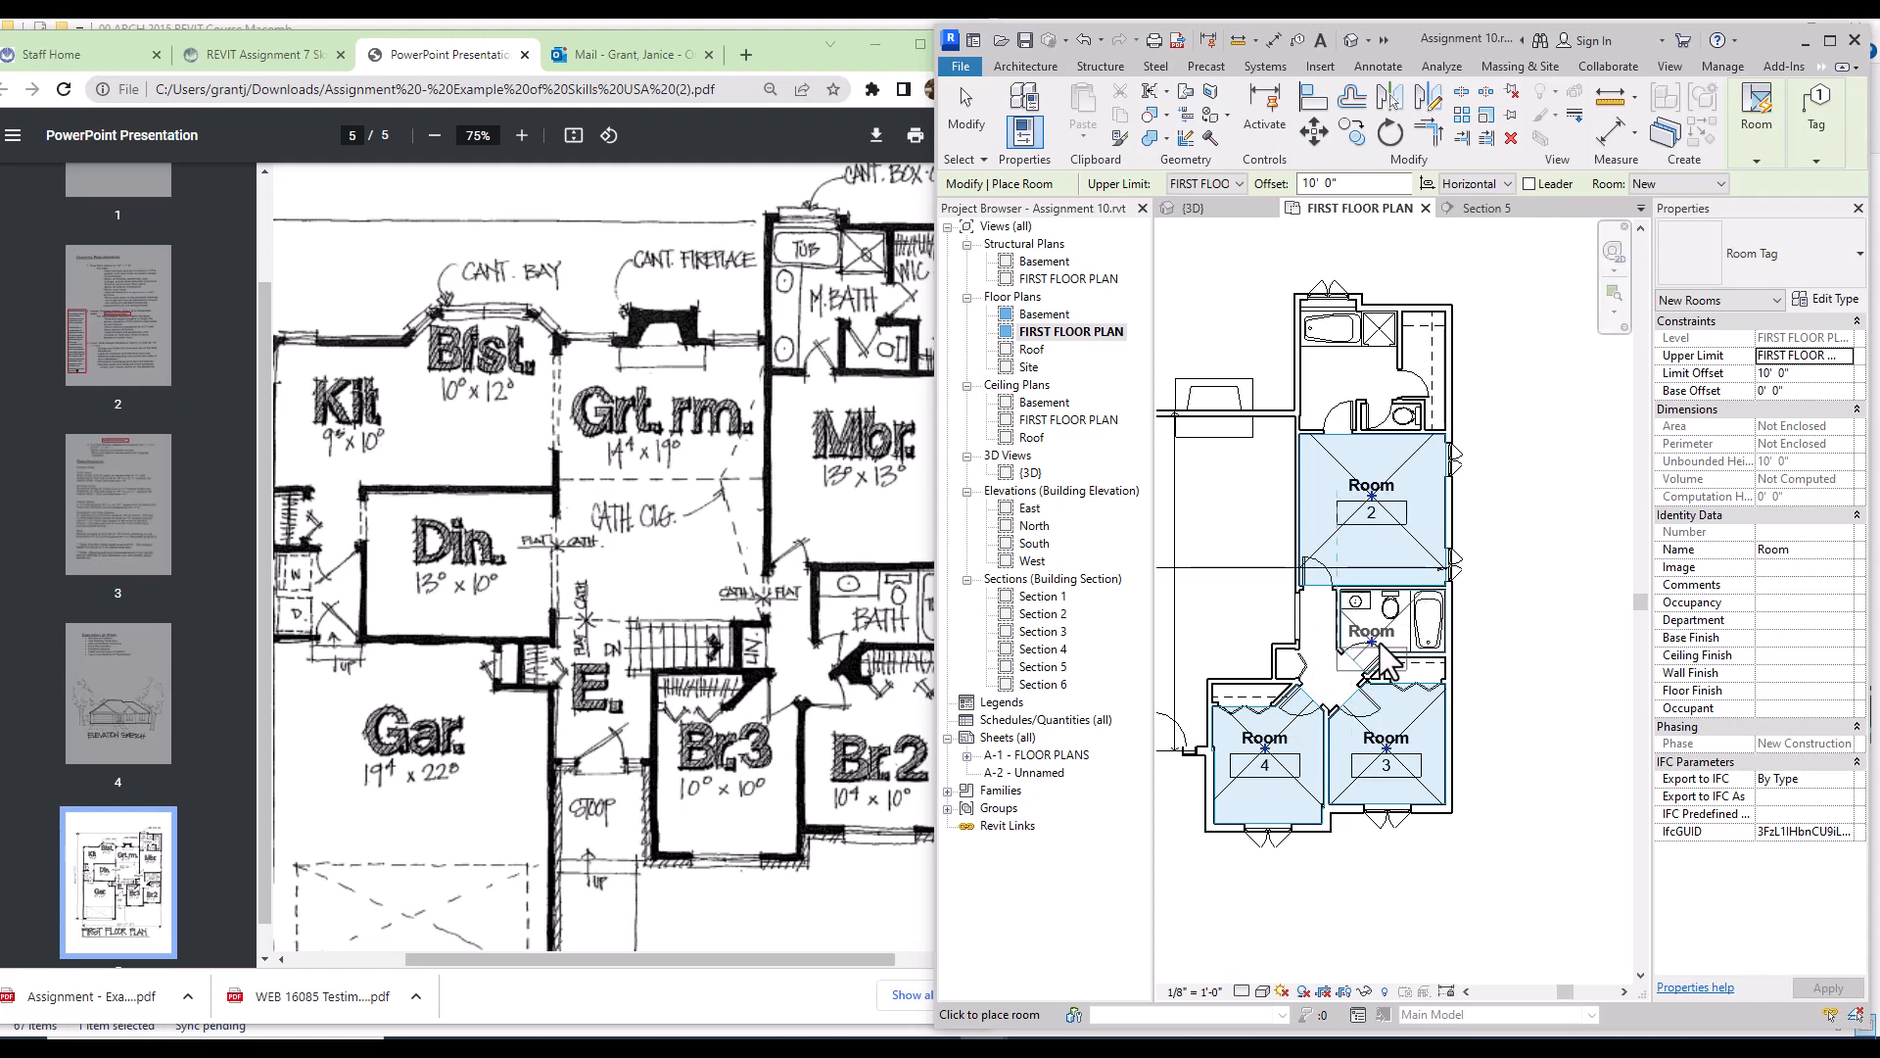
pyautogui.click(1380, 644)
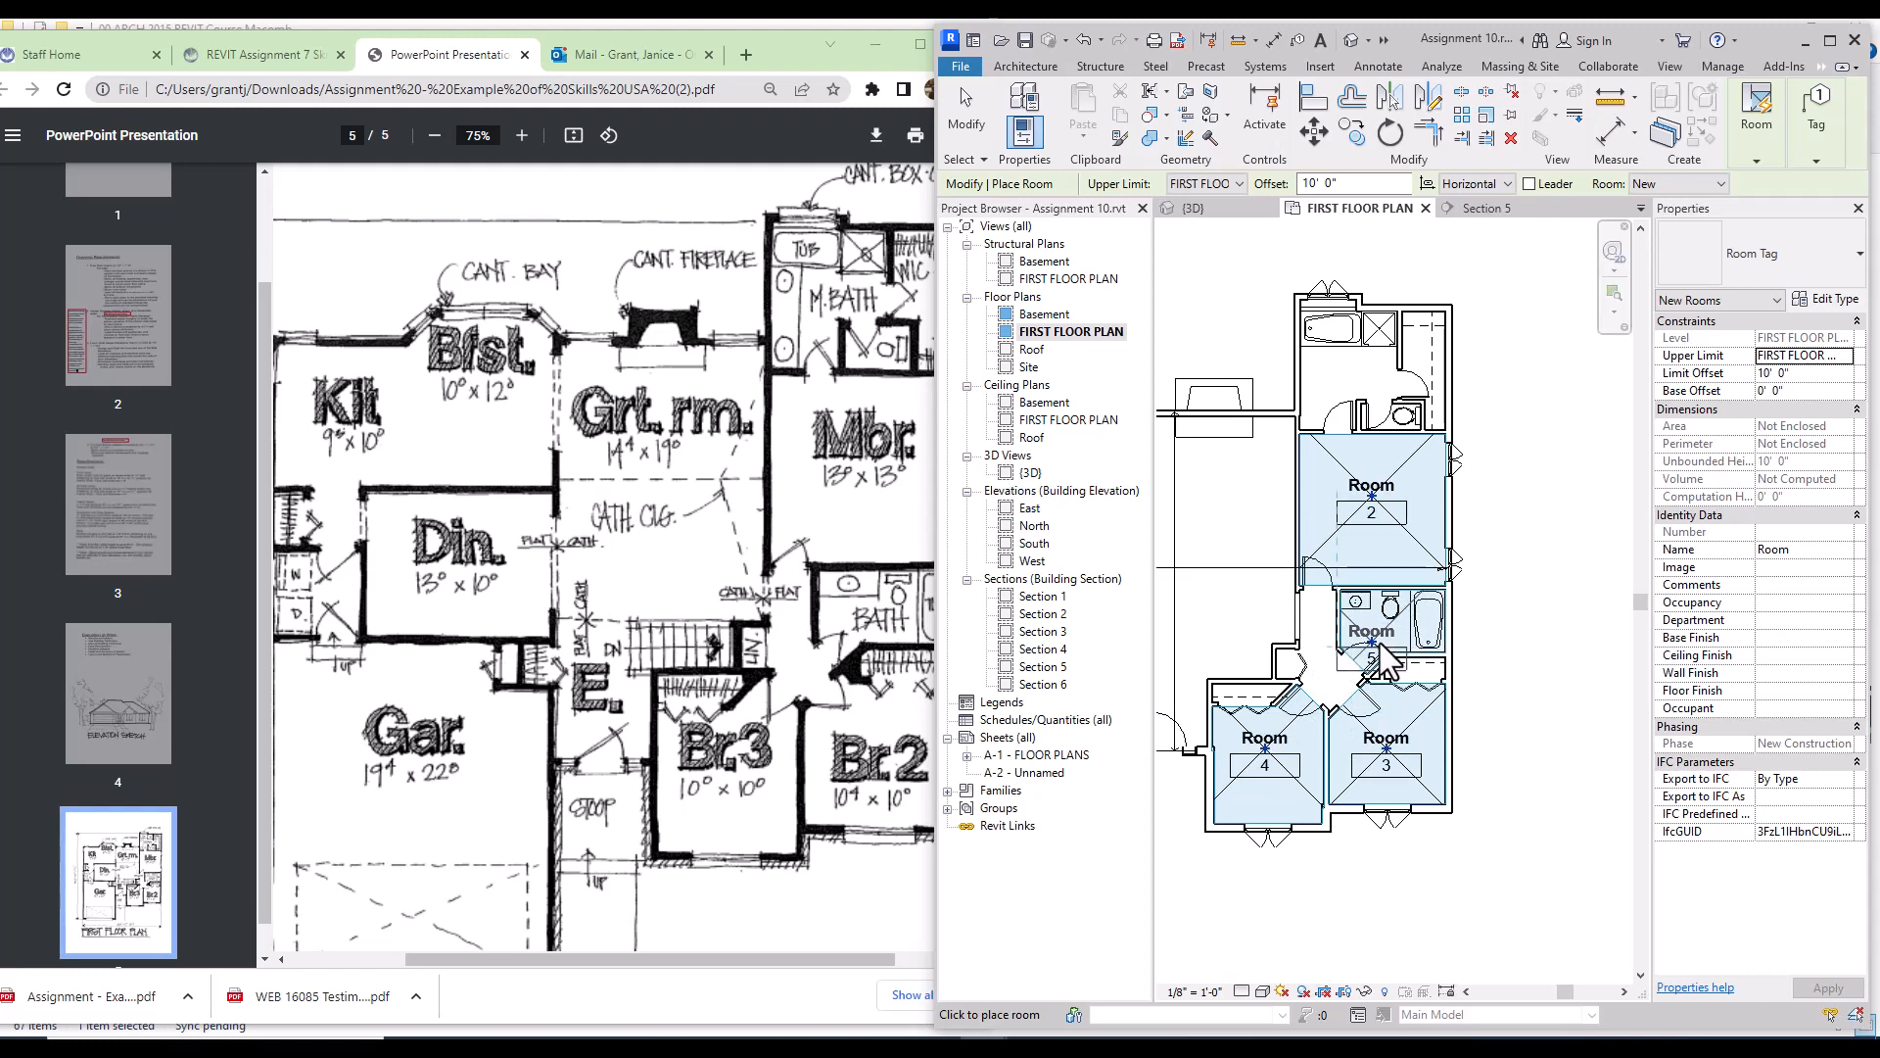
# Step: Place rooms in the upper bathroom closet and the small closet near room 1
pyautogui.click(1358, 381)
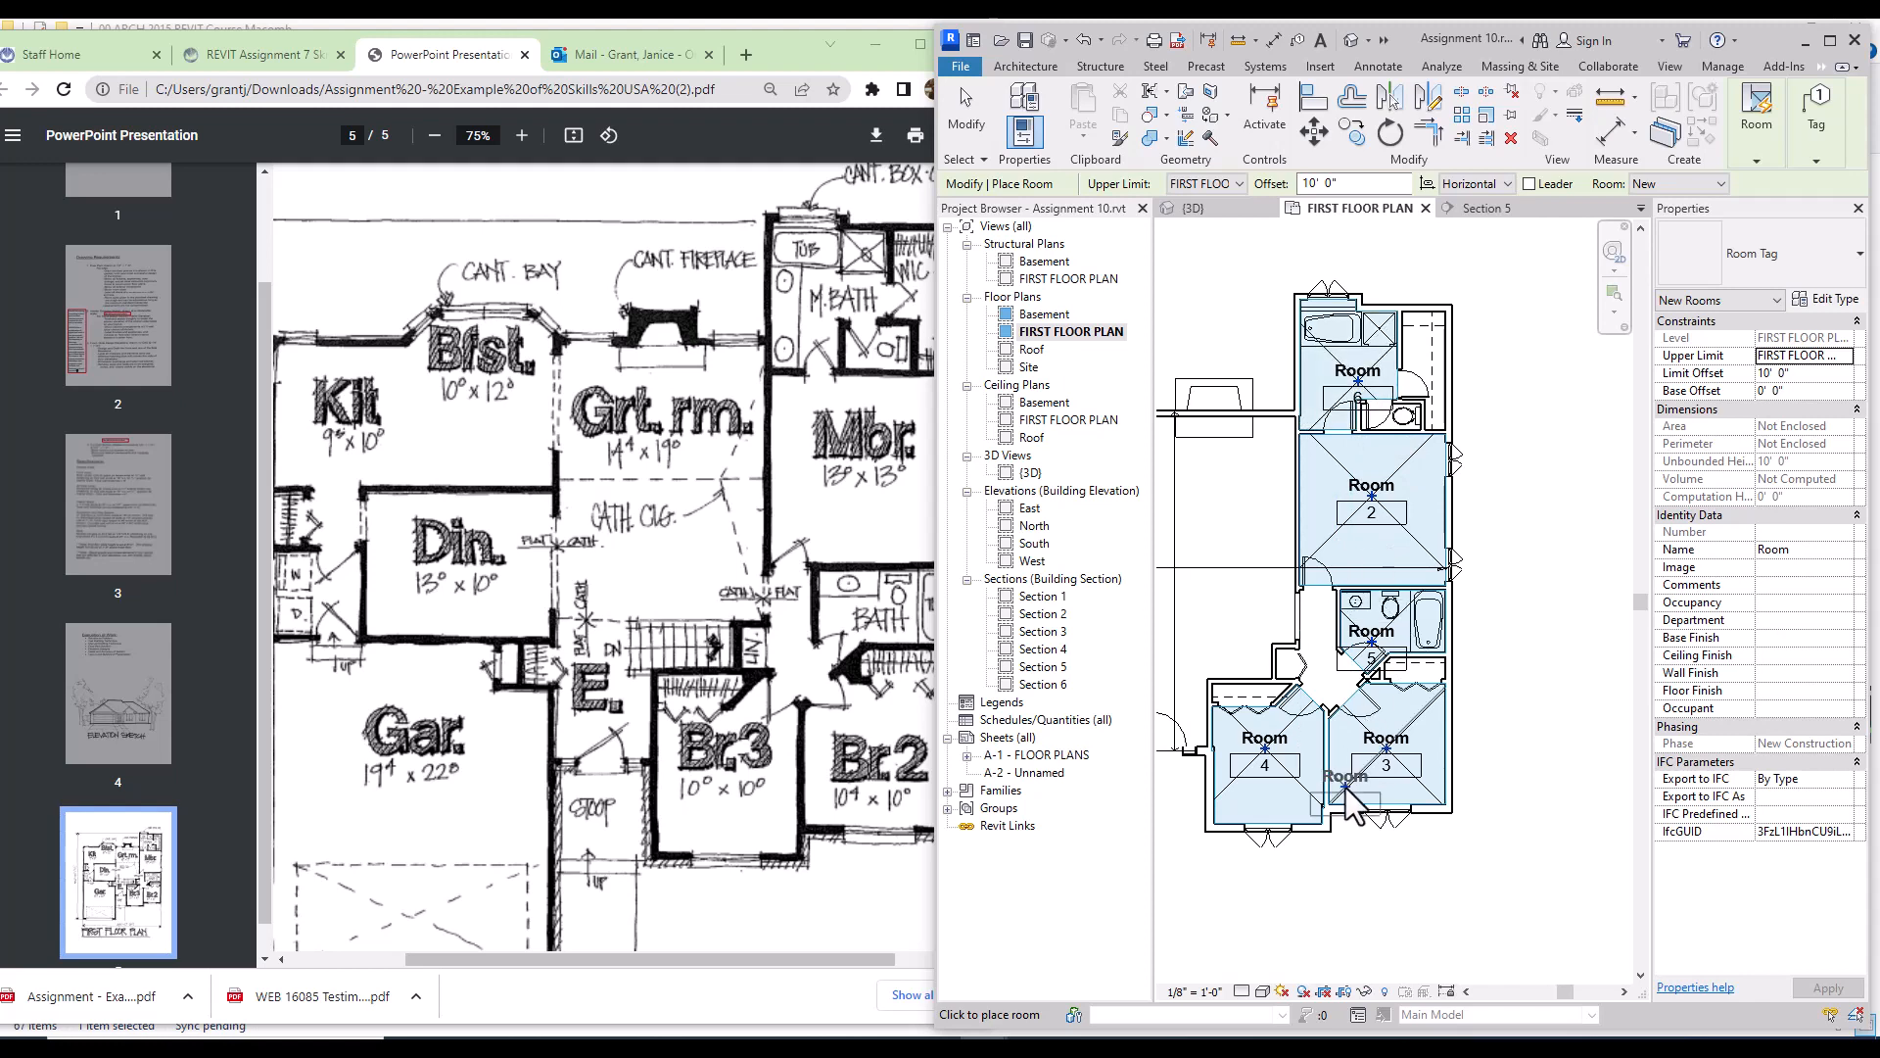
pyautogui.click(1466, 991)
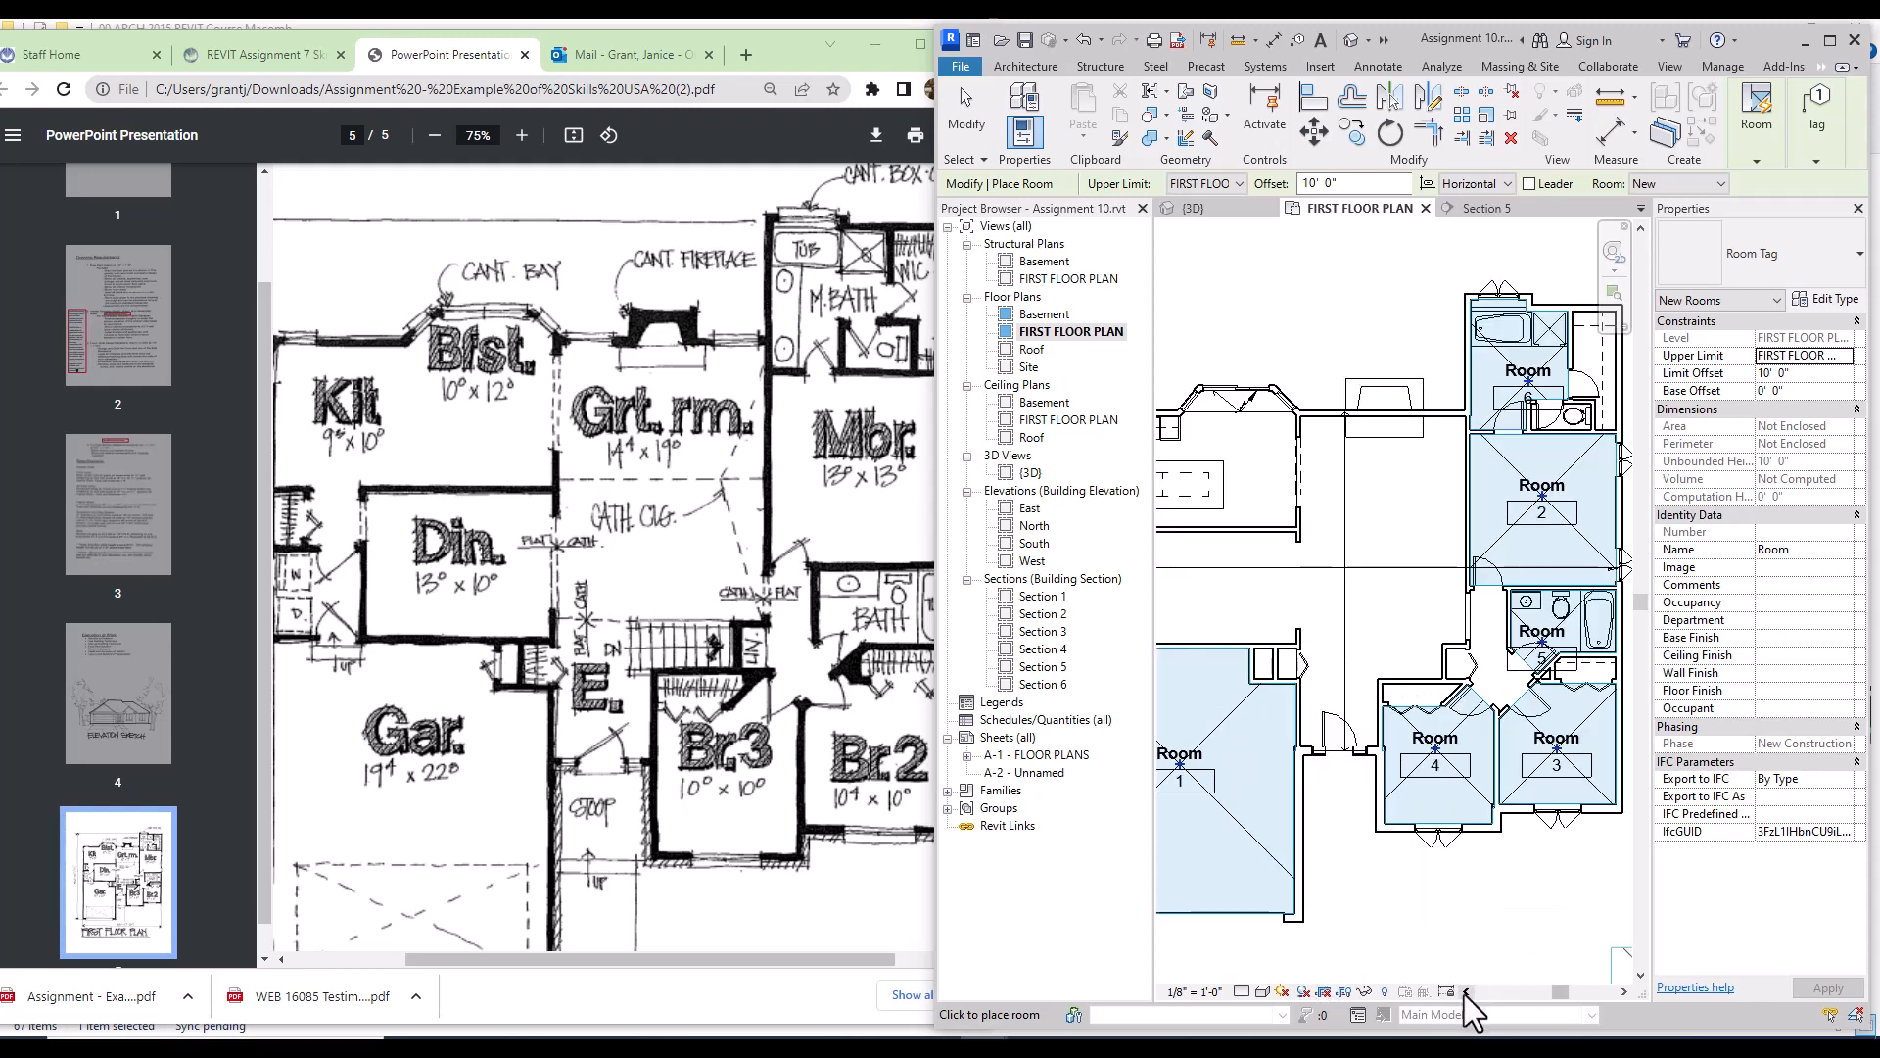
pyautogui.click(1466, 991)
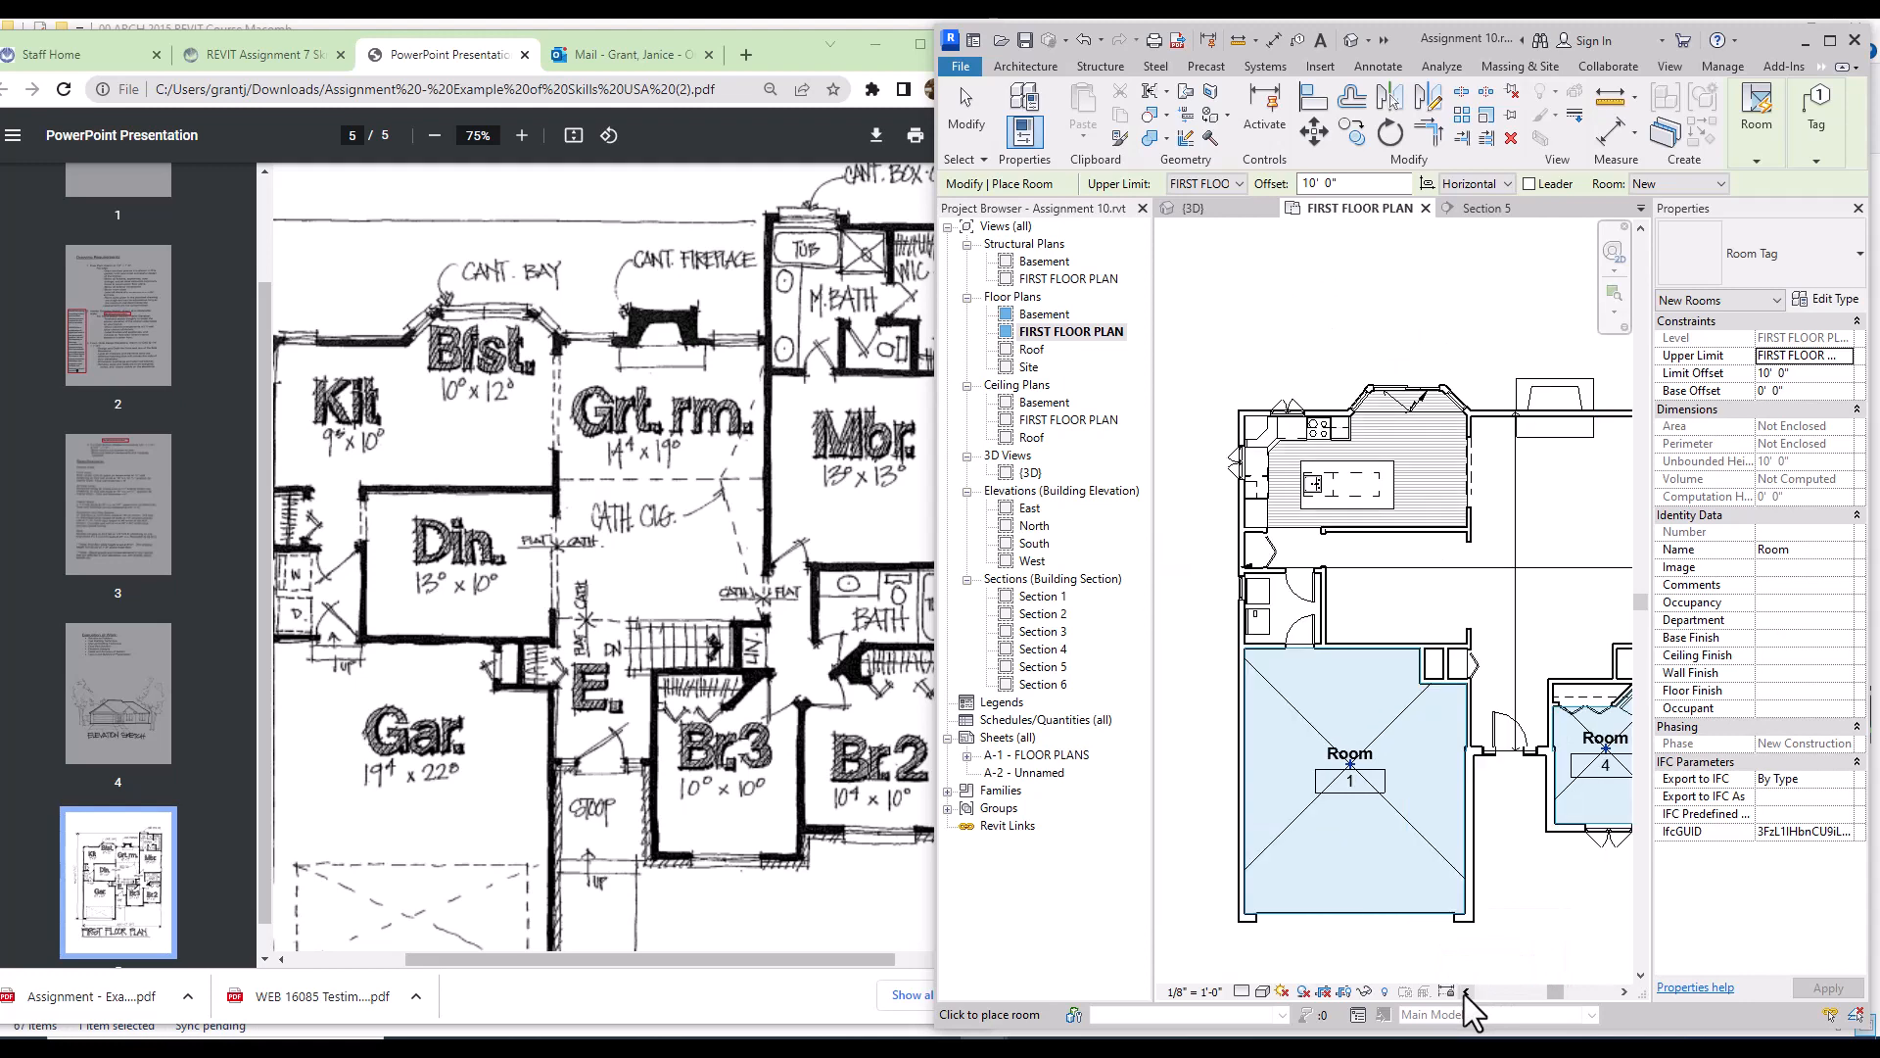
pyautogui.click(1284, 614)
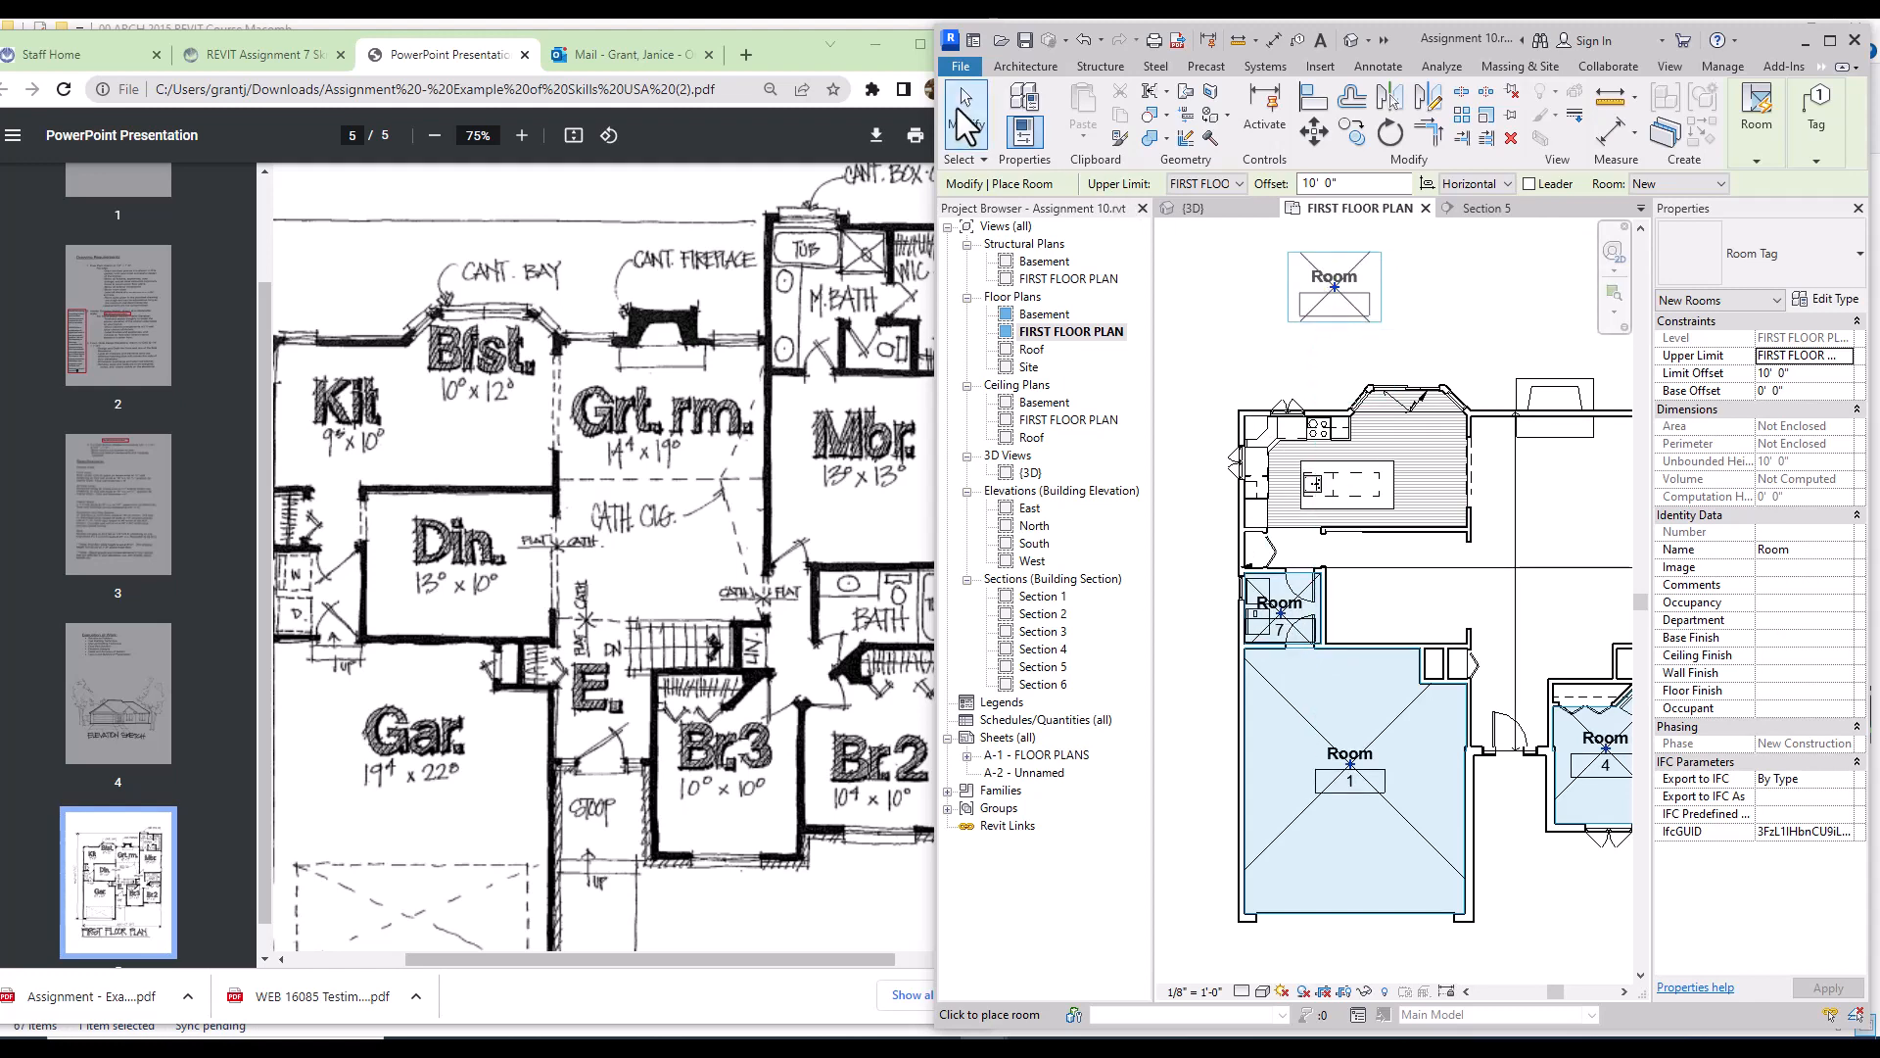
pyautogui.click(960, 86)
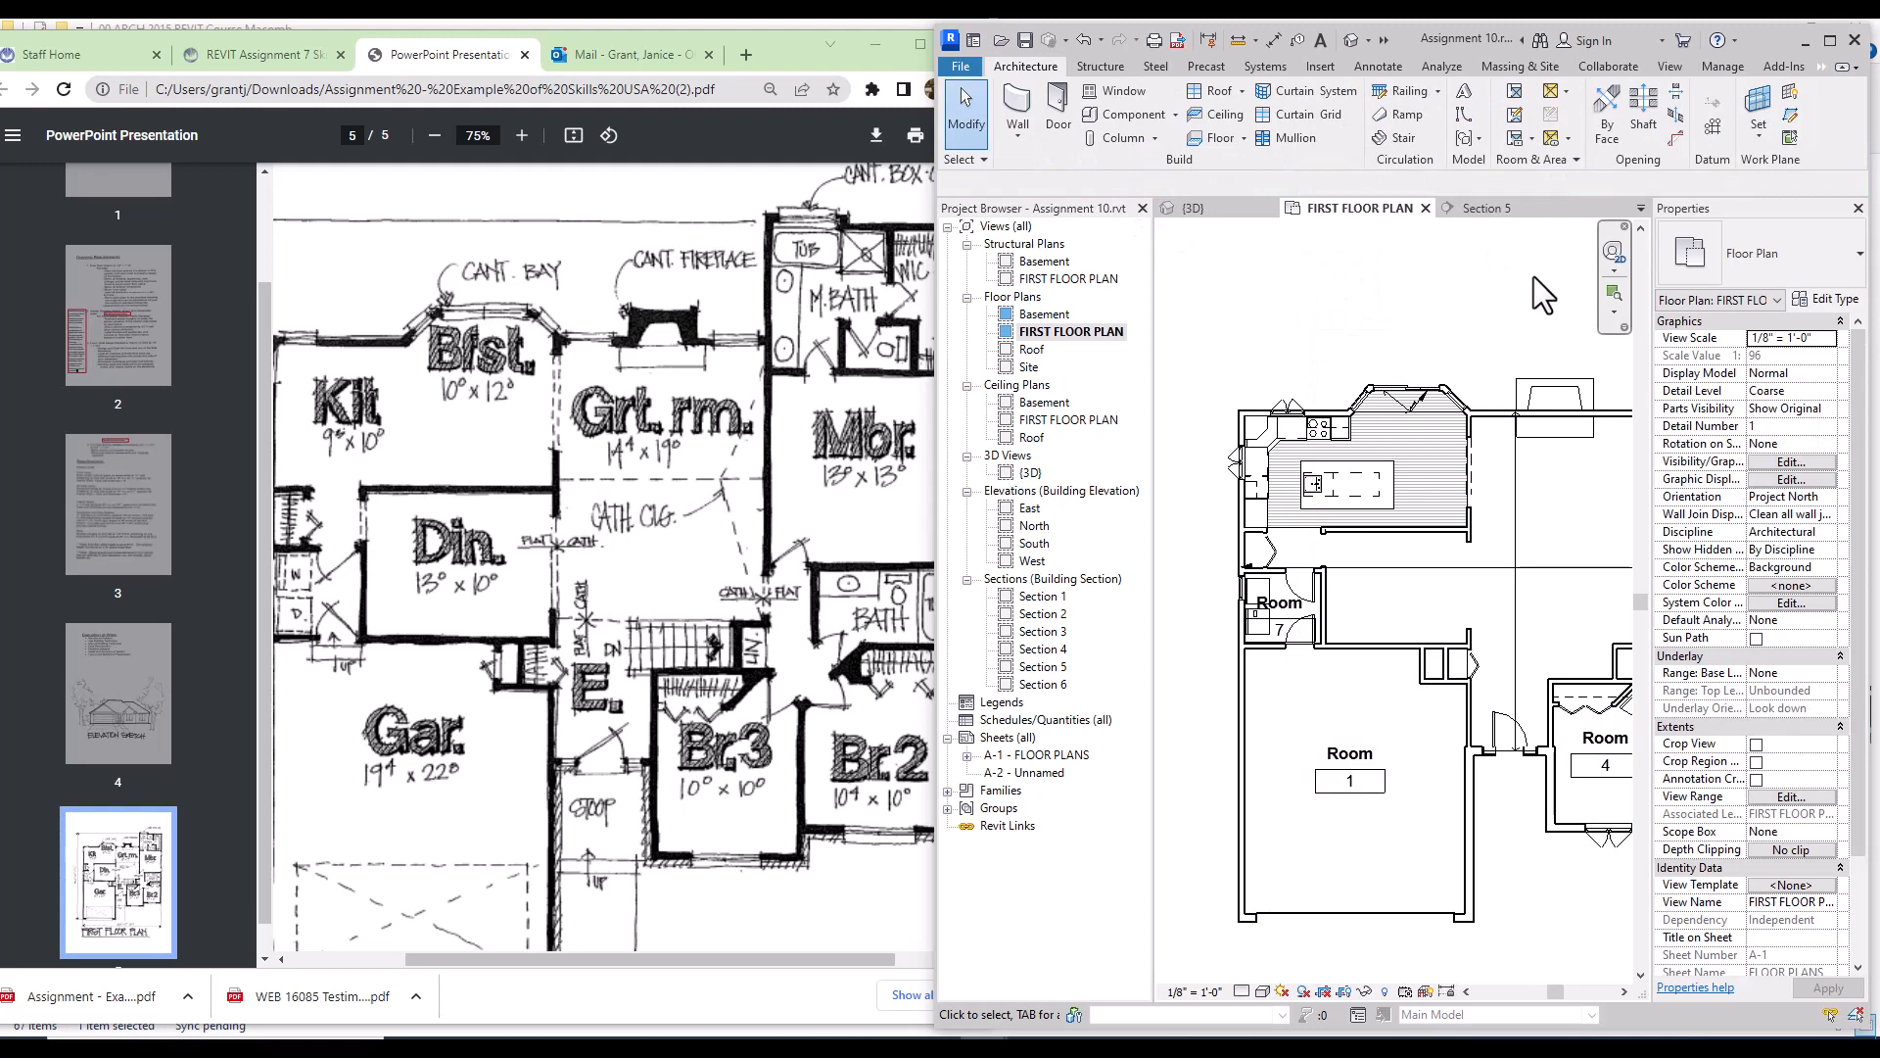
pyautogui.click(1830, 40)
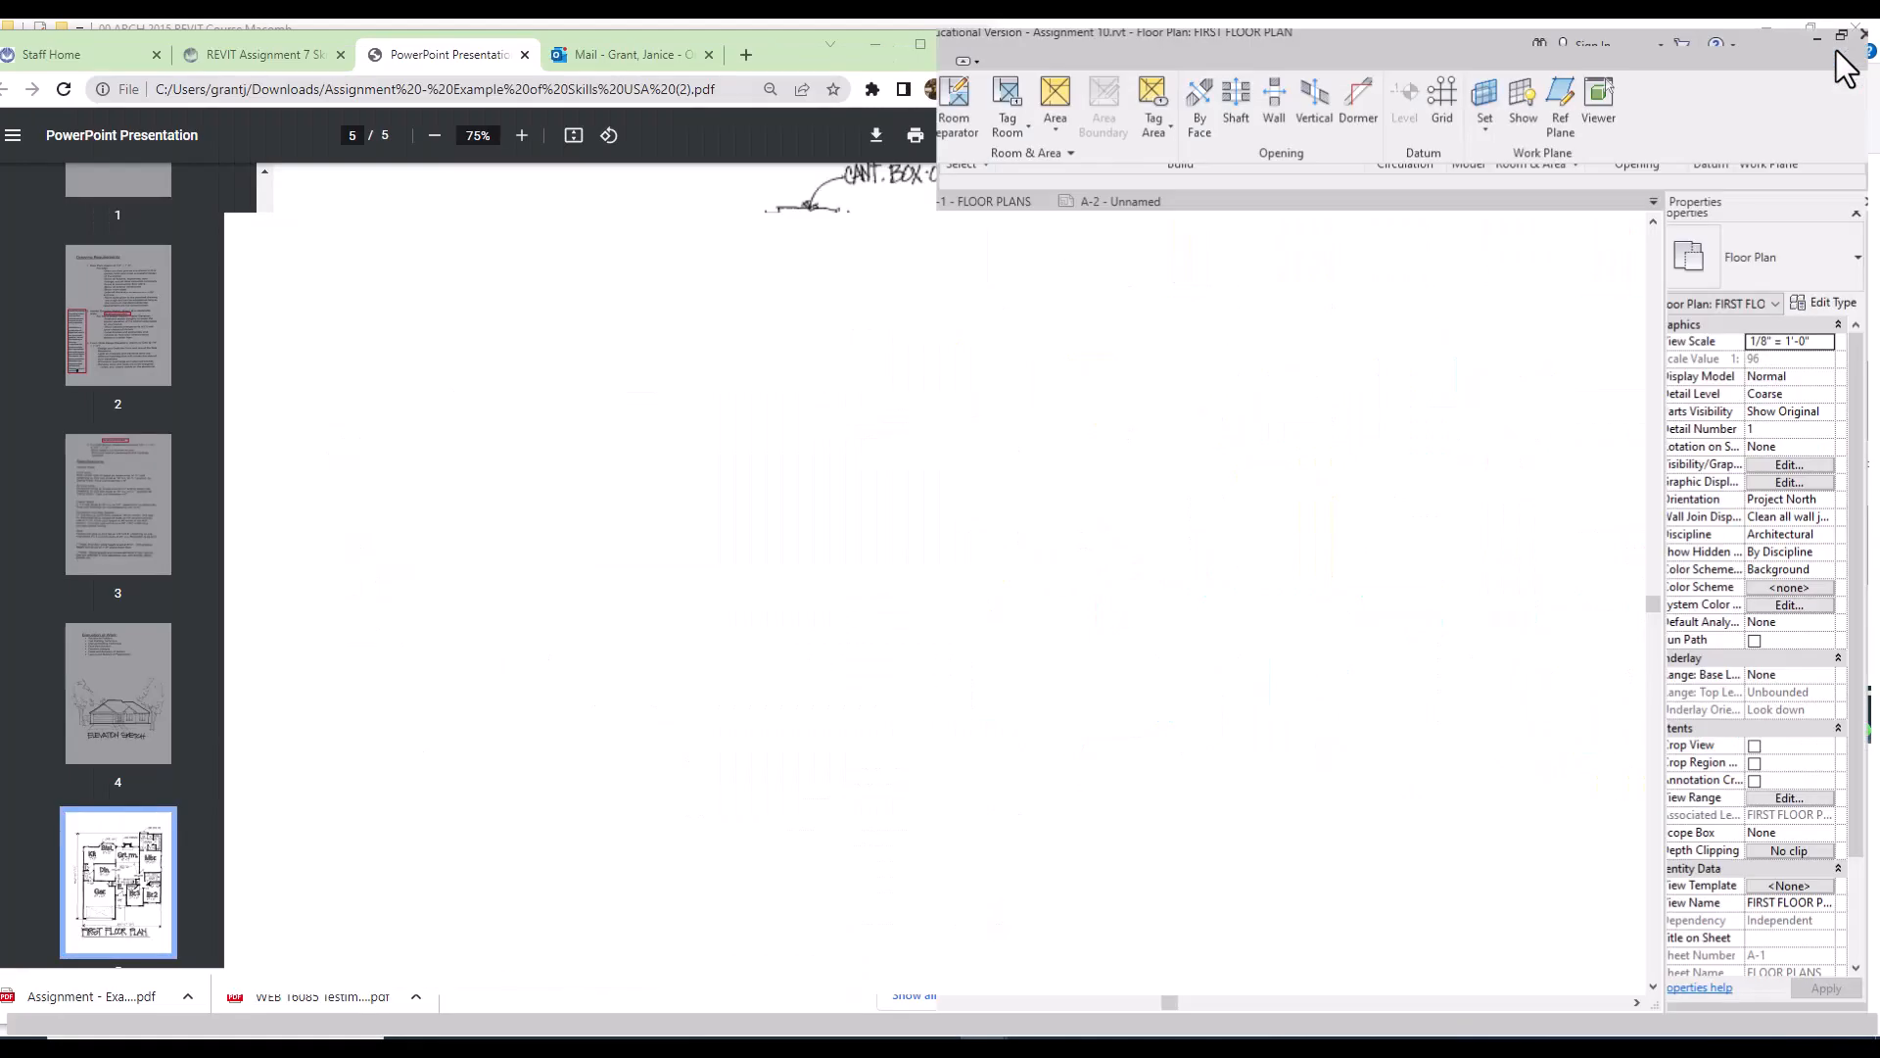
# Step: Start the Room Separator tool with Revit restored beside the reference PDF
pyautogui.click(950, 106)
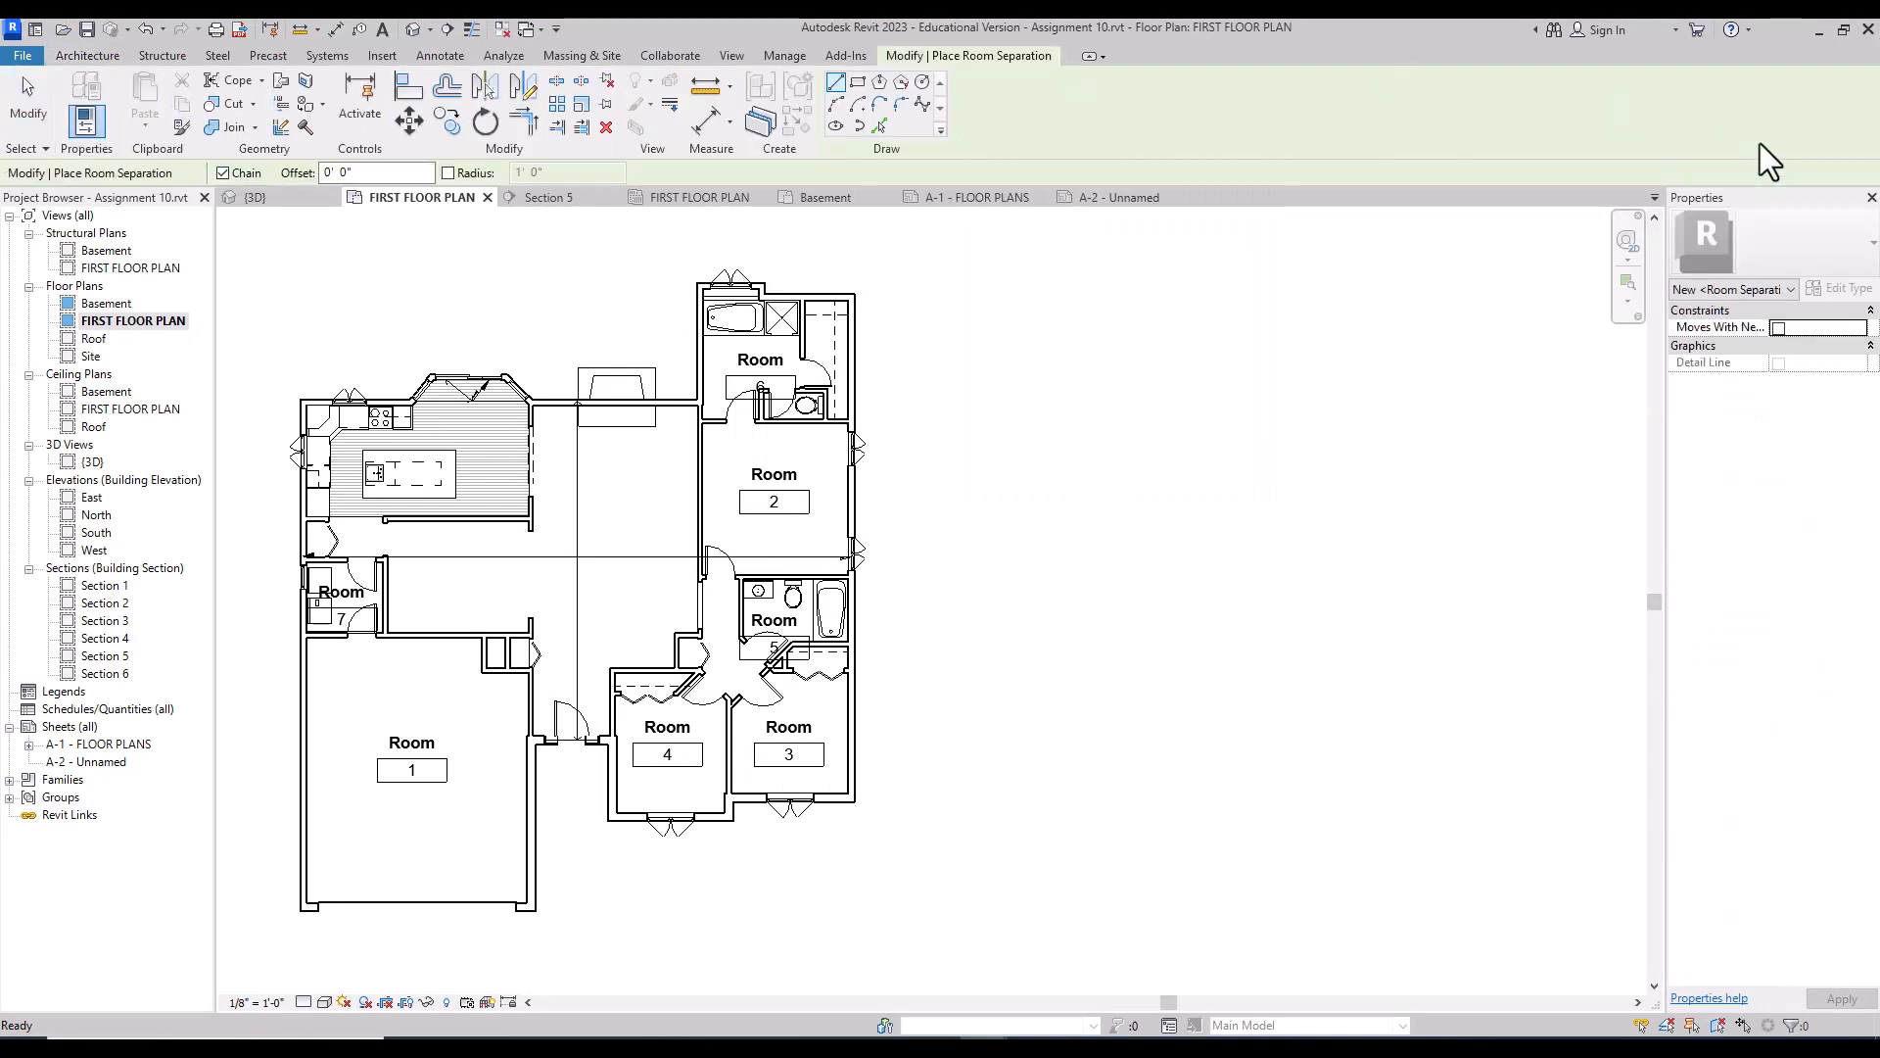
pyautogui.click(1843, 30)
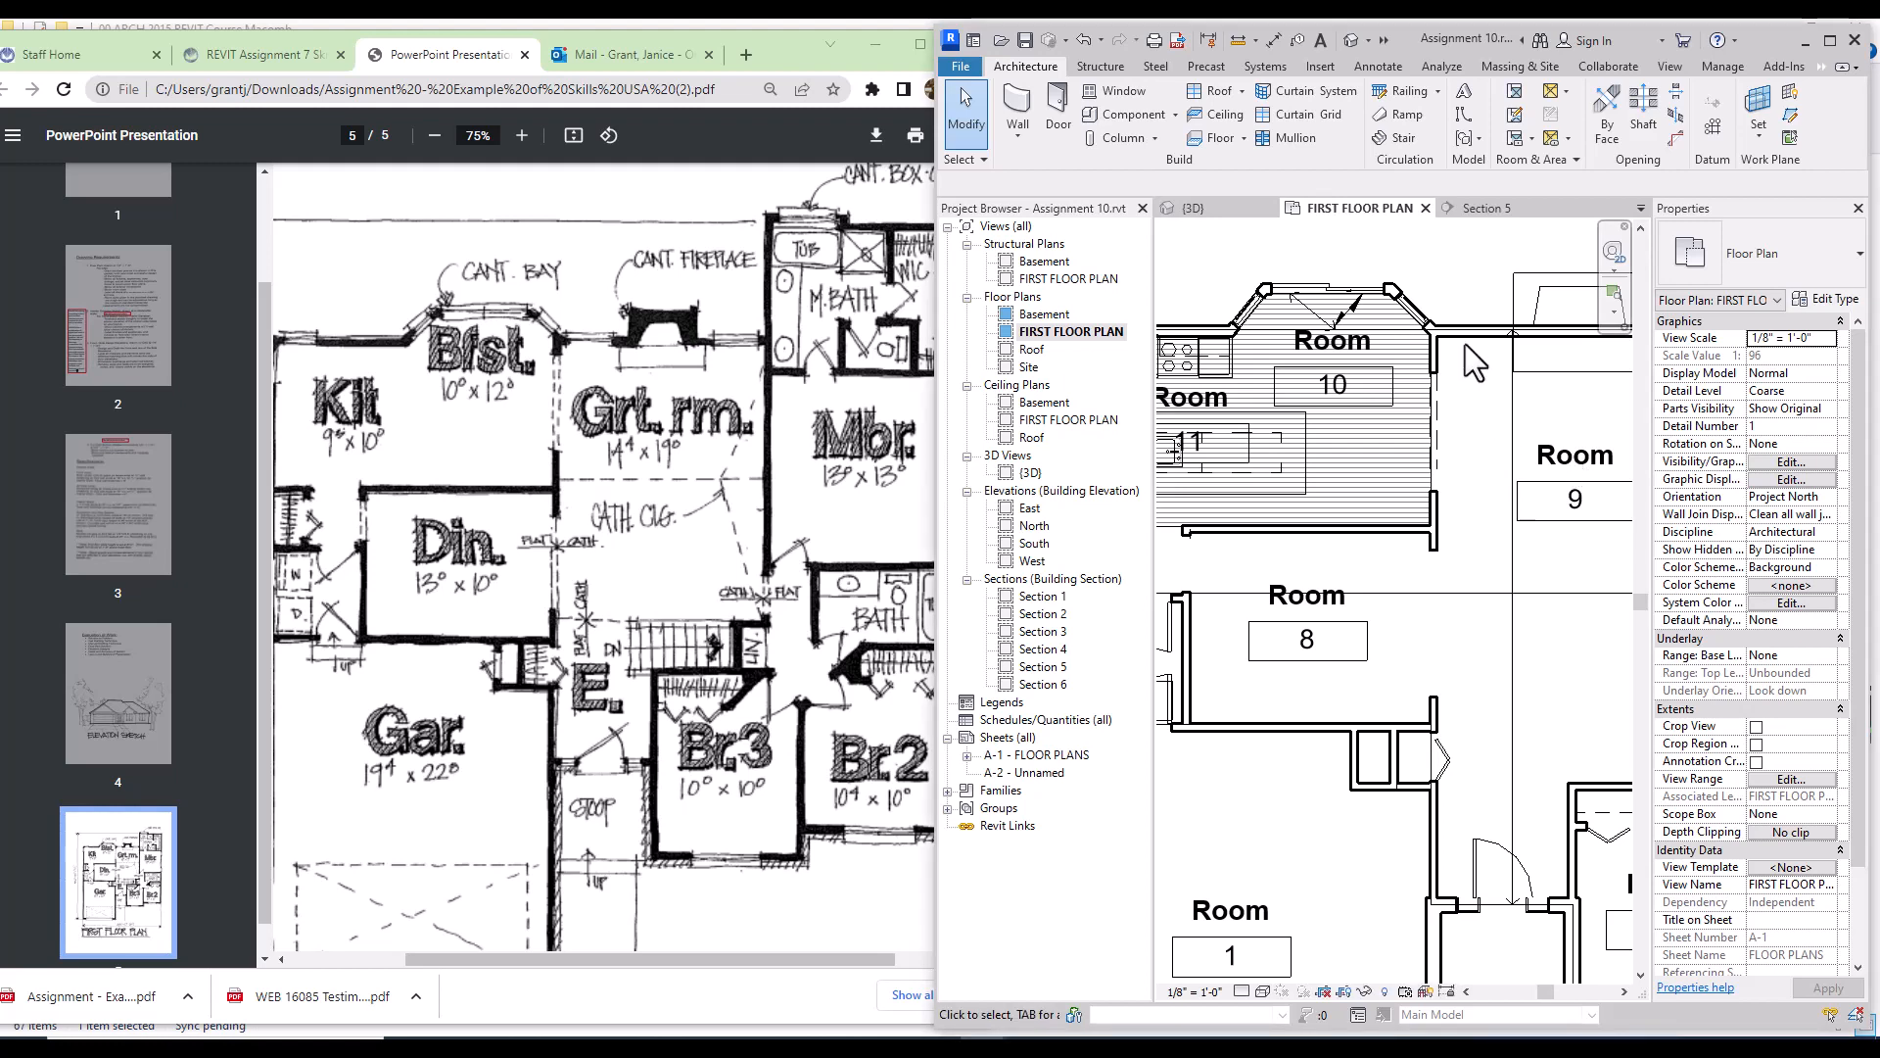
# Step: Turn off Show Room Number in the room tag's type properties
pyautogui.click(1386, 68)
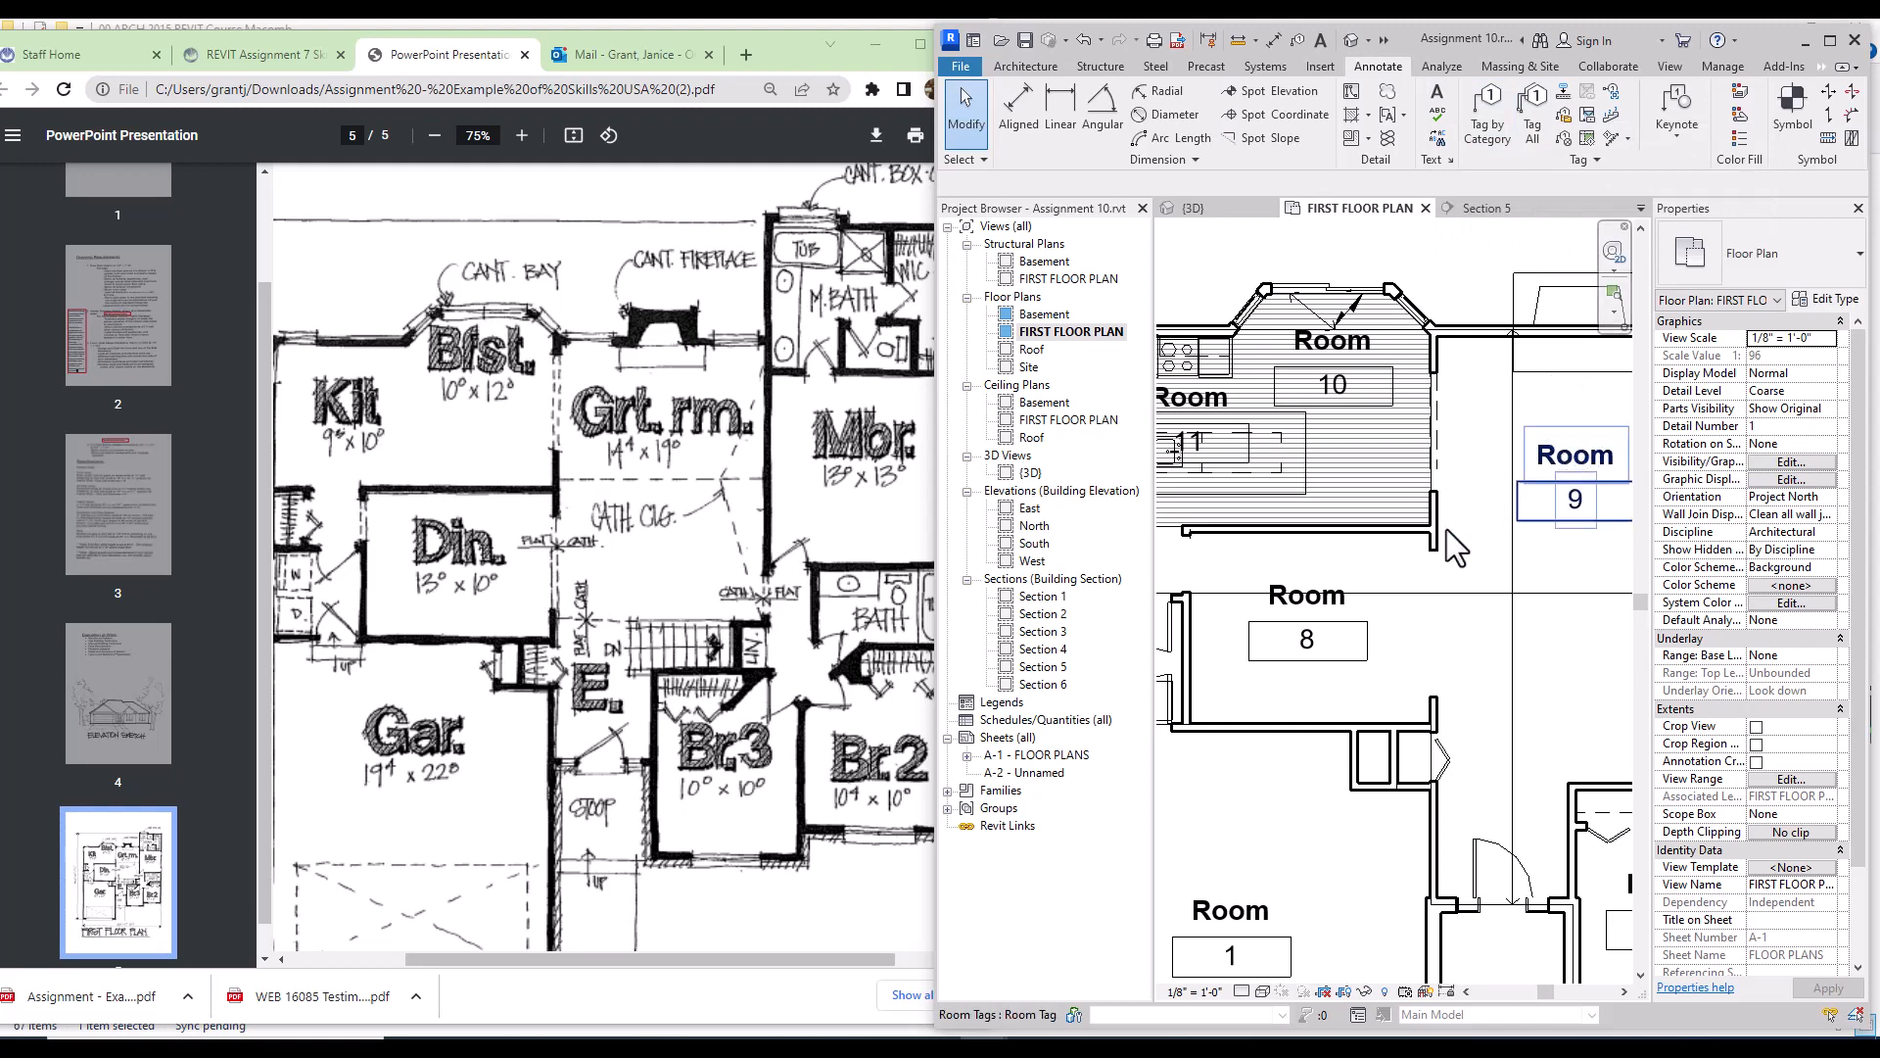
pyautogui.click(1324, 610)
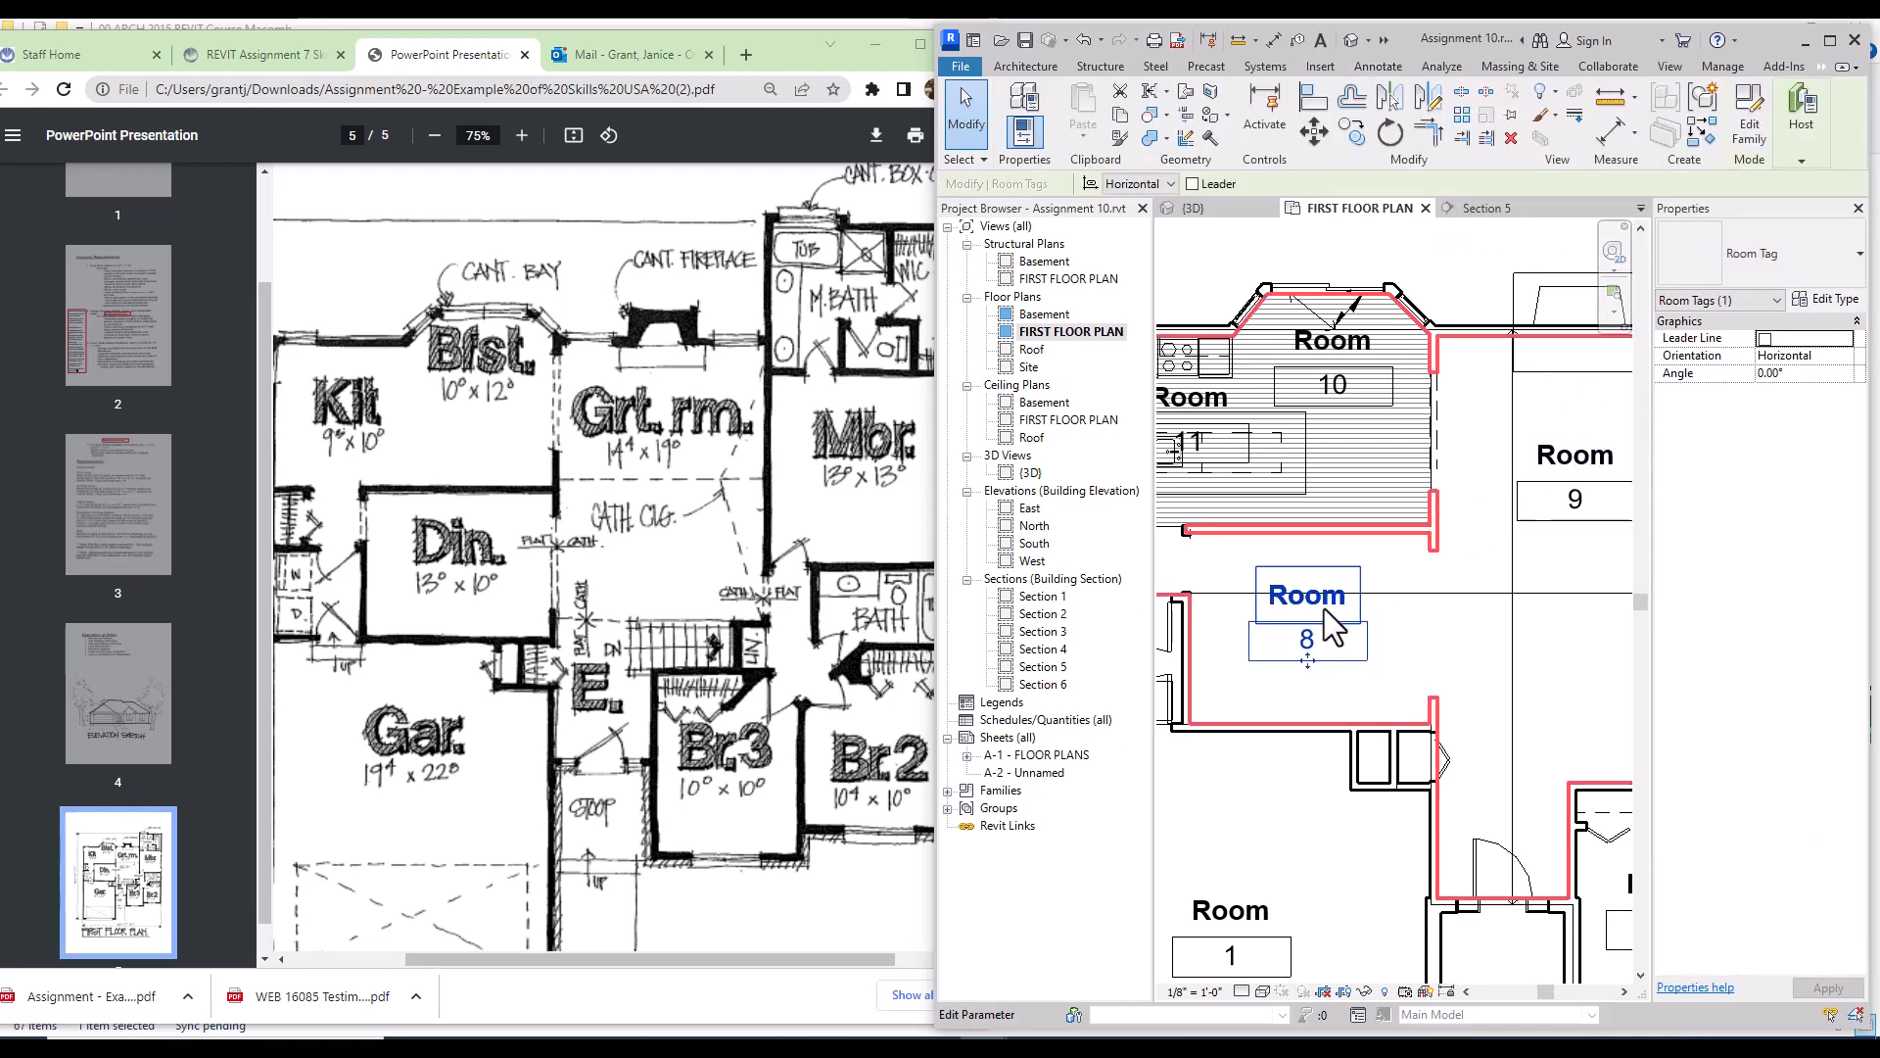
pyautogui.click(1827, 299)
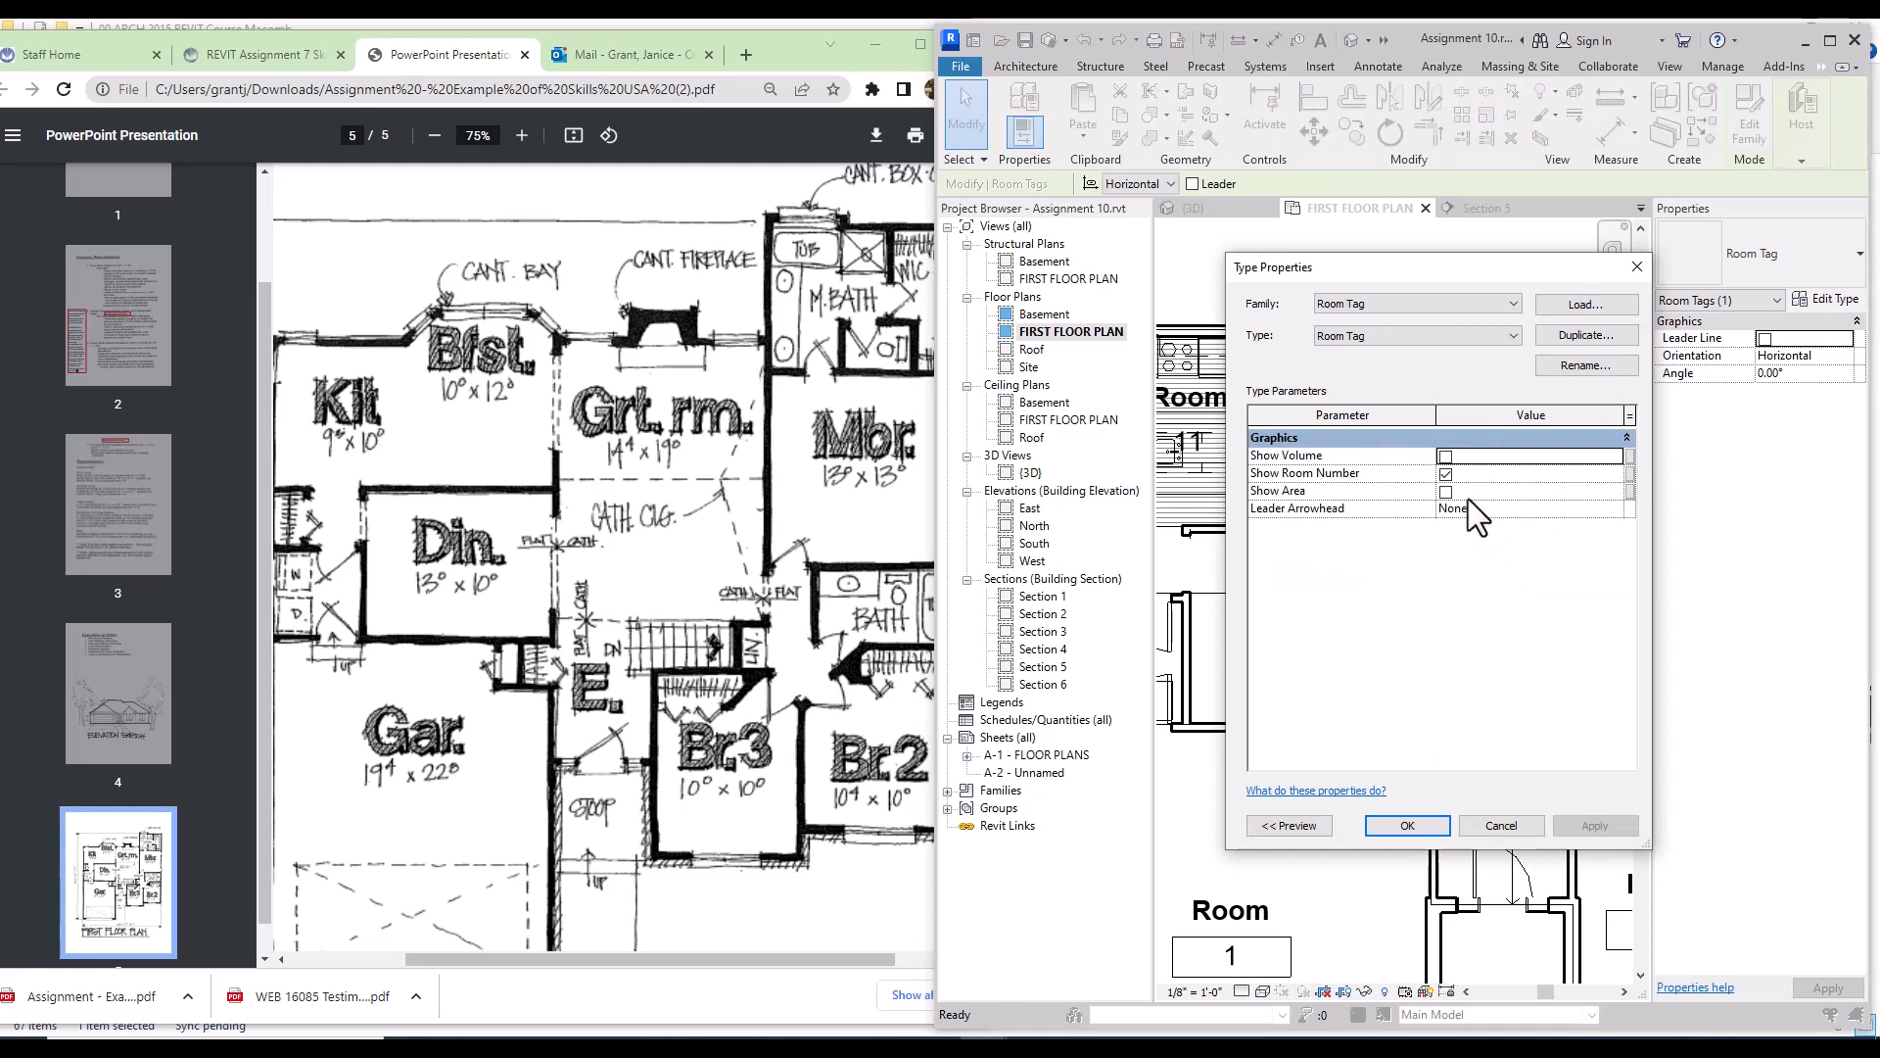
pyautogui.click(1446, 476)
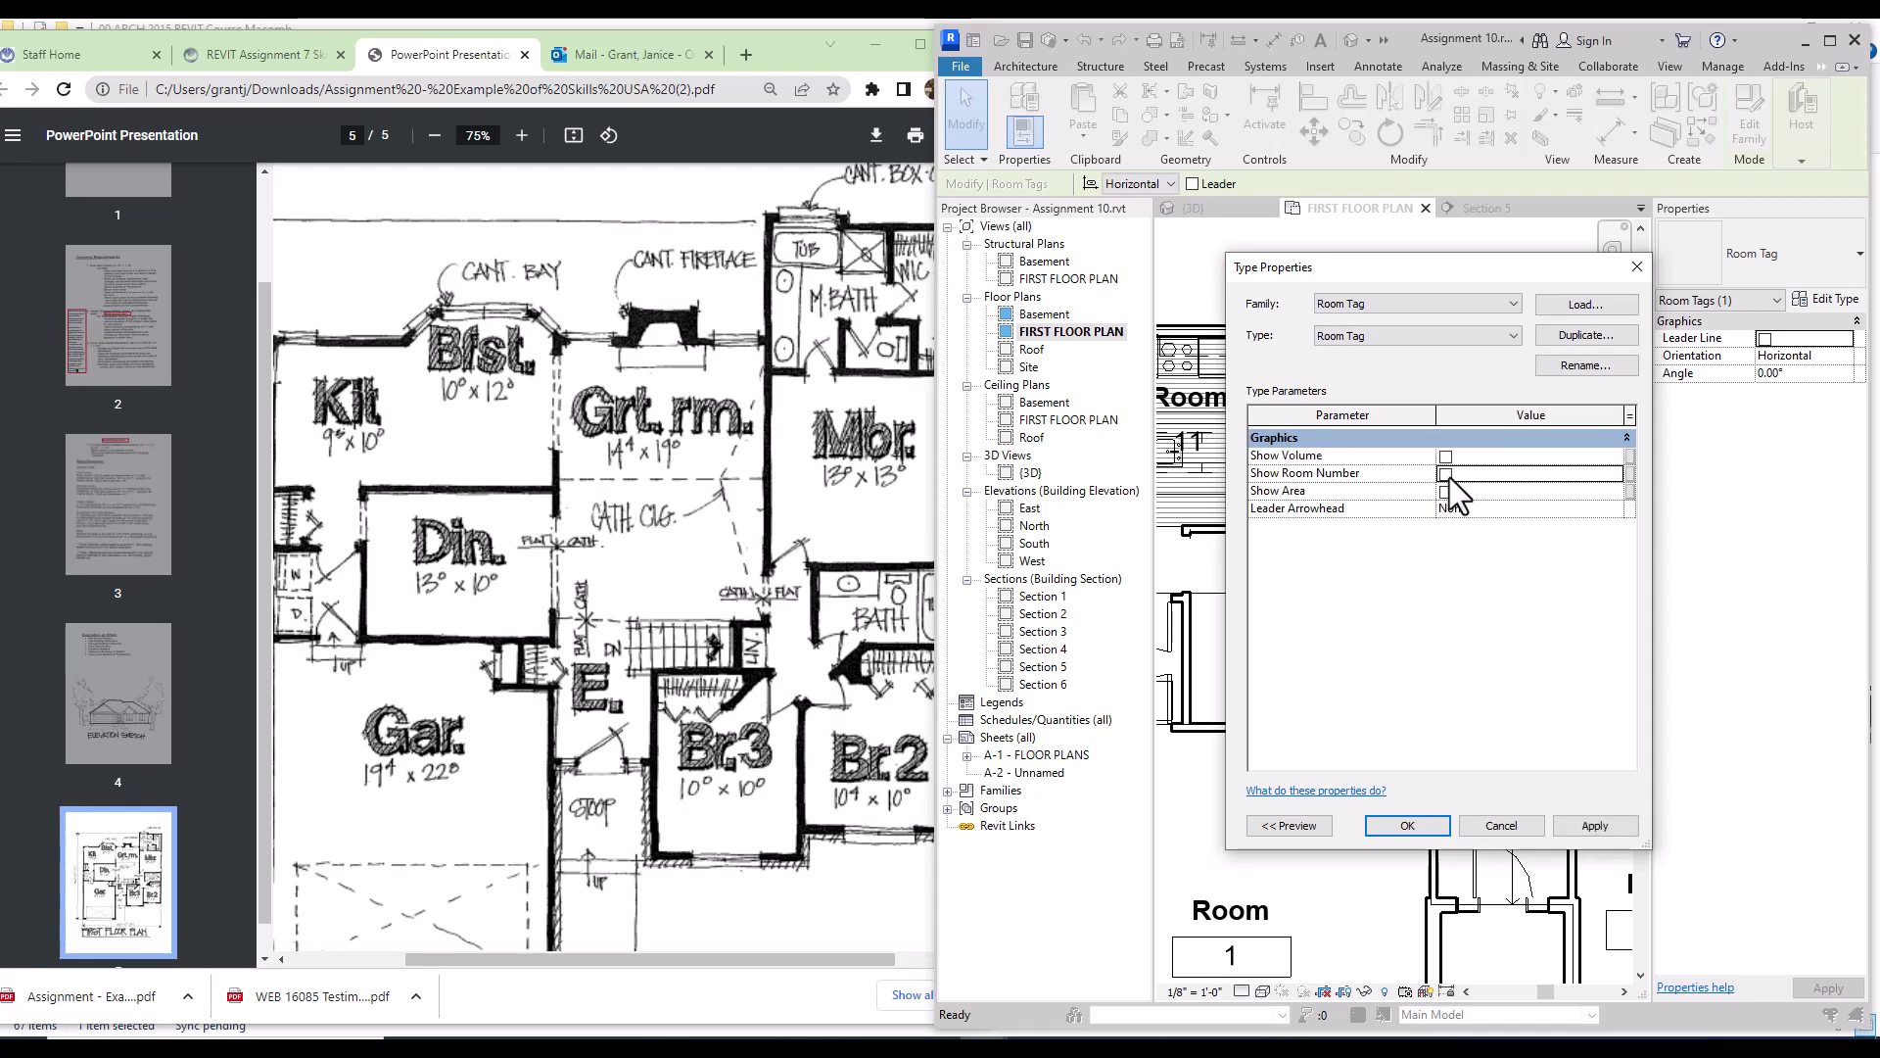
pyautogui.click(1418, 827)
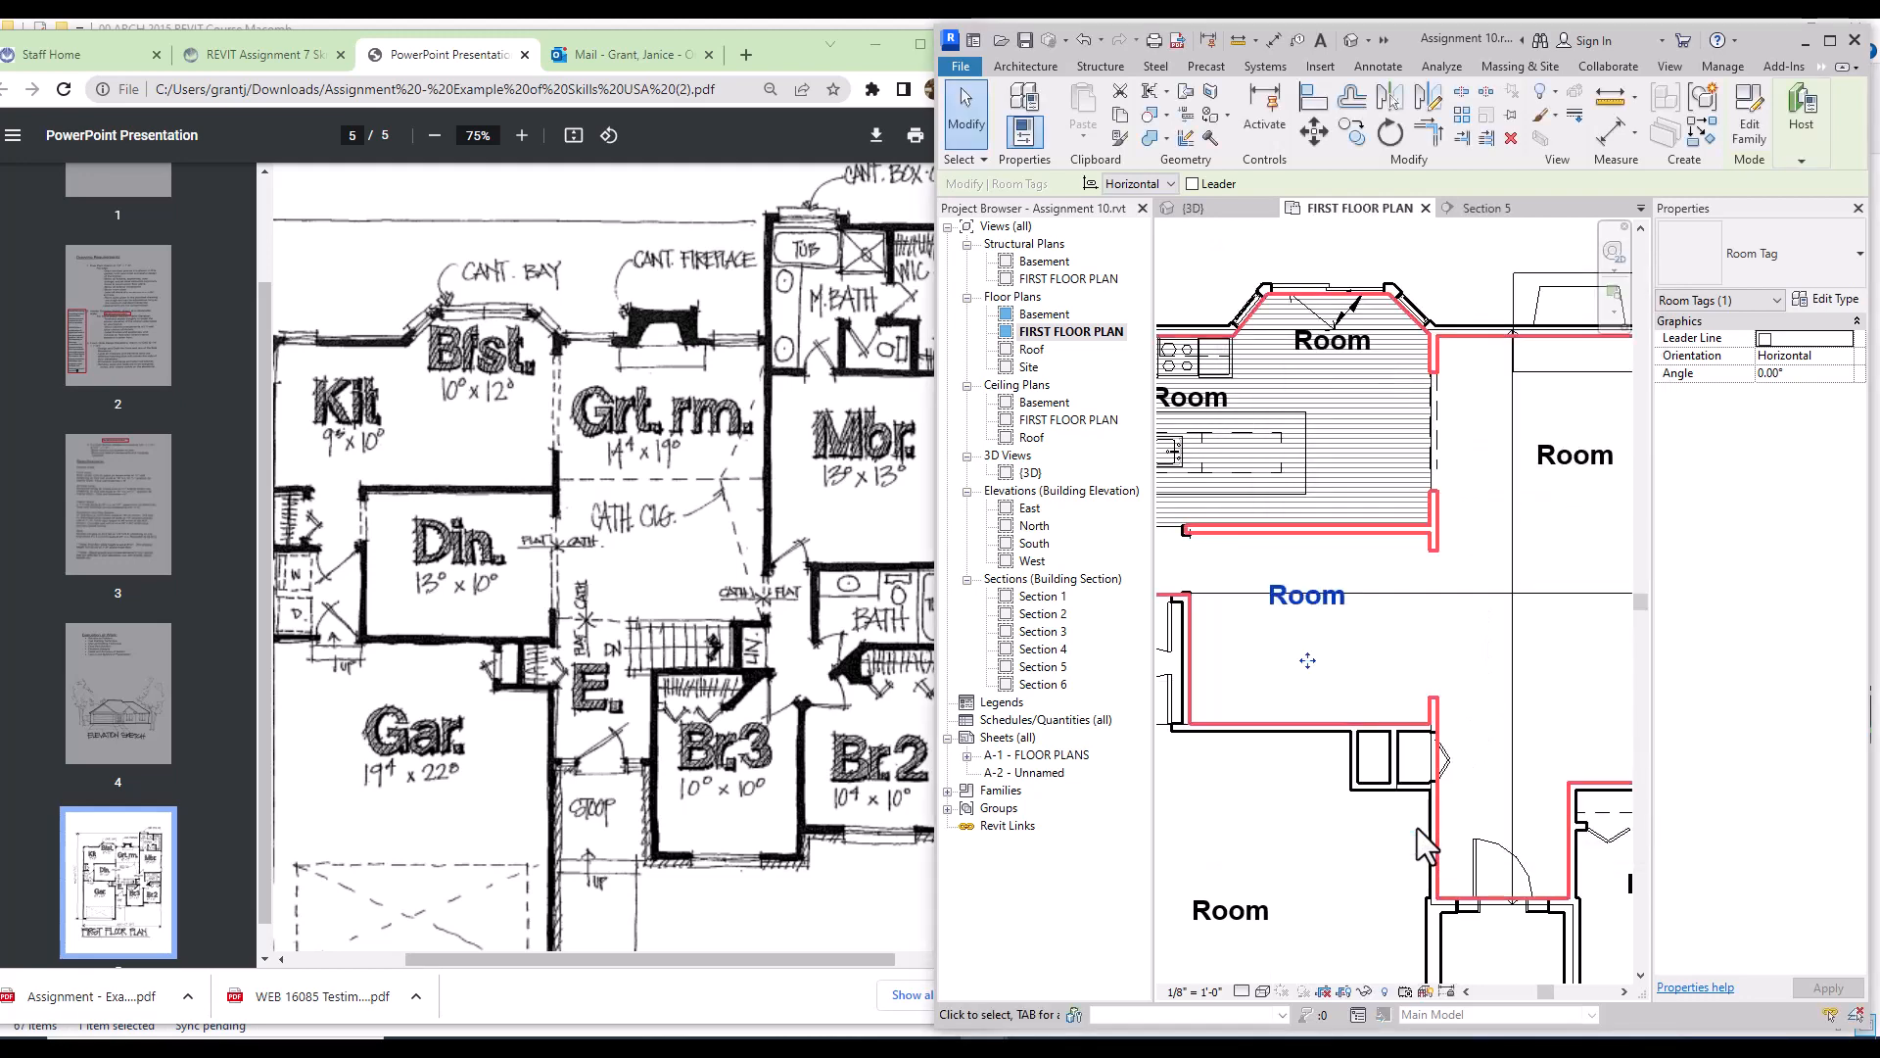
# Step: Rename room 8's tag to DINING ROOM and move the tag lower in the room
pyautogui.click(1312, 595)
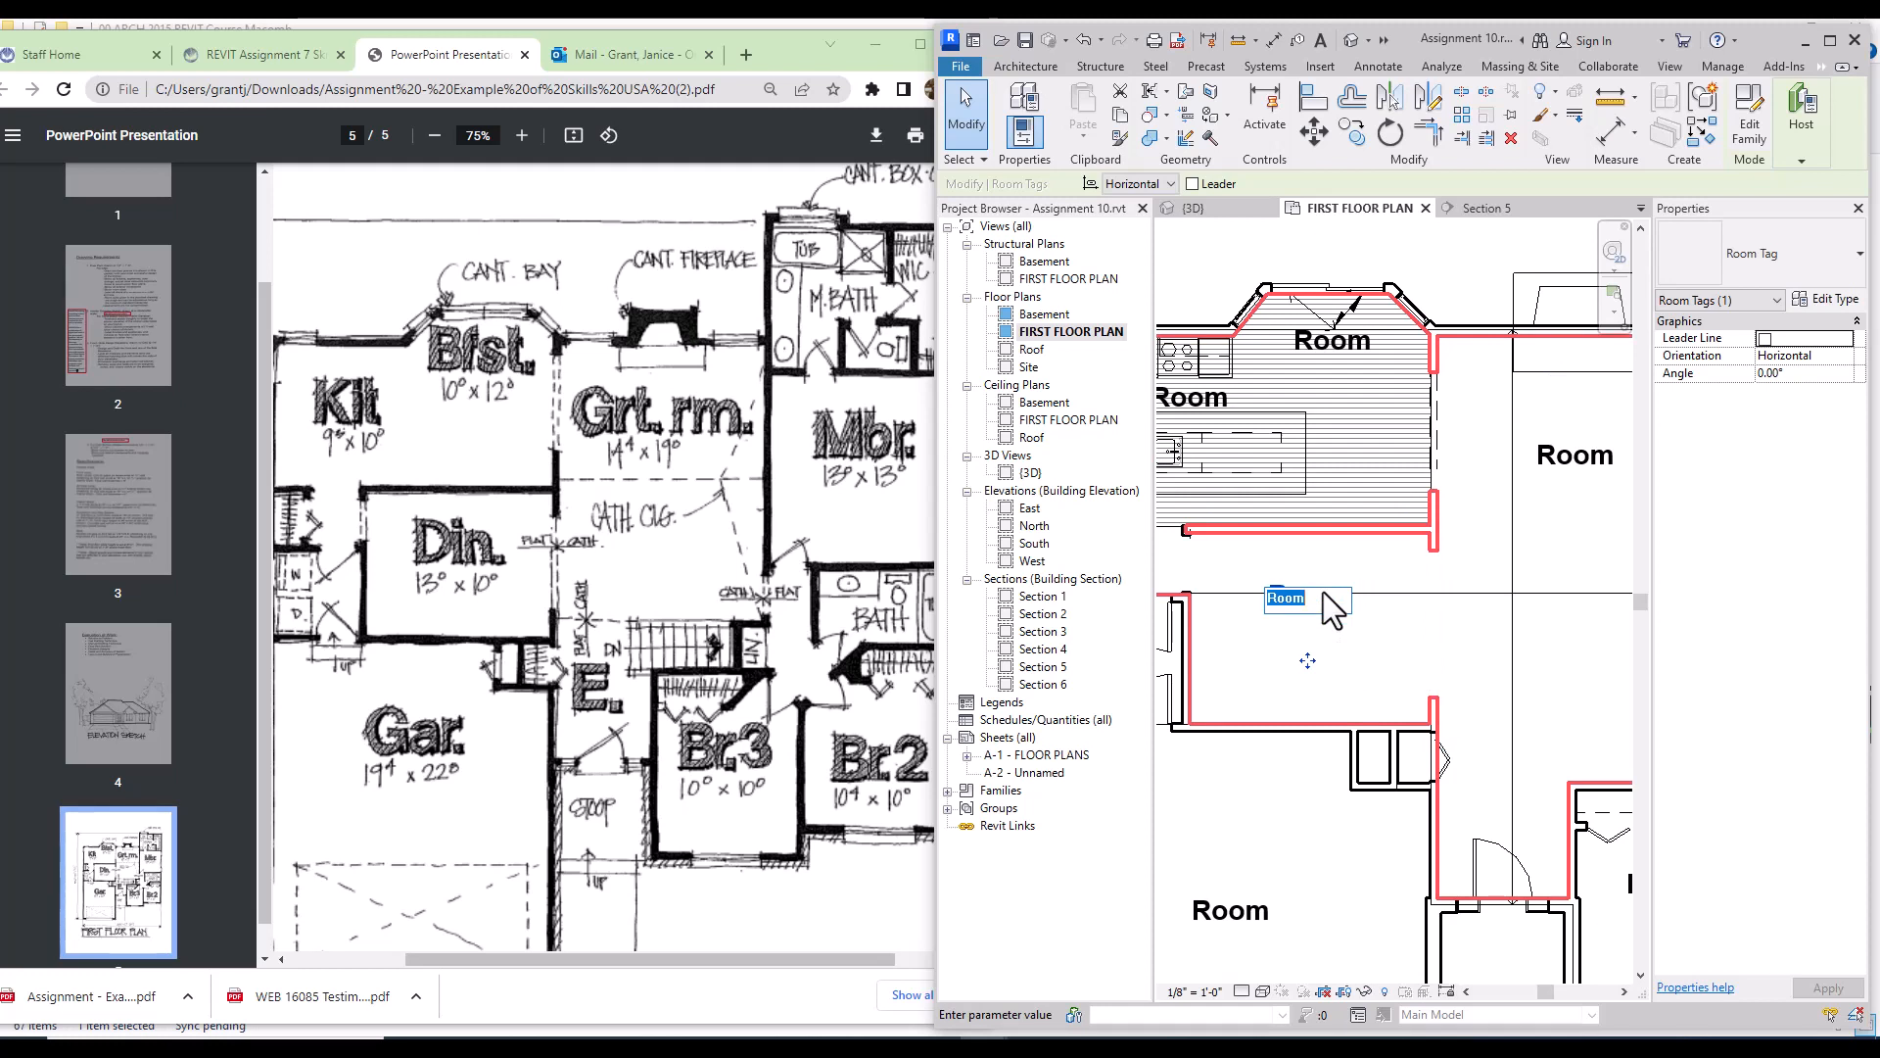
pyautogui.write('DININ')
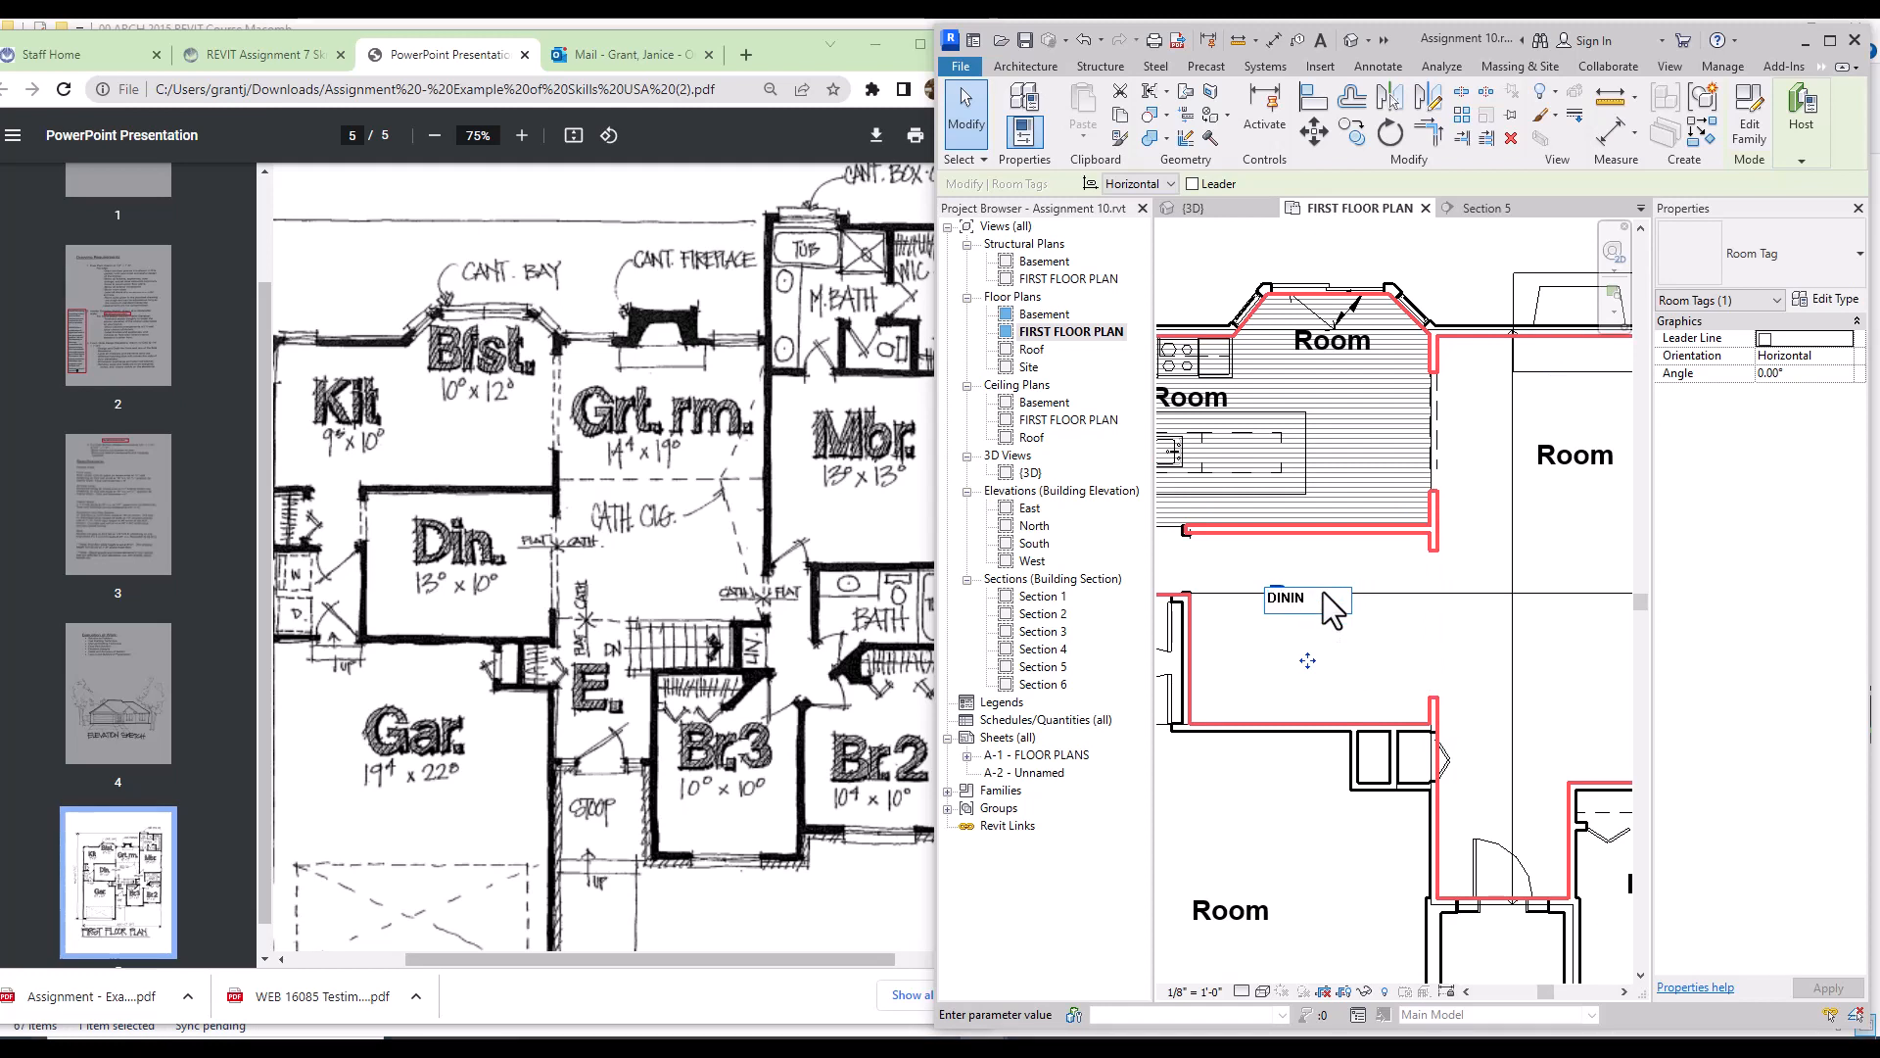
pyautogui.write('G ROOM')
pyautogui.moveTo(1308, 661); pyautogui.dragTo(1322, 686)
pyautogui.moveTo(1329, 687); pyautogui.dragTo(1322, 689)
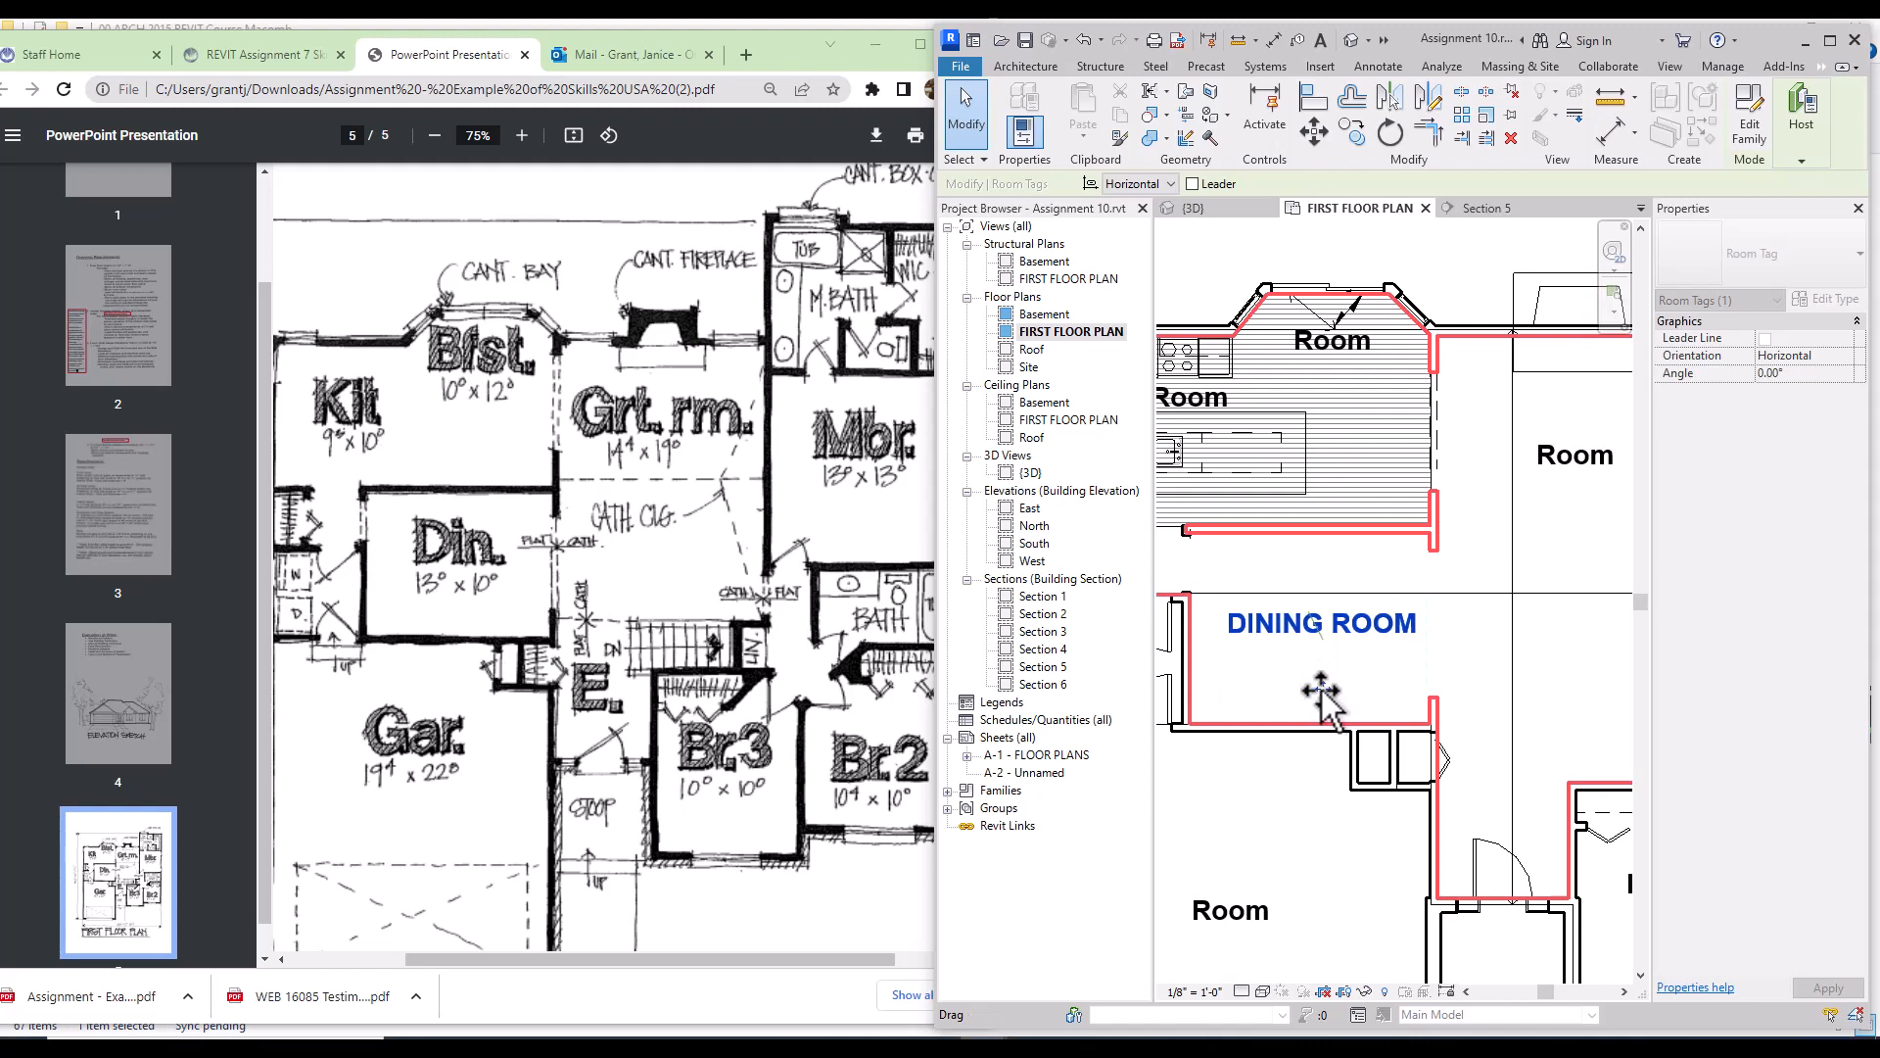
pyautogui.click(1461, 249)
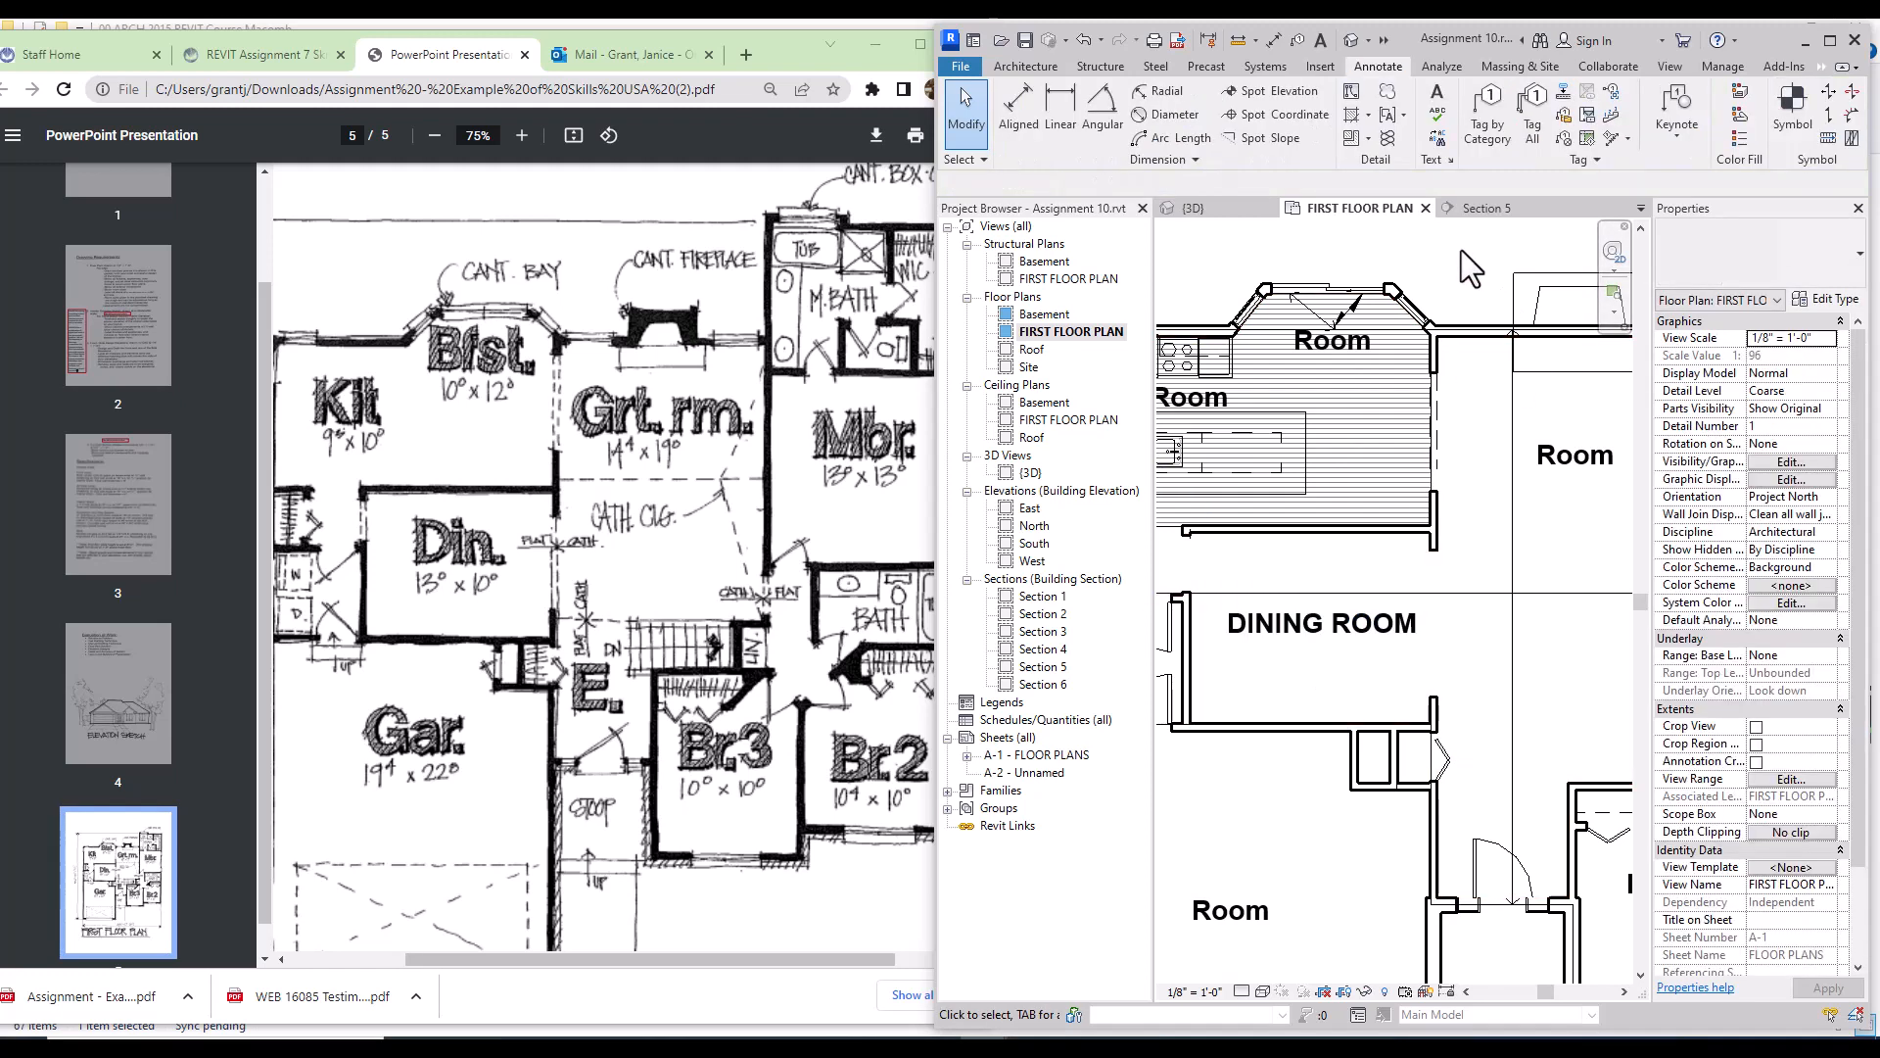
# Step: Add a 3/32" Arial DINING ROOM text note above the tag and review its type properties
pyautogui.click(1438, 102)
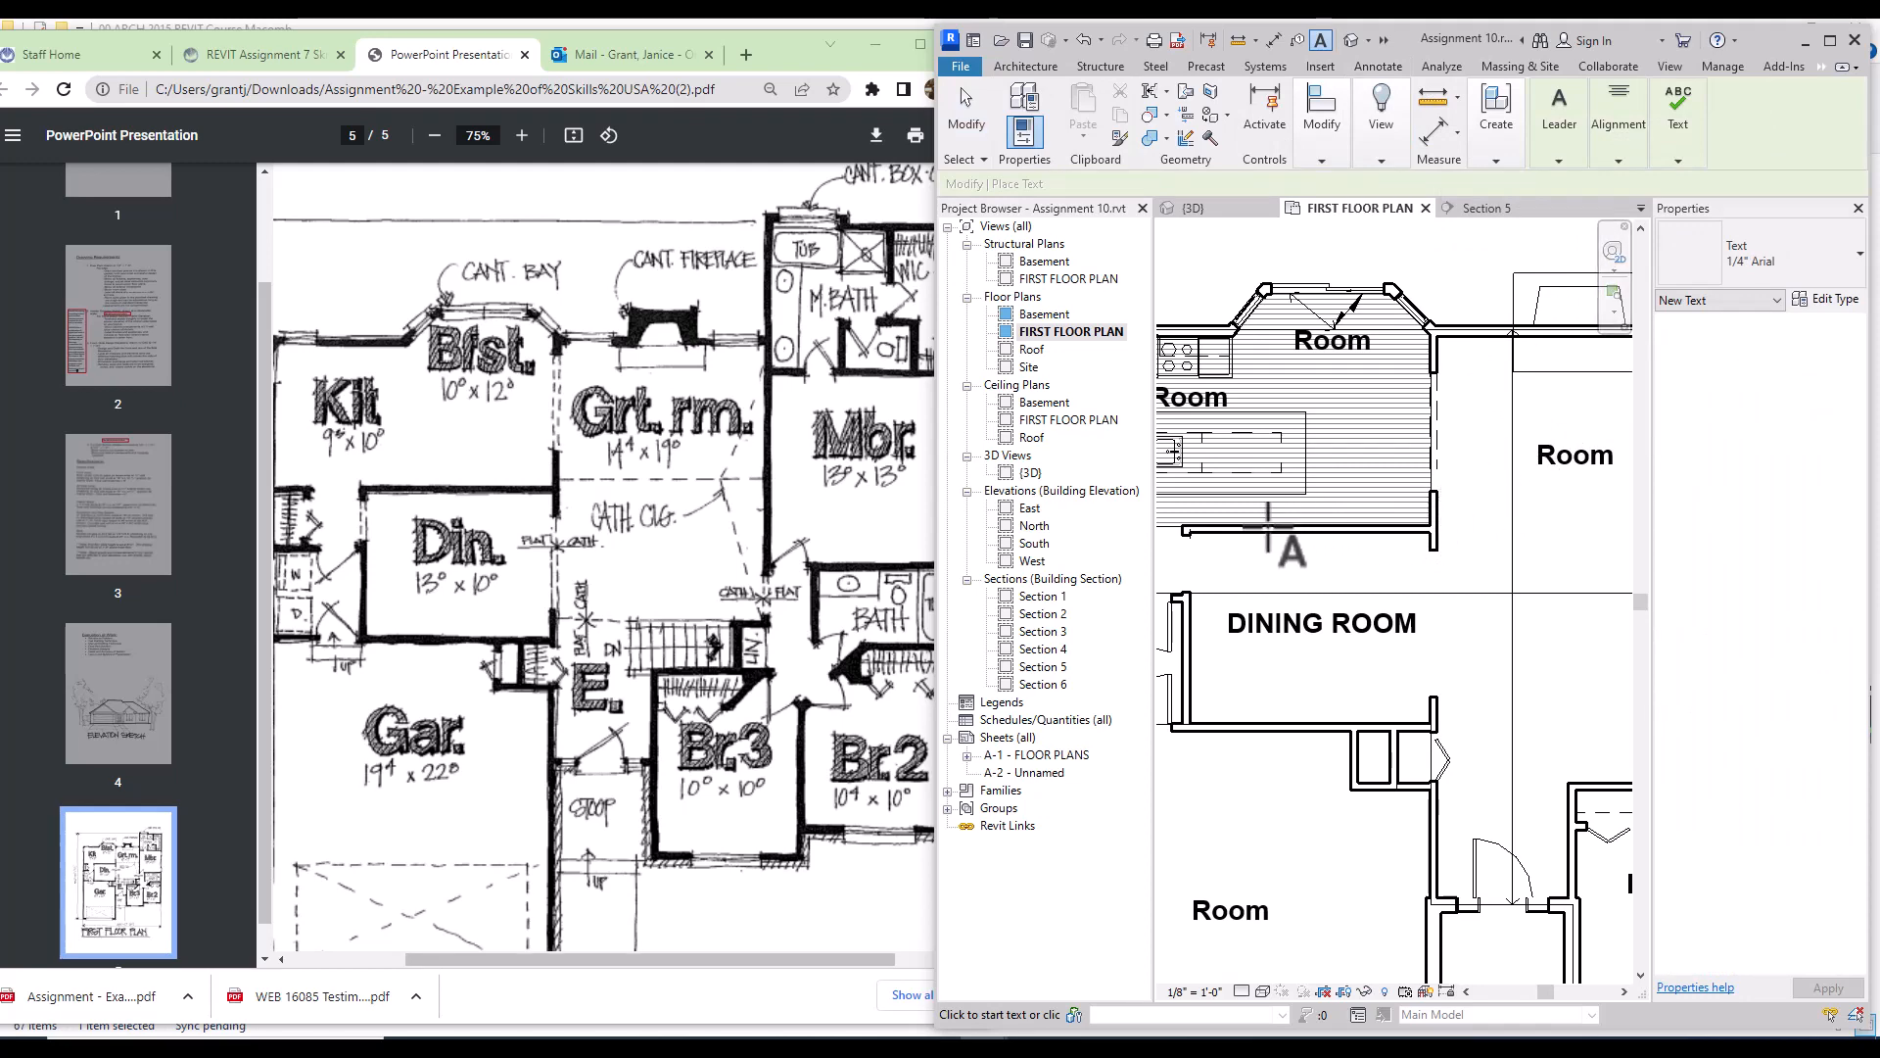
pyautogui.click(1224, 551)
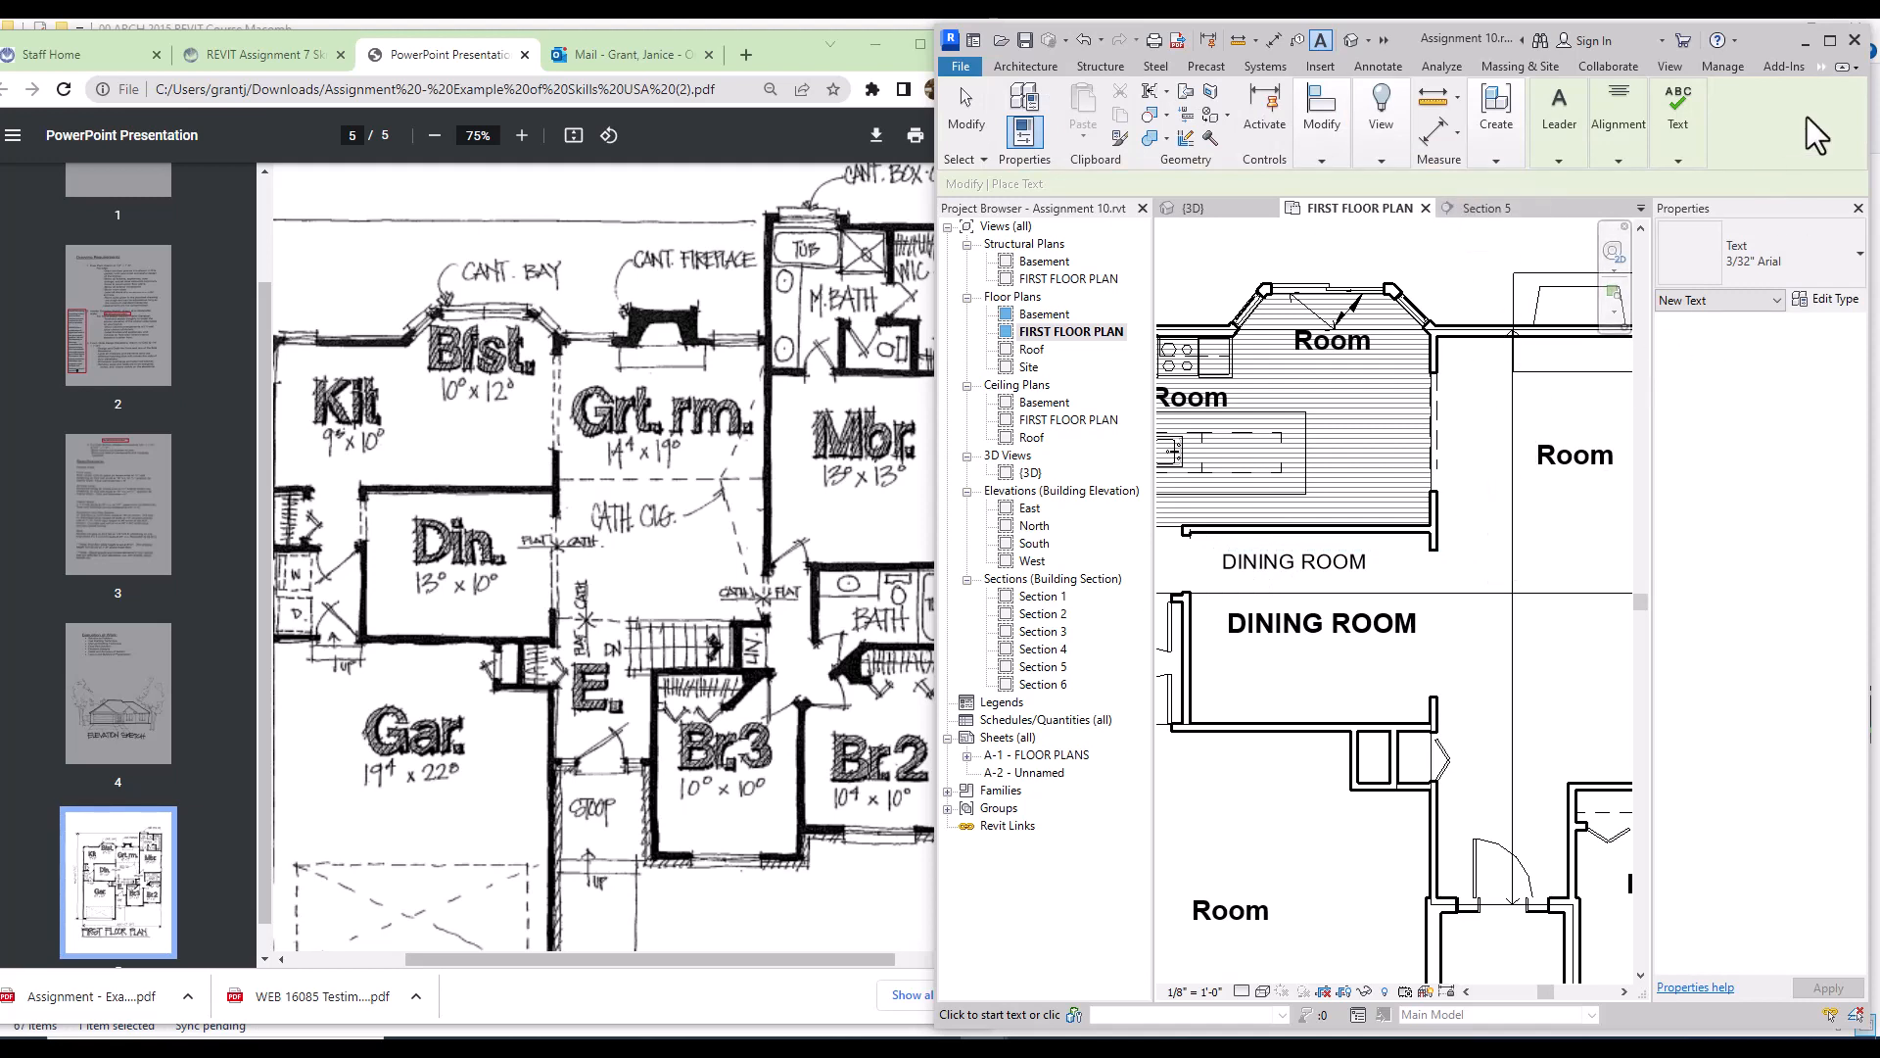
pyautogui.click(1841, 266)
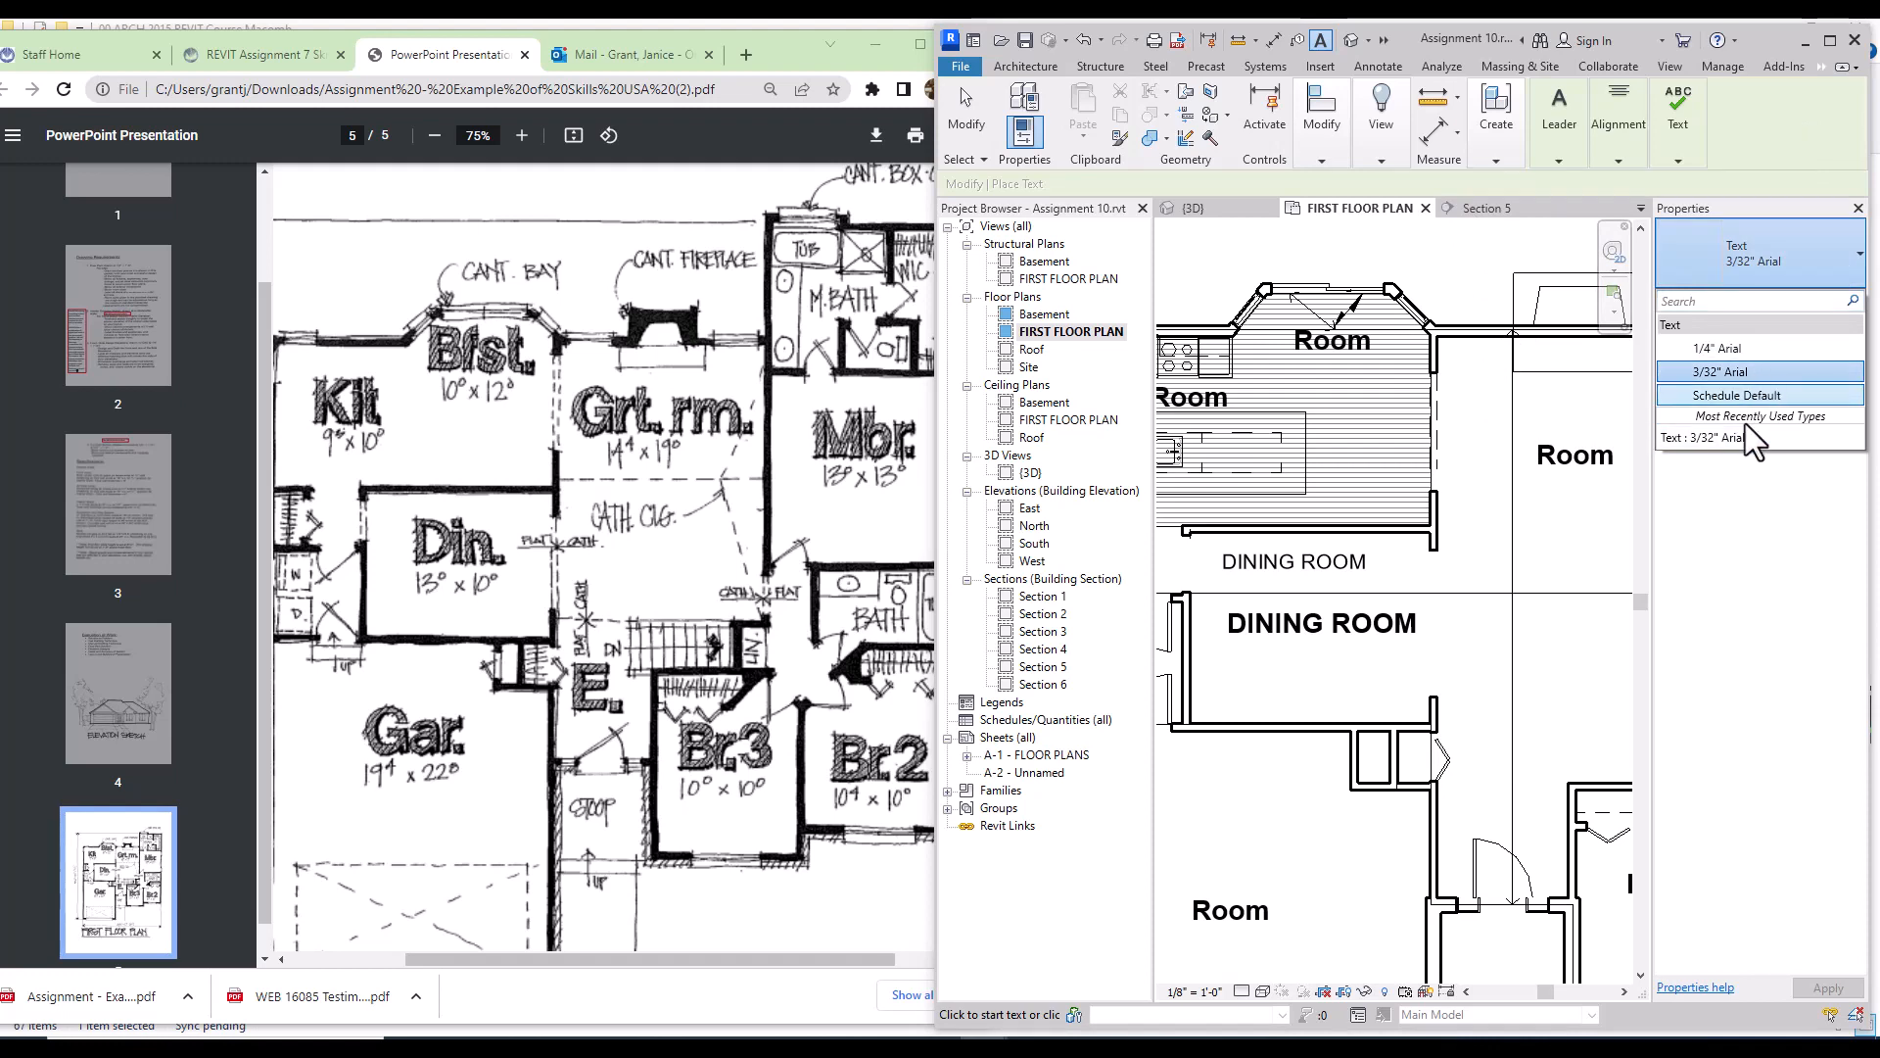
pyautogui.click(1839, 274)
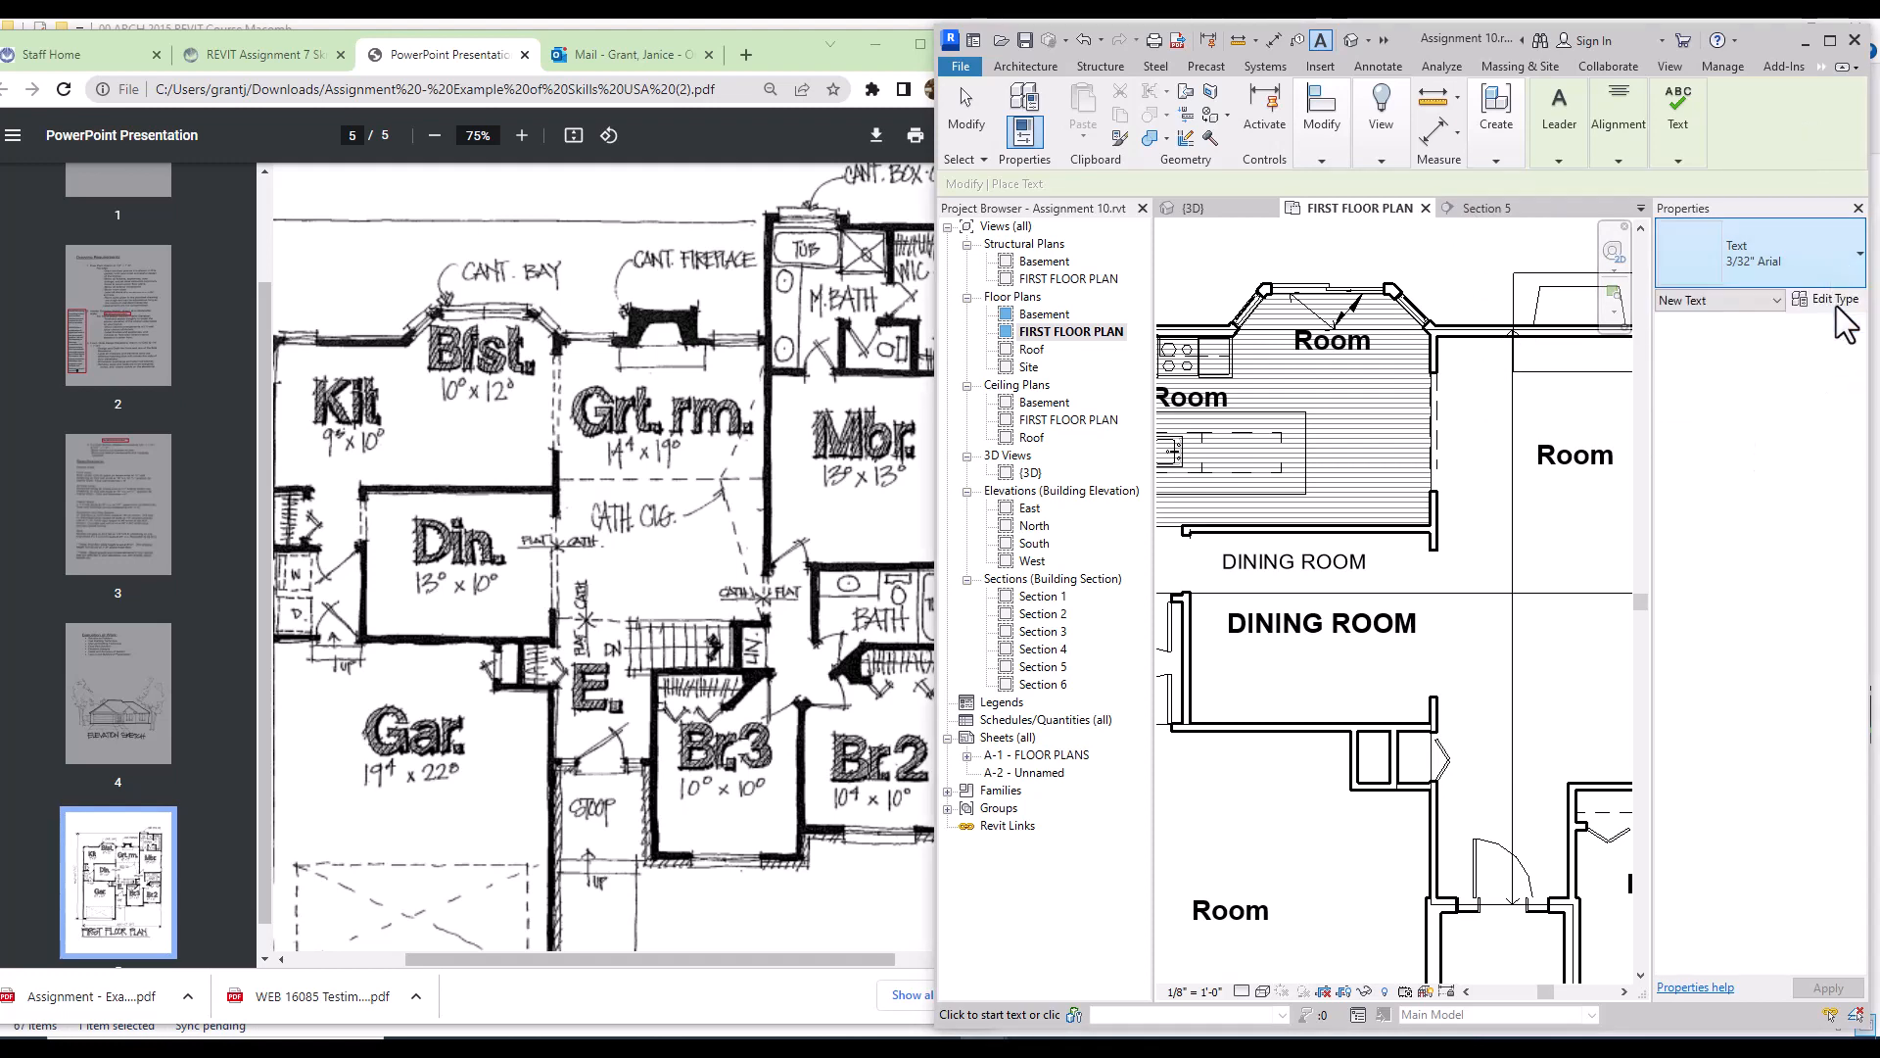
pyautogui.click(1831, 300)
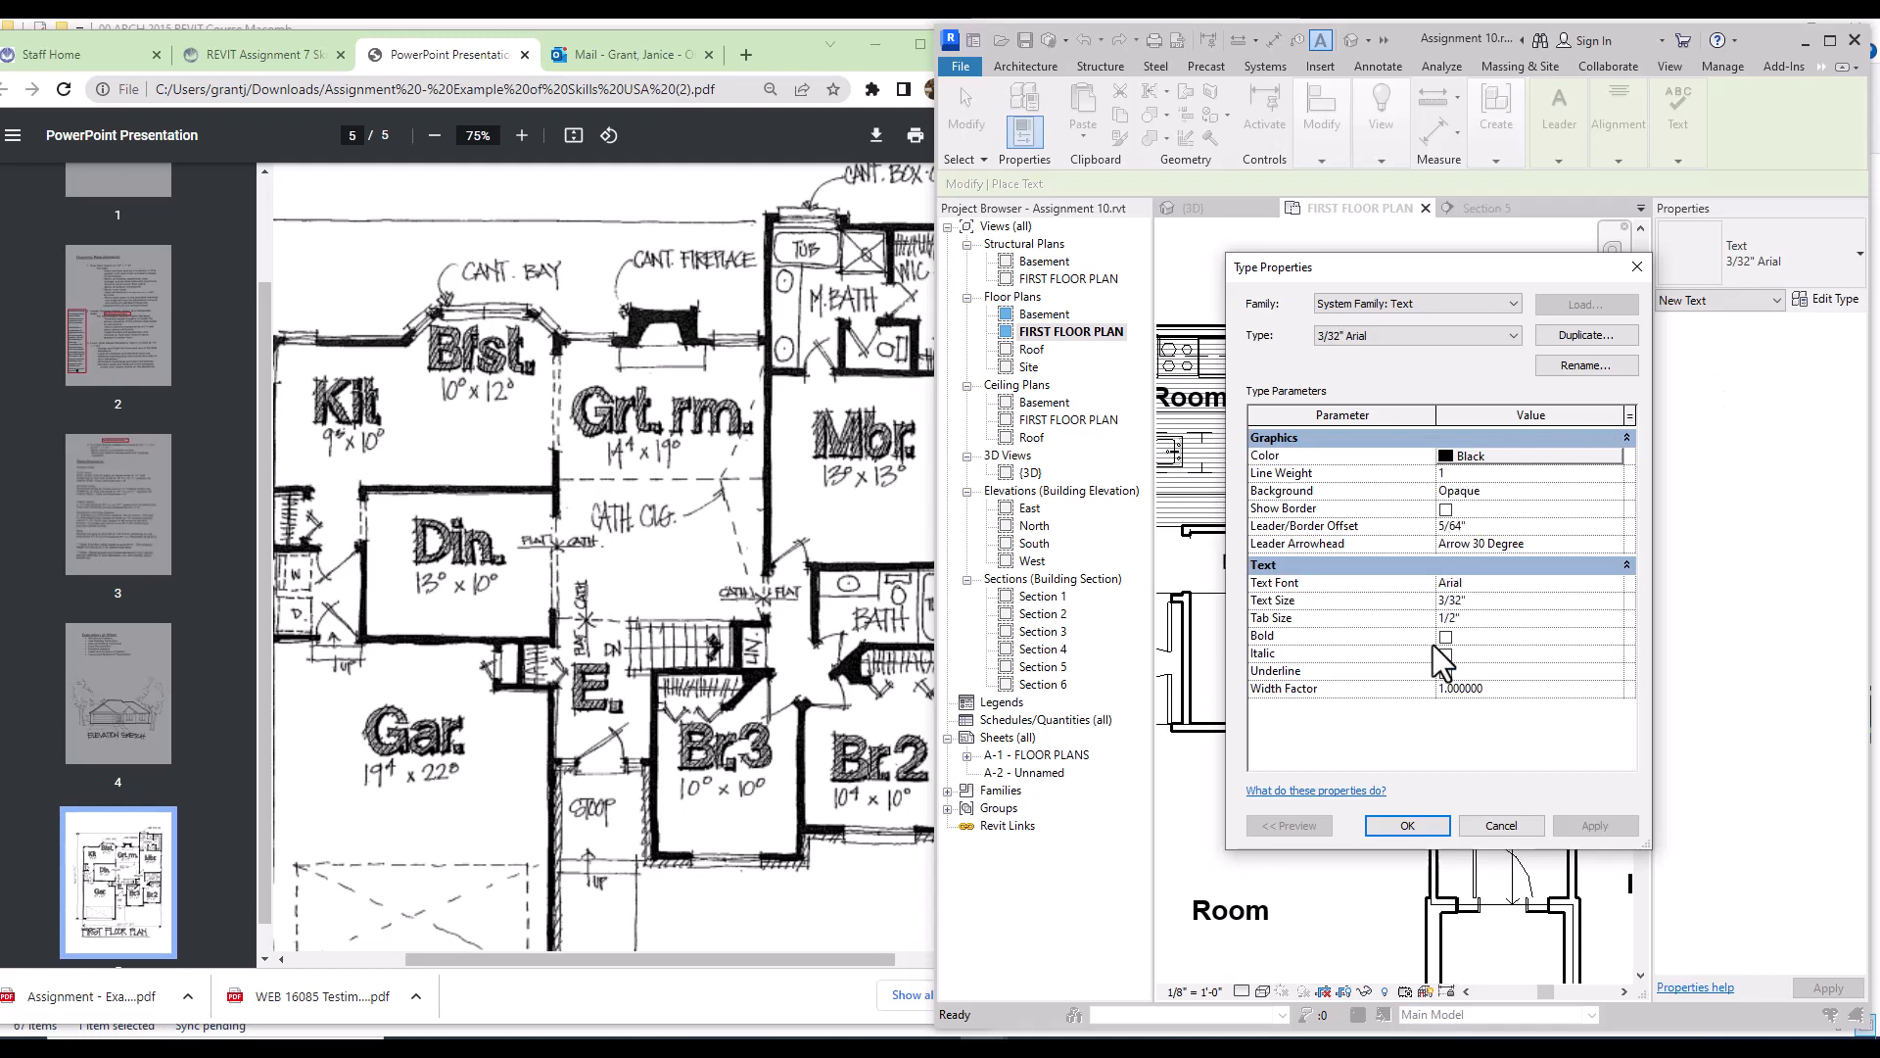
pyautogui.moveTo(1445, 274)
pyautogui.mouseDown()
pyautogui.moveTo(1667, 221)
pyautogui.moveTo(1649, 231)
pyautogui.mouseUp()
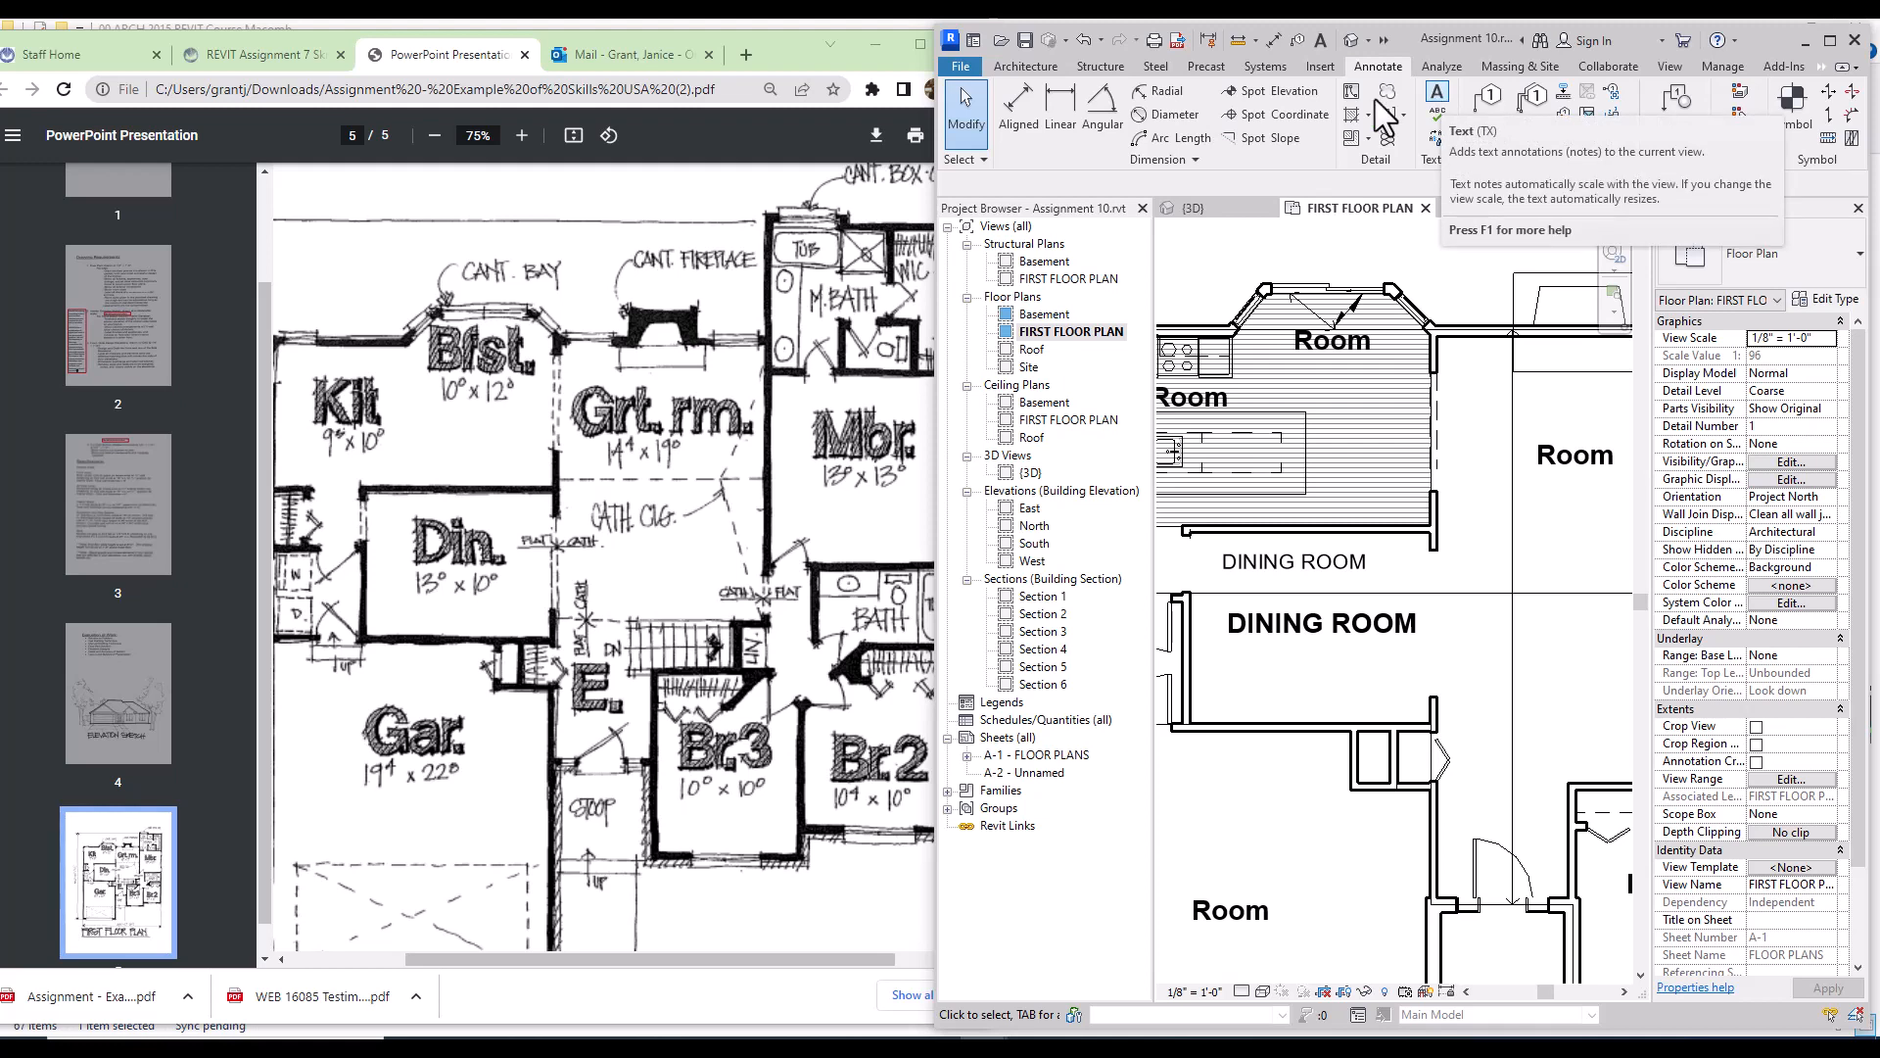
# Step: Switch back to the Architecture tab's Room & Area tools
pyautogui.click(1025, 66)
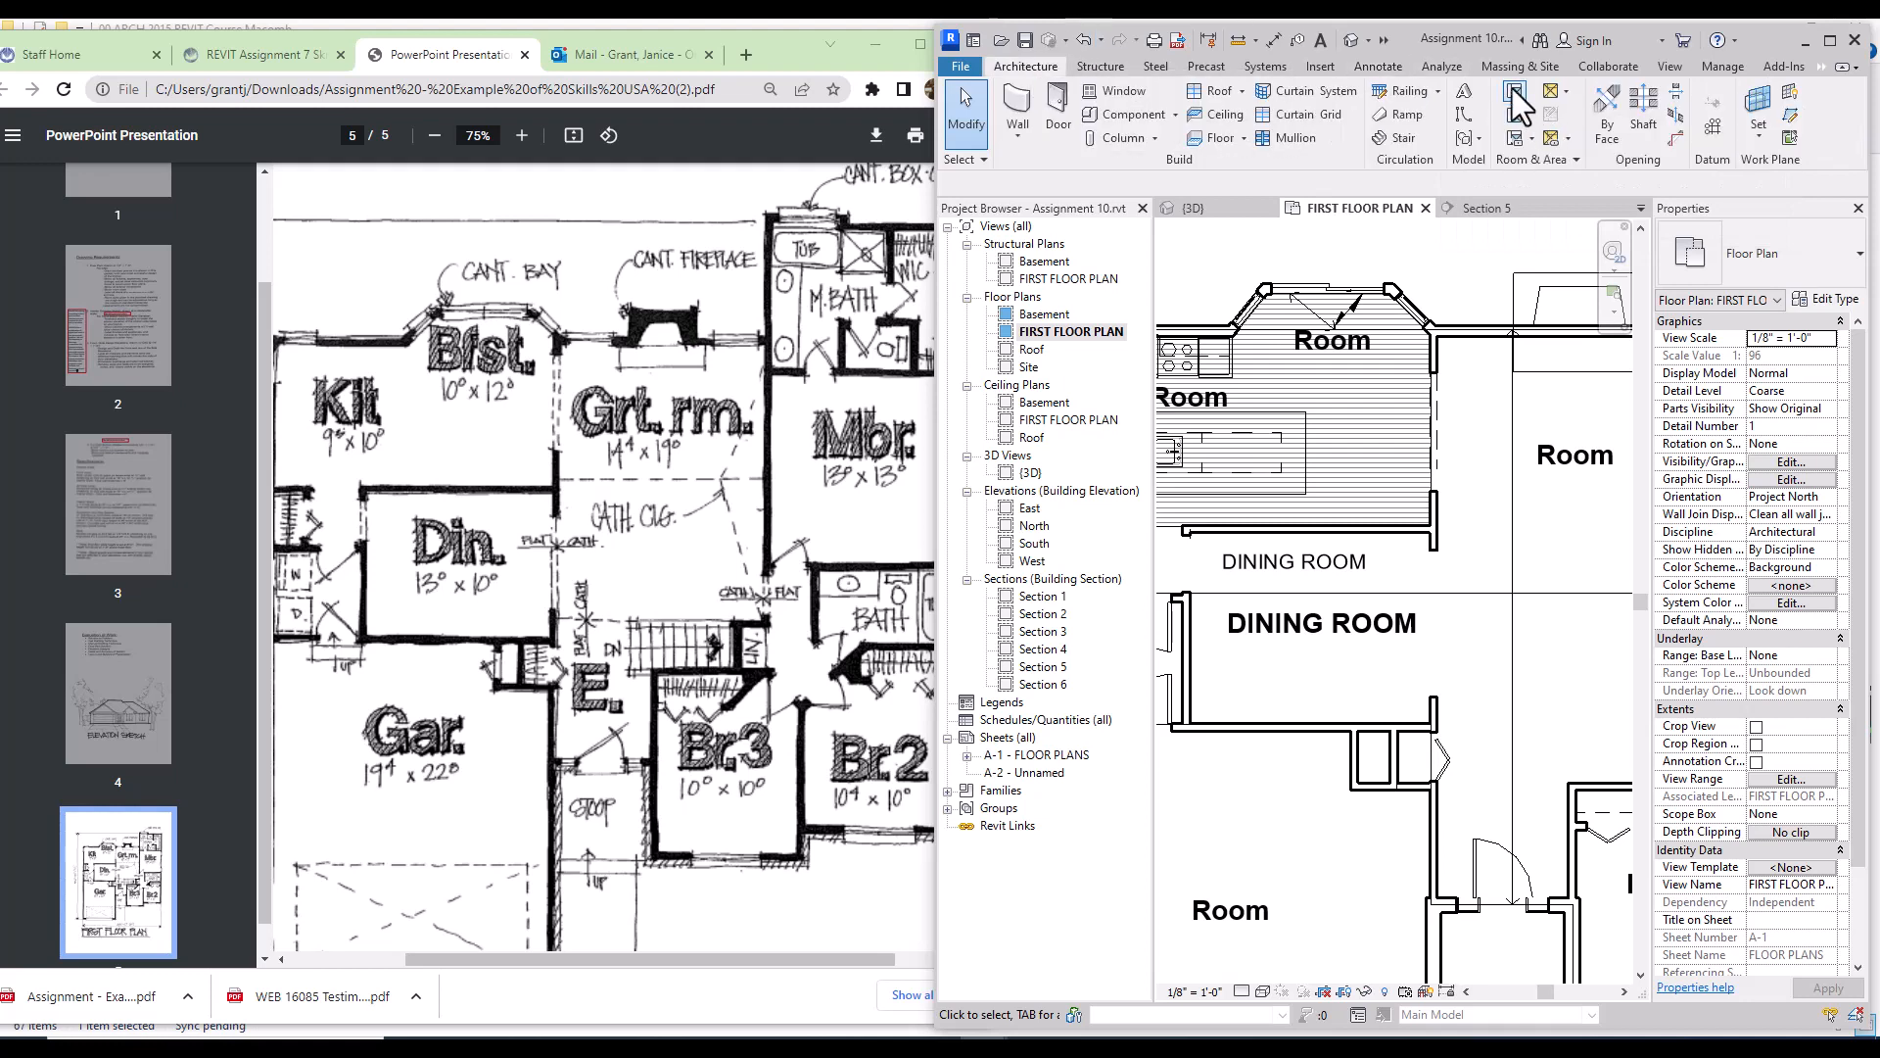